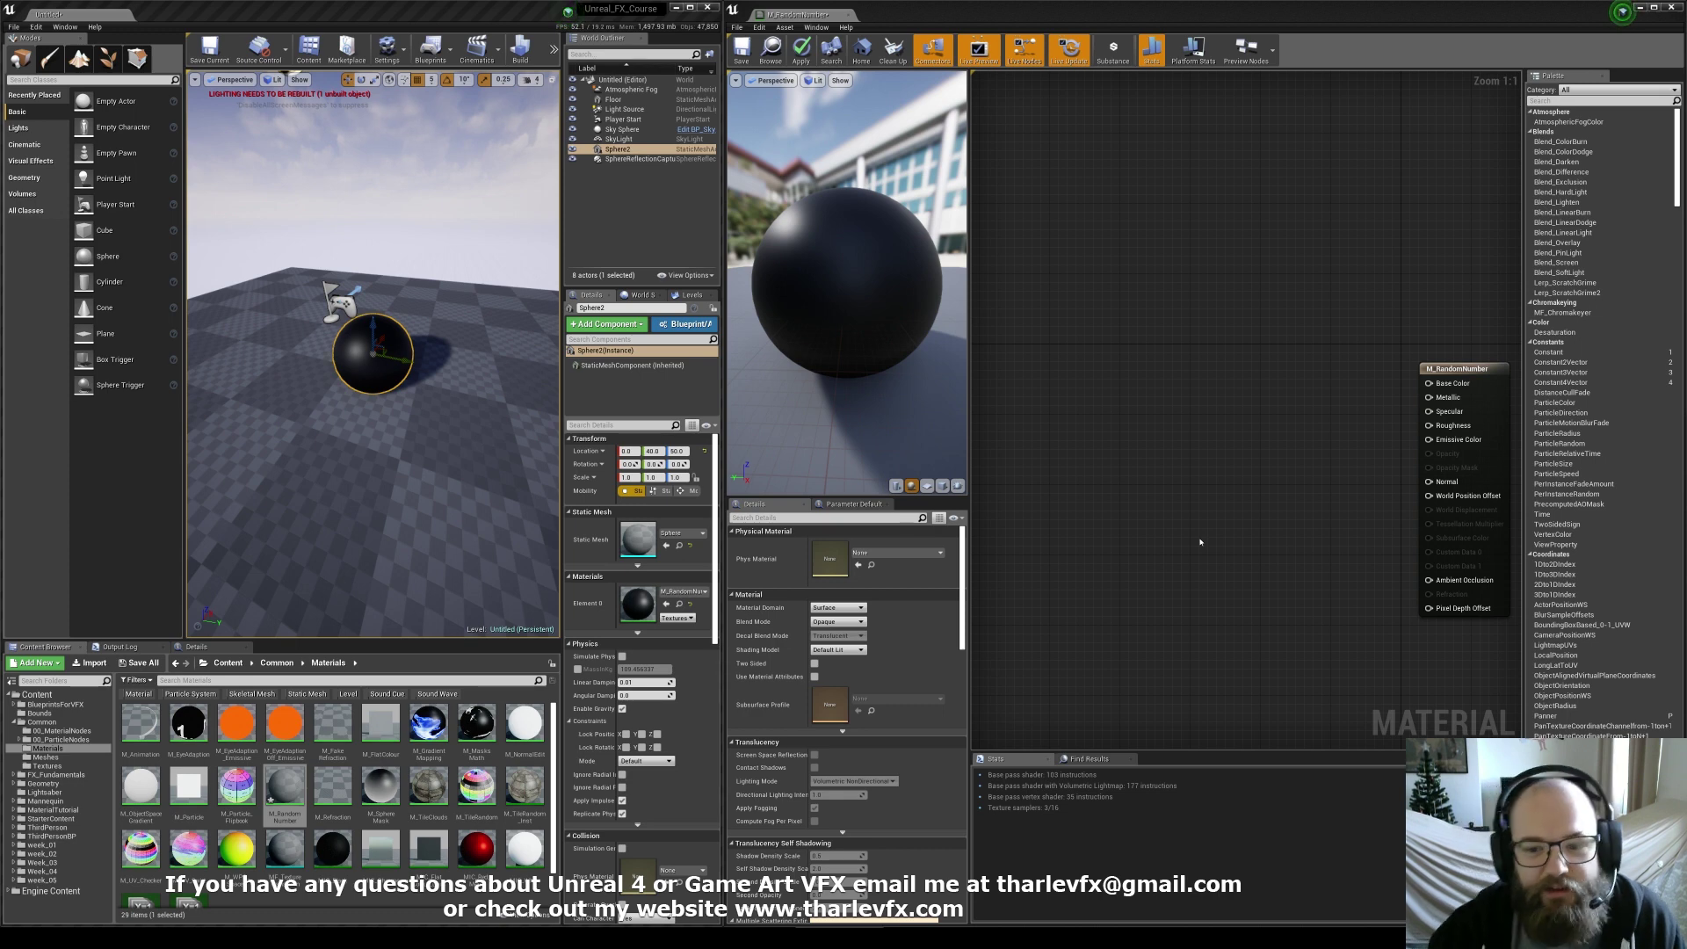
pyautogui.click(408, 441)
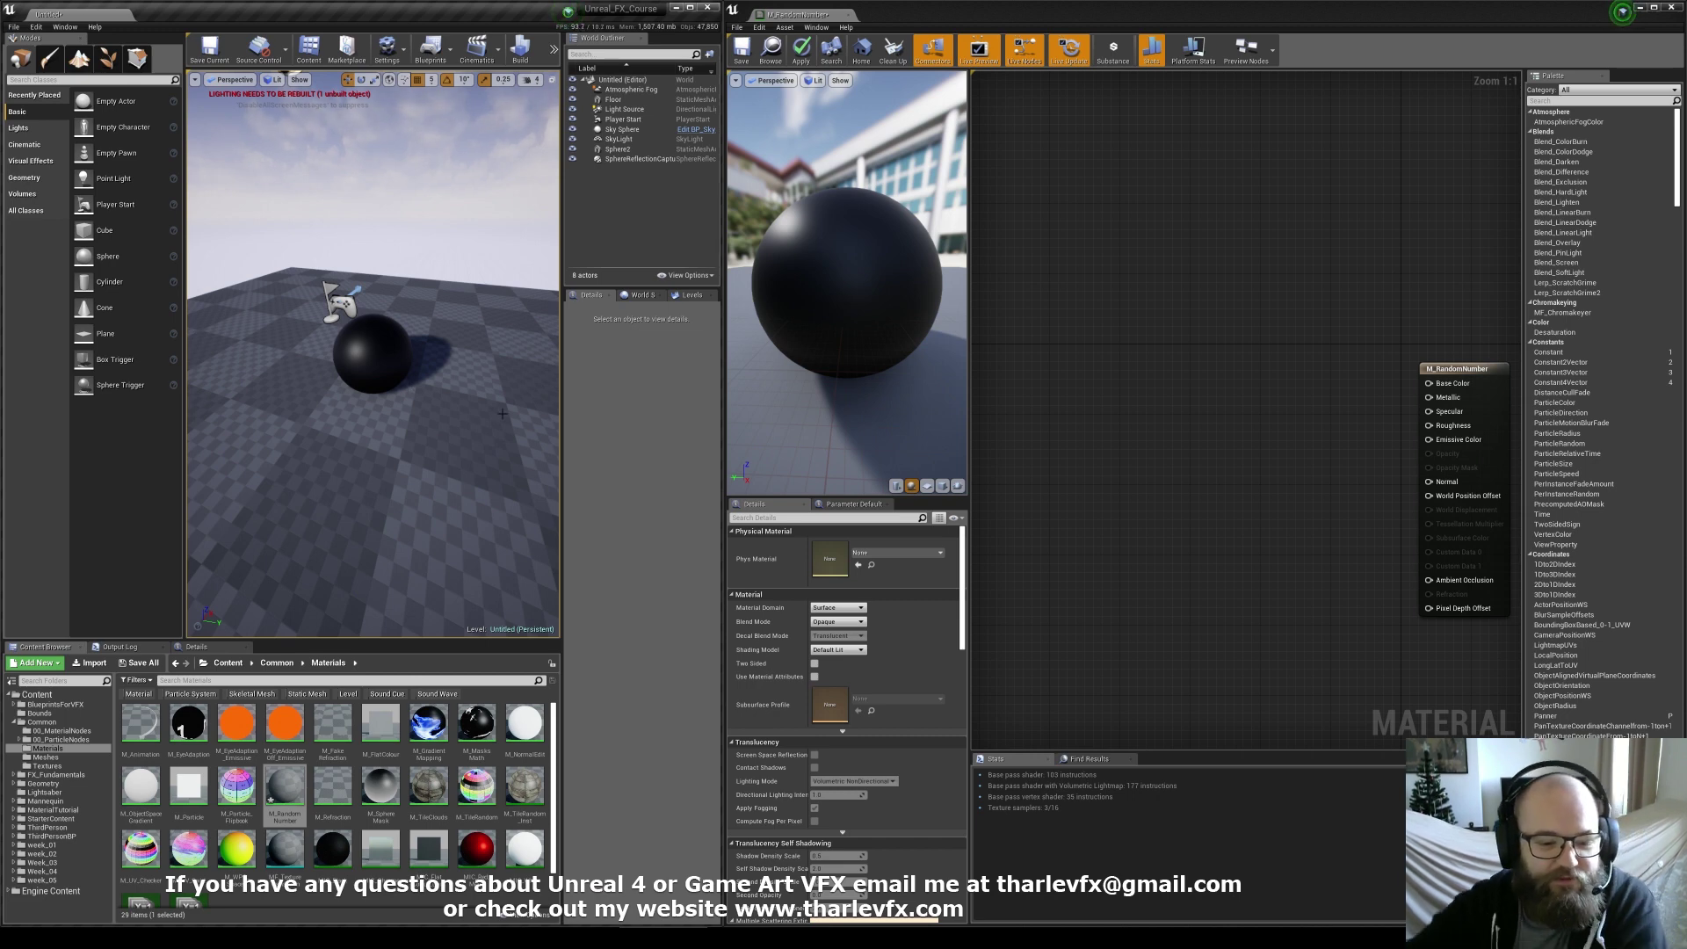
pyautogui.click(398, 355)
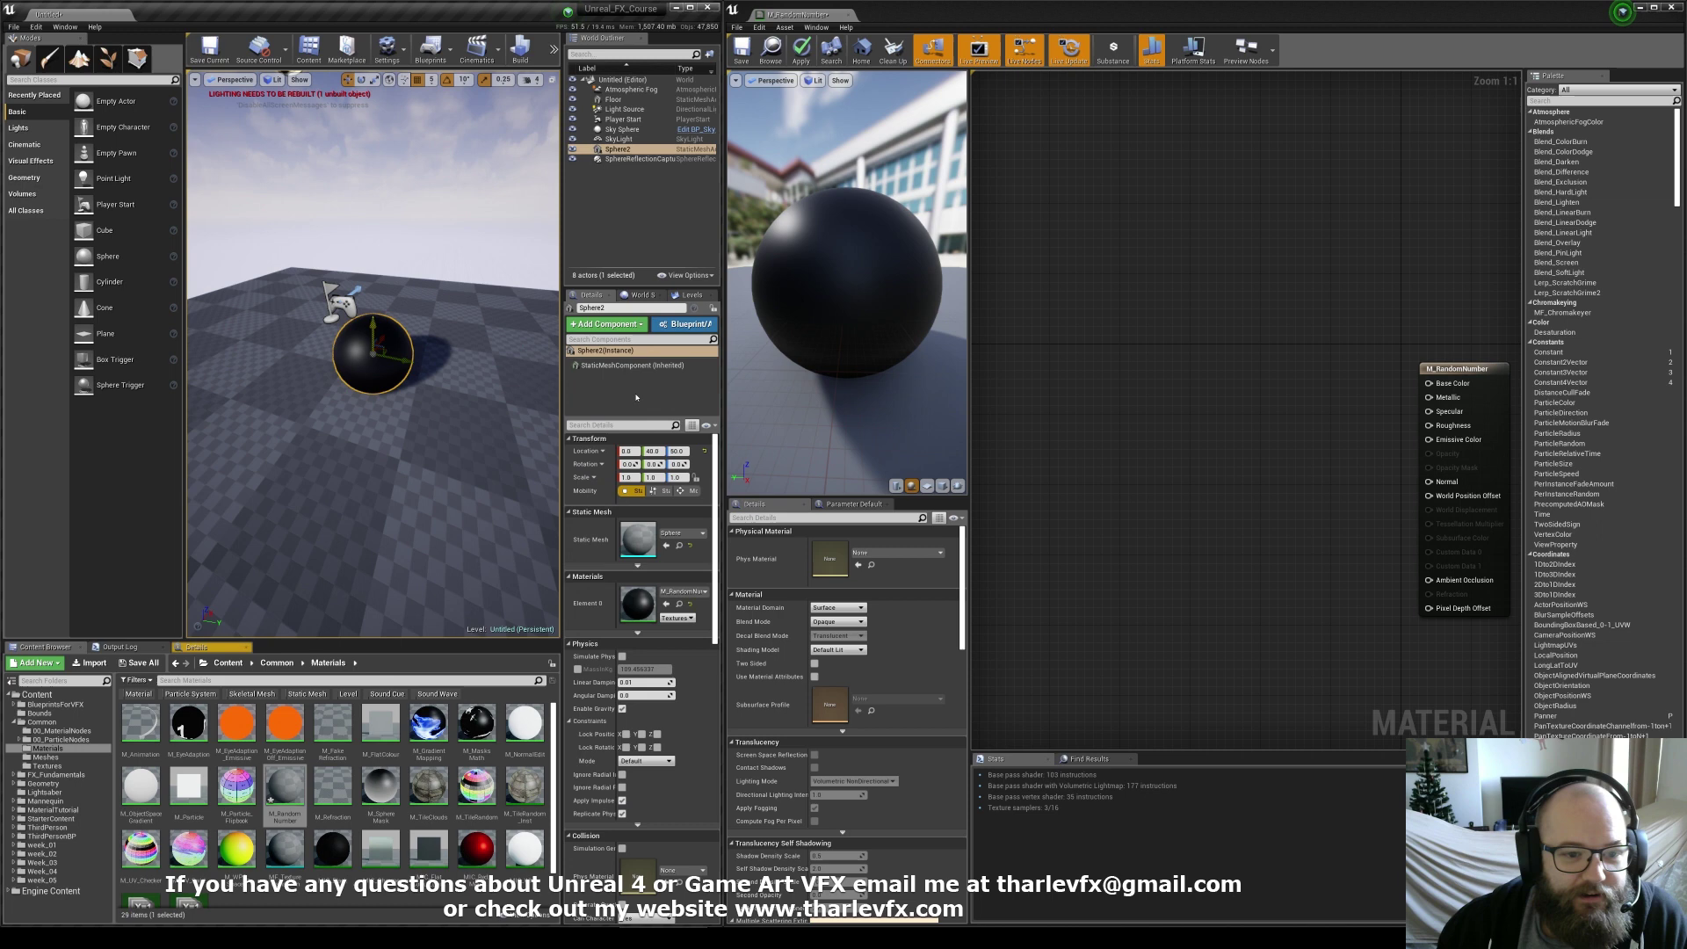
pyautogui.click(1104, 364)
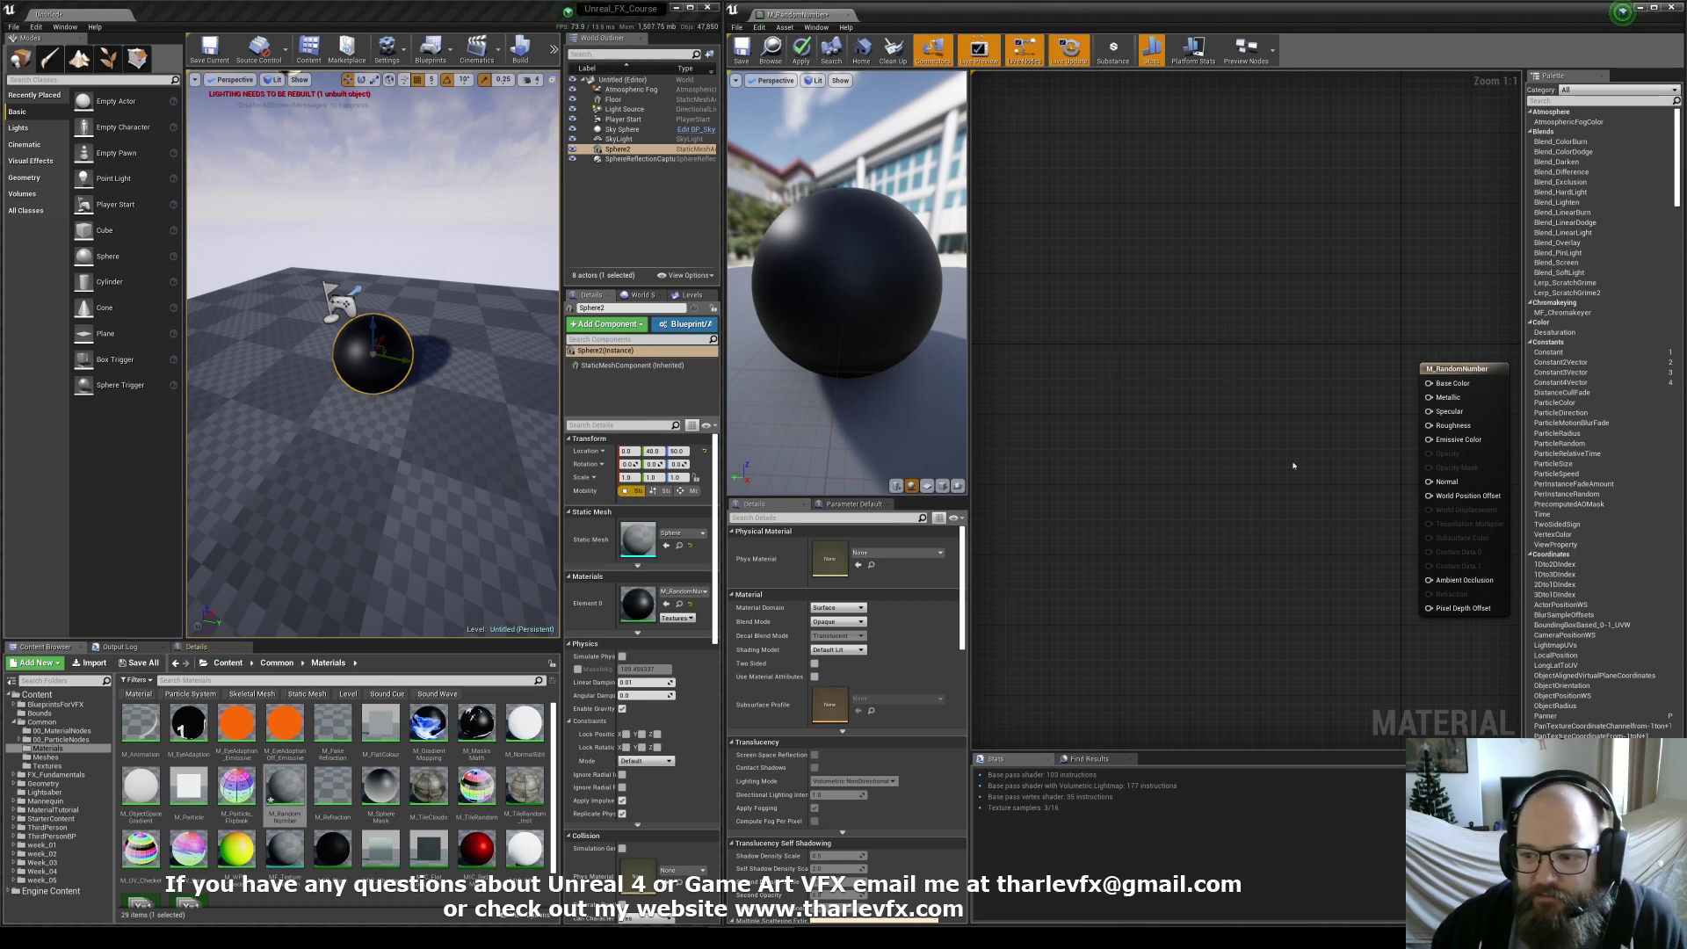
pyautogui.moveTo(1214, 443); pyautogui.dragTo(1197, 422, button='right')
pyautogui.click(502, 230)
pyautogui.click(1132, 374)
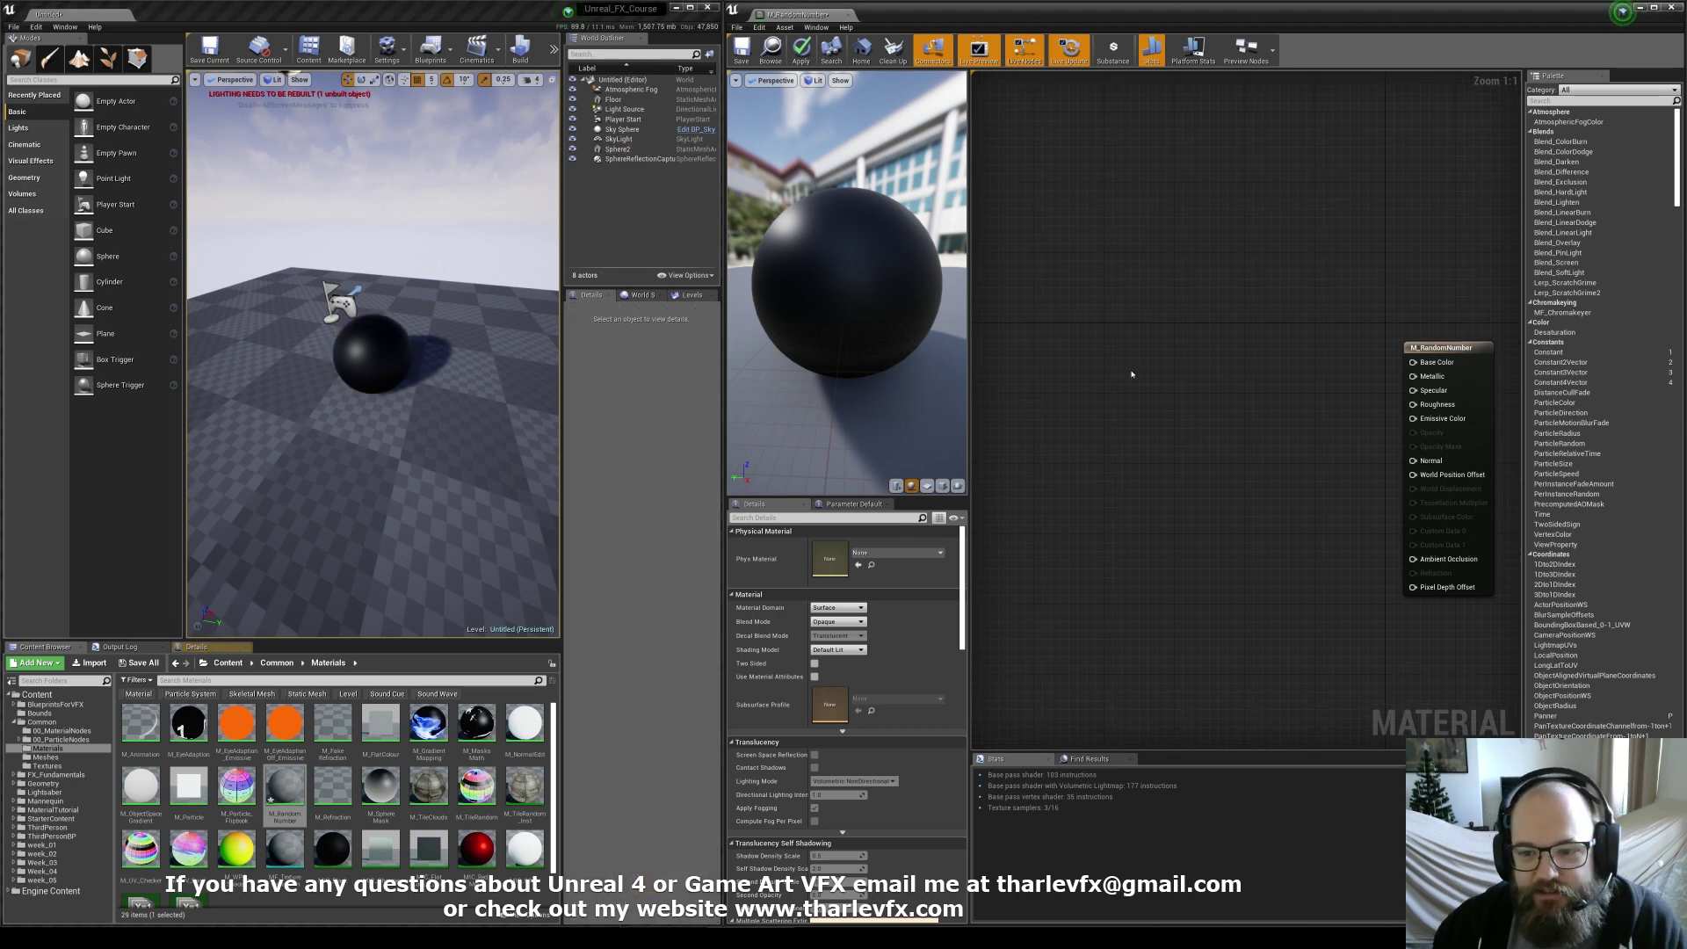
# Add an ObjectPositionWS node to the material graph and place it well before the M_RandomNumber output node
pyautogui.rightClick(1049, 382)
pyautogui.write('object')
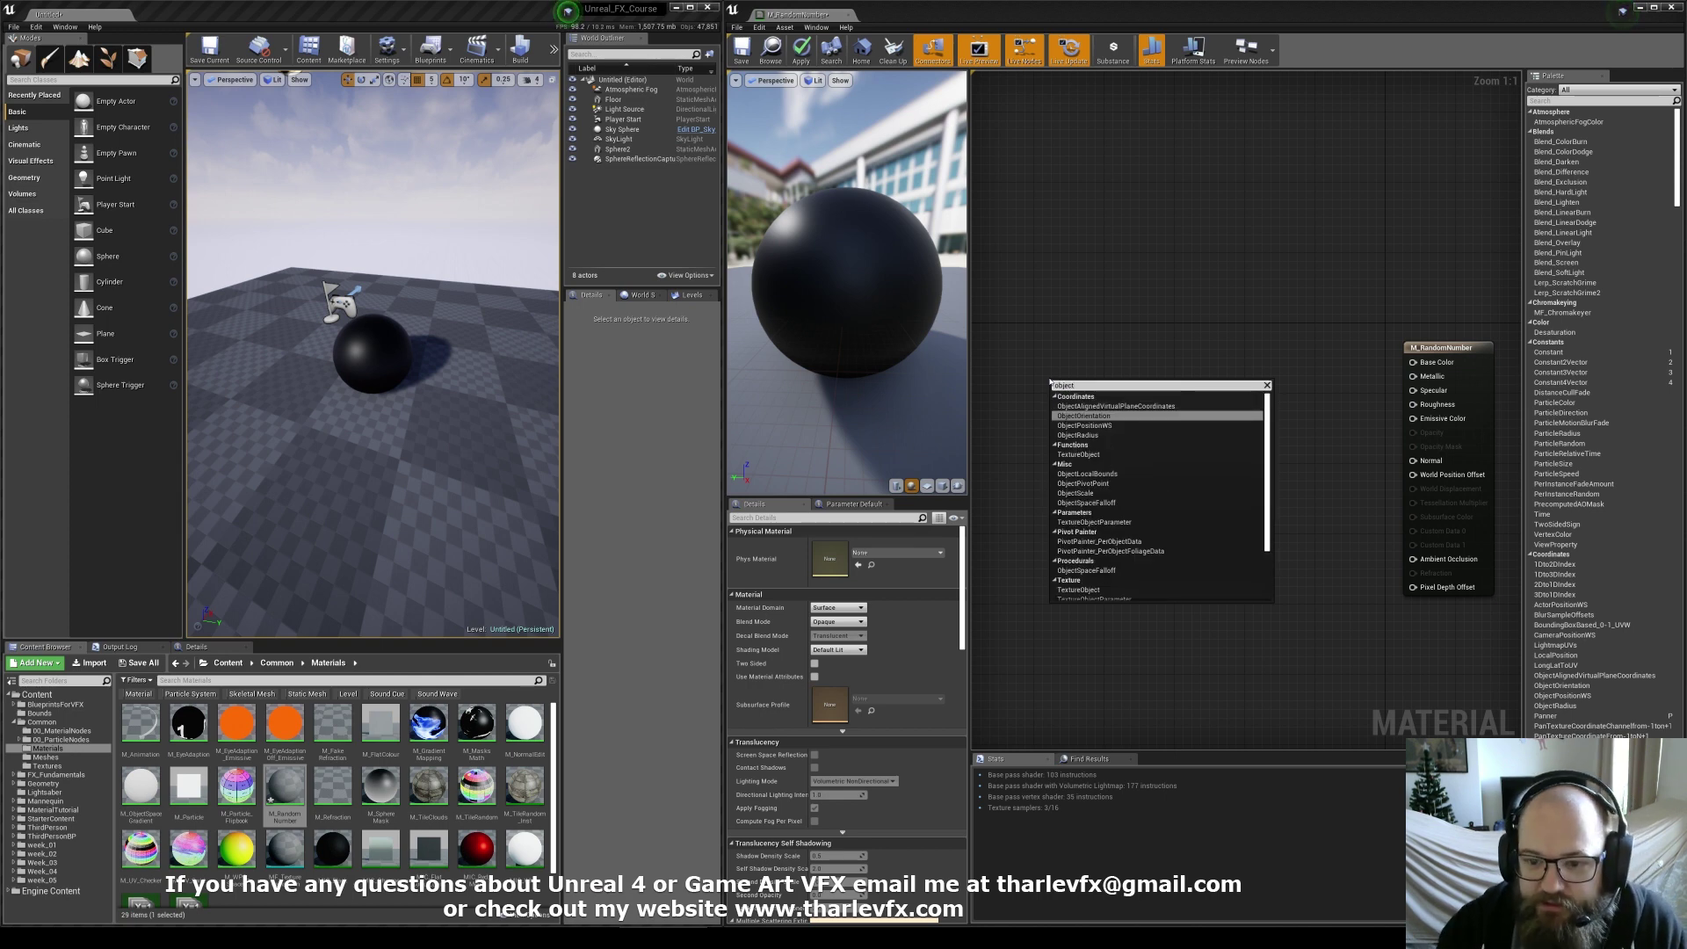
pyautogui.press('Down')
pyautogui.press('Return')
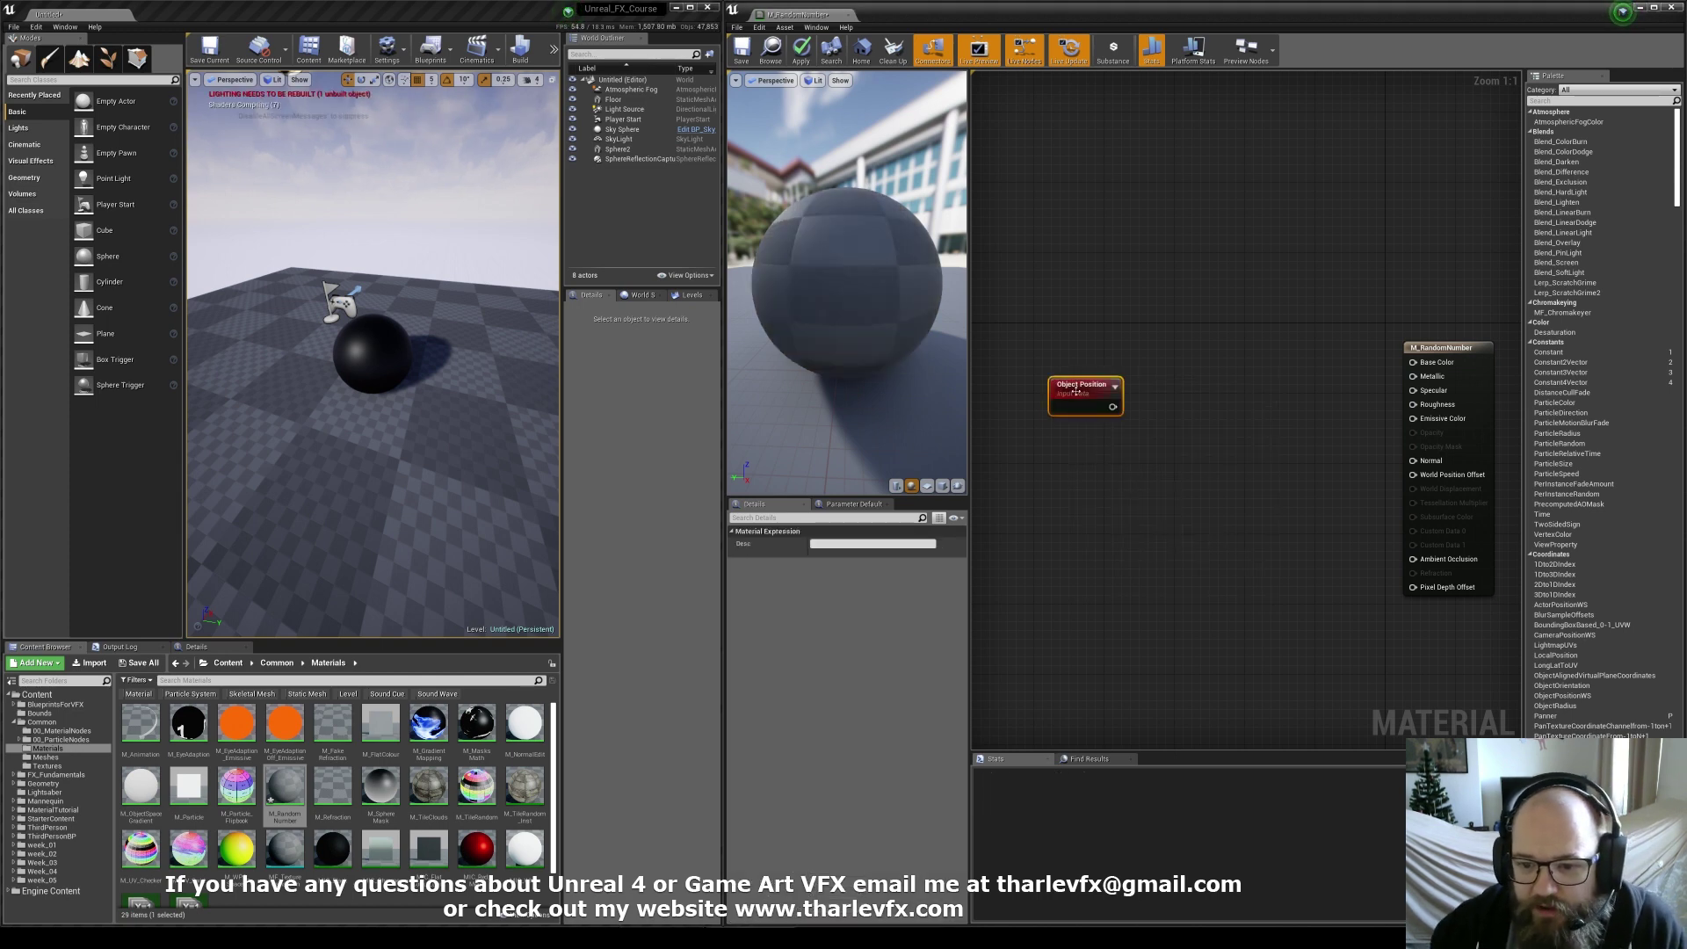
pyautogui.moveTo(1076, 392); pyautogui.dragTo(1042, 408)
pyautogui.click(1024, 393)
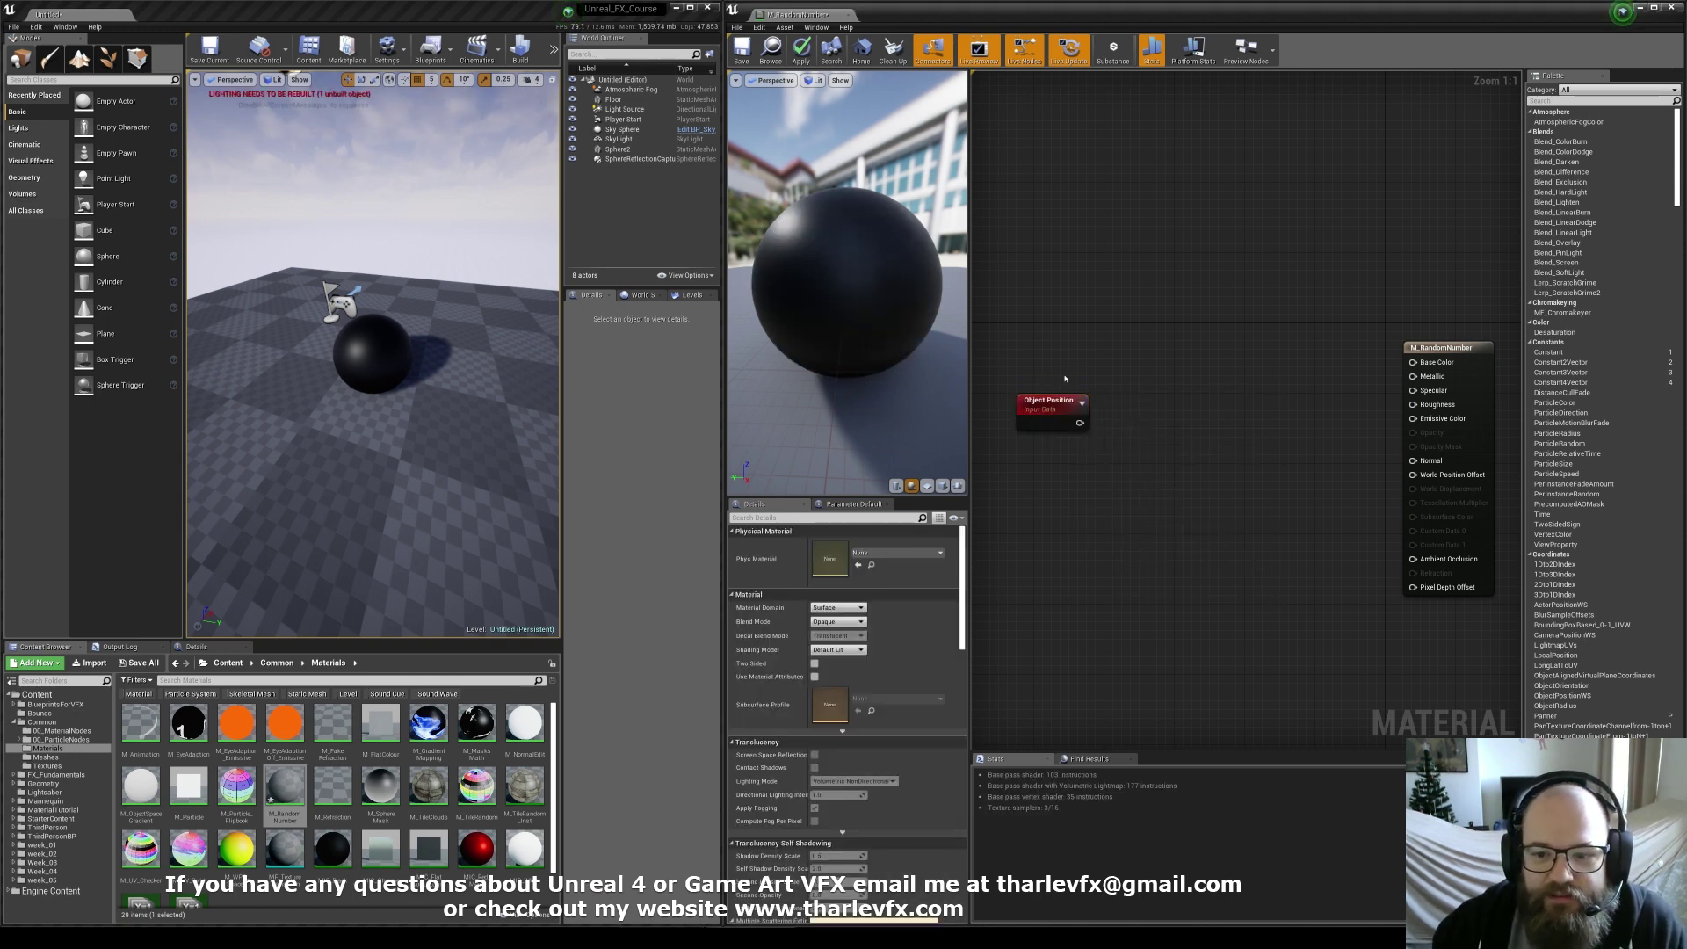
pyautogui.click(1051, 409)
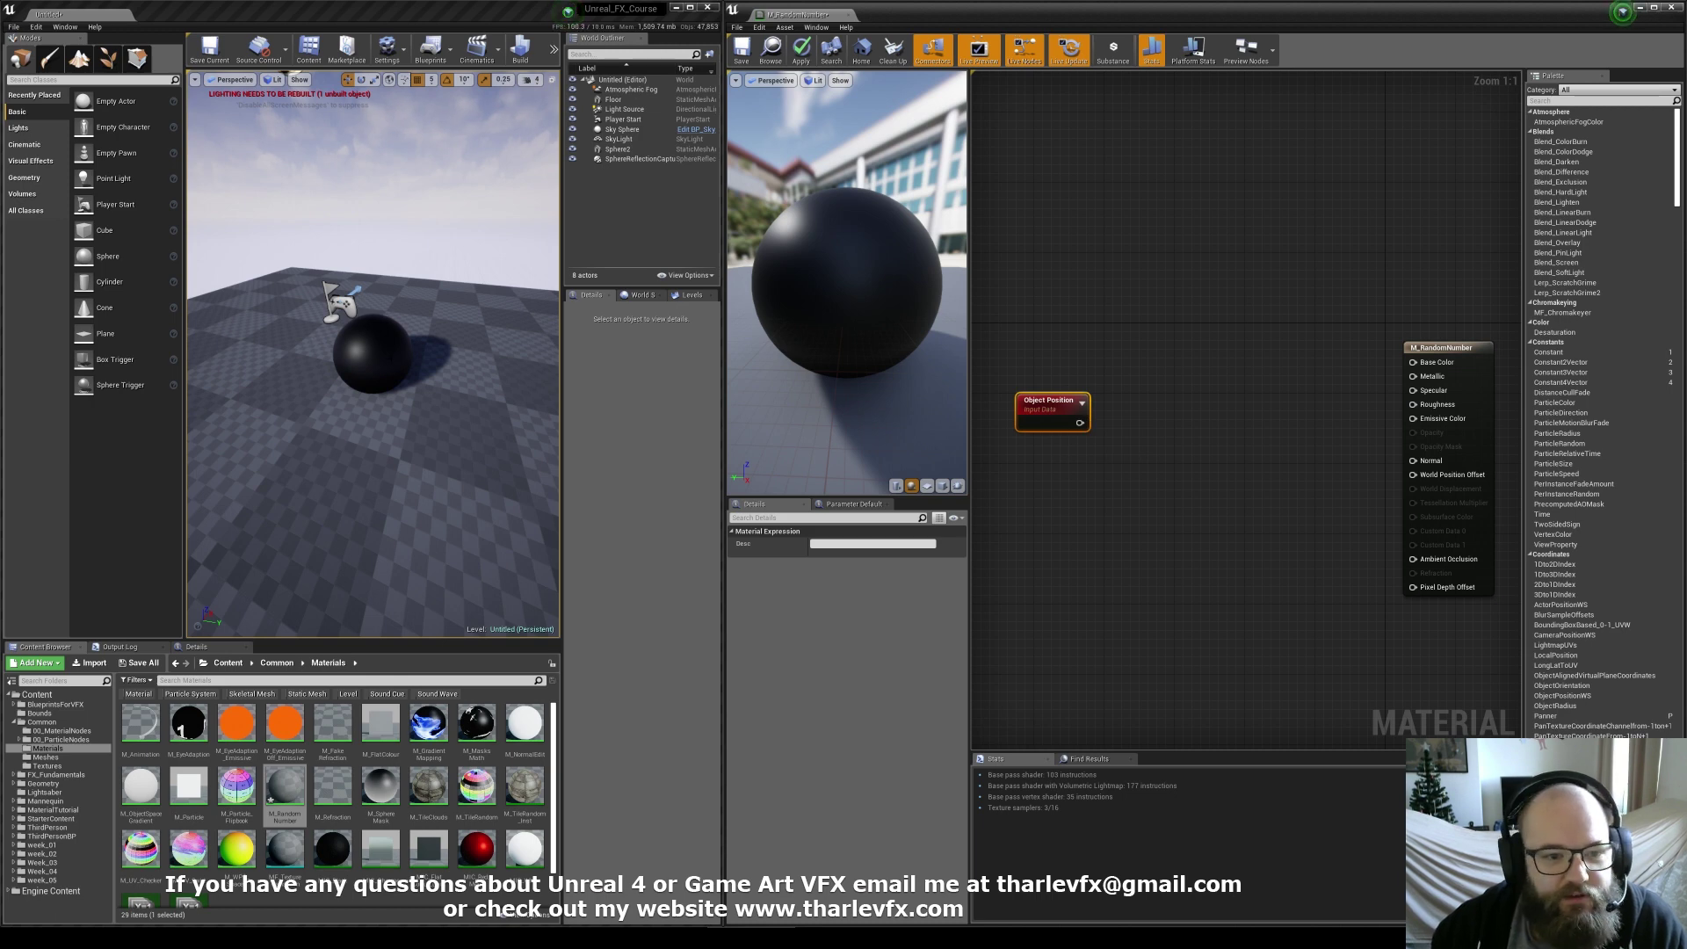
# Connect the Object Position output to Emissive Color and apply the material to the sphere in the level
pyautogui.click(374, 359)
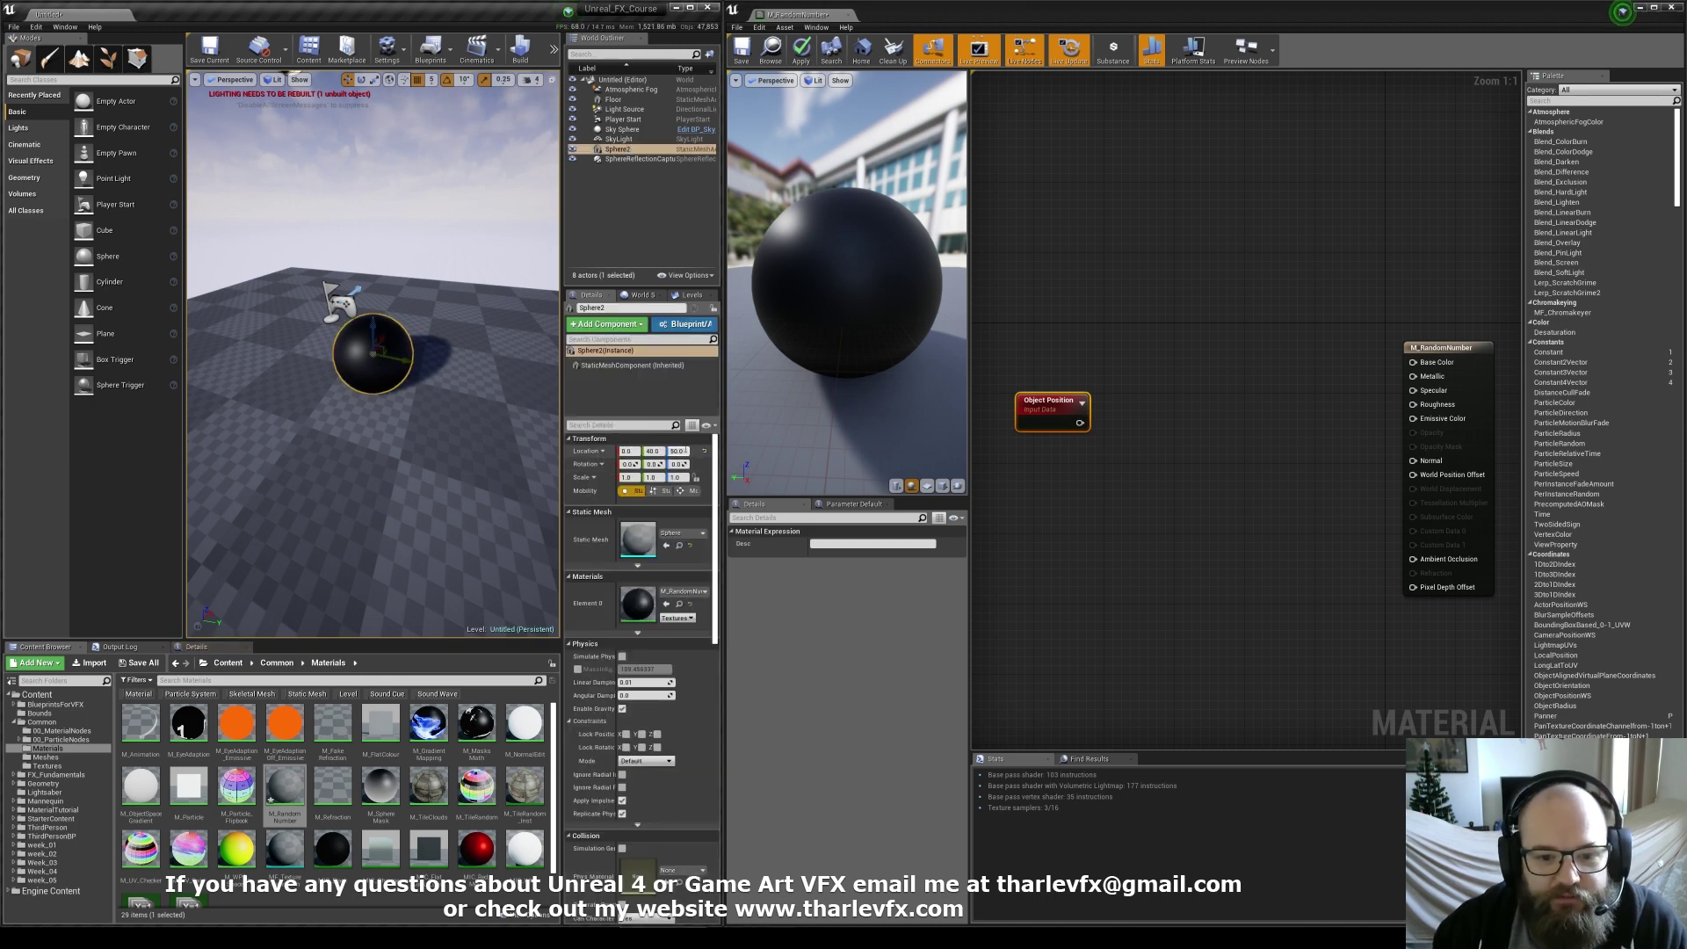
pyautogui.moveTo(1045, 413); pyautogui.dragTo(1055, 396)
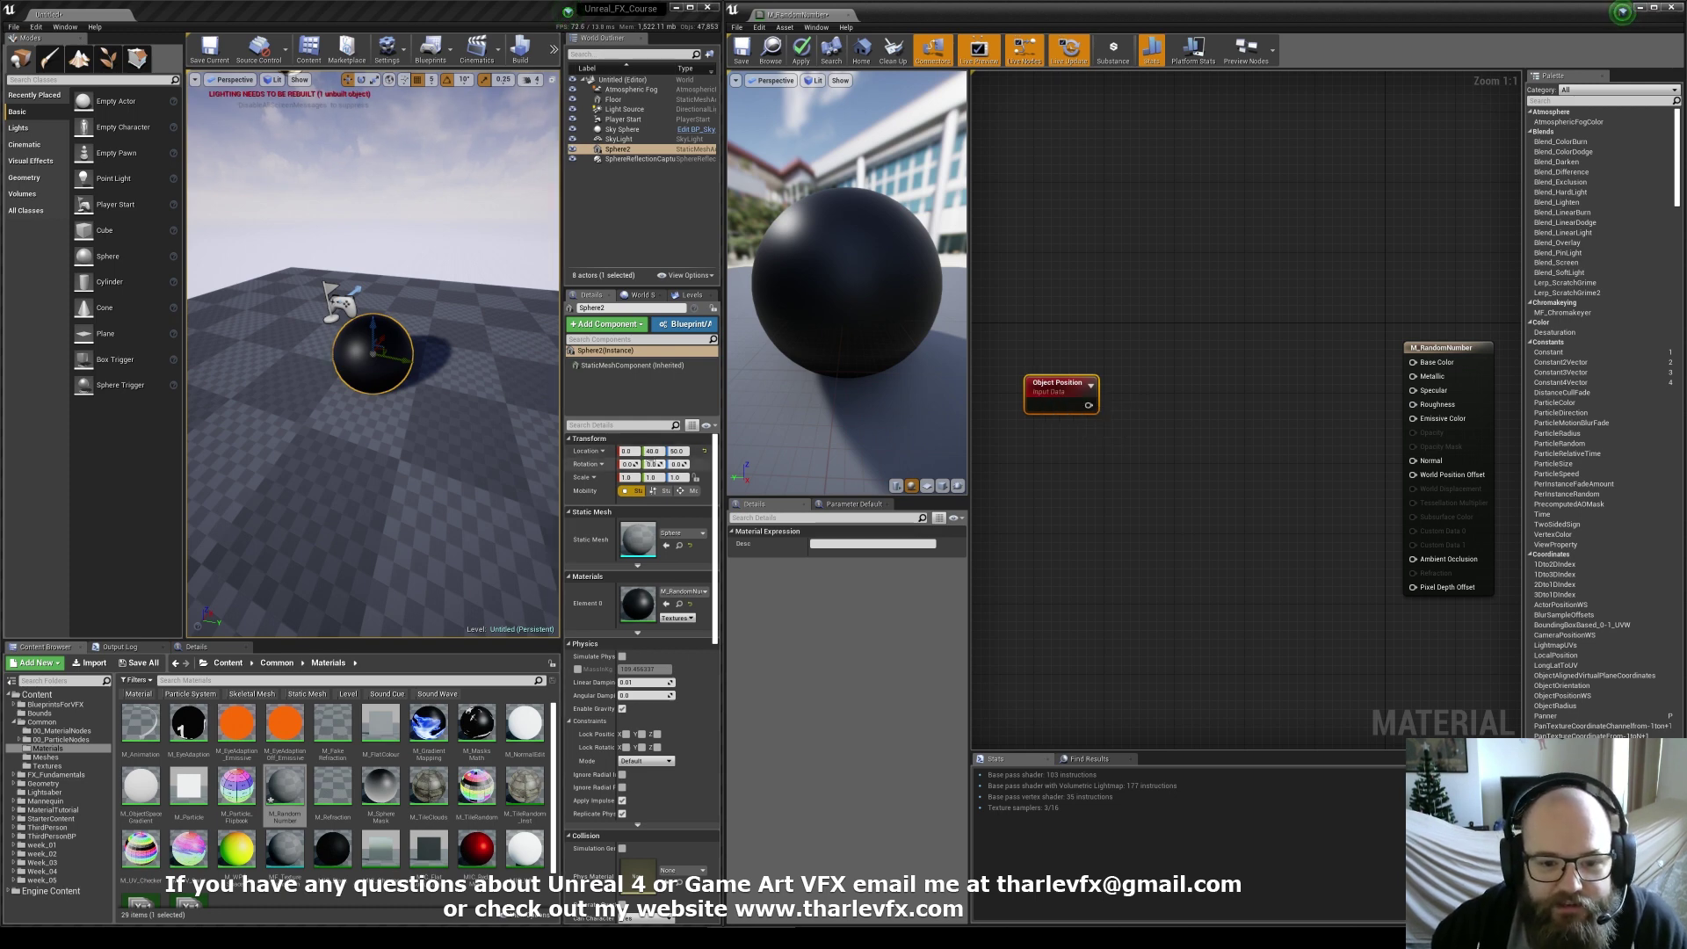
pyautogui.moveTo(1412, 418); pyautogui.dragTo(1072, 418)
pyautogui.click(1038, 350)
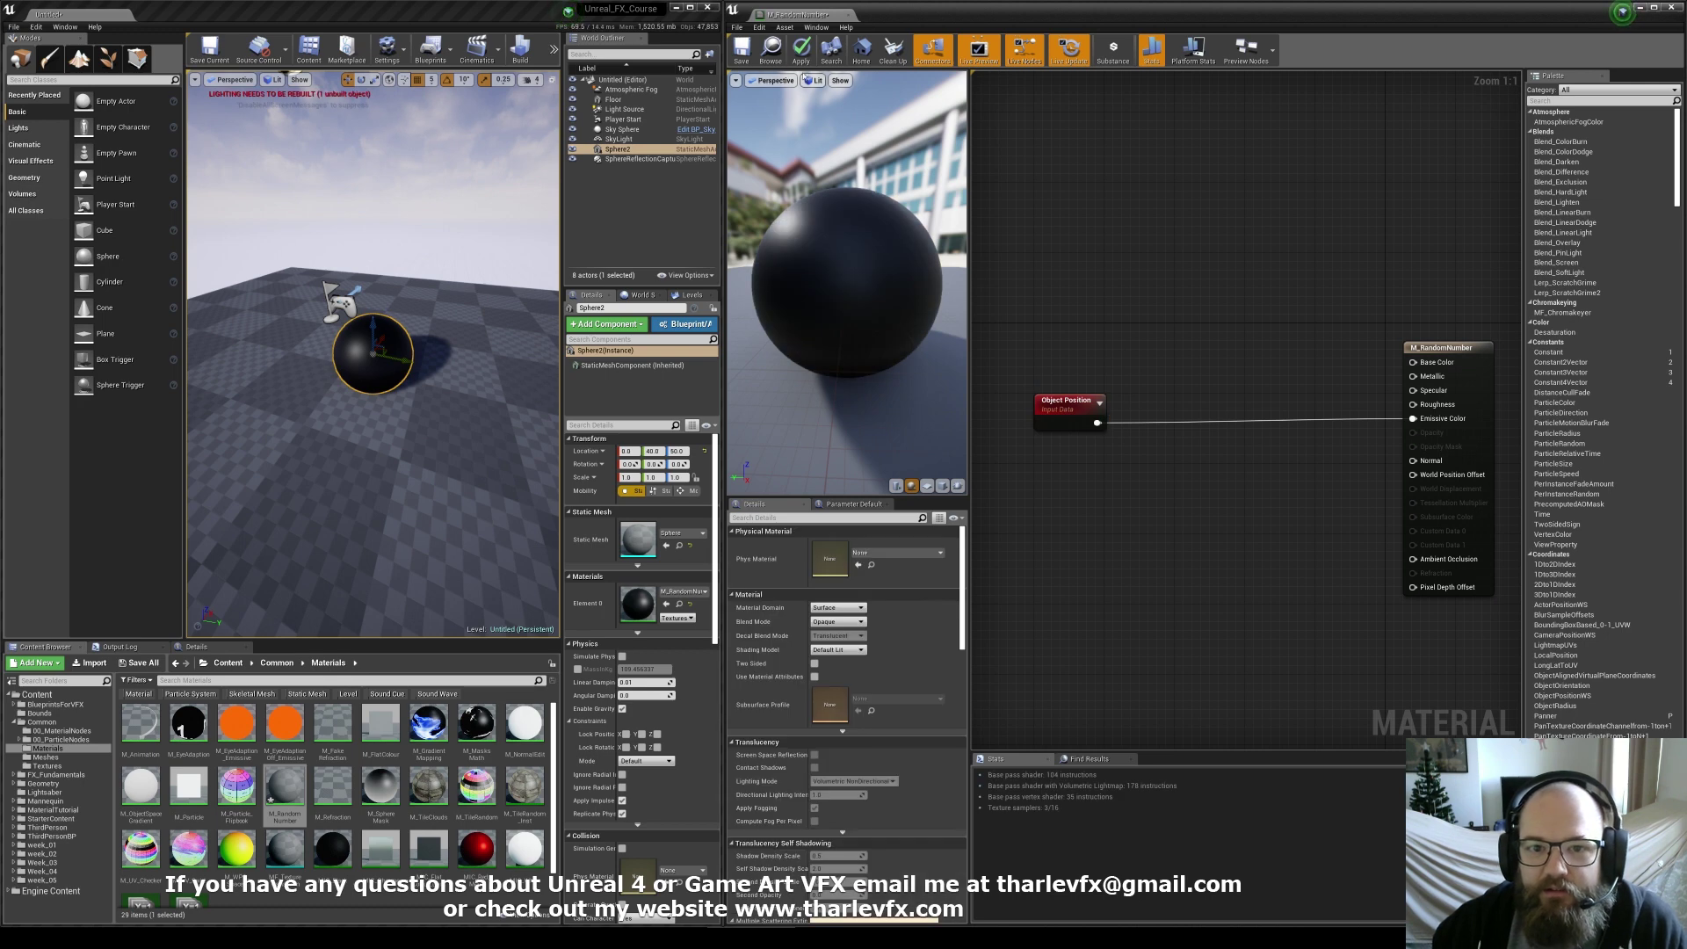
pyautogui.click(800, 53)
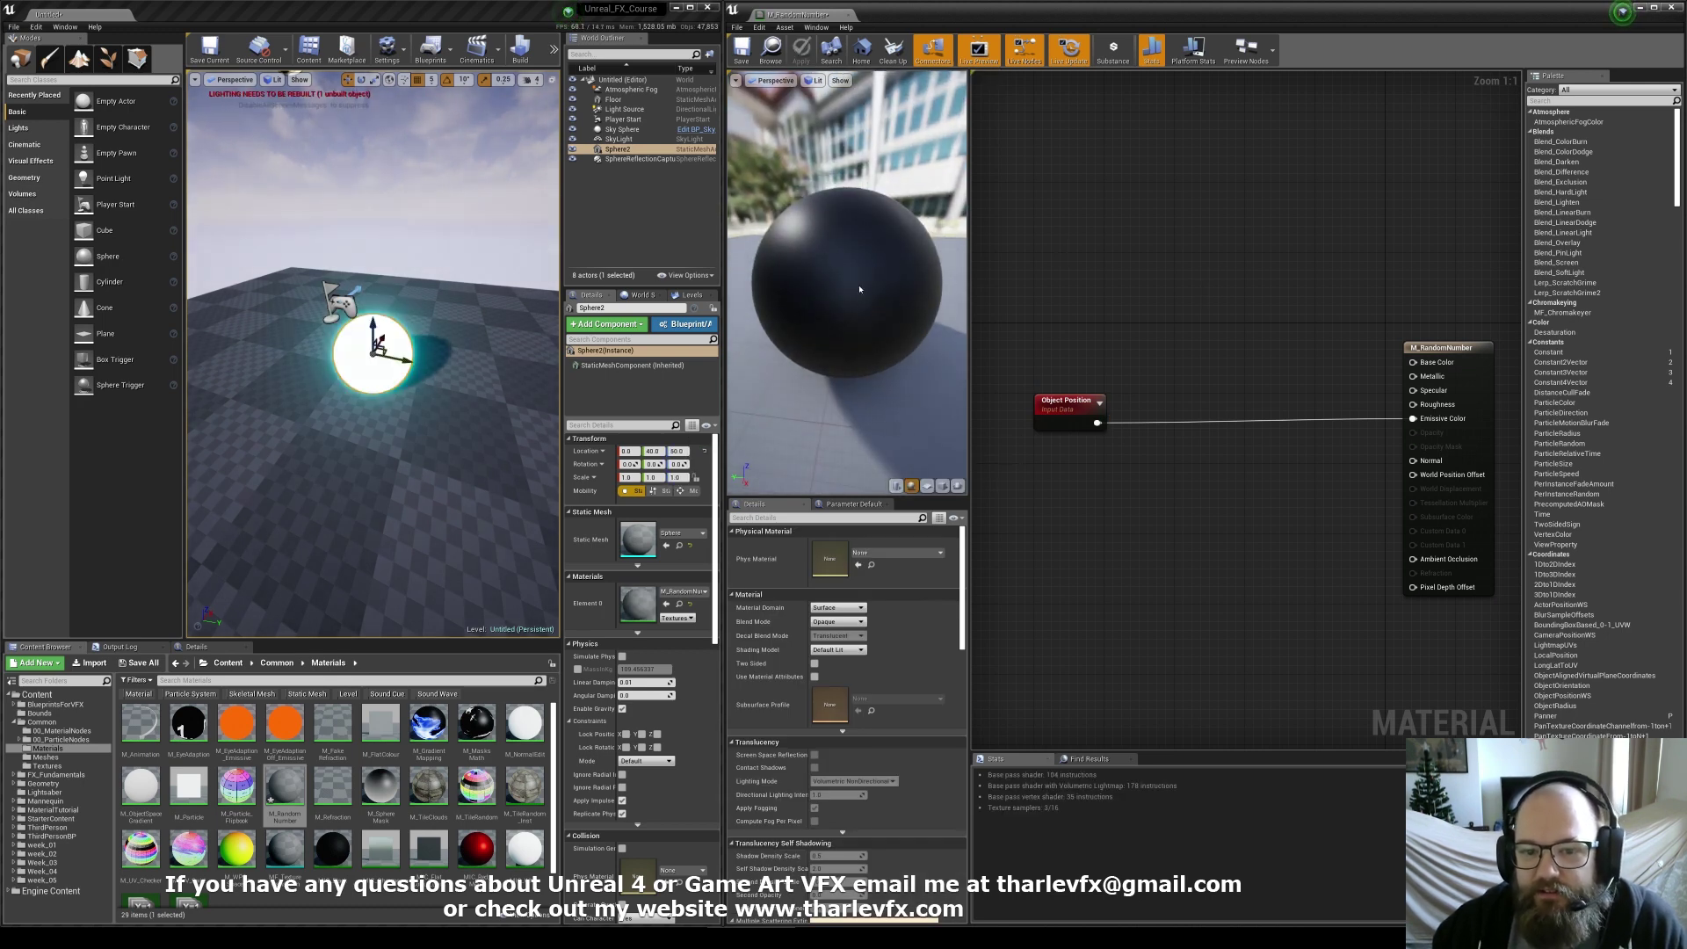
# Move the sphere up and sideways, reset its location to the origin, and move it into negative coordinates to test the emissive colour
pyautogui.moveTo(1043, 413); pyautogui.dragTo(1137, 413)
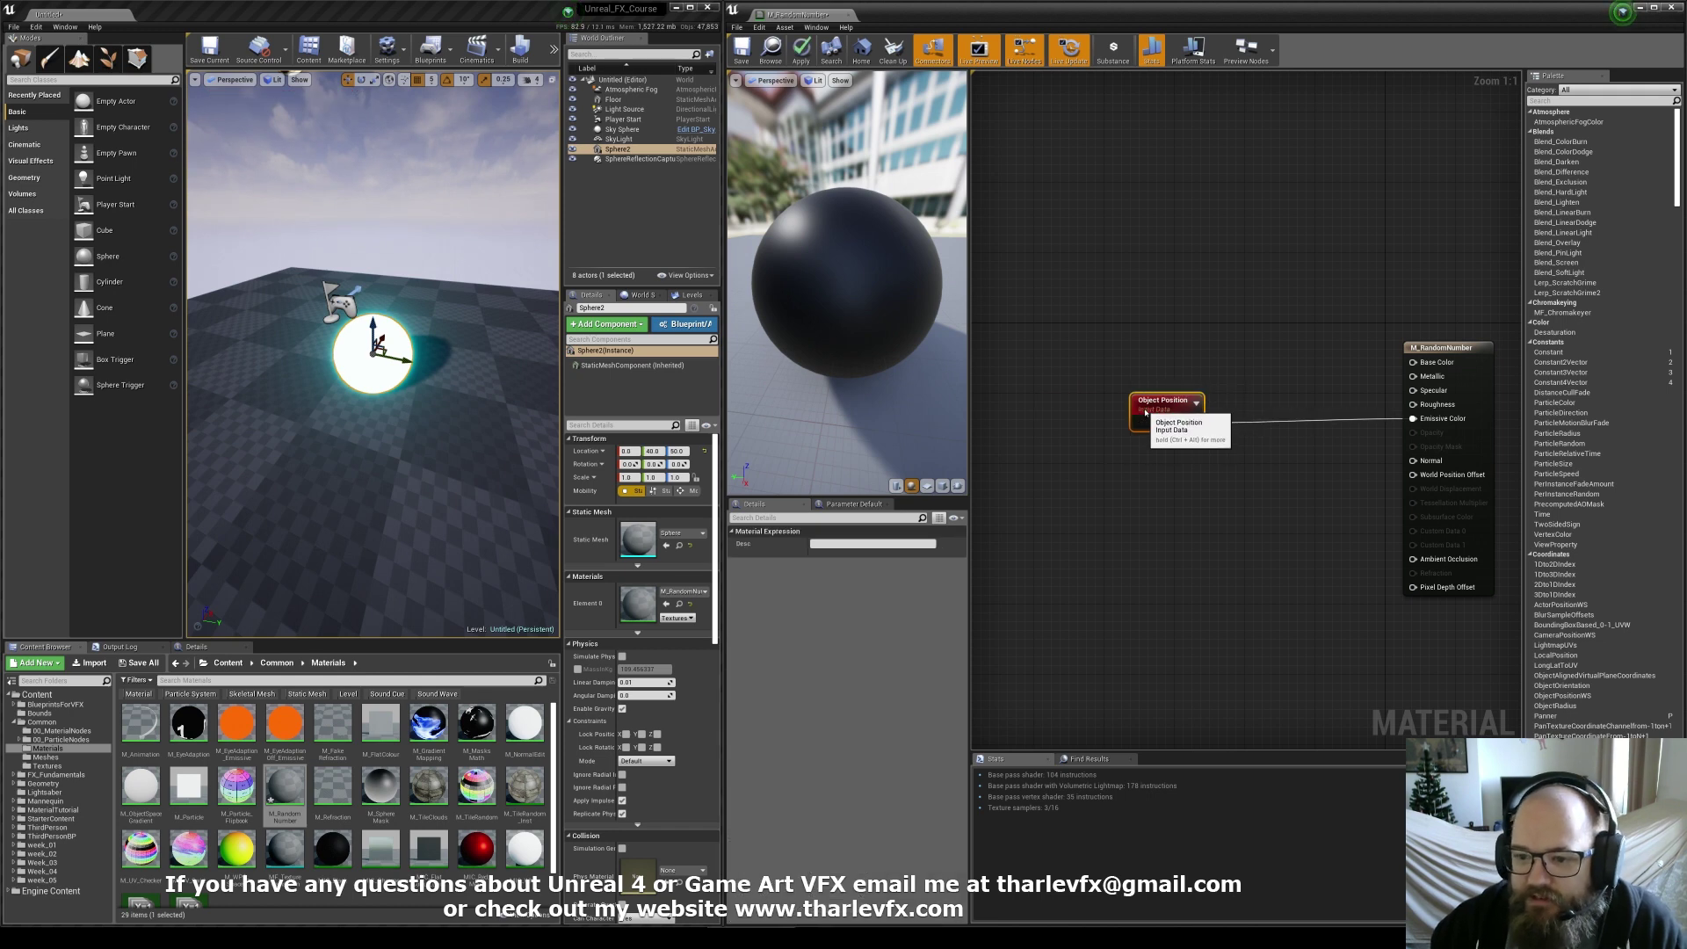
pyautogui.click(1057, 371)
pyautogui.click(378, 369)
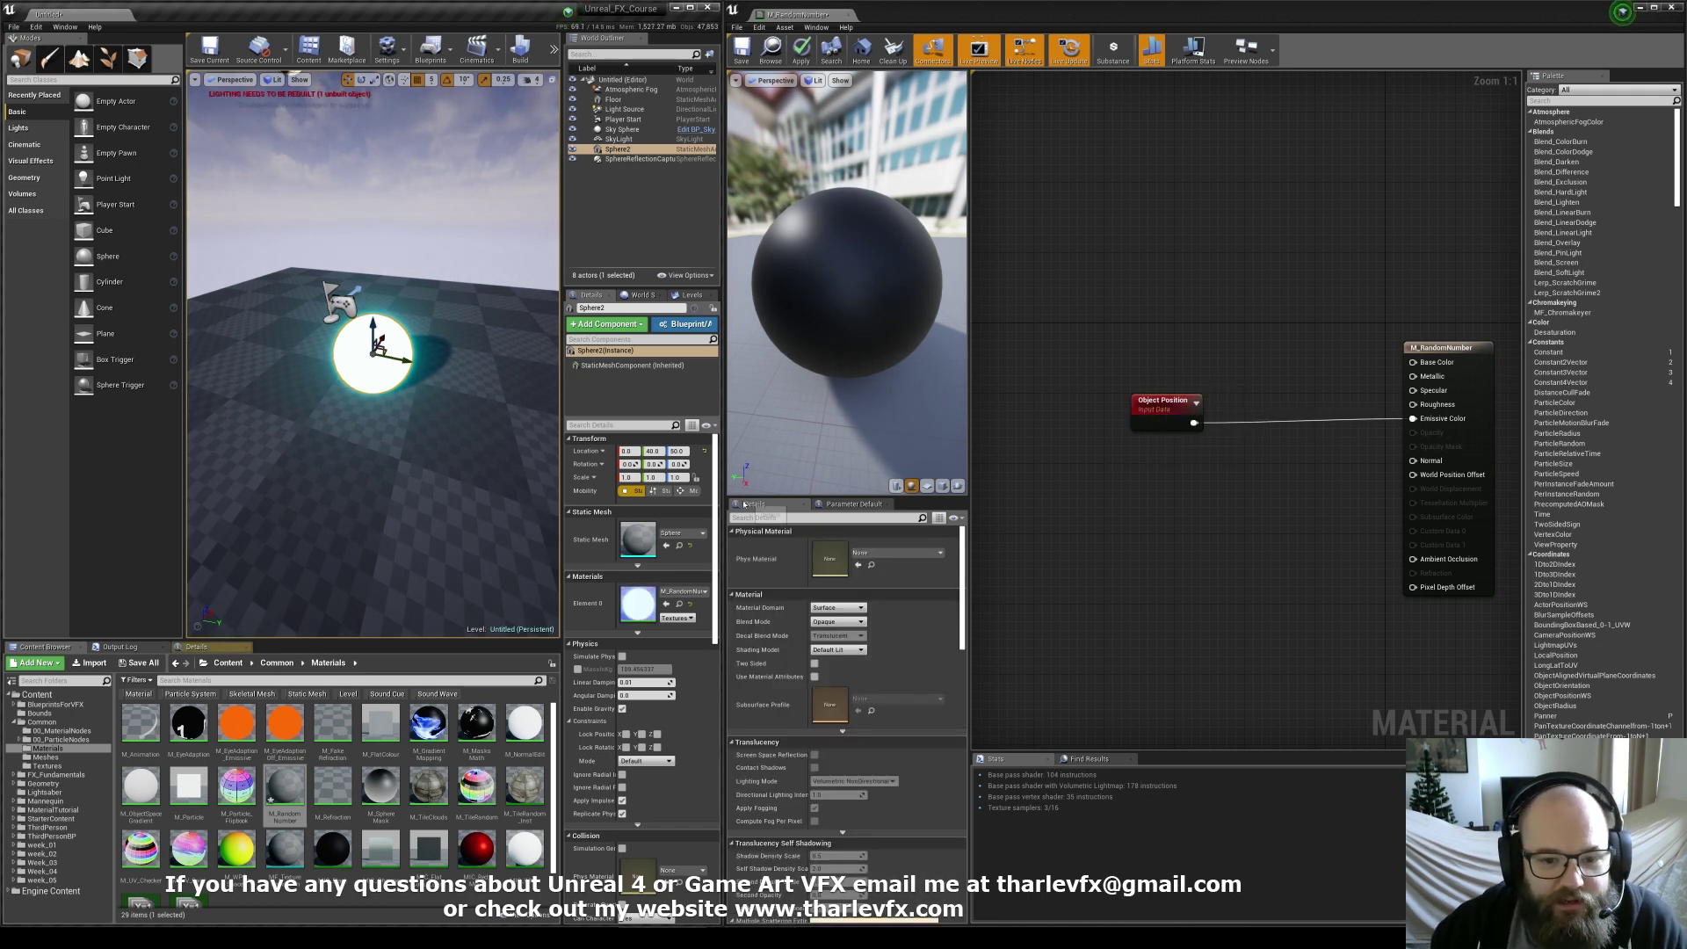
pyautogui.moveTo(401, 358); pyautogui.dragTo(418, 293)
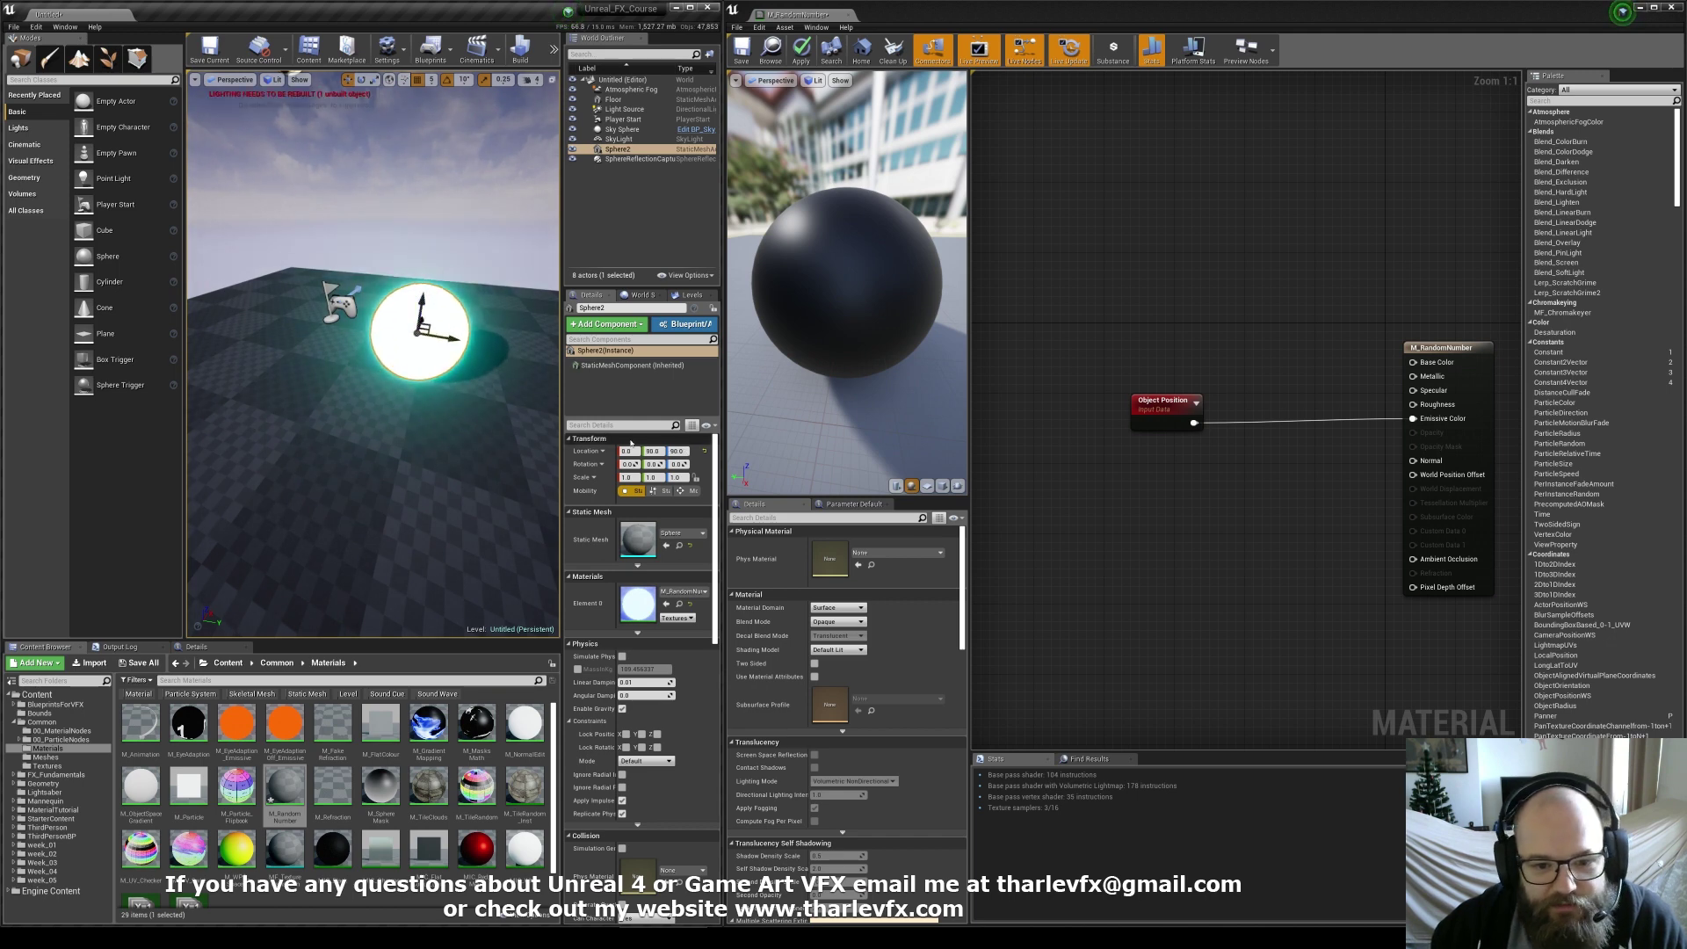
pyautogui.click(704, 452)
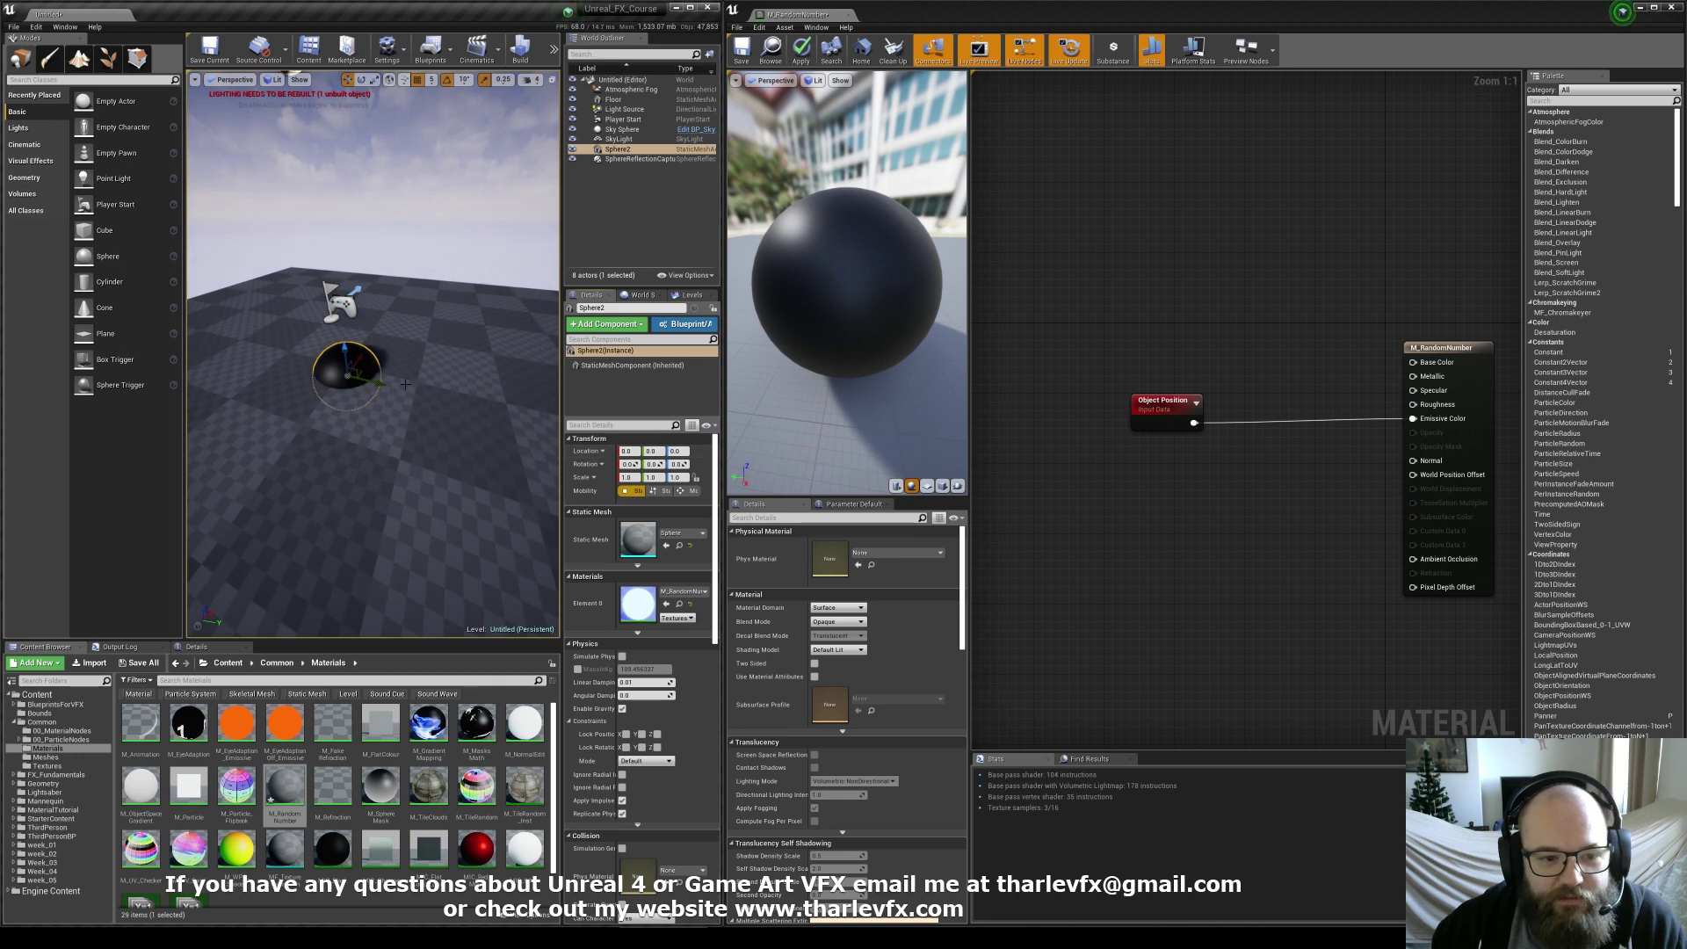
pyautogui.moveTo(376, 383); pyautogui.dragTo(280, 360)
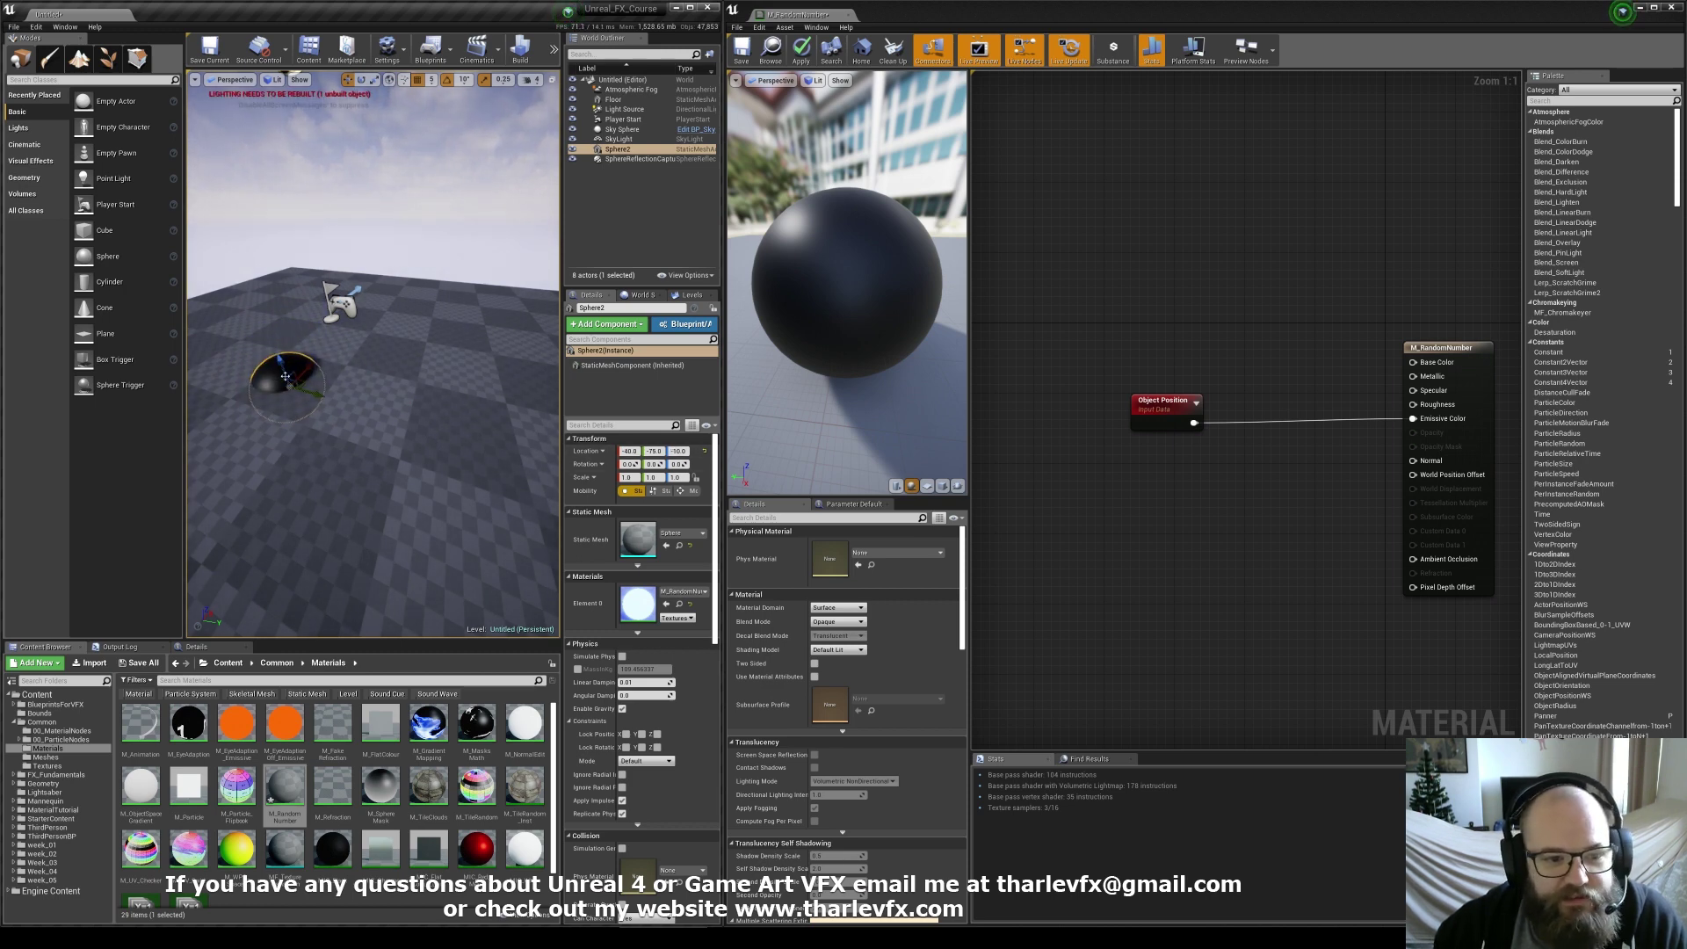
# Insert an Abs node between Object Position and Emissive Color, and apply the material
pyautogui.moveTo(1183, 421); pyautogui.dragTo(1456, 421)
pyautogui.write('abs')
pyautogui.press('Return')
pyautogui.click(1142, 348)
pyautogui.click(801, 48)
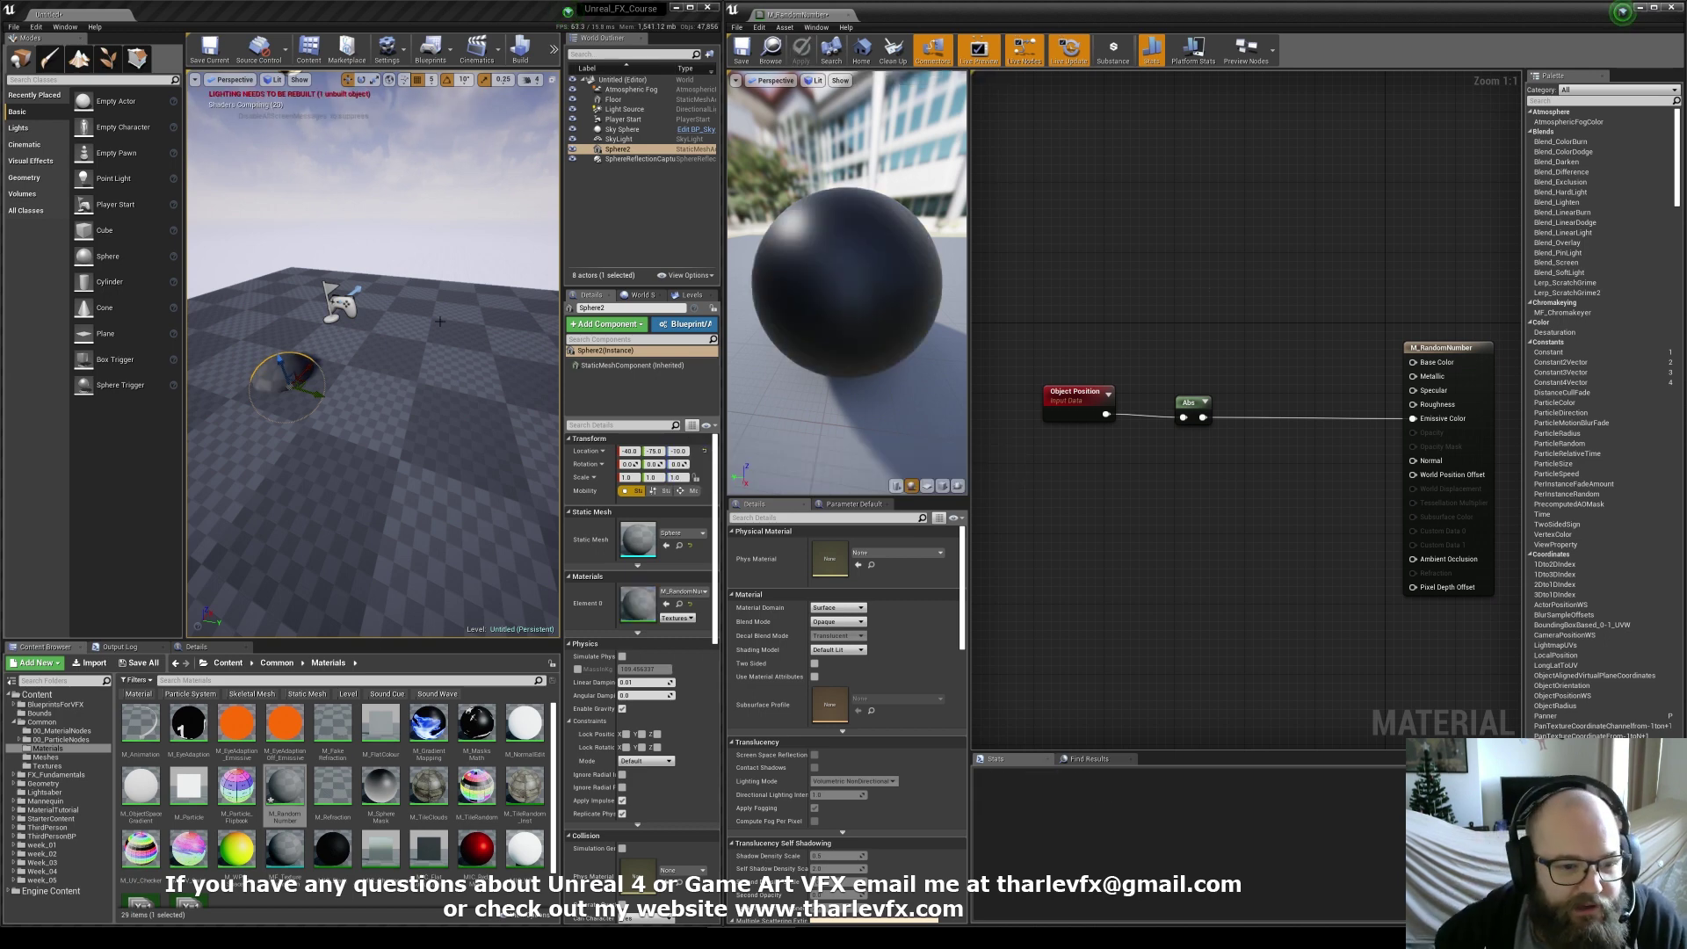
# Move the sphere back towards the middle of the level and reset its location to check the Abs result
pyautogui.moveTo(312, 392); pyautogui.dragTo(363, 387)
pyautogui.click(703, 451)
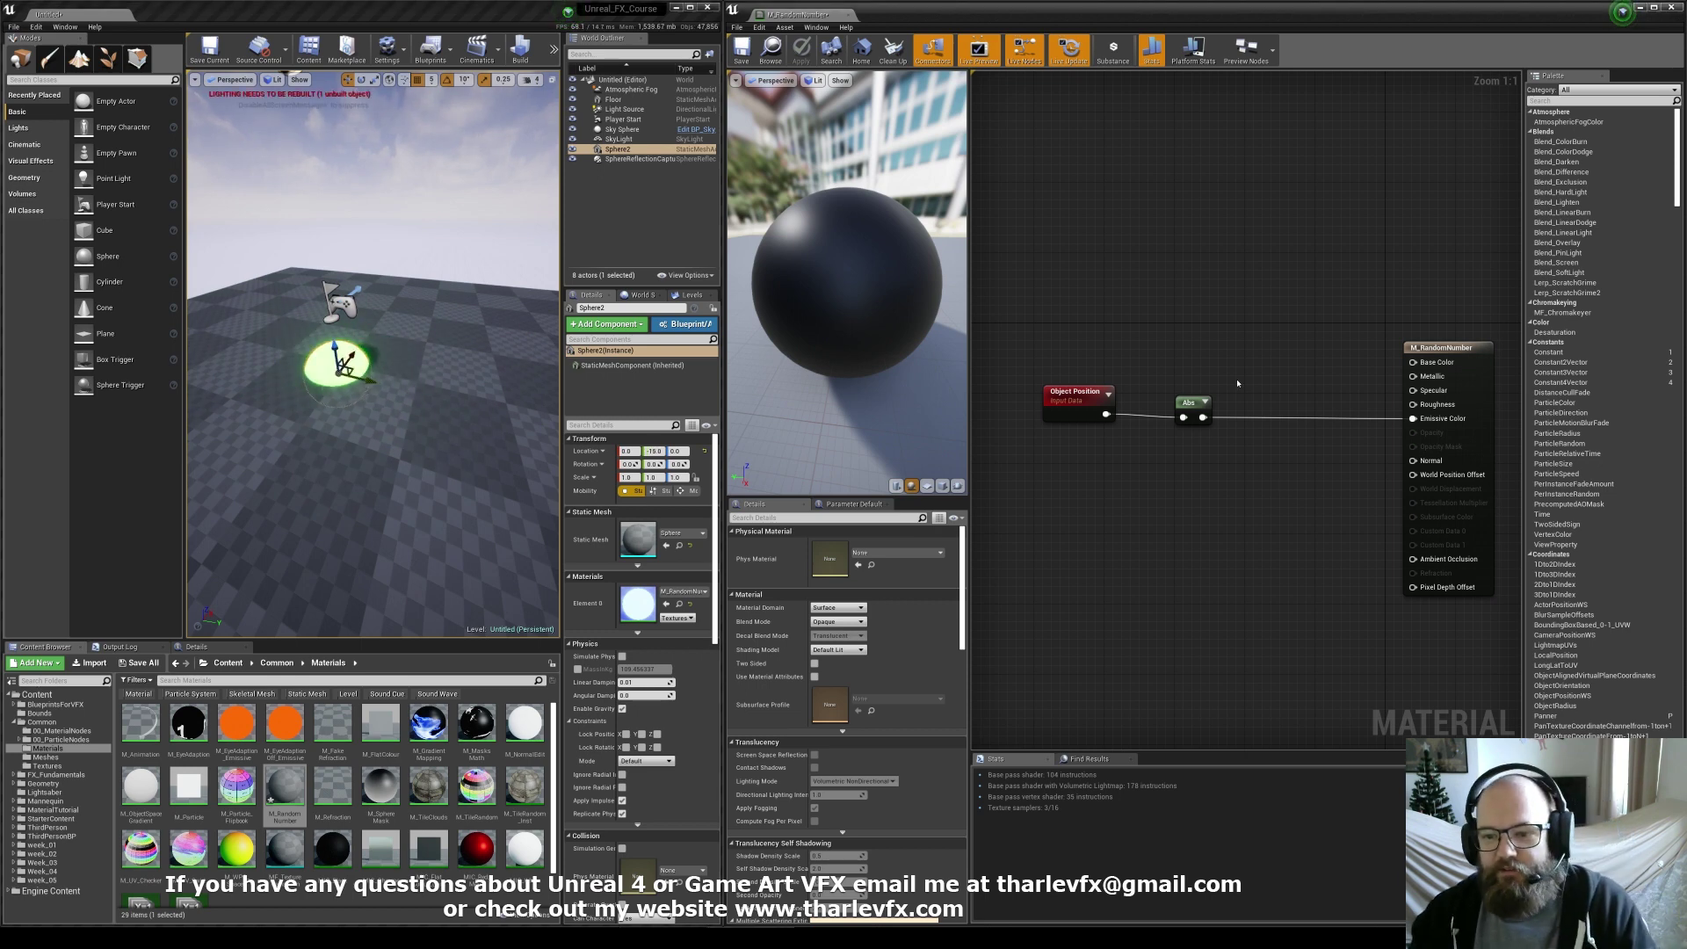
# Delete the Abs node and reposition the Object Position node slightly higher in the graph
pyautogui.click(1189, 403)
pyautogui.press('Delete')
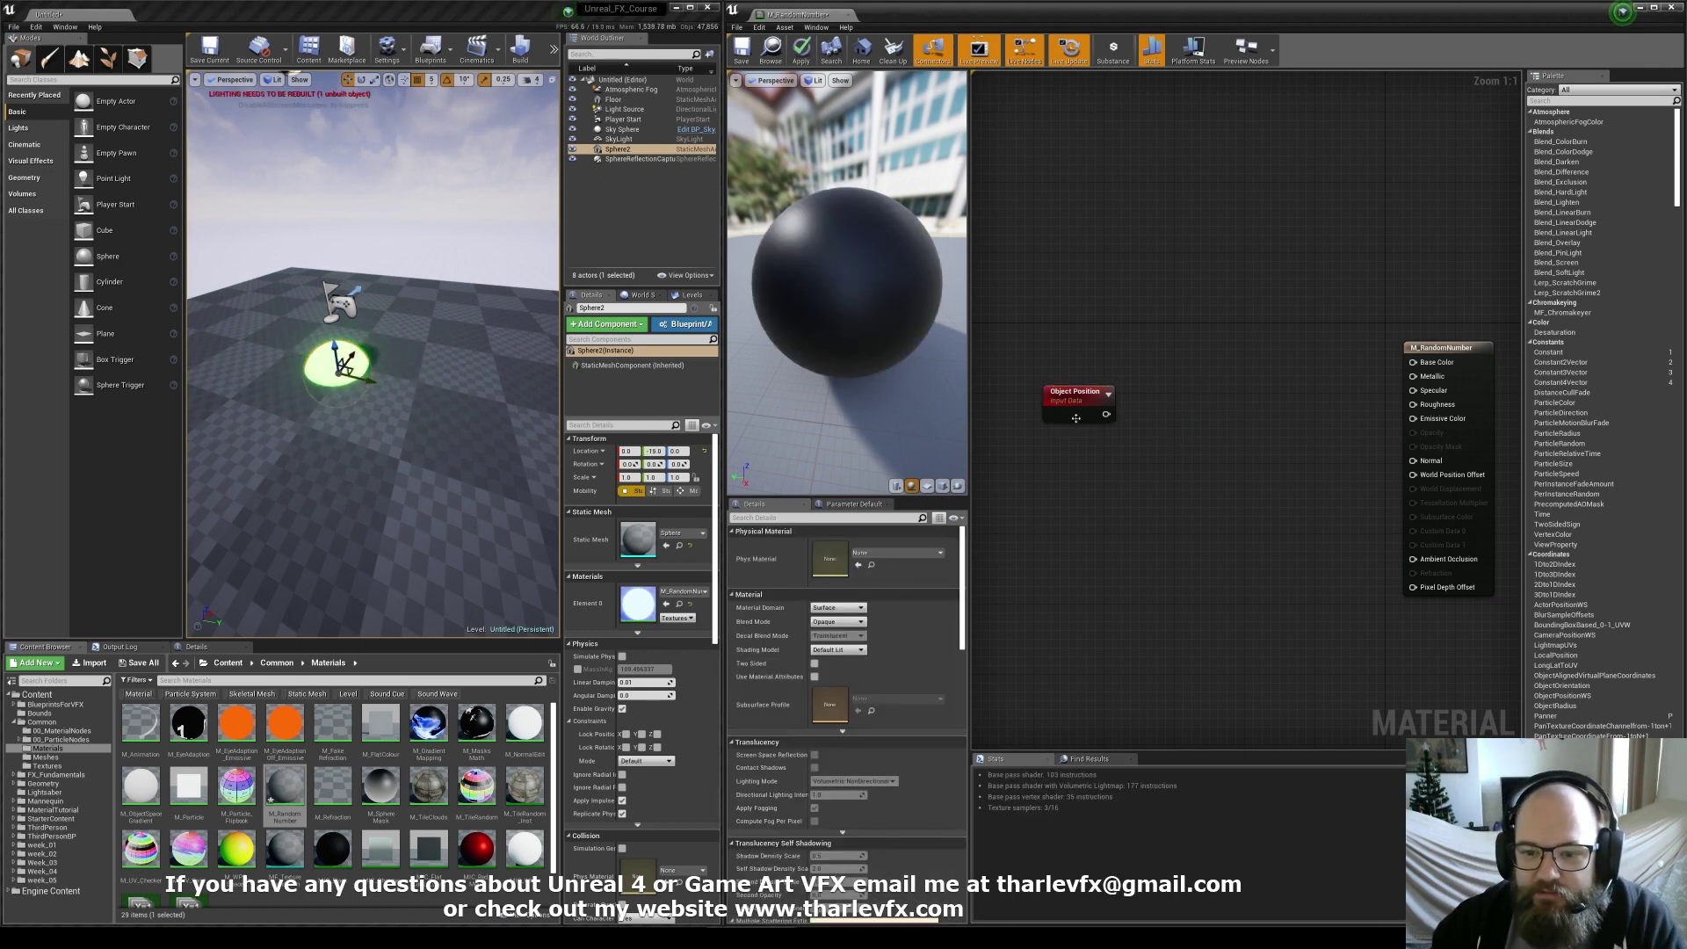
pyautogui.moveTo(1067, 413); pyautogui.dragTo(1058, 388)
pyautogui.click(1080, 406)
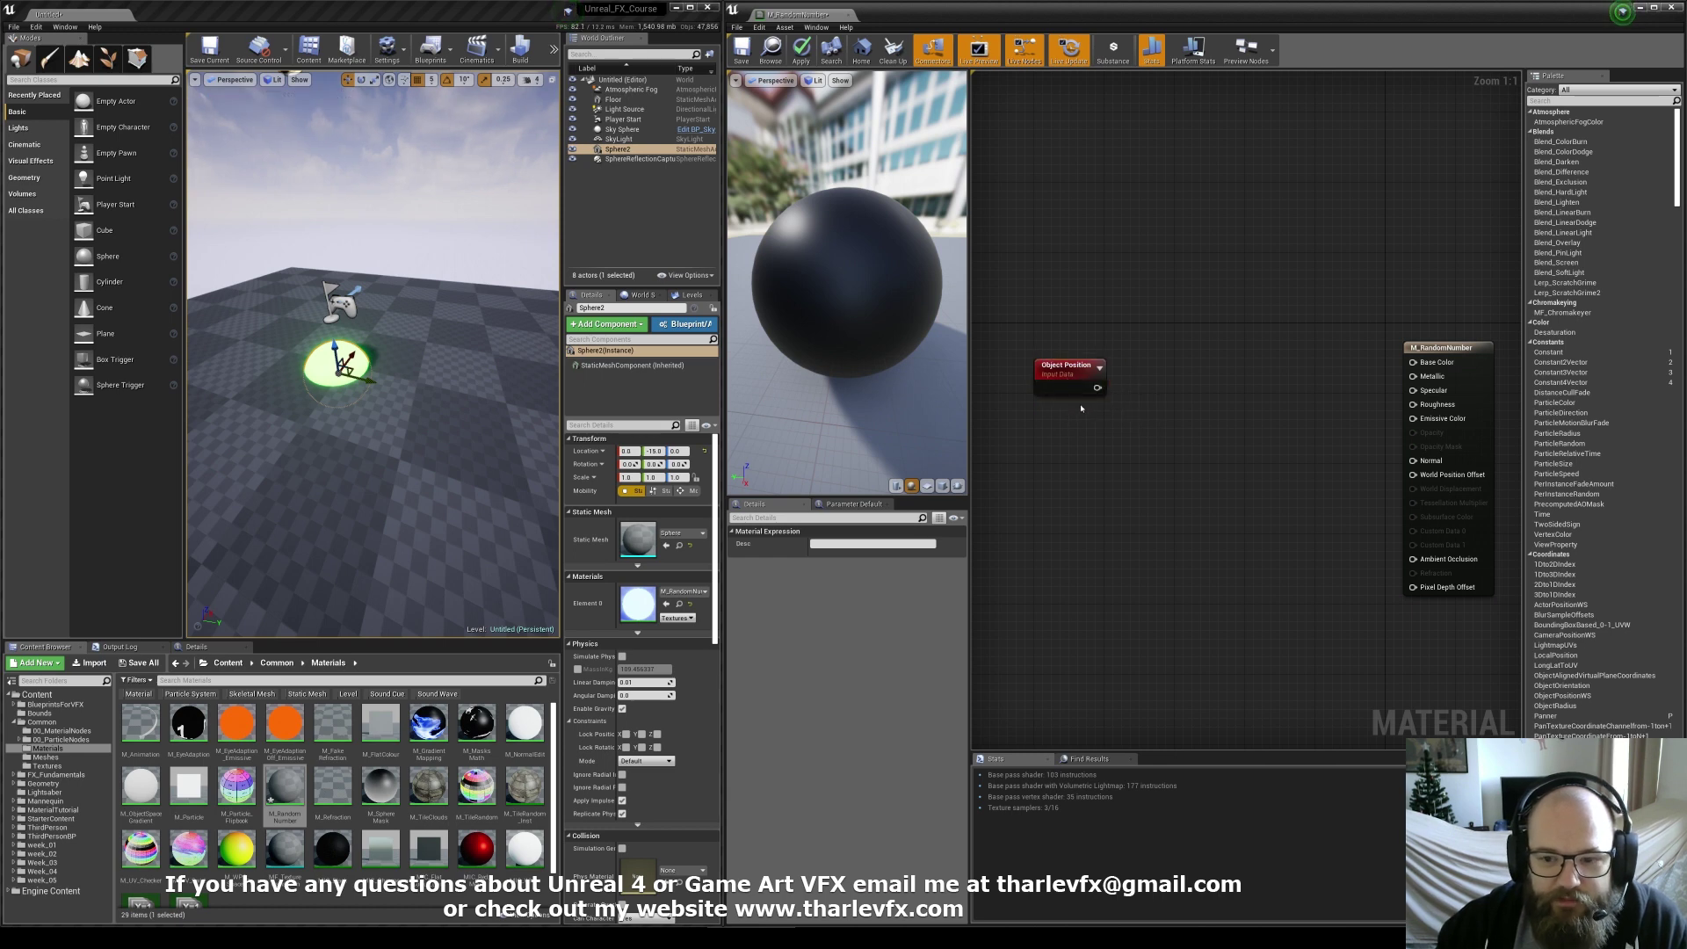
# Duplicate the sphere sideways along the Y axis to build an evenly spaced row of five spheres
pyautogui.moveTo(365, 381); pyautogui.dragTo(541, 413)
pyautogui.scroll(-2, 541, 413)
pyautogui.moveTo(541, 413); pyautogui.dragTo(482, 391, button='right')
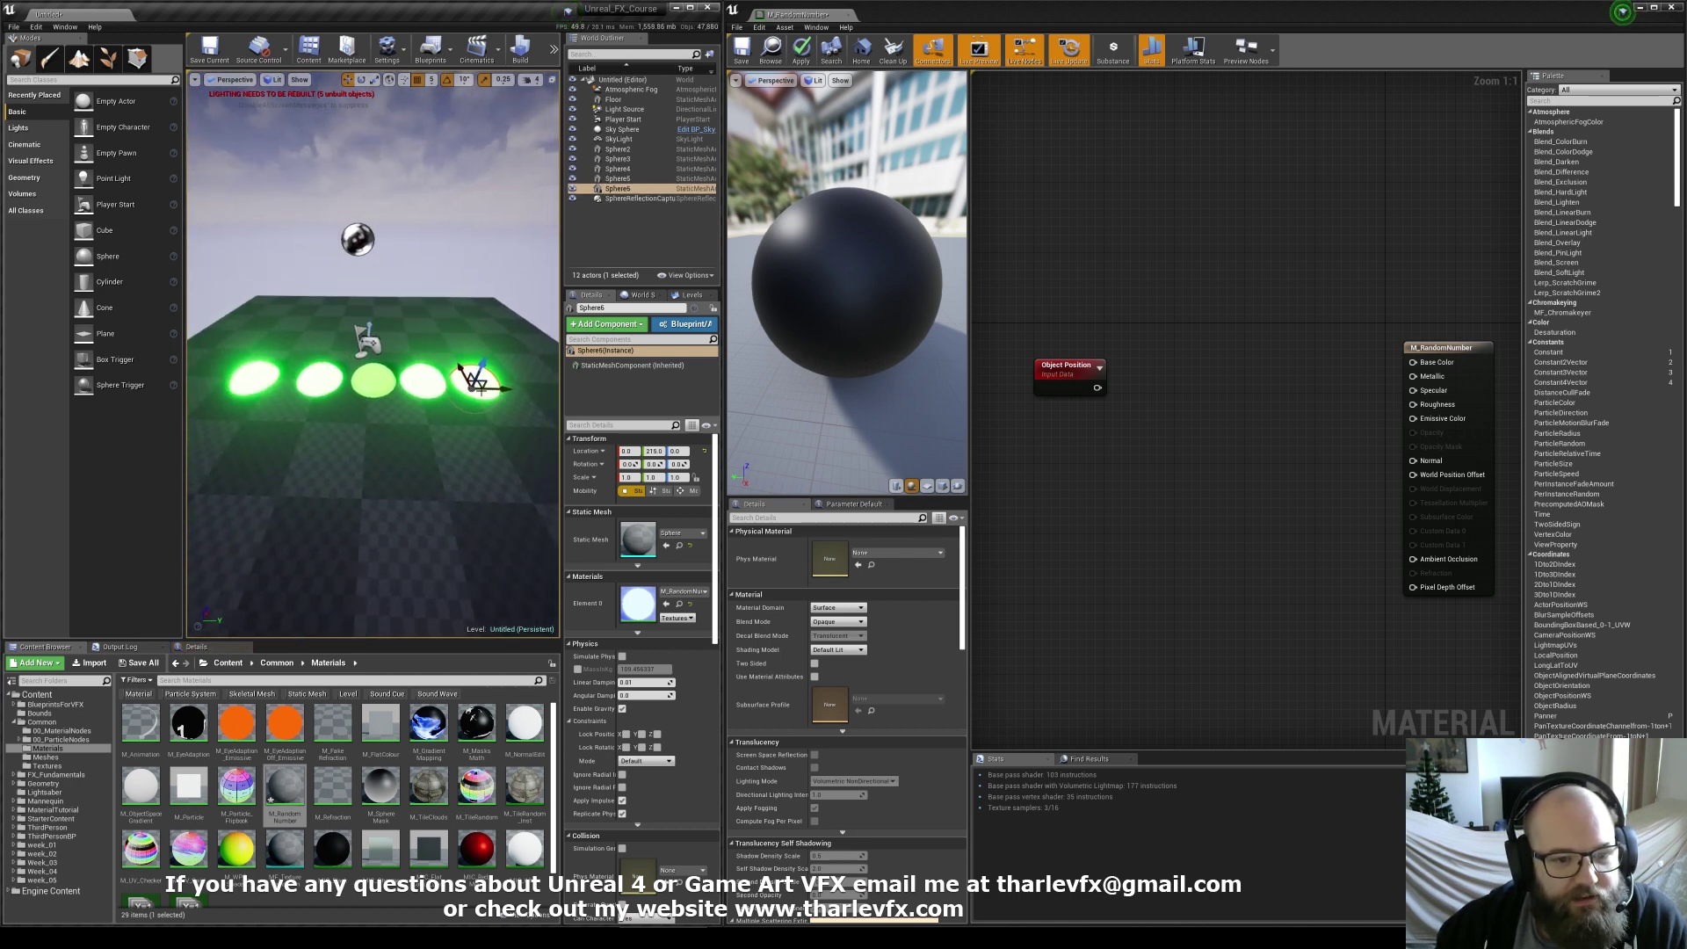
# Select all five spheres together and raise the whole row so it sits above the floor
pyautogui.hotkey('shift', 'e')
pyautogui.moveTo(427, 361); pyautogui.dragTo(431, 329)
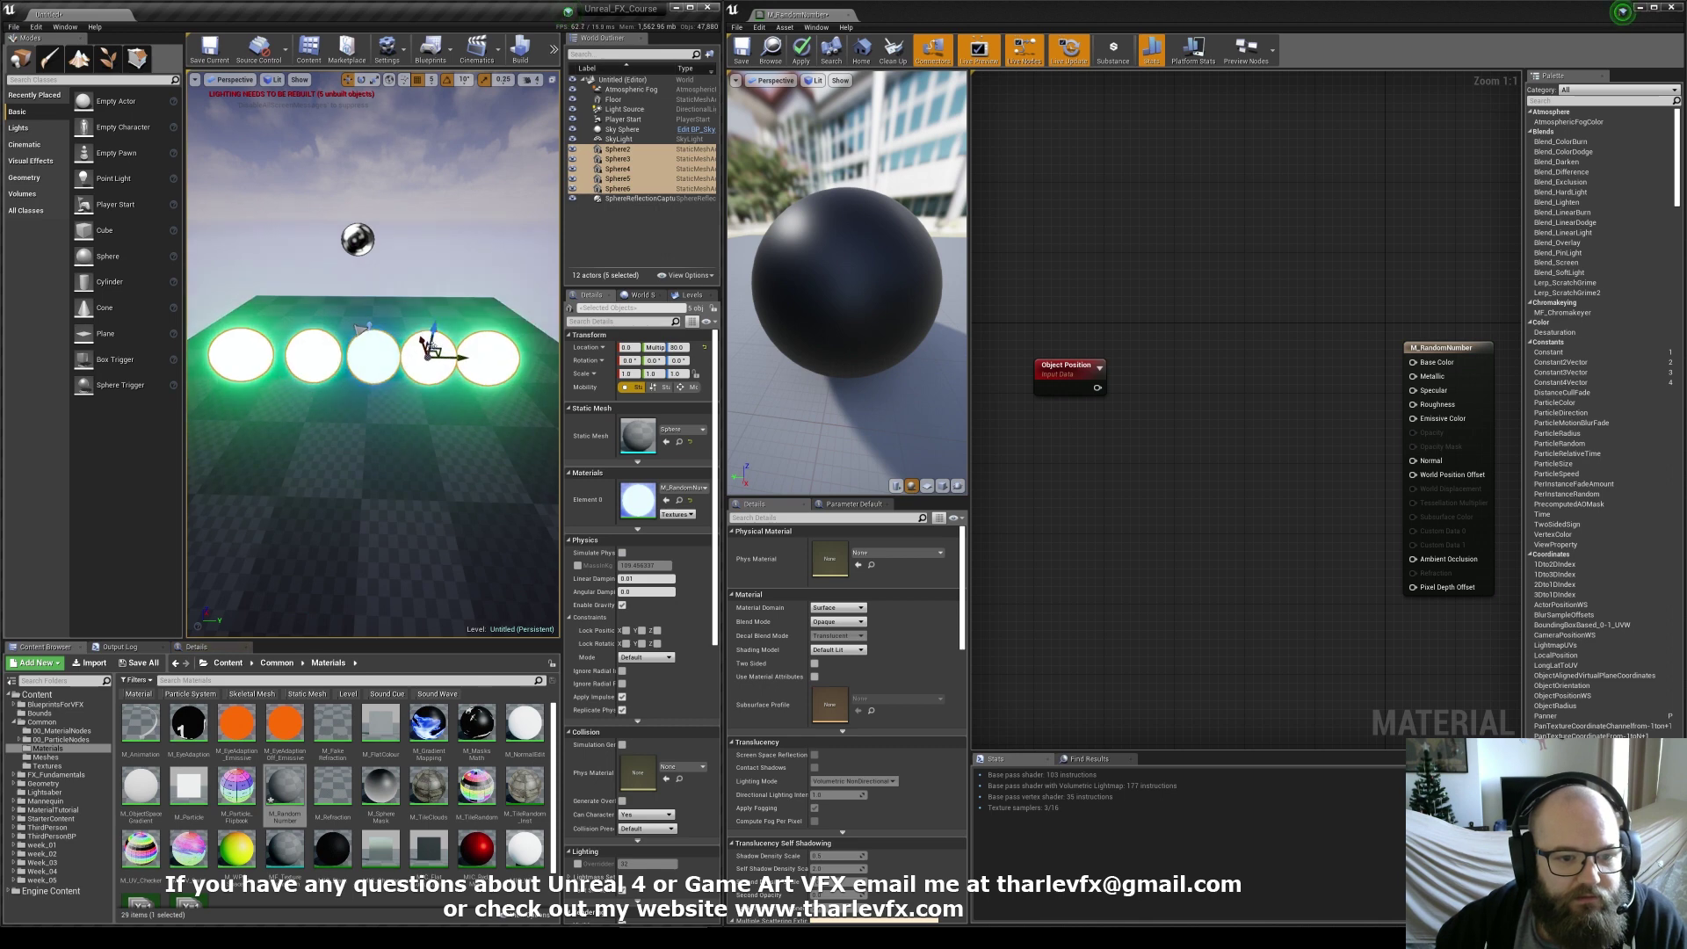
pyautogui.press('Escape')
# Add a ComponentMask node fed by Object Position, with only the G channel enabled
pyautogui.moveTo(1096, 388); pyautogui.dragTo(1186, 396)
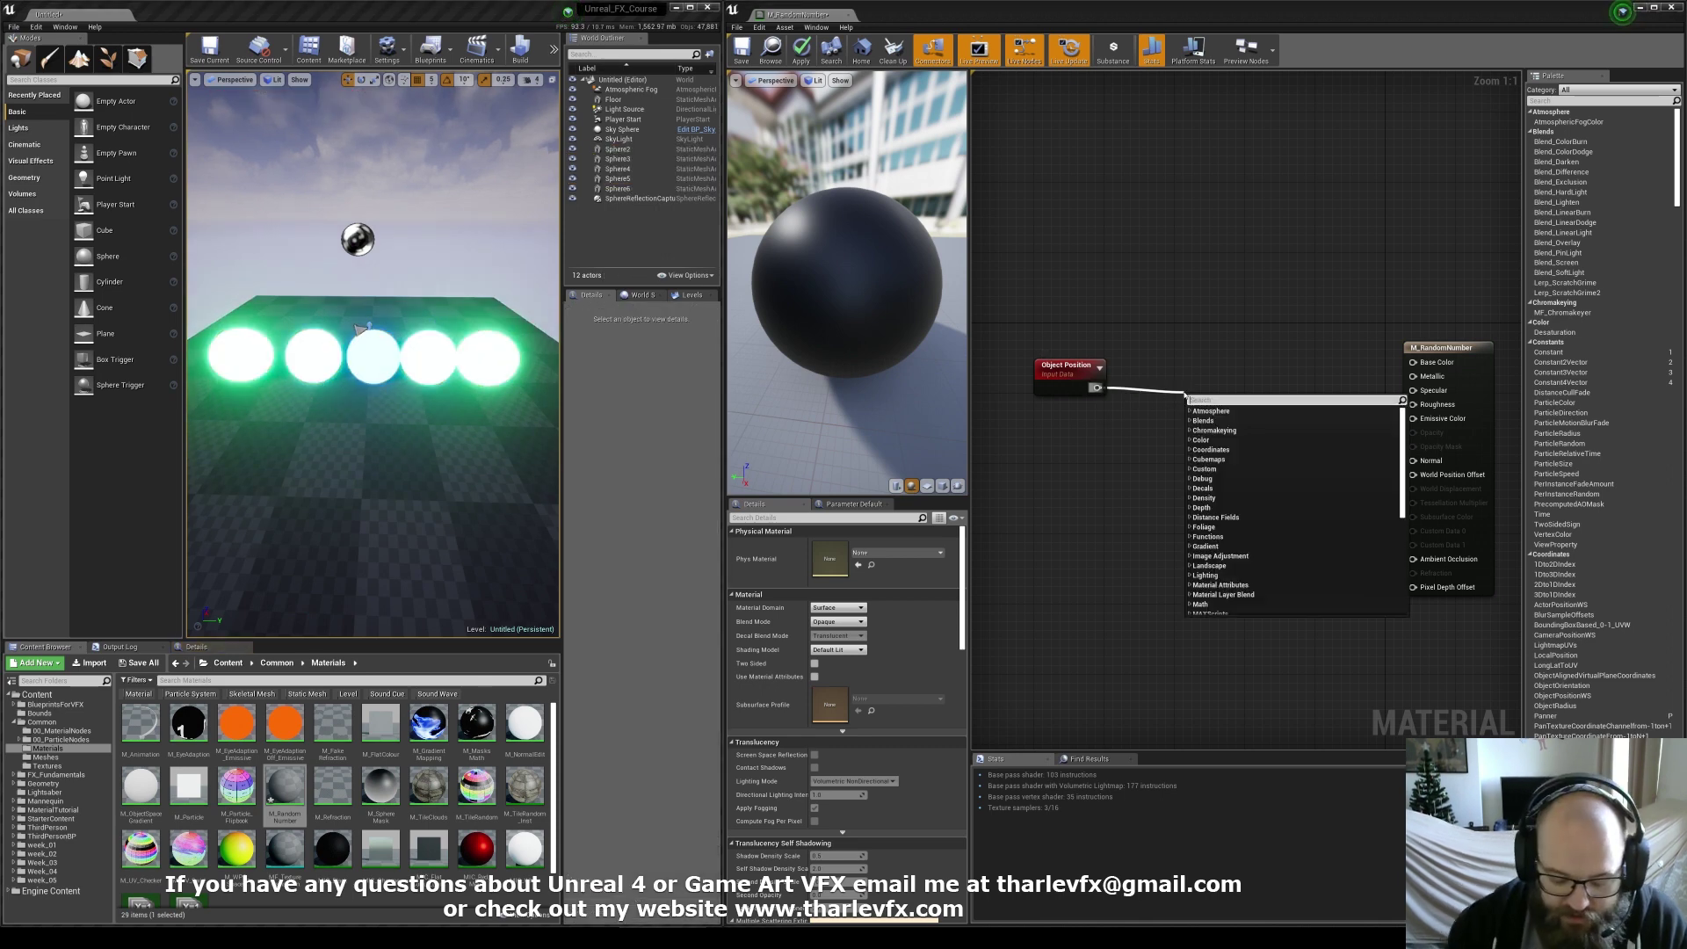
pyautogui.write('mask')
pyautogui.press('Return')
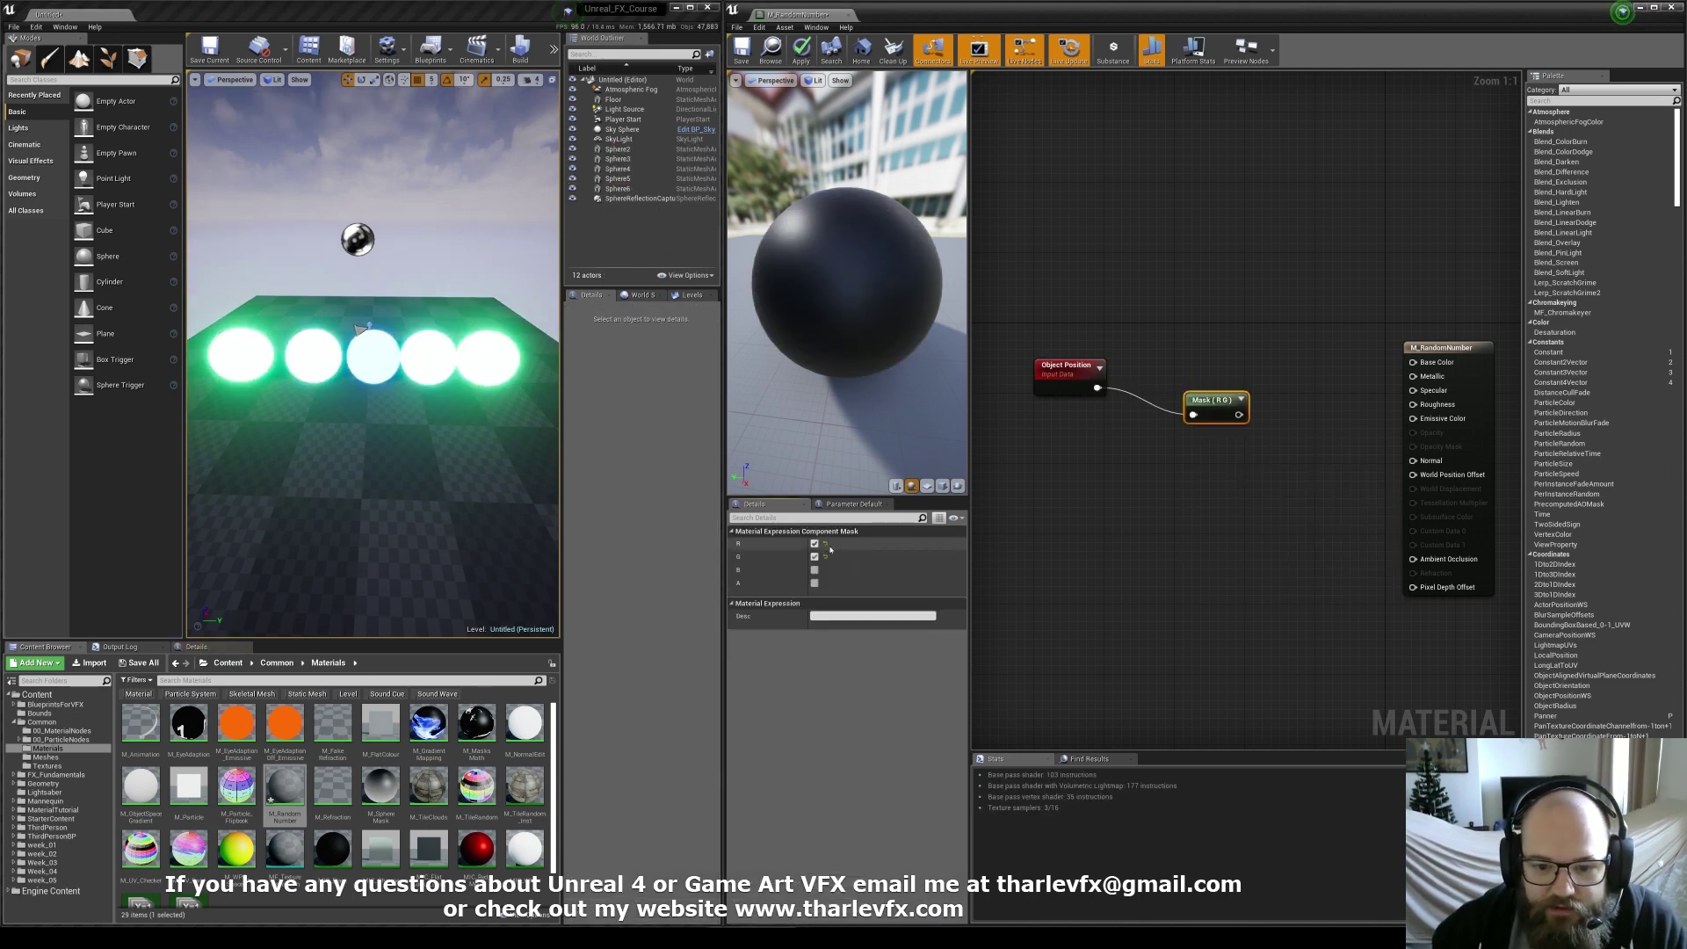
pyautogui.click(815, 544)
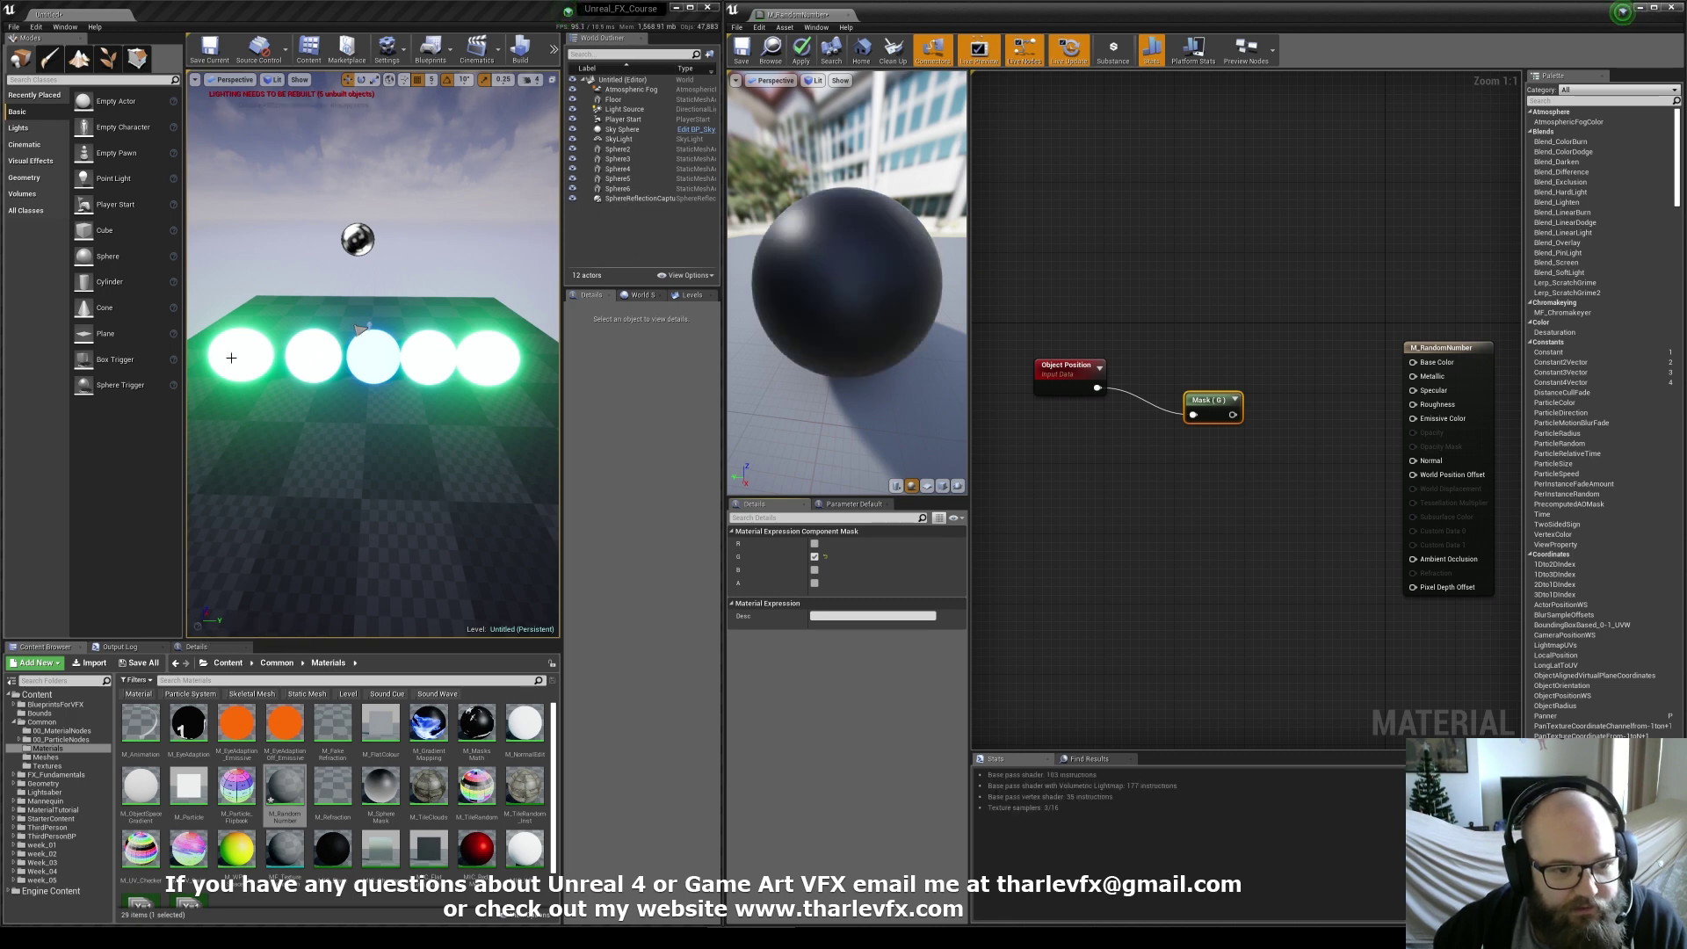
# Connect the G mask output to Emissive Color and apply the material to the row of spheres
pyautogui.click(507, 361)
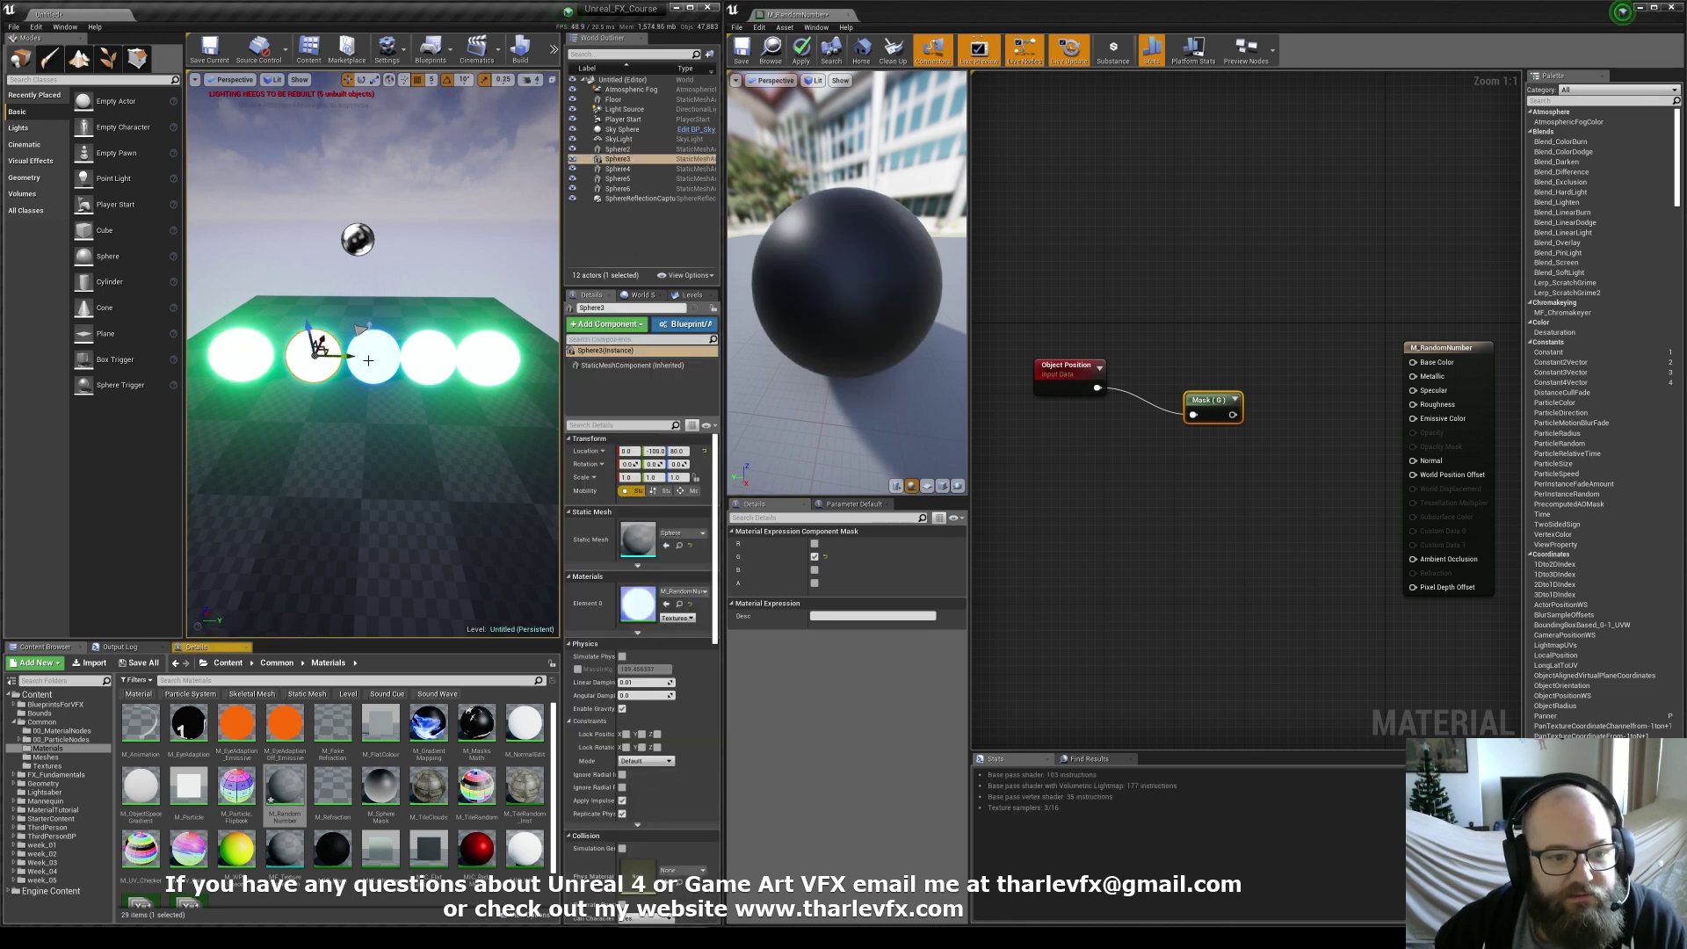
pyautogui.click(1271, 447)
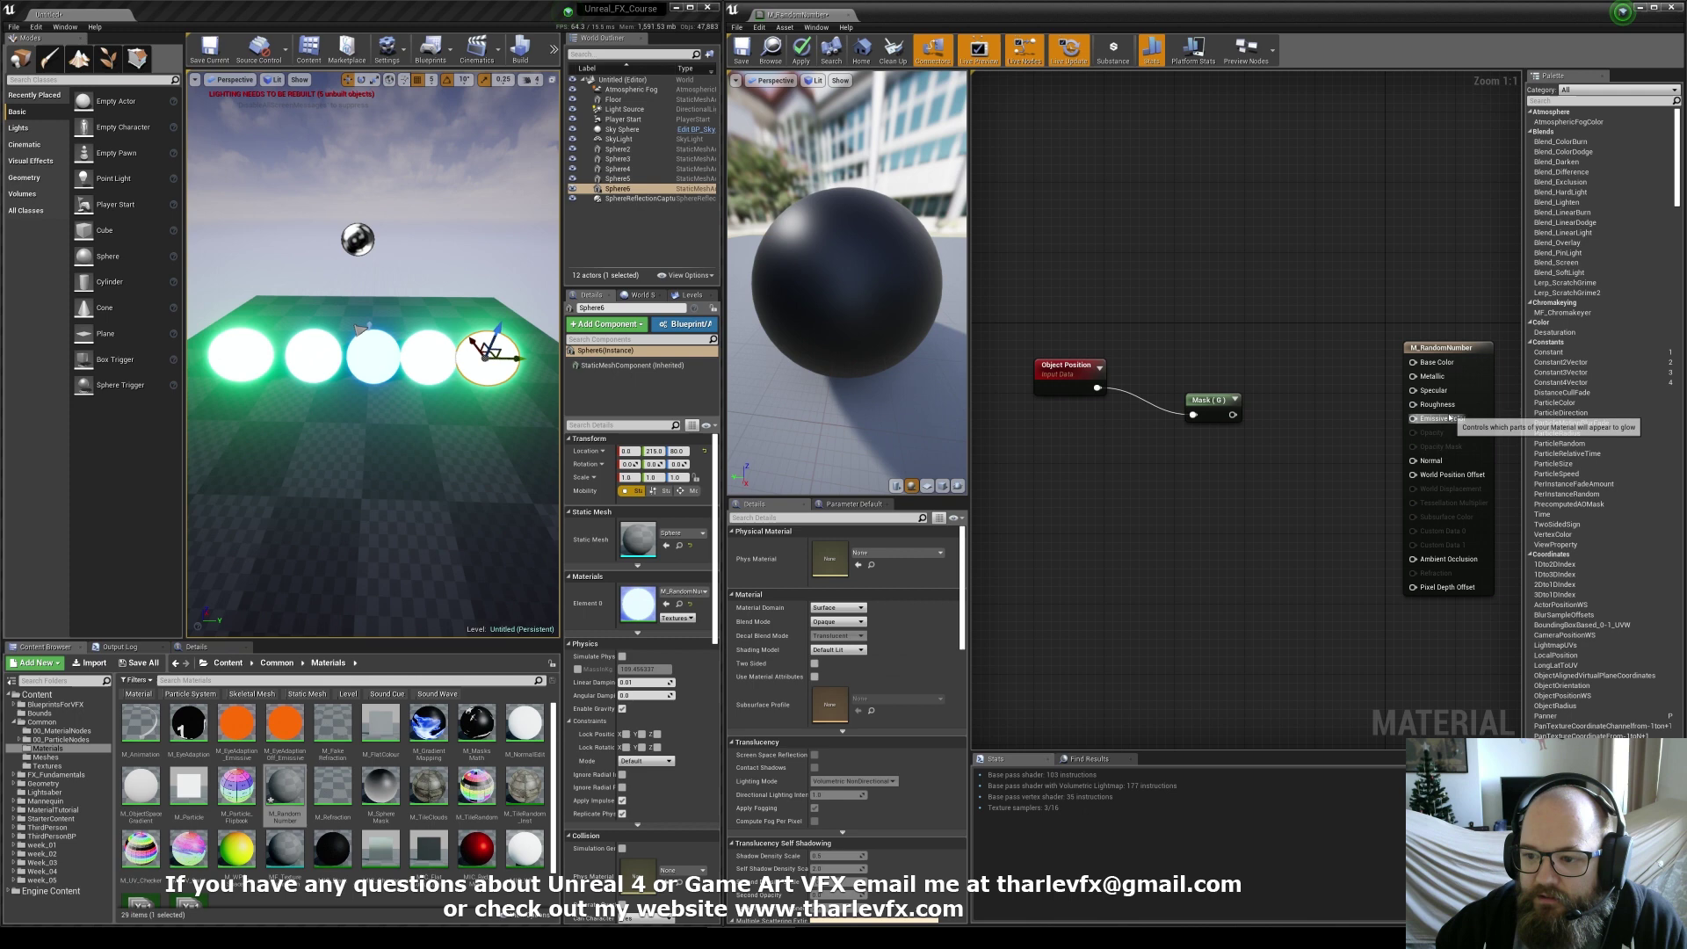
pyautogui.moveTo(1412, 419); pyautogui.dragTo(1233, 415)
pyautogui.click(800, 50)
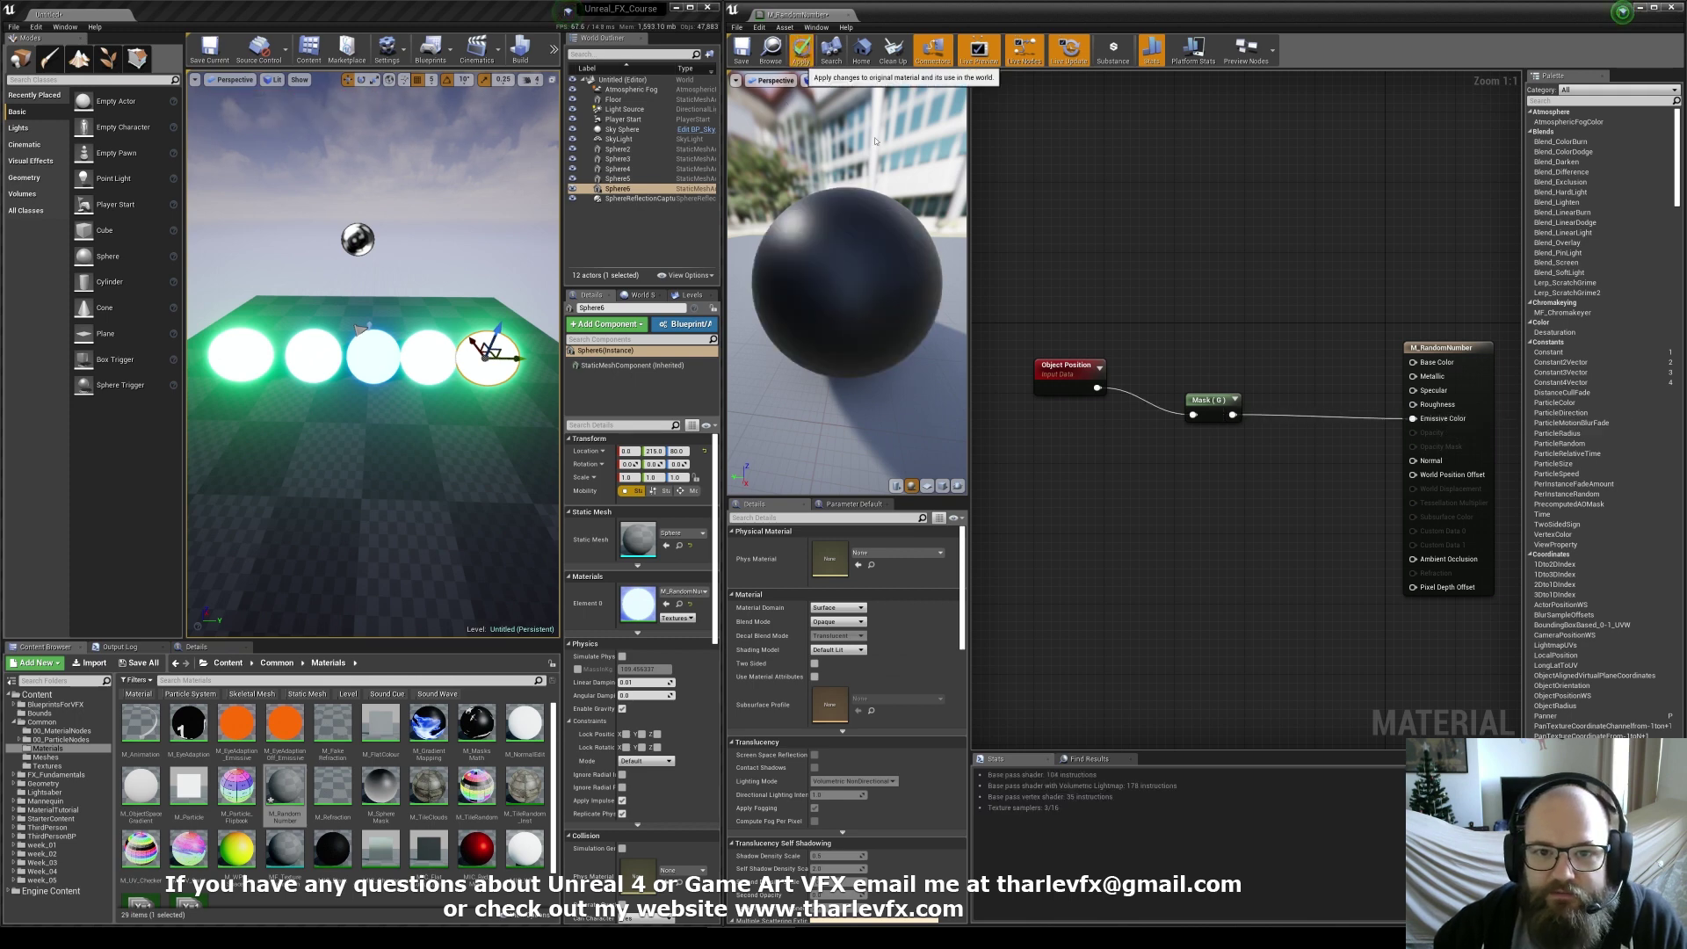
# Select all five spheres and duplicate them along the Y axis to extend the bright end of the row to ten
pyautogui.click(431, 354)
pyautogui.hotkey('shift', 'e')
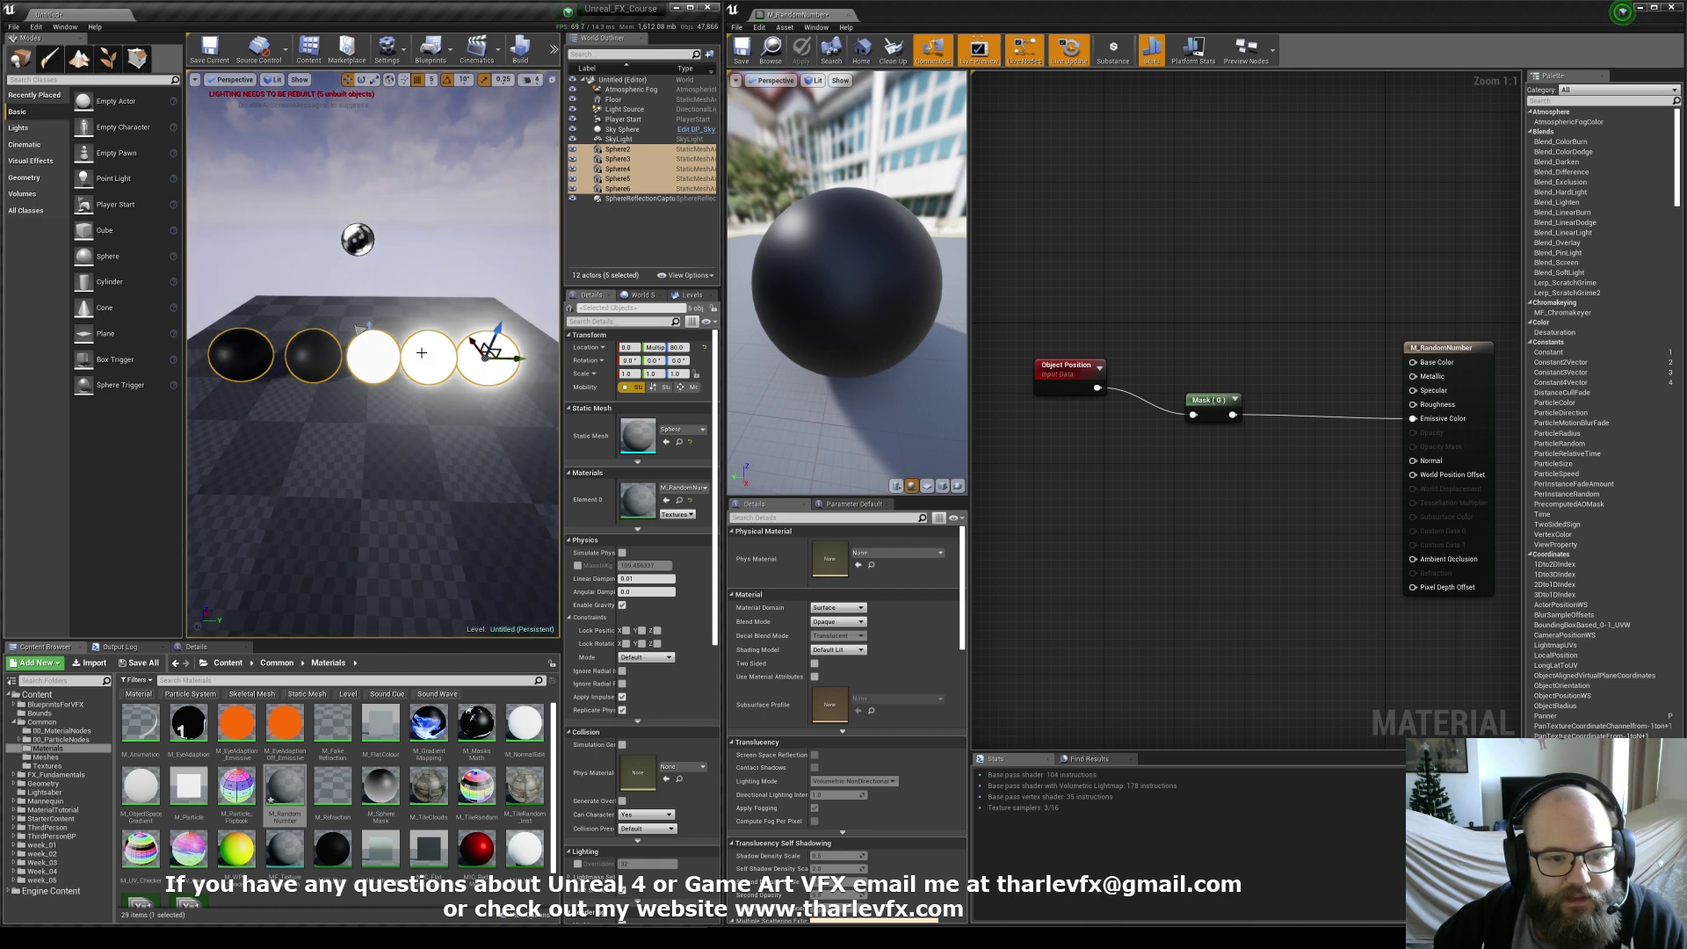
pyautogui.keyDown('alt'); pyautogui.moveTo(517, 358); pyautogui.dragTo(839, 358); pyautogui.keyUp('alt')
pyautogui.moveTo(326, 361); pyautogui.dragTo(365, 383, button='right')
pyautogui.press('Escape')
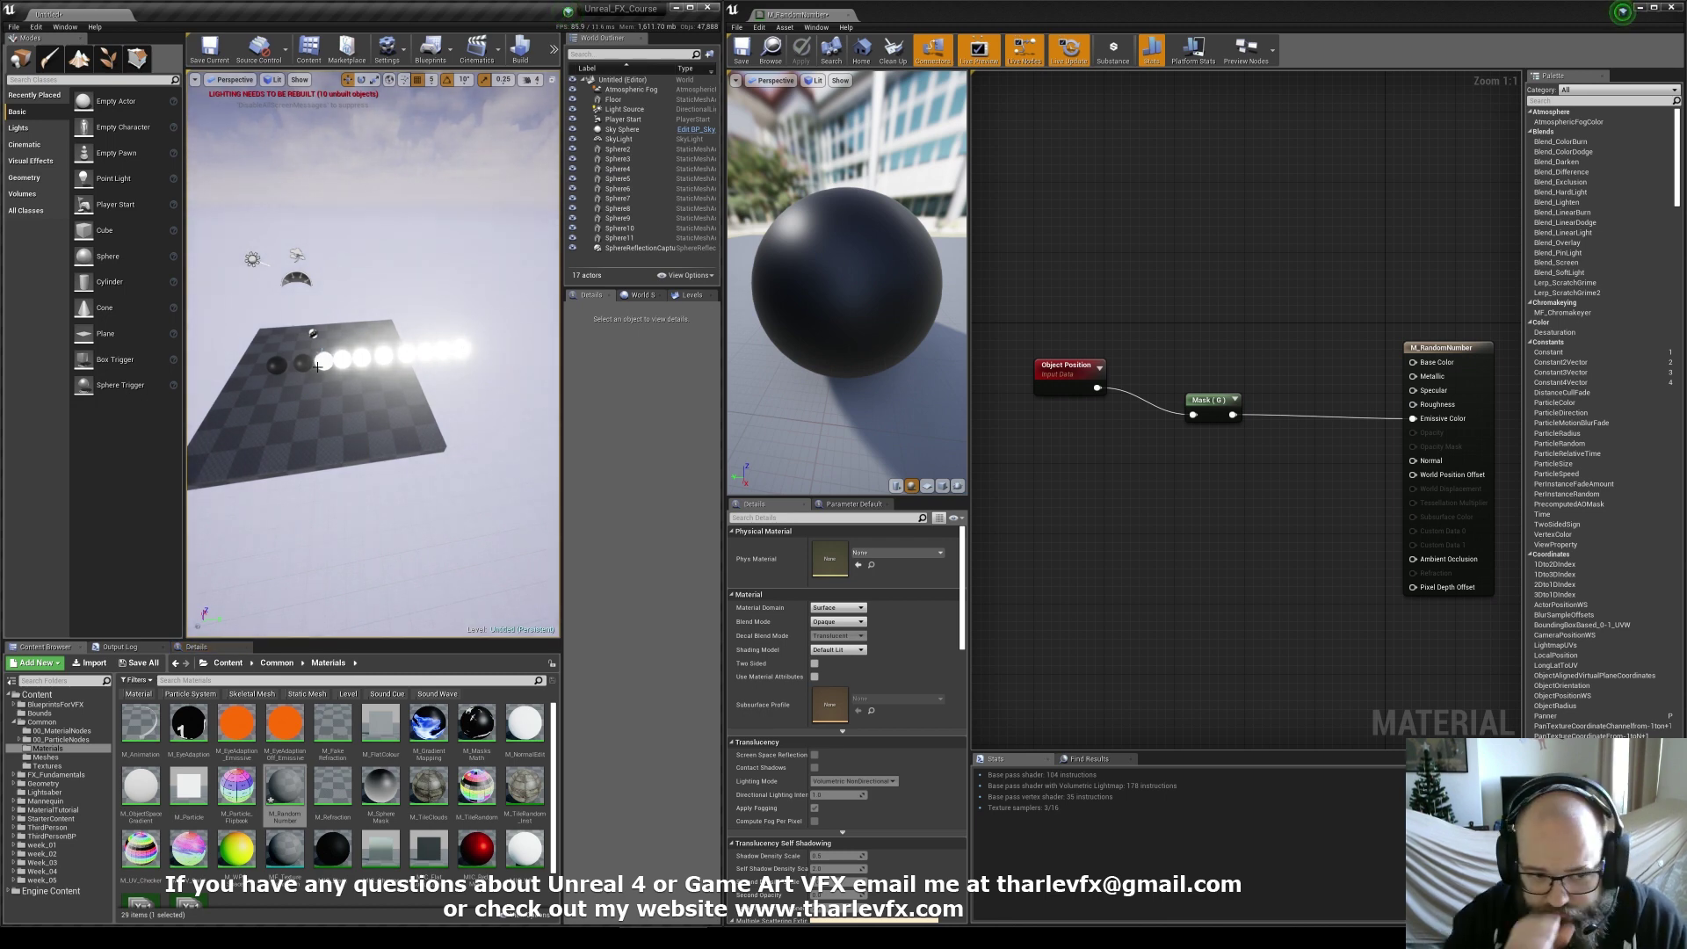
# Duplicate the sphere at the dark end of the row outwards to add two more spheres
pyautogui.moveTo(318, 368); pyautogui.dragTo(348, 352, button='right')
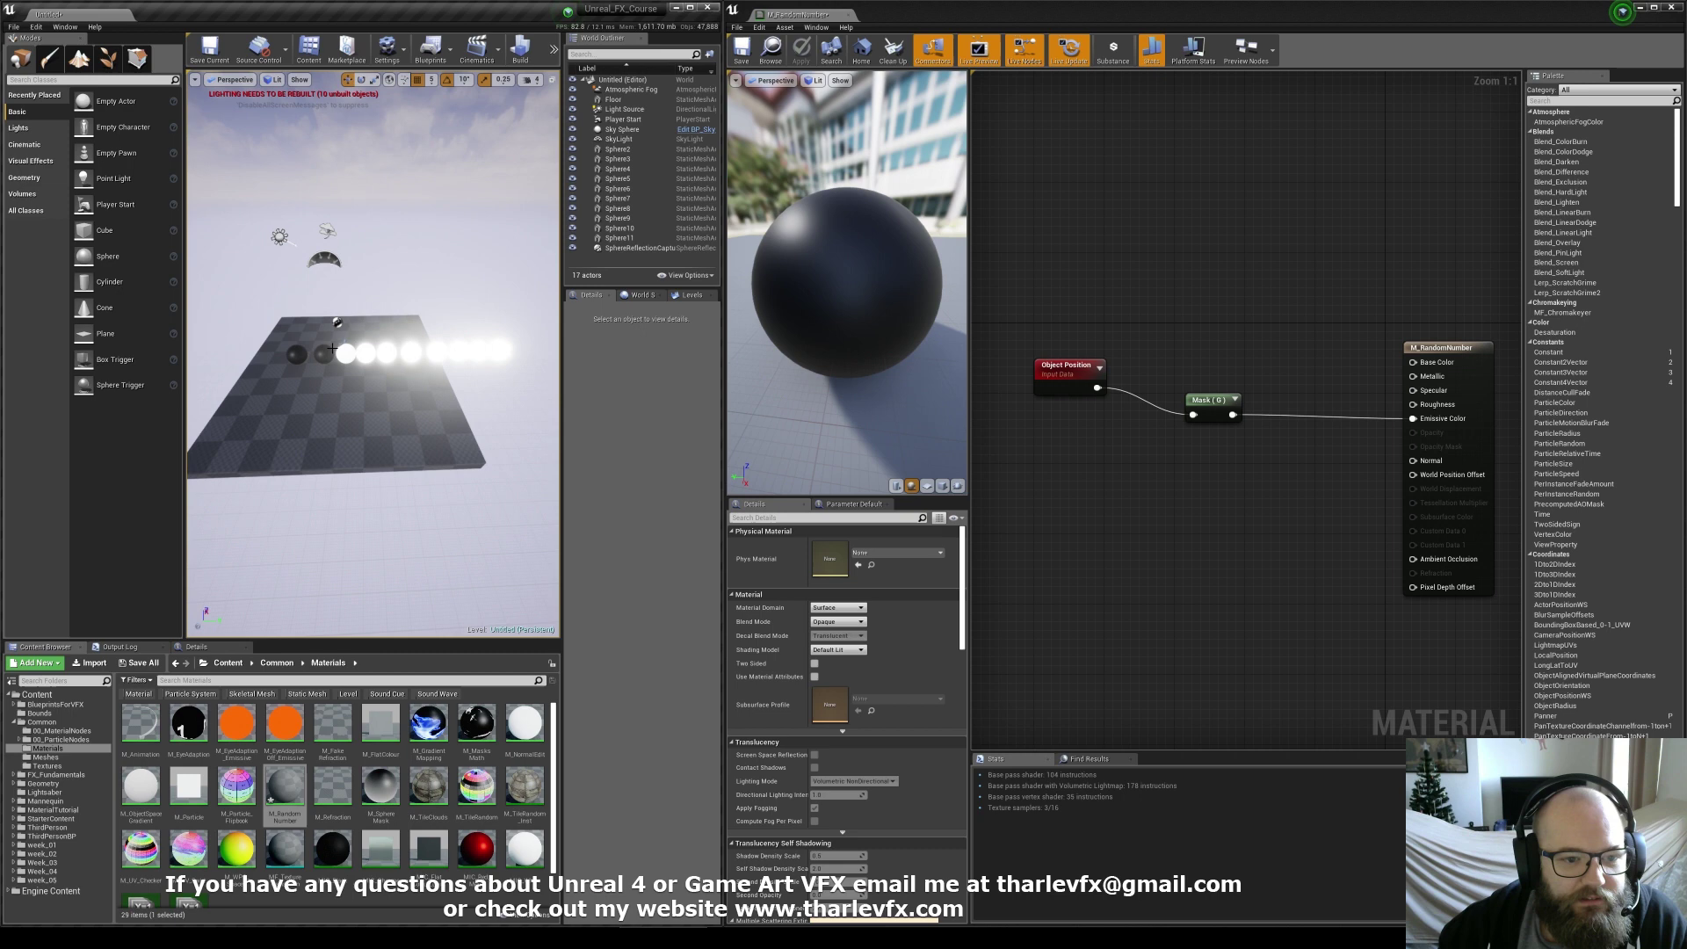
pyautogui.click(292, 355)
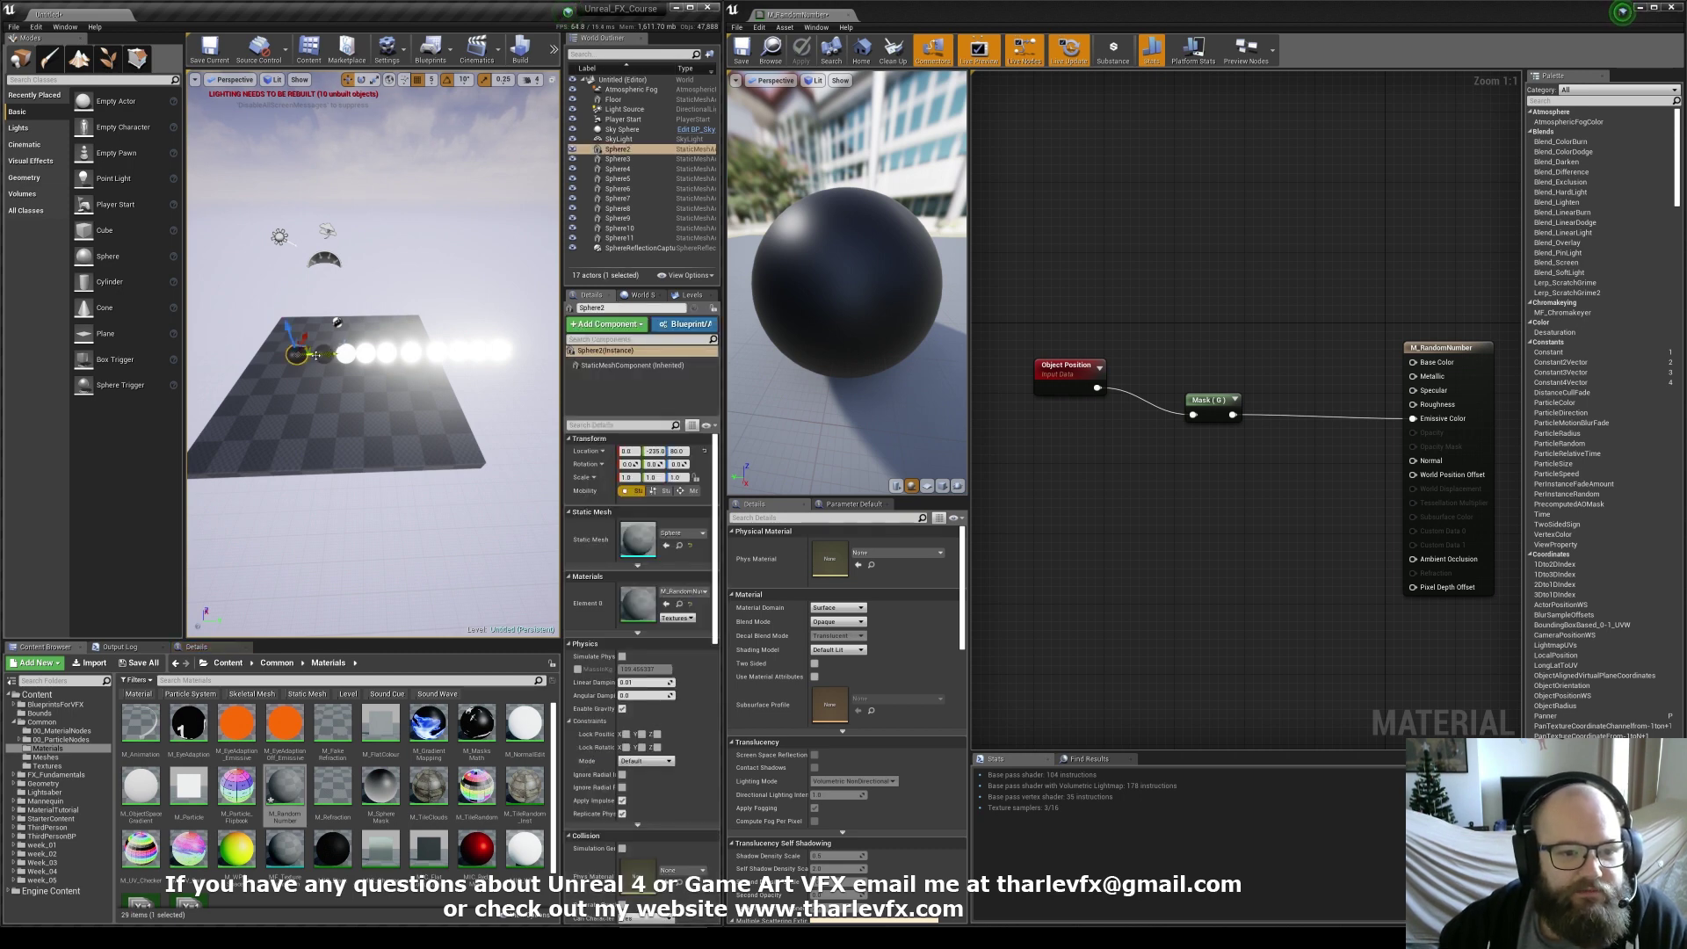
pyautogui.keyDown('alt'); pyautogui.moveTo(325, 355); pyautogui.dragTo(282, 355); pyautogui.keyUp('alt')
pyautogui.press('Escape')
pyautogui.moveTo(297, 379); pyautogui.dragTo(301, 379, button='right')
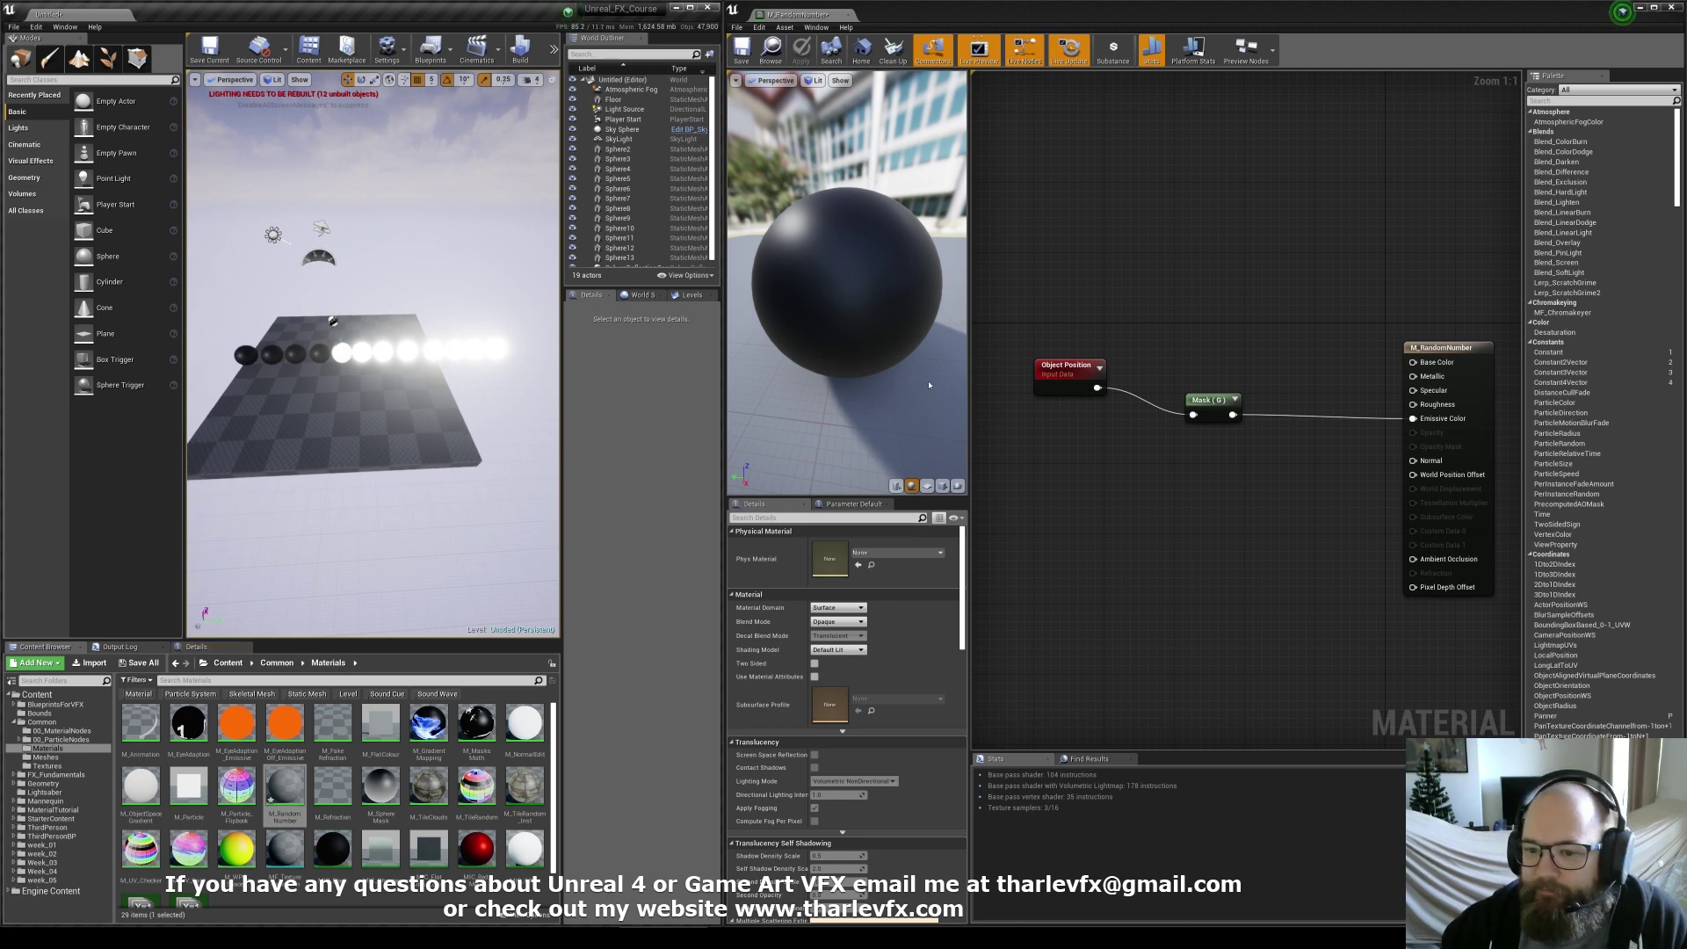
# Move the G mask node up beside the Object Position node in the material graph
pyautogui.moveTo(1209, 400); pyautogui.dragTo(1146, 374)
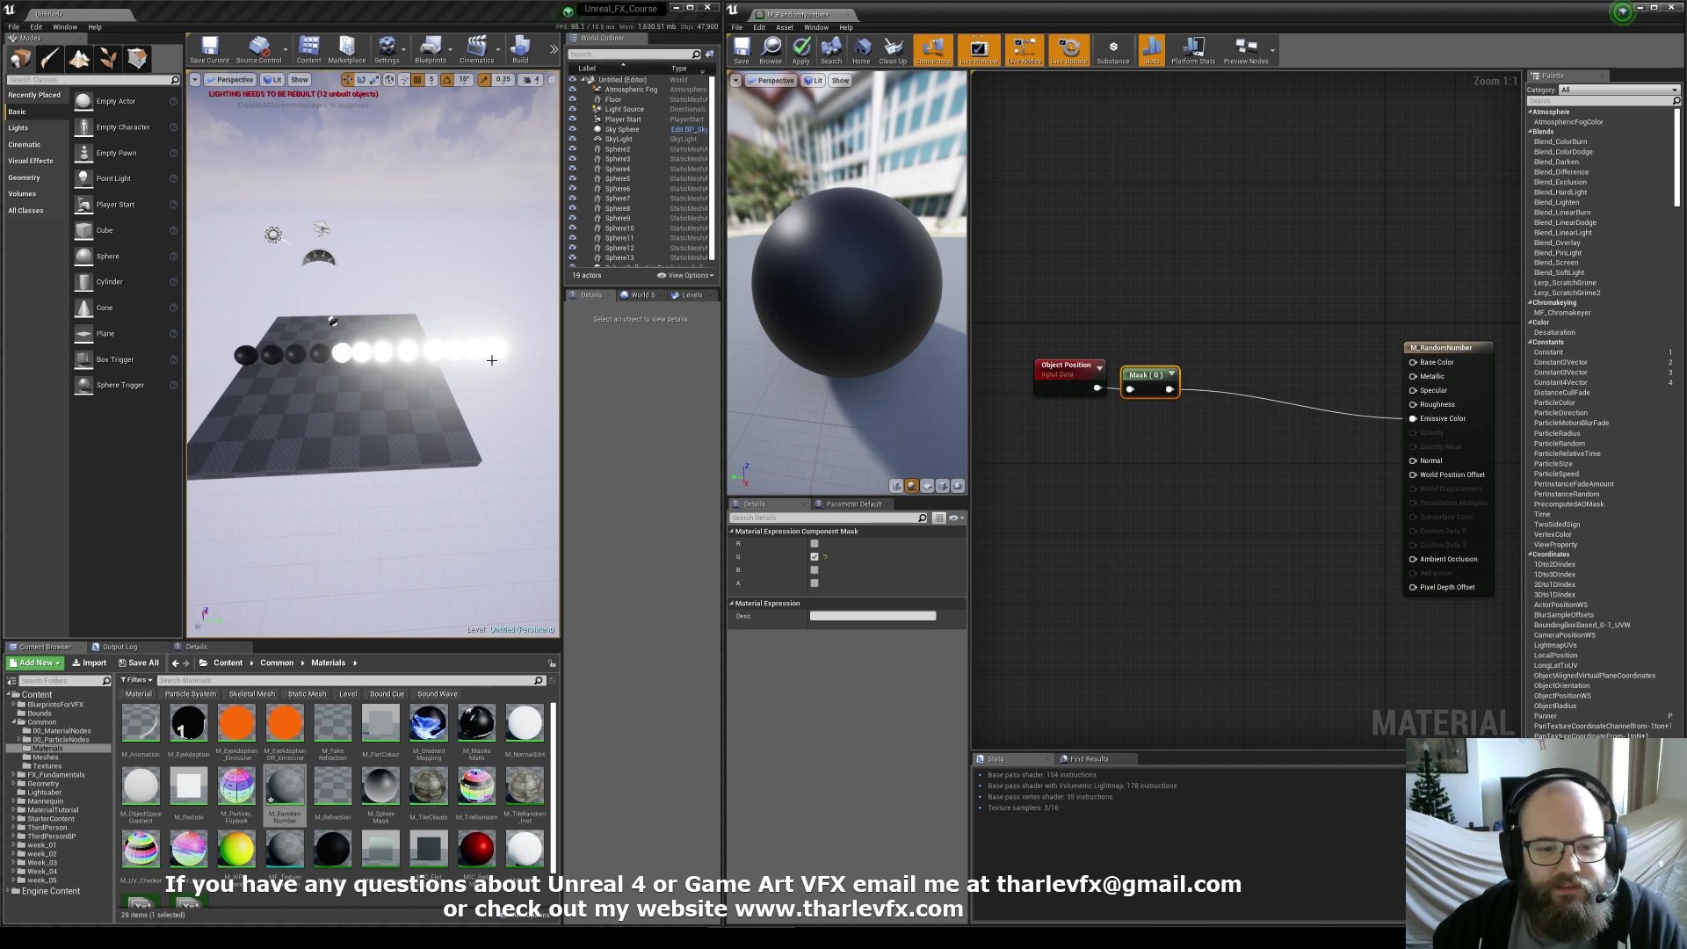
# Move the Object Position and G mask nodes down level with Emissive Color, and select the sphere at the row's bright end
pyautogui.keyDown('ctrl'); pyautogui.click(1056, 382); pyautogui.keyUp('ctrl')
pyautogui.moveTo(1055, 381); pyautogui.dragTo(1048, 417)
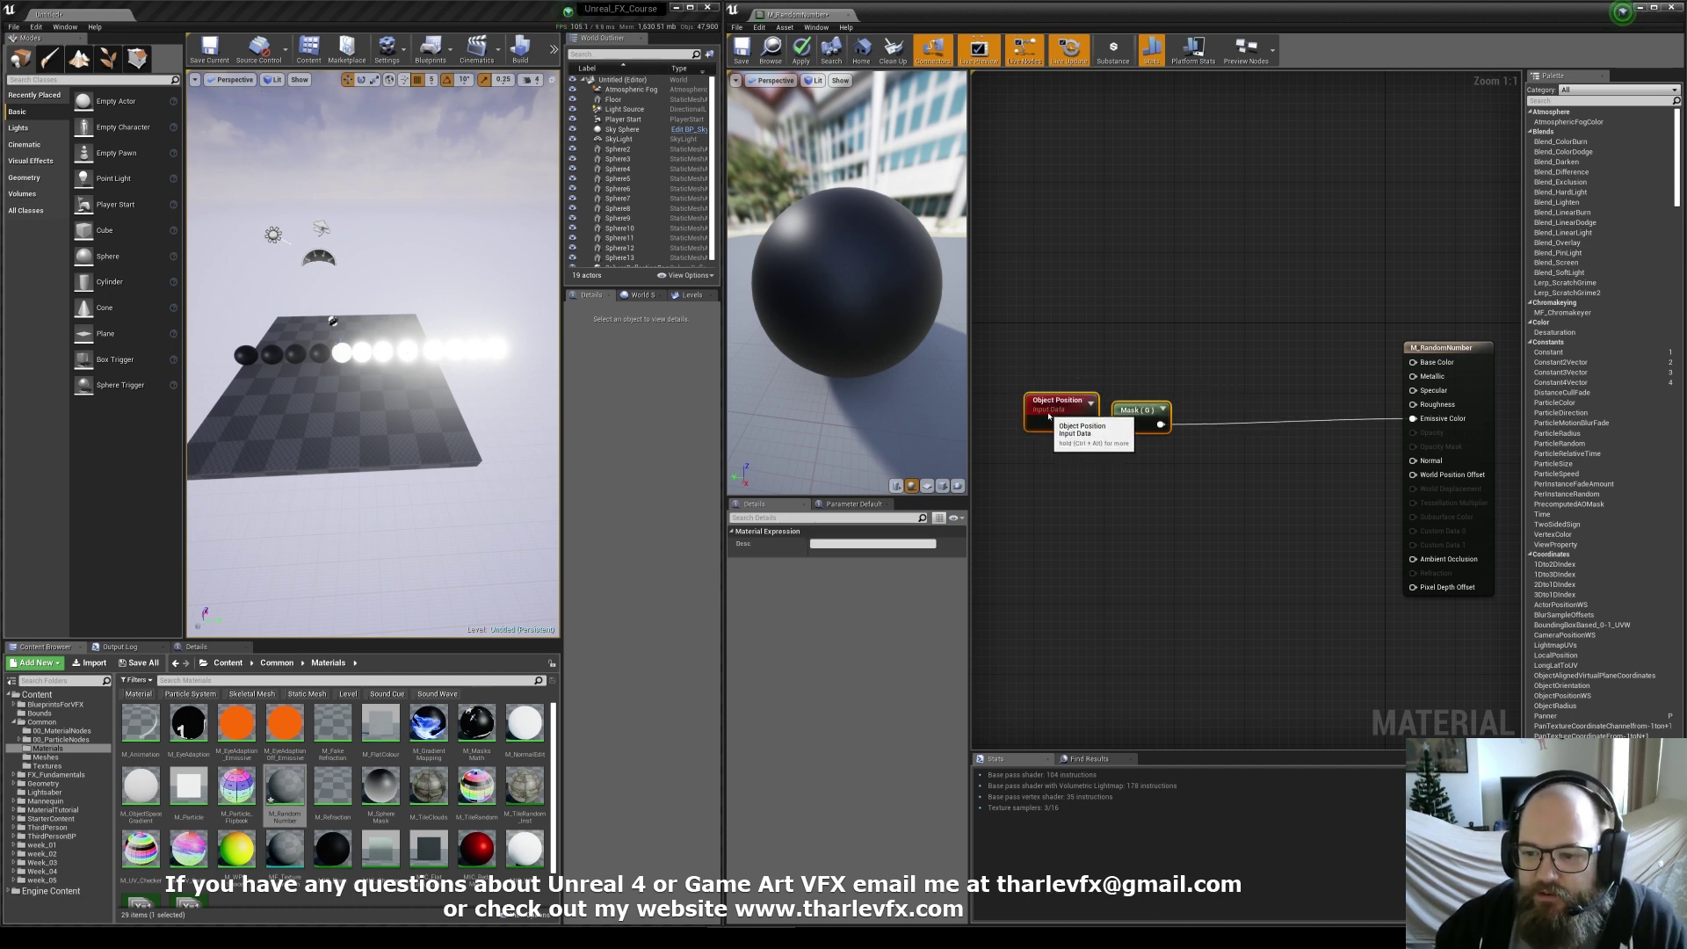
pyautogui.click(980, 376)
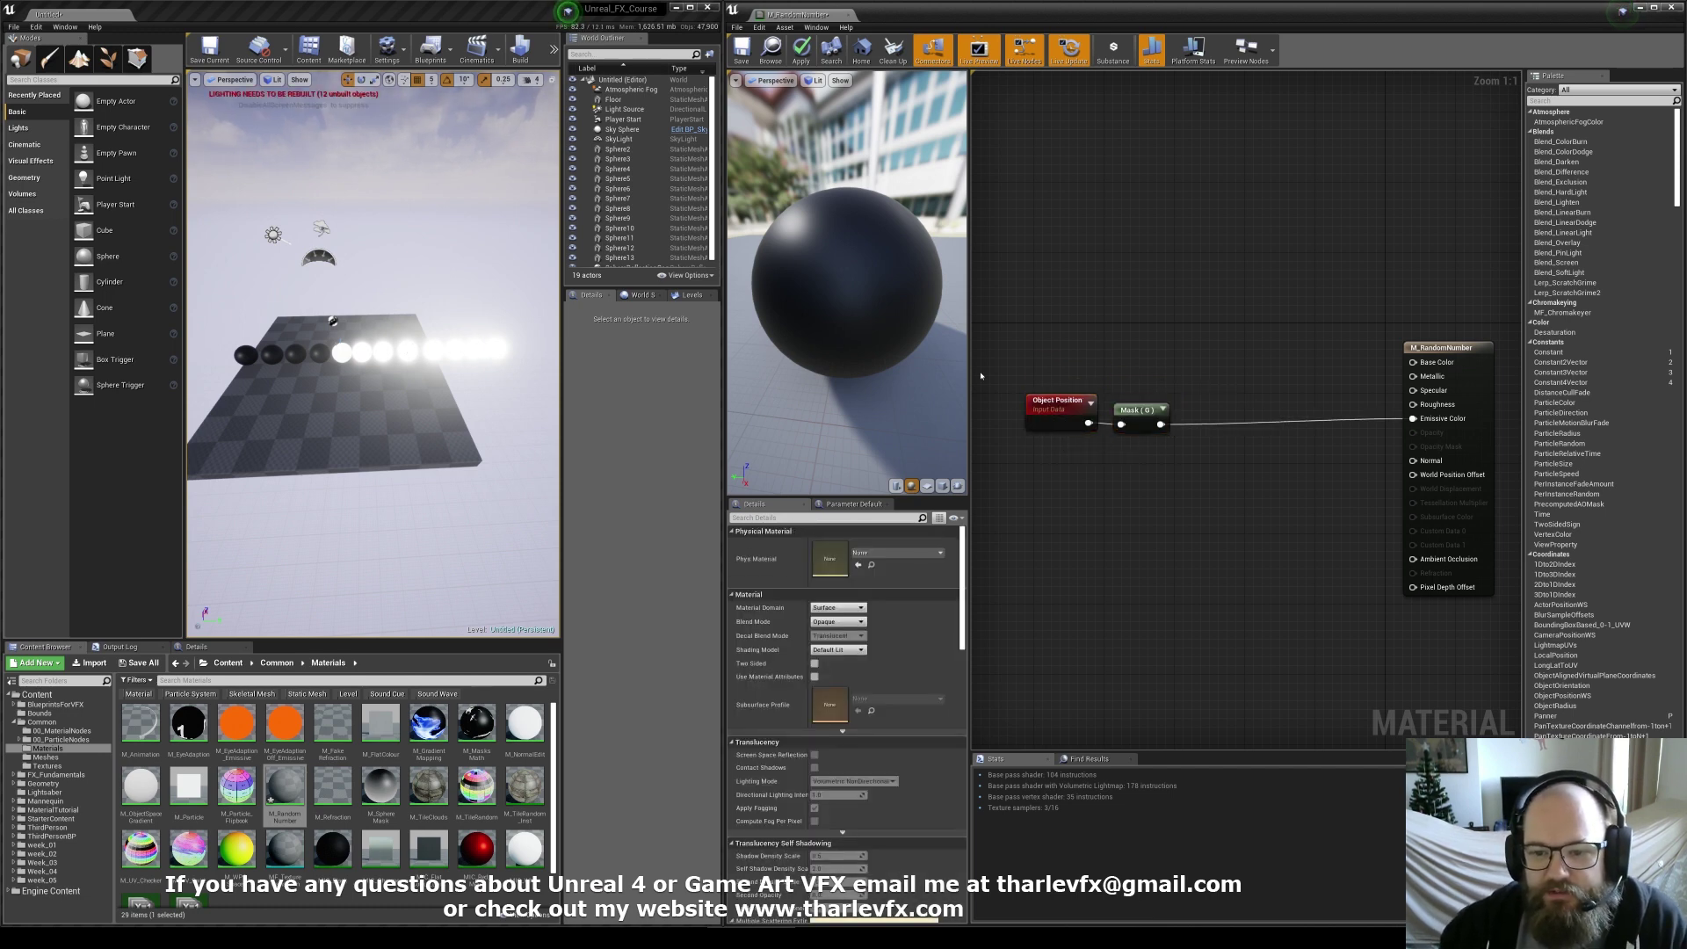
pyautogui.click(497, 348)
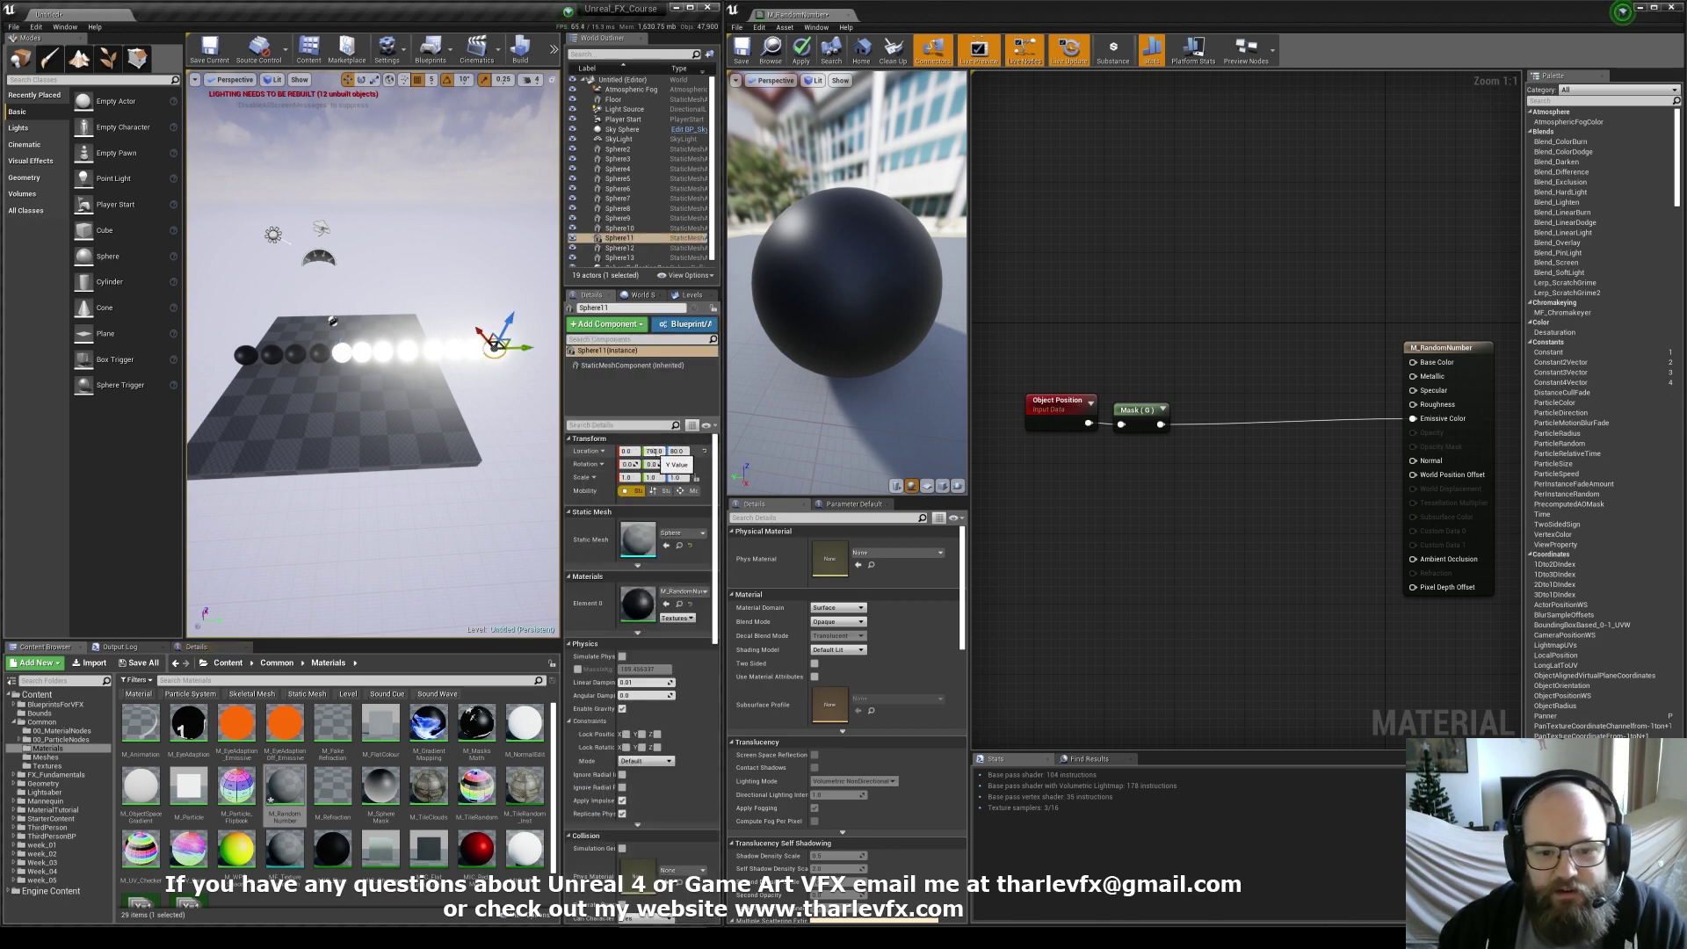
# Raise the Object Position and G mask nodes, insert a Sine node between the mask and Emissive Color, and apply the material
pyautogui.click(1067, 411)
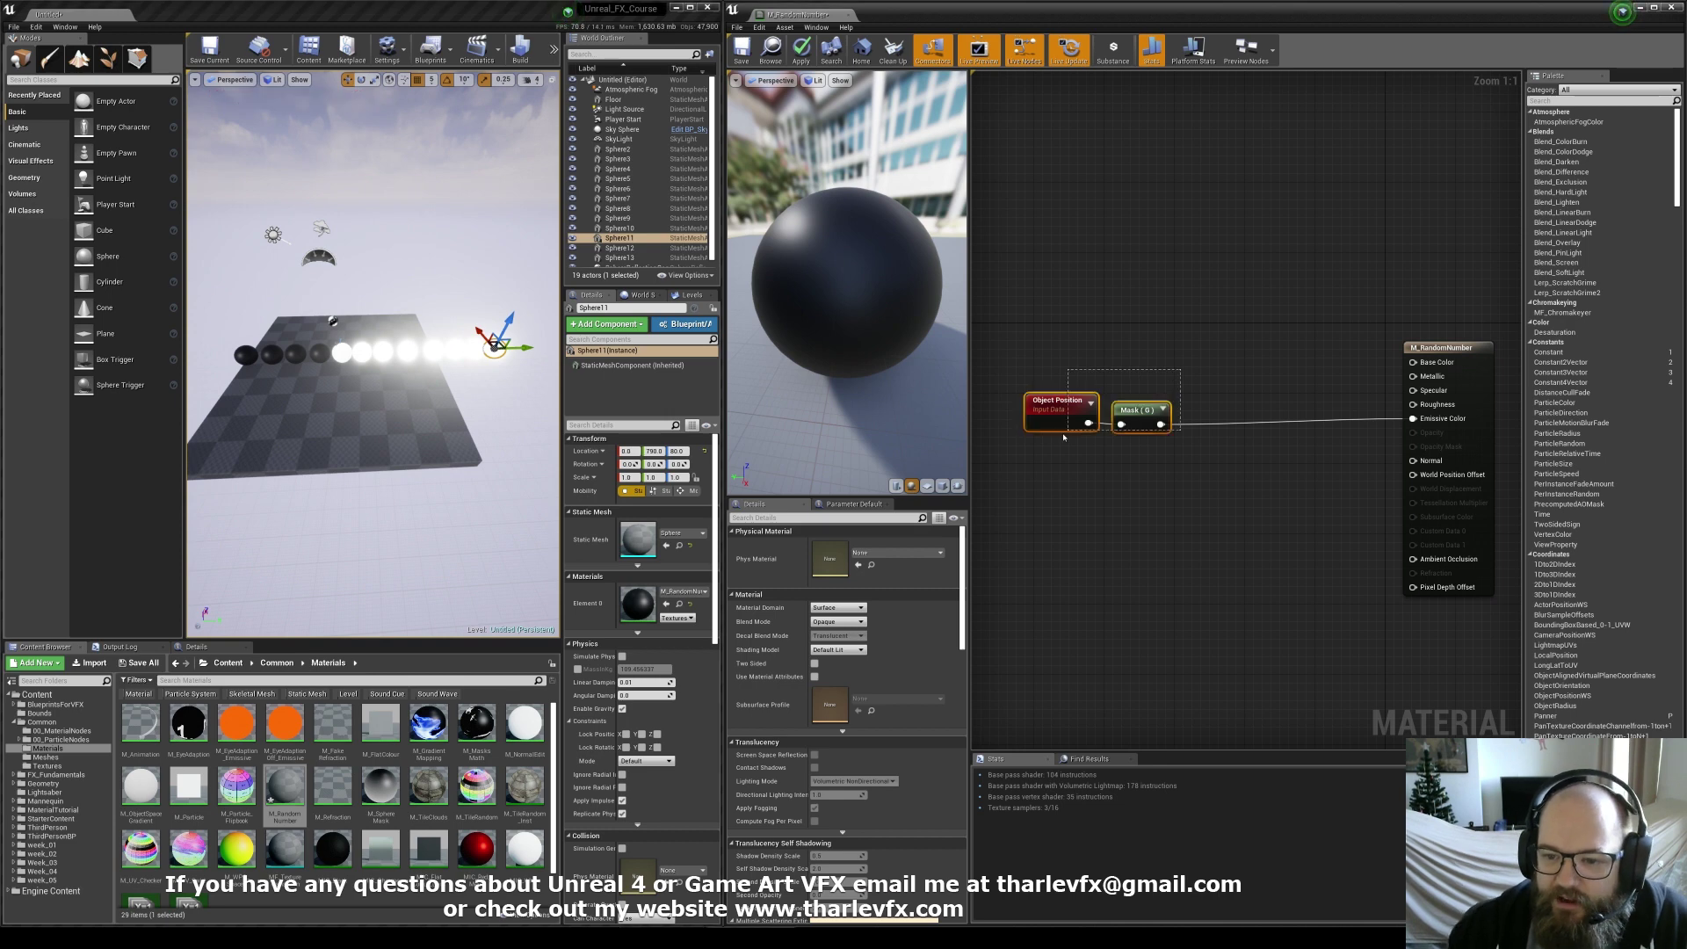
pyautogui.moveTo(1067, 410); pyautogui.dragTo(1224, 370)
pyautogui.click(1209, 356)
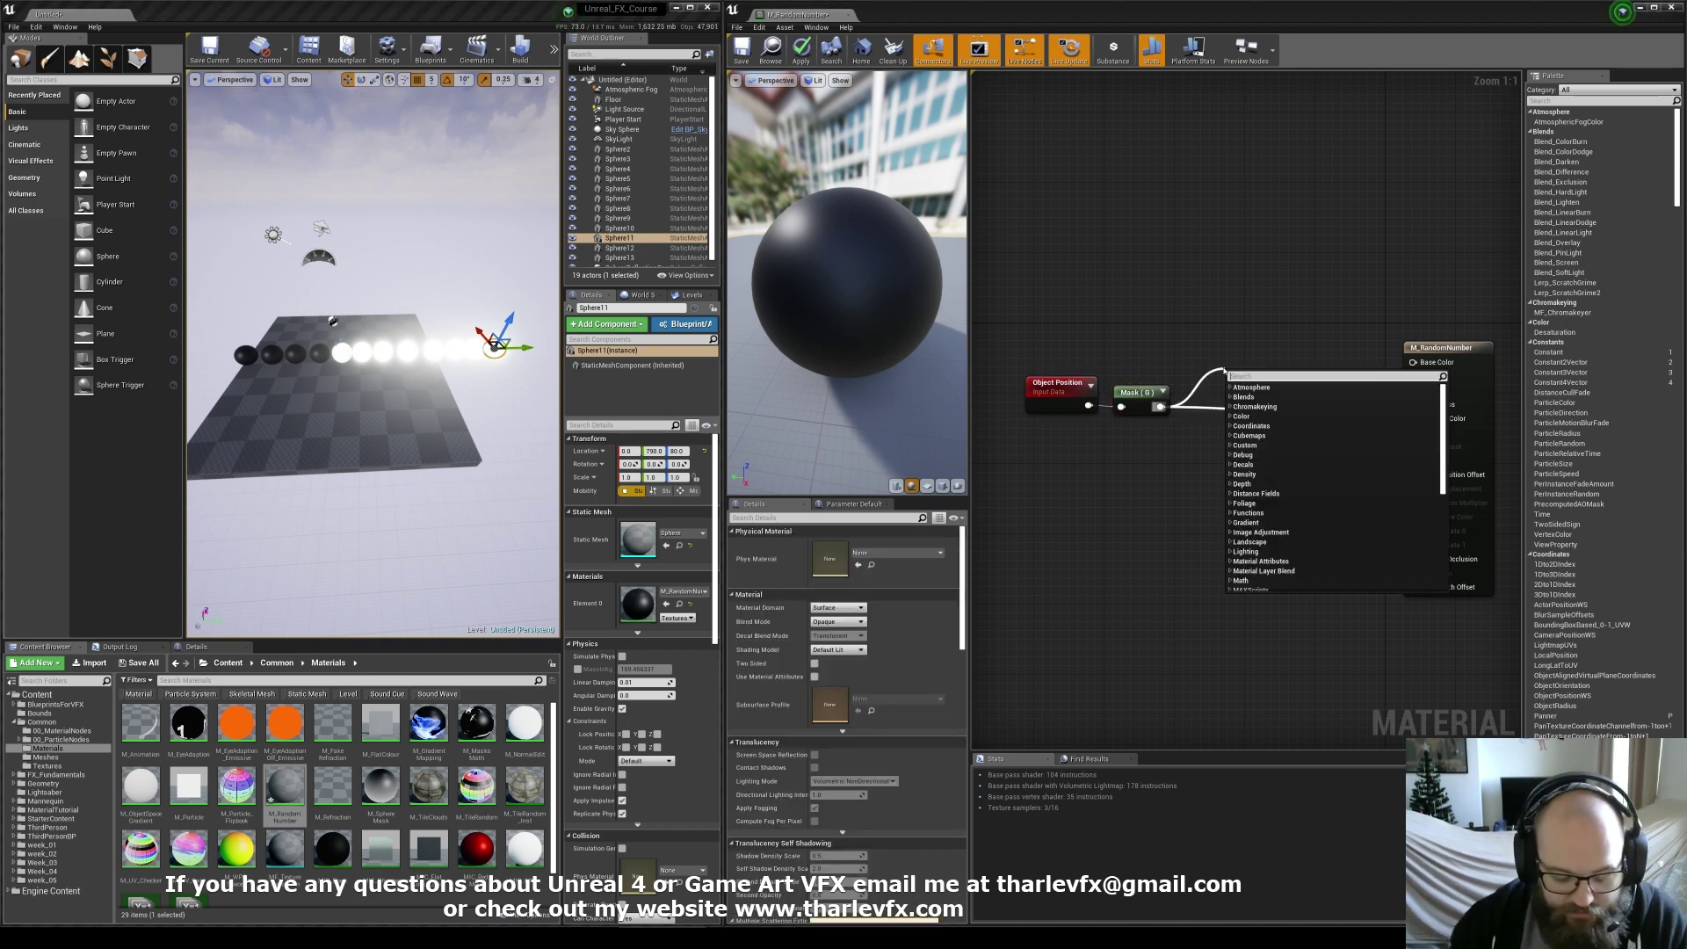
pyautogui.write('sine')
pyautogui.press('Return')
pyautogui.moveTo(1428, 422); pyautogui.dragTo(1254, 392)
pyautogui.click(1241, 348)
pyautogui.click(800, 53)
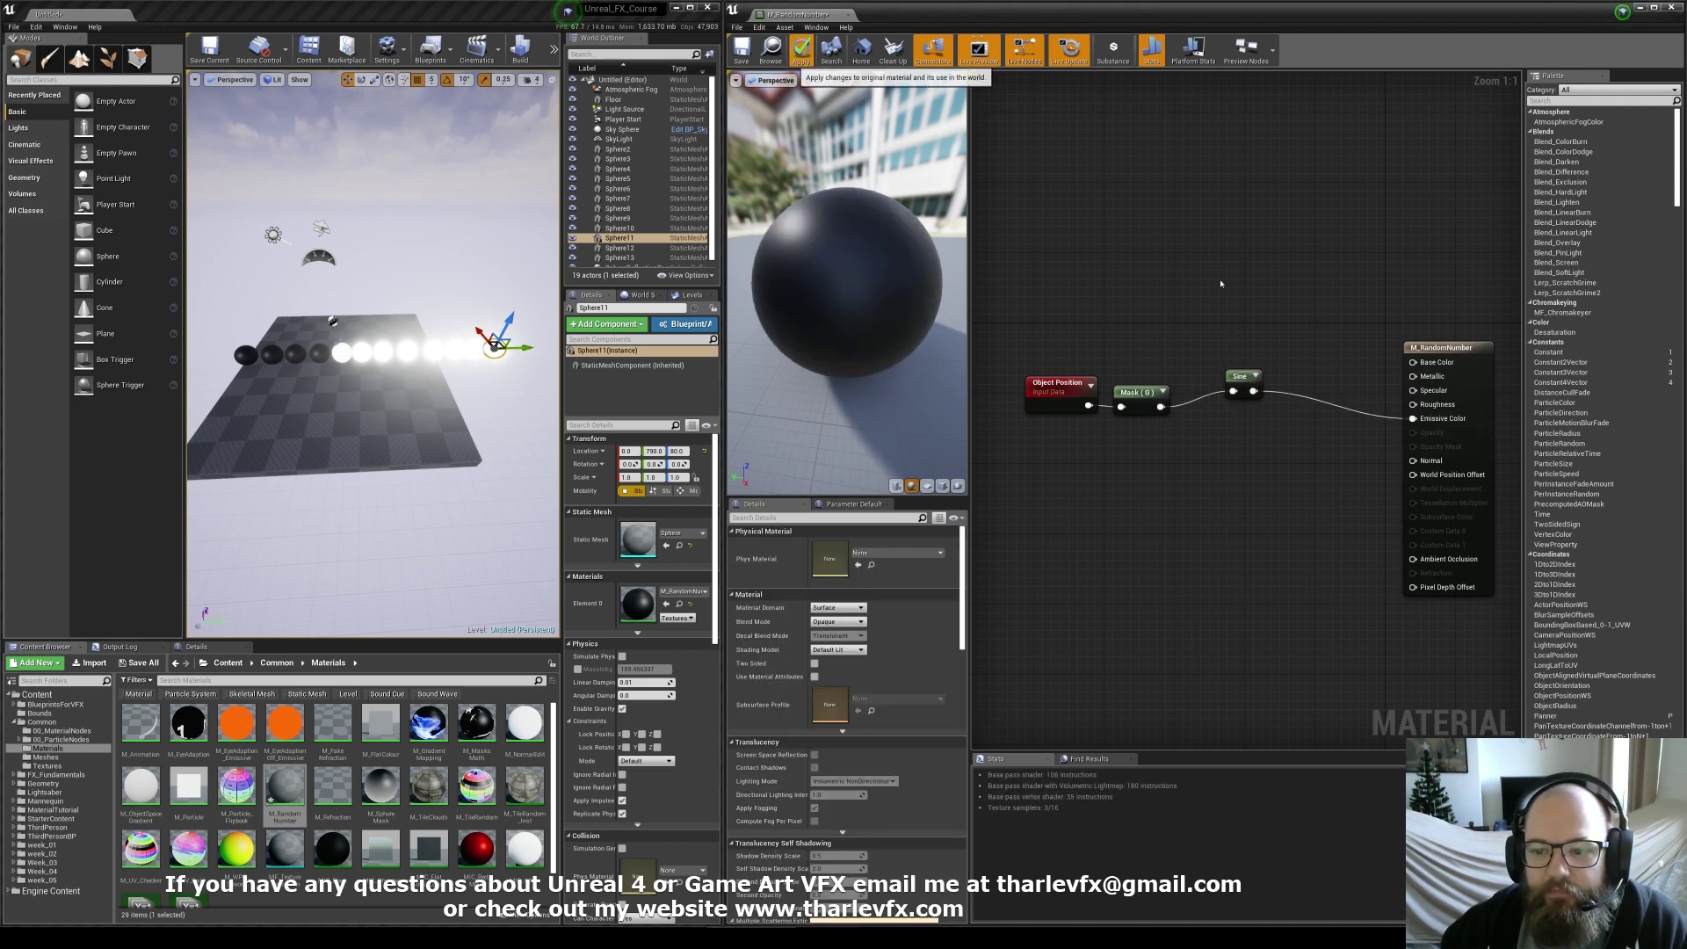
# Select the spheres along the row one after another and compare their Y locations and brightness
pyautogui.moveTo(373, 363); pyautogui.dragTo(373, 348, button='right')
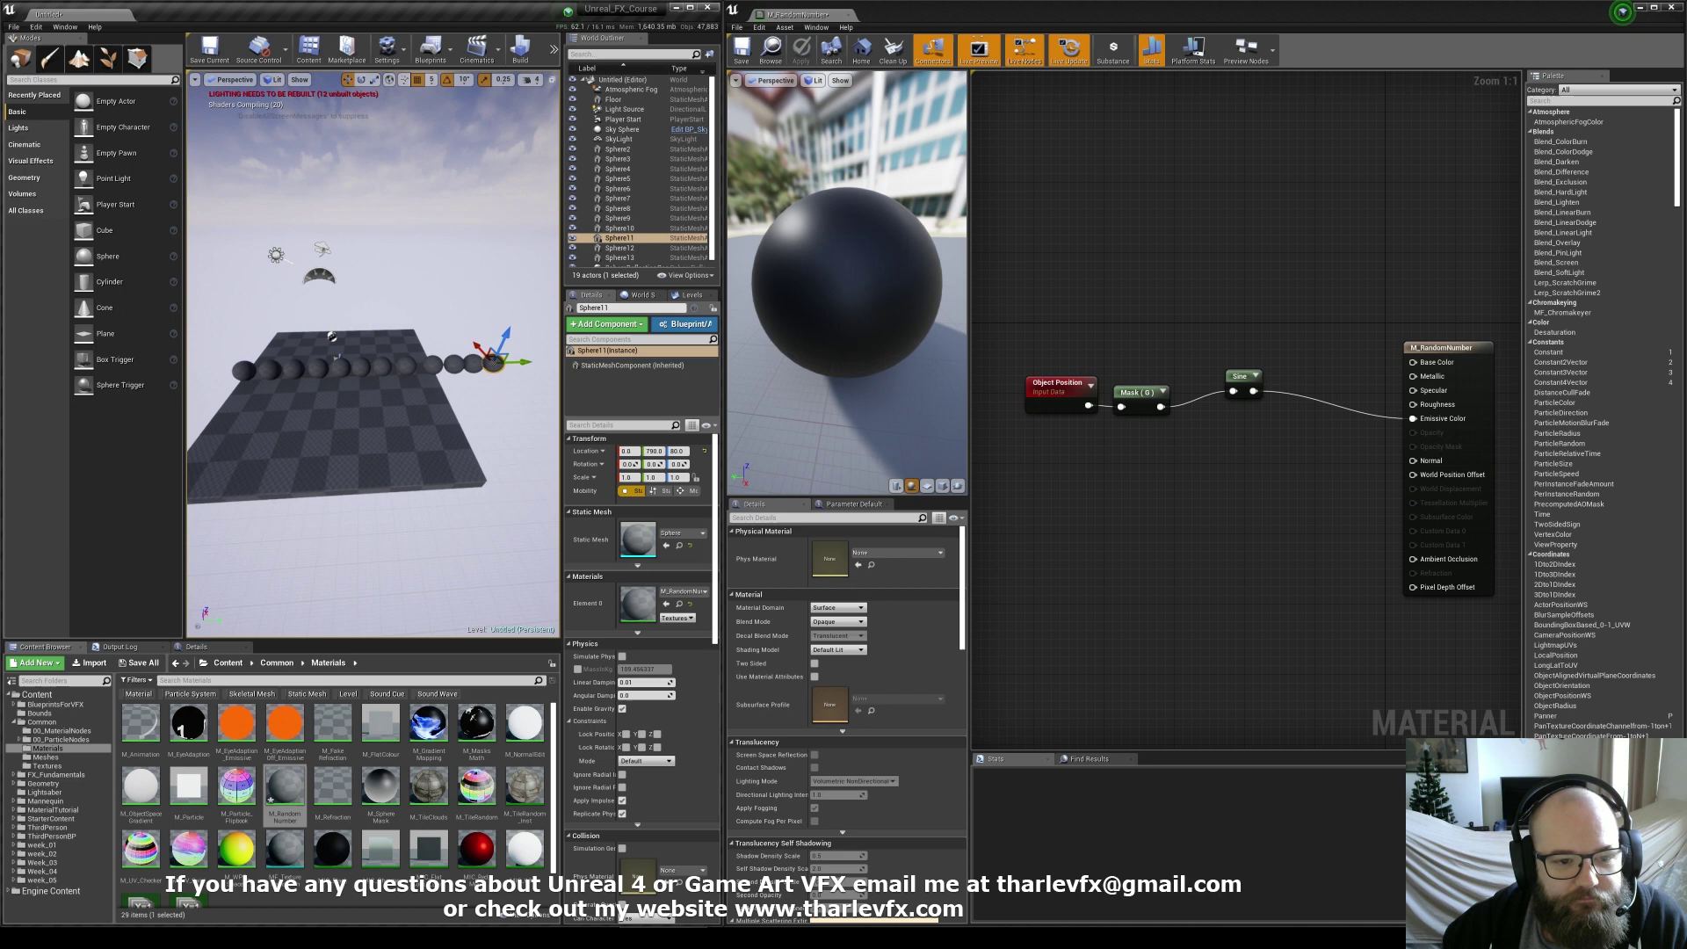
pyautogui.press('Escape')
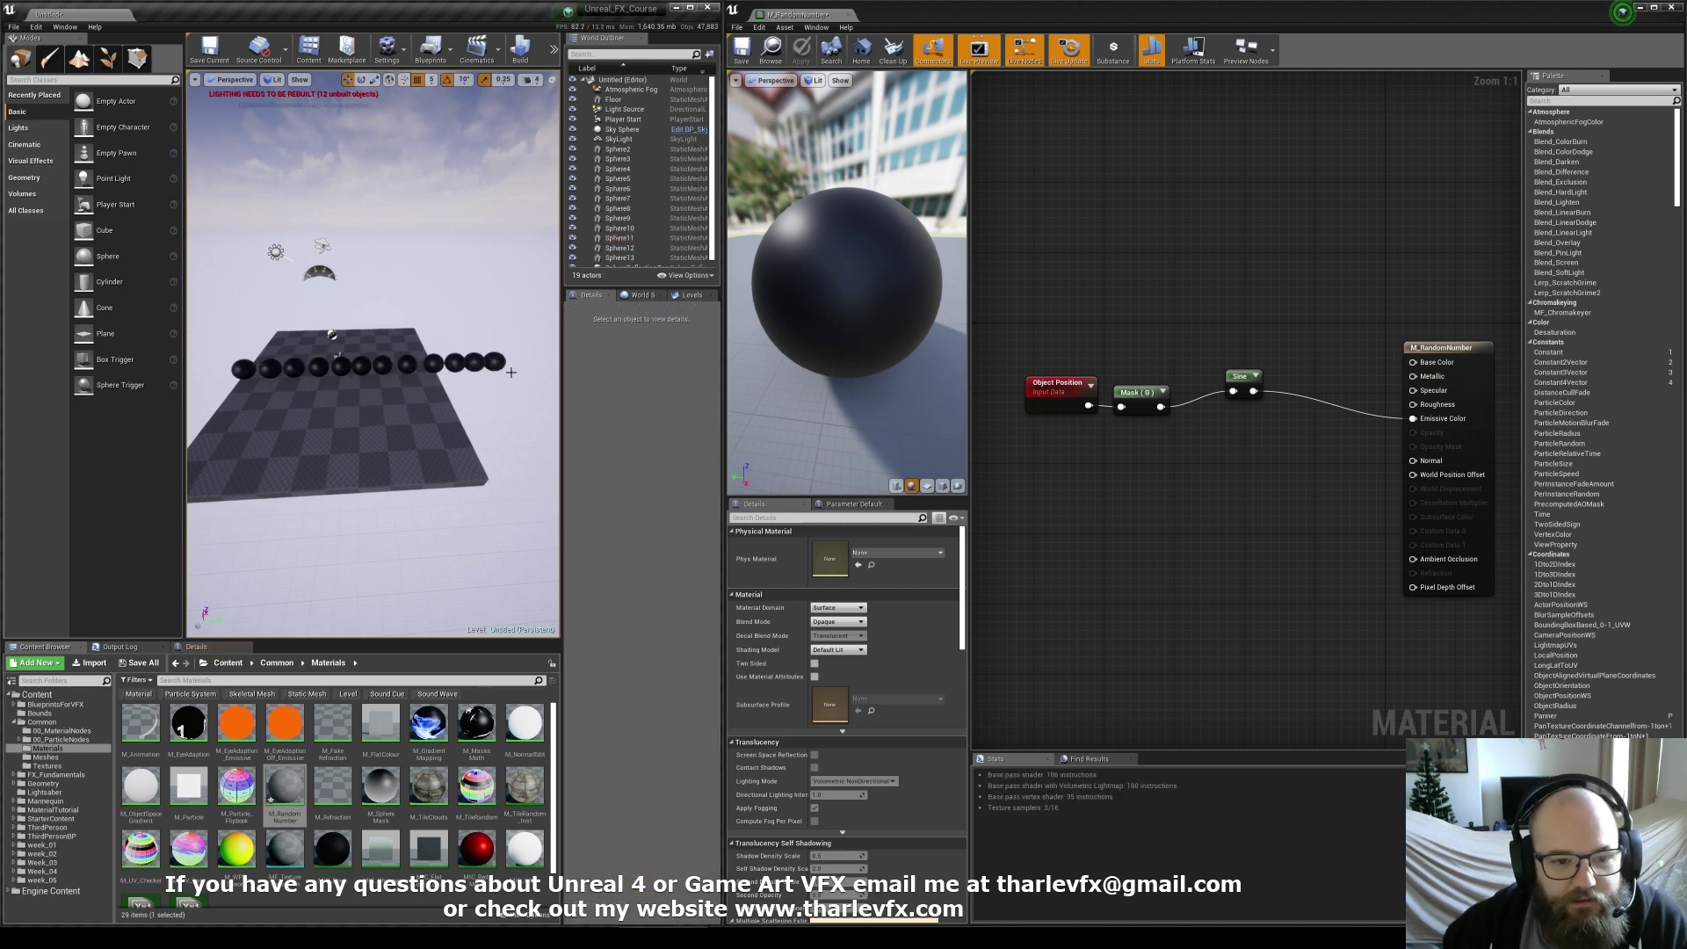
pyautogui.moveTo(373, 354); pyautogui.dragTo(391, 338, button='right')
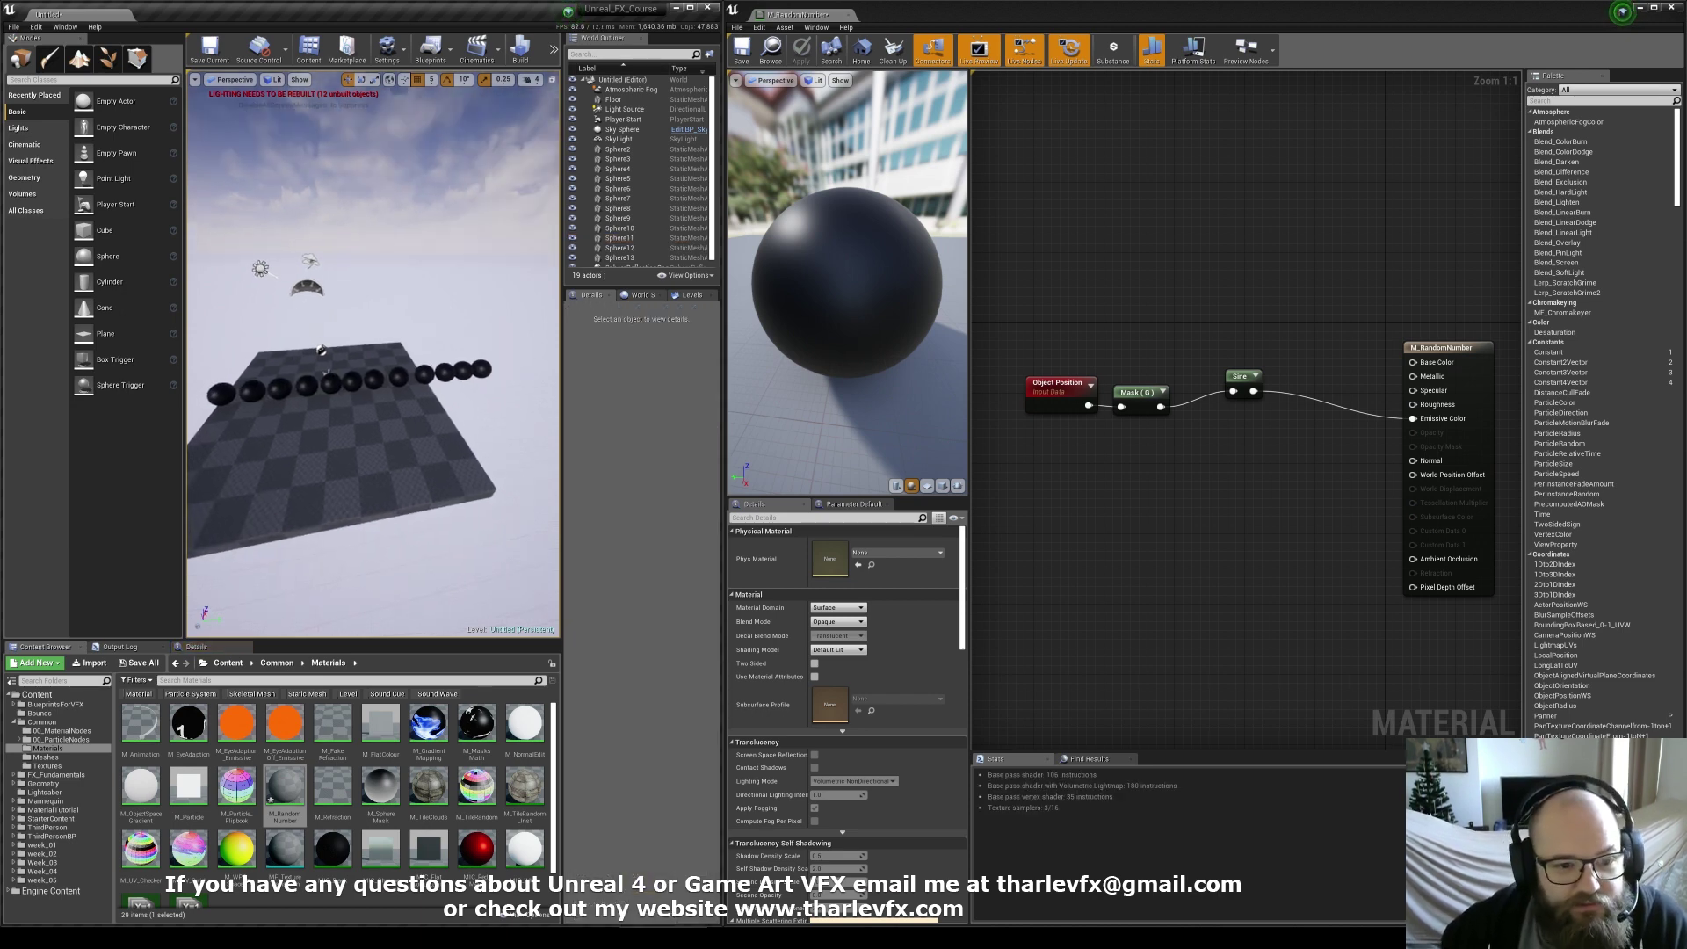
pyautogui.click(481, 369)
pyautogui.click(463, 371)
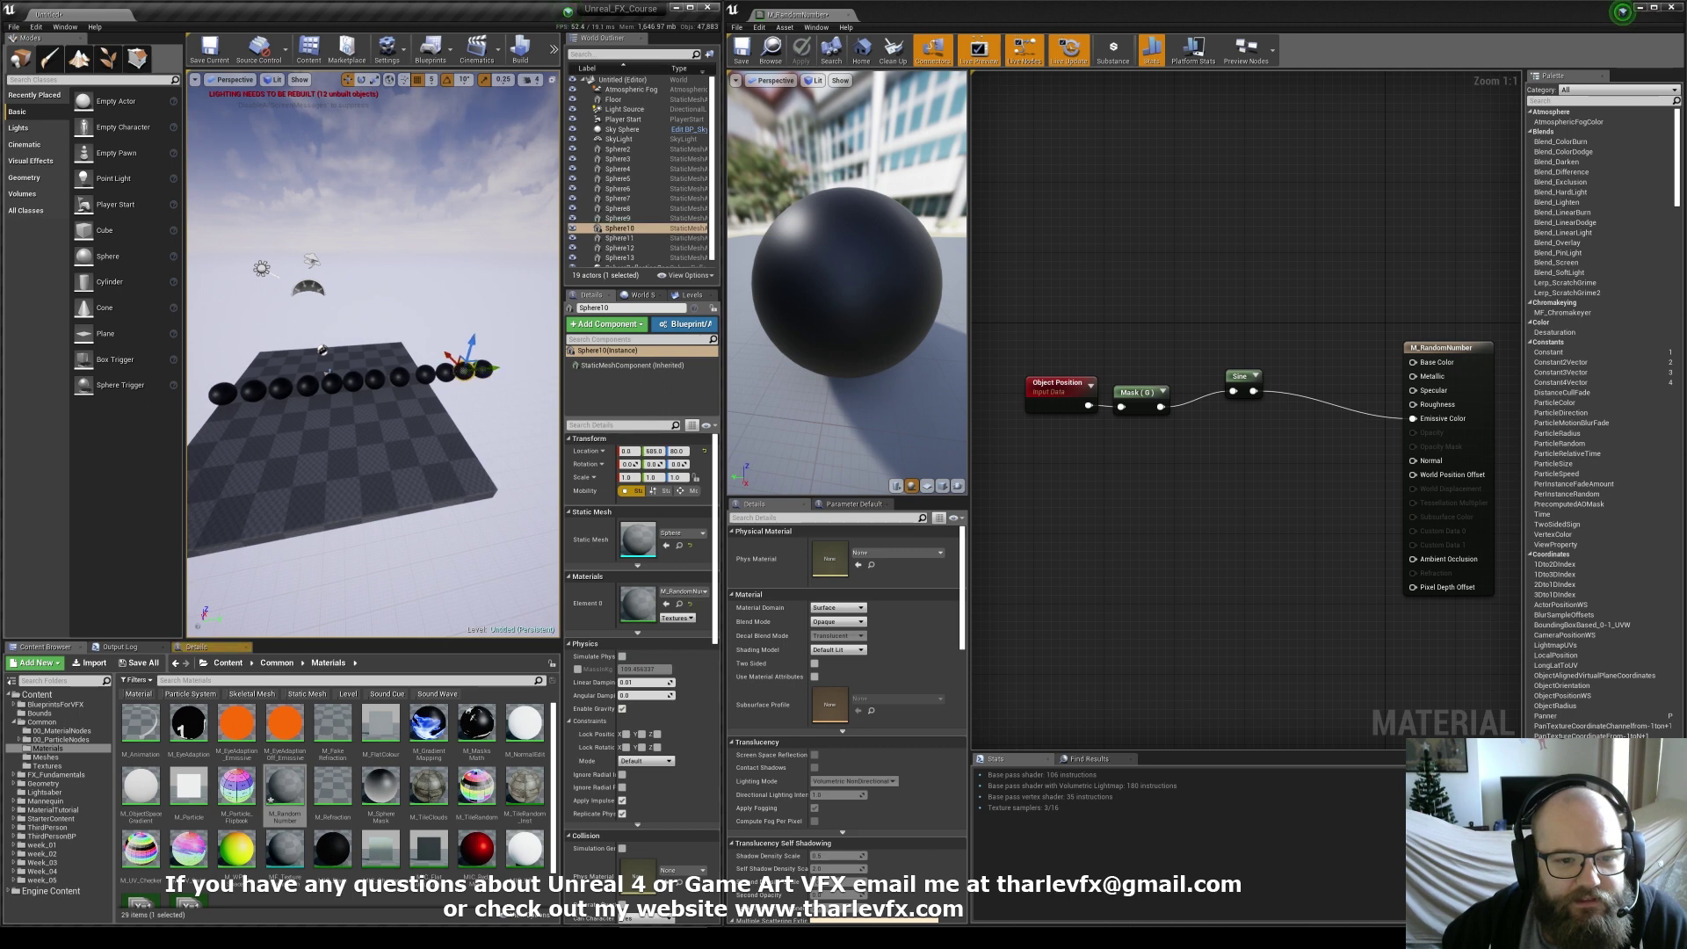
pyautogui.click(445, 373)
pyautogui.click(425, 375)
pyautogui.click(399, 377)
pyautogui.press('Up')
pyautogui.press('Up')
pyautogui.press('Up')
pyautogui.press('Up')
pyautogui.press('Up')
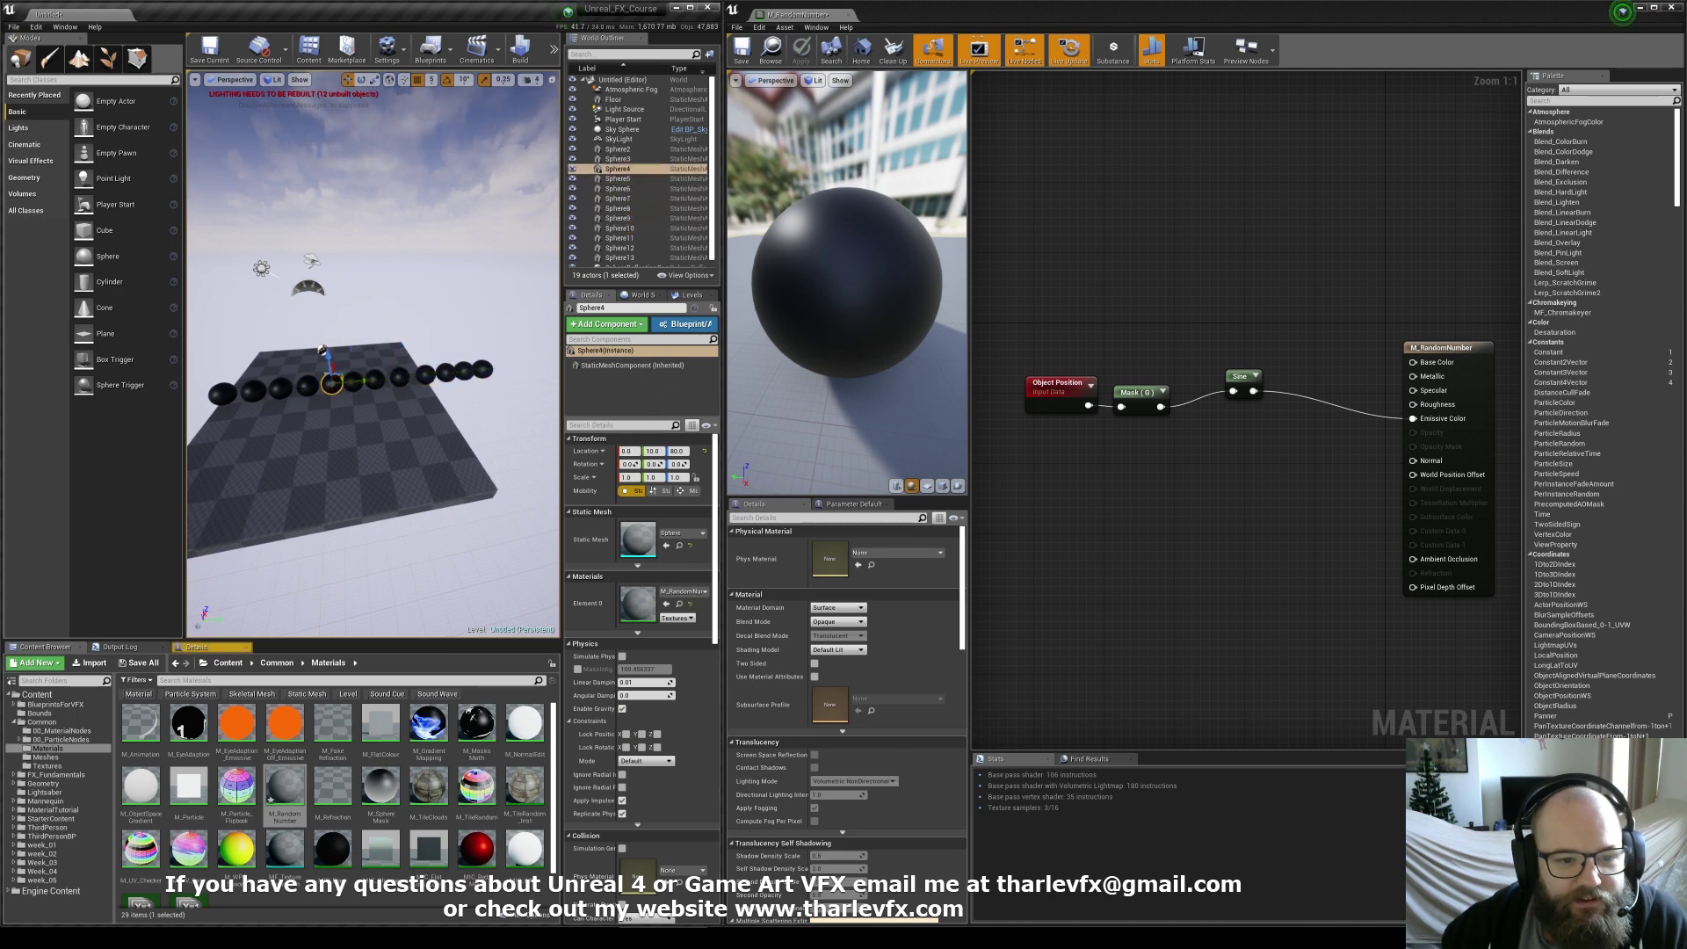
pyautogui.press('Escape')
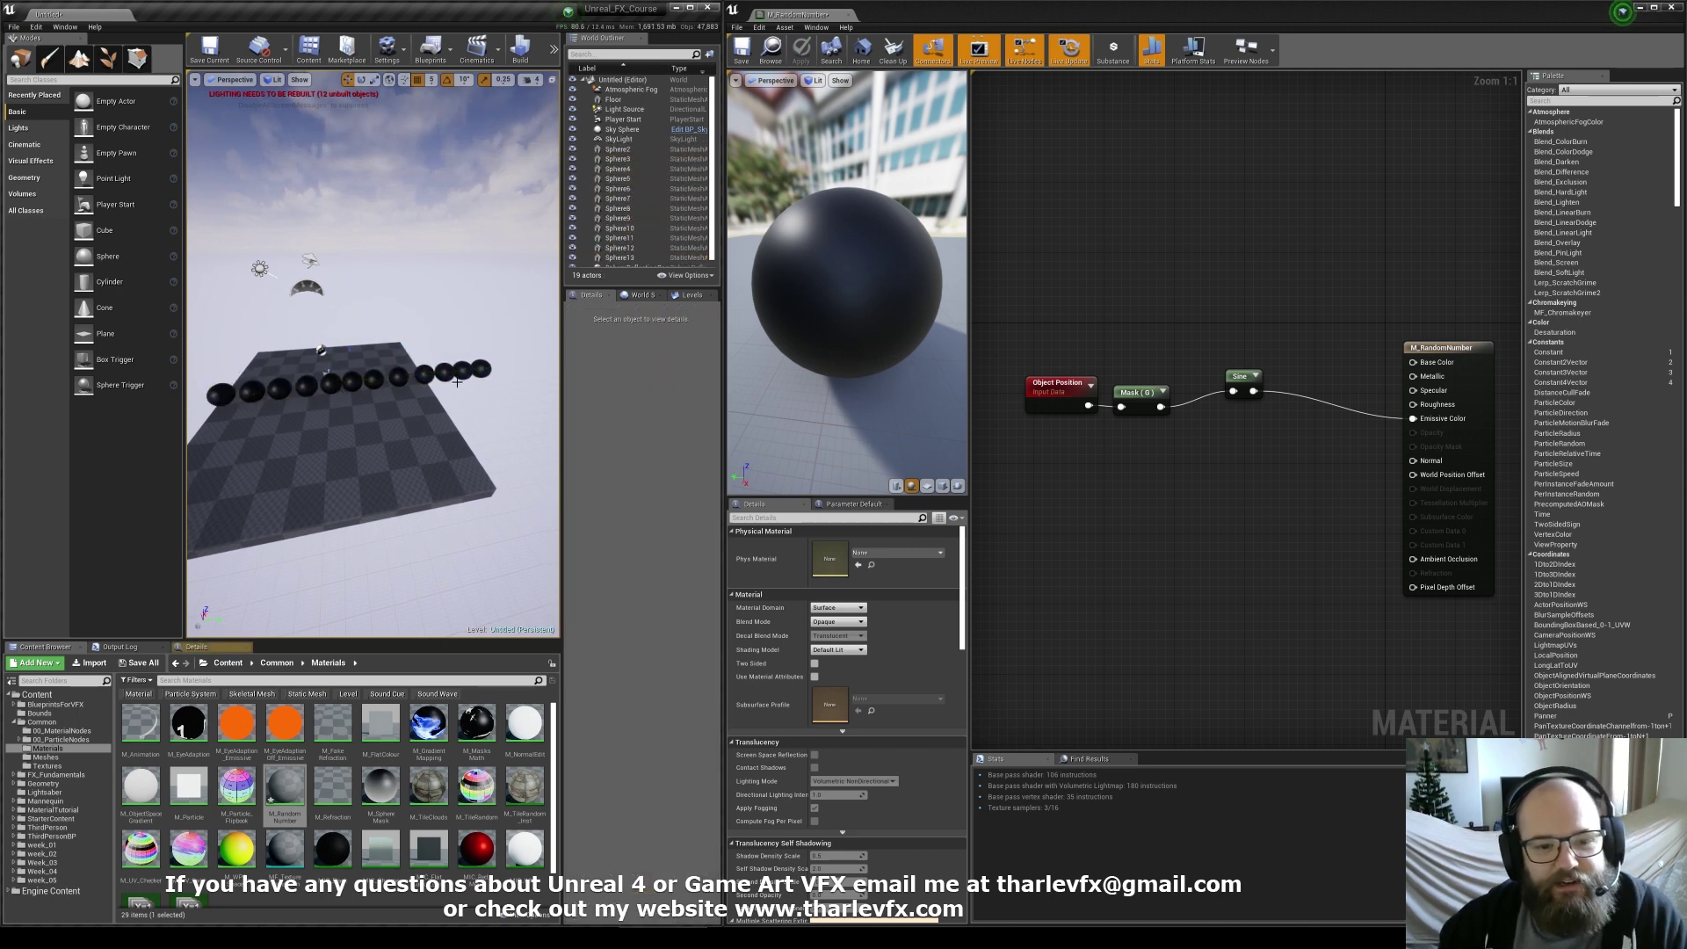
pyautogui.click(445, 373)
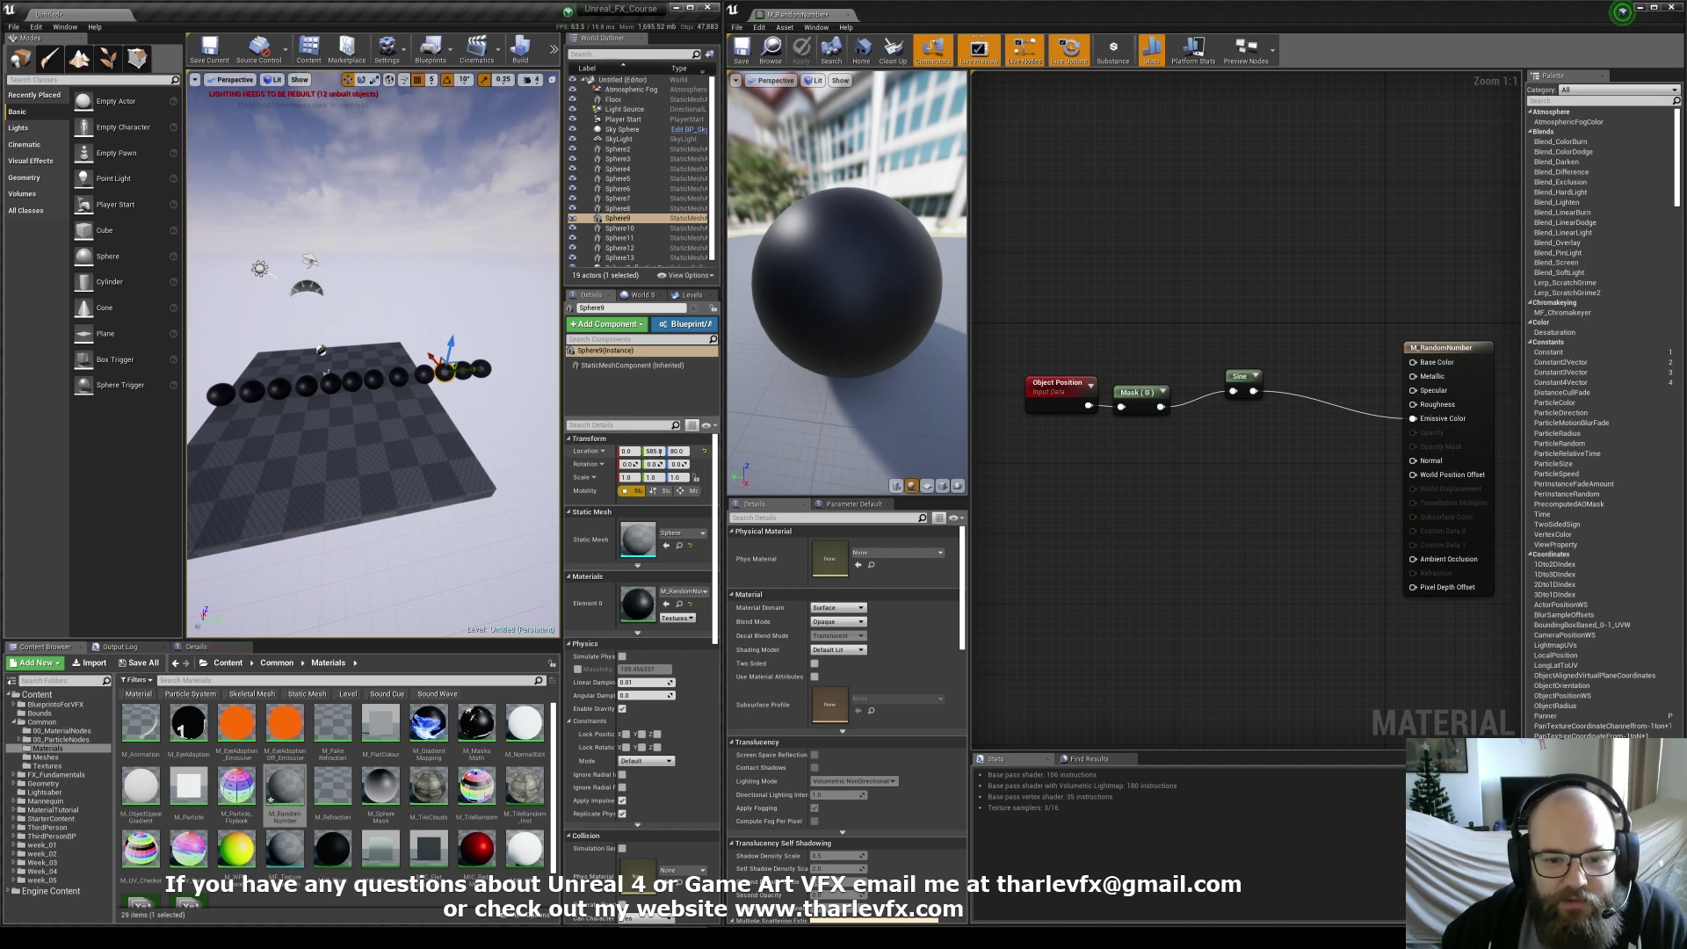
pyautogui.press('Up')
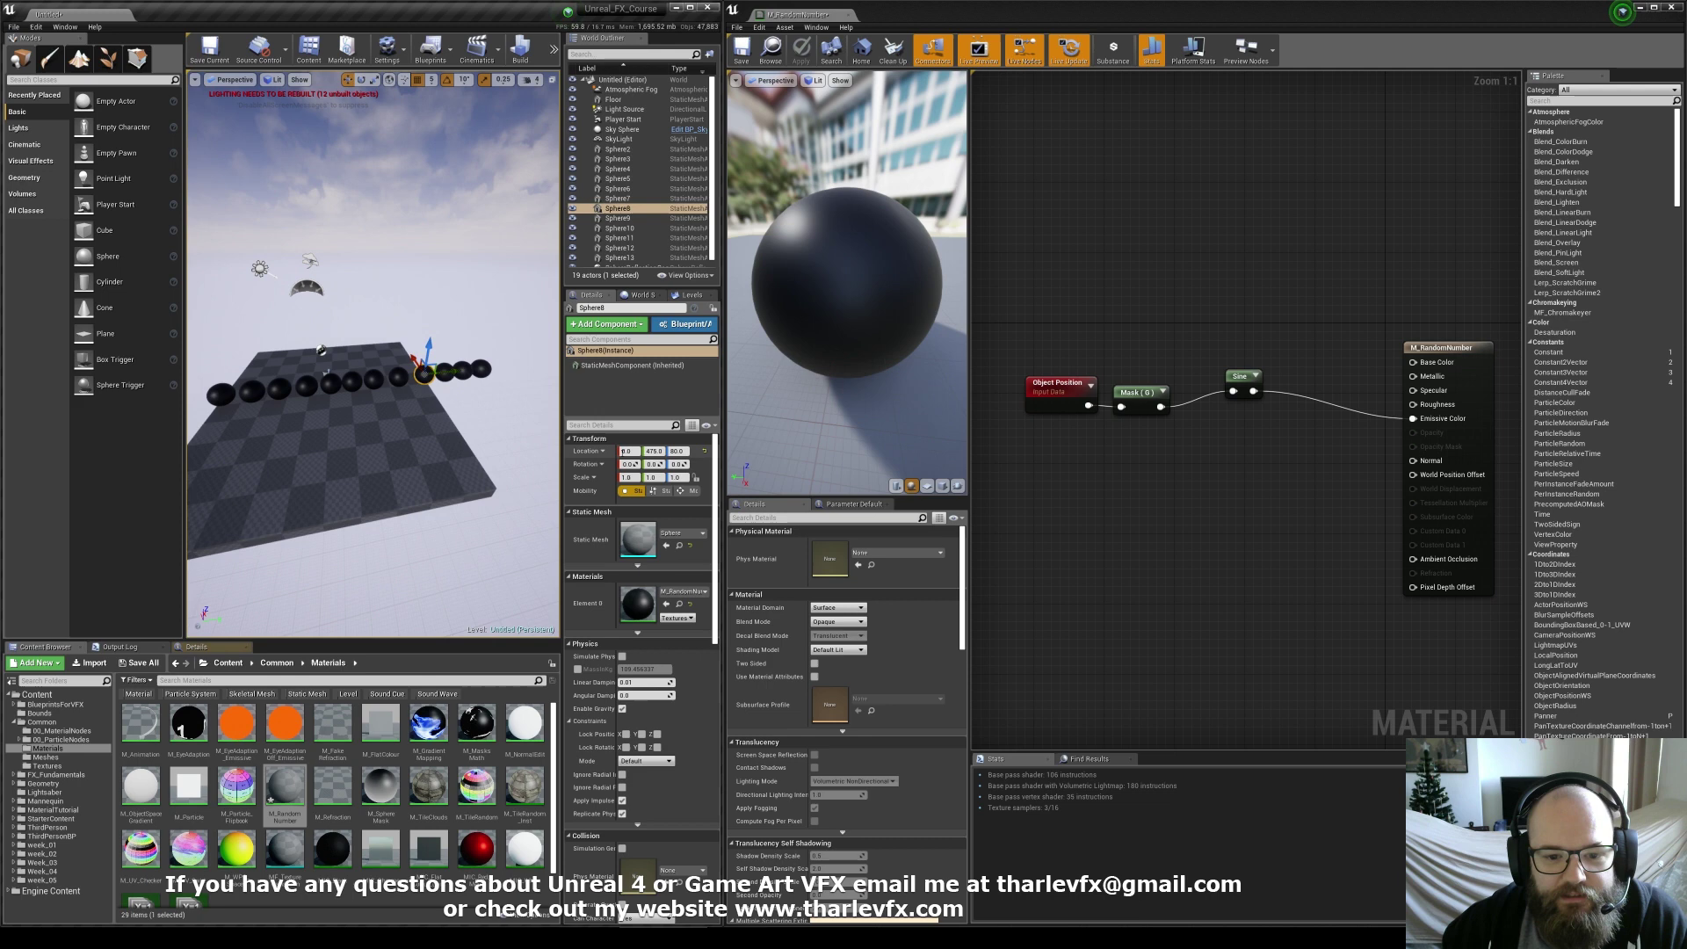
pyautogui.press('Up')
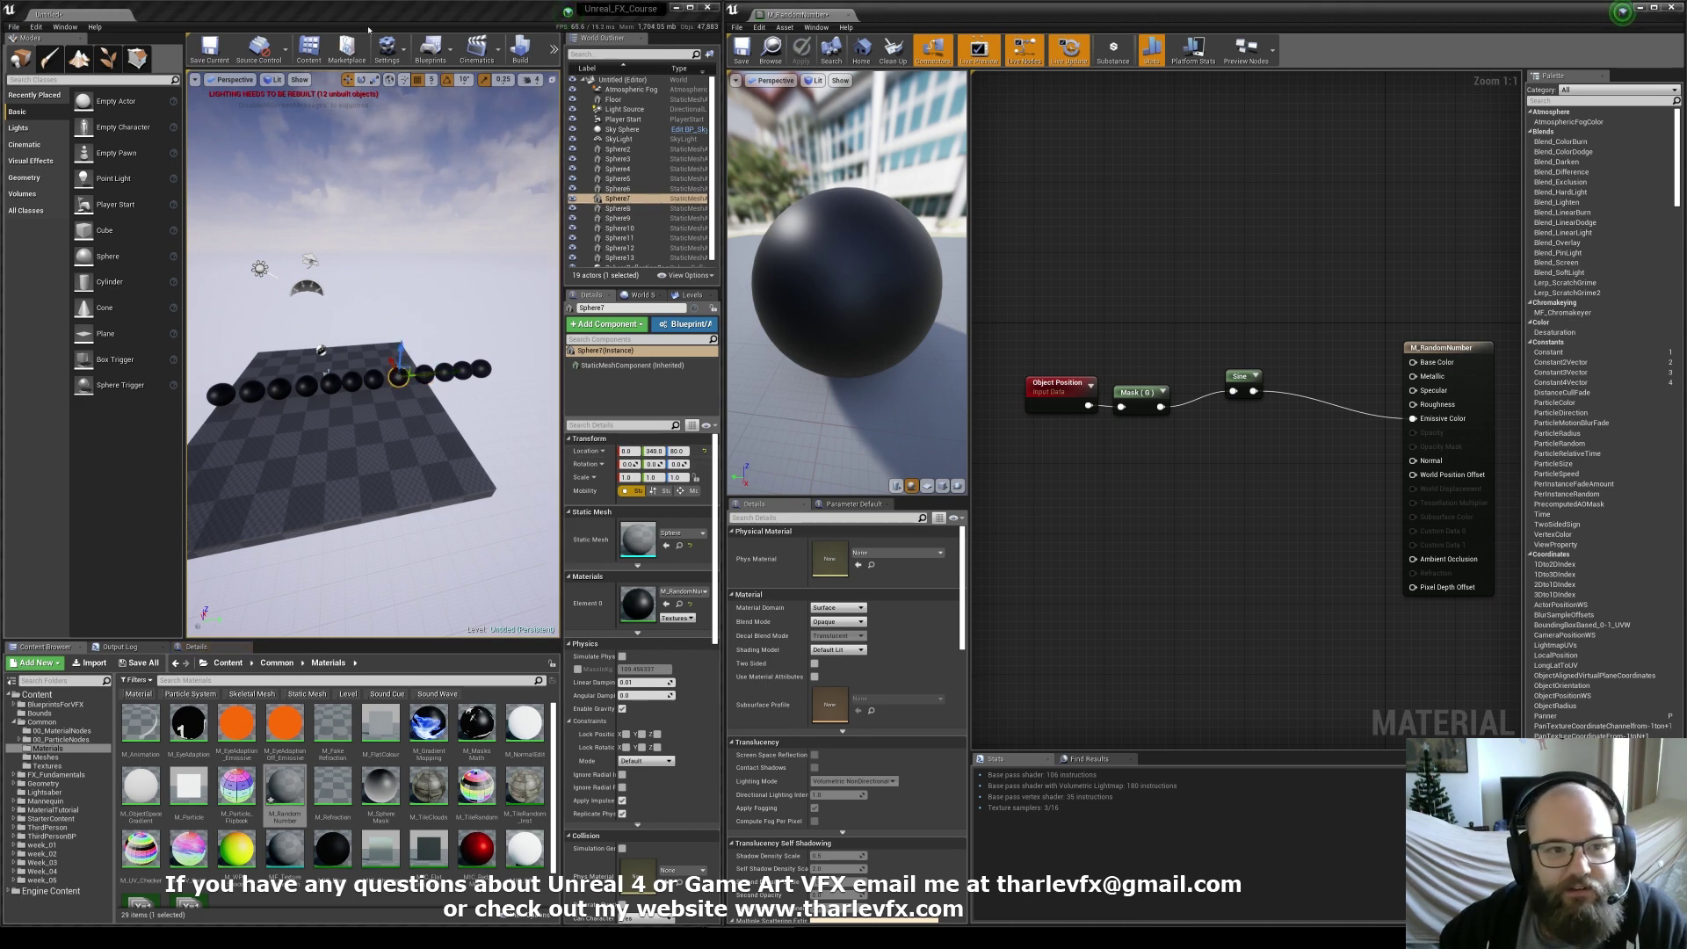
pyautogui.moveTo(401, 345)
pyautogui.keyDown('alt'); pyautogui.mouseDown()
pyautogui.moveTo(401, 324)
pyautogui.moveTo(418, 354)
pyautogui.moveTo(340, 354)
pyautogui.moveTo(372, 354)
pyautogui.mouseUp(); pyautogui.keyUp('alt')
pyautogui.press('Delete')
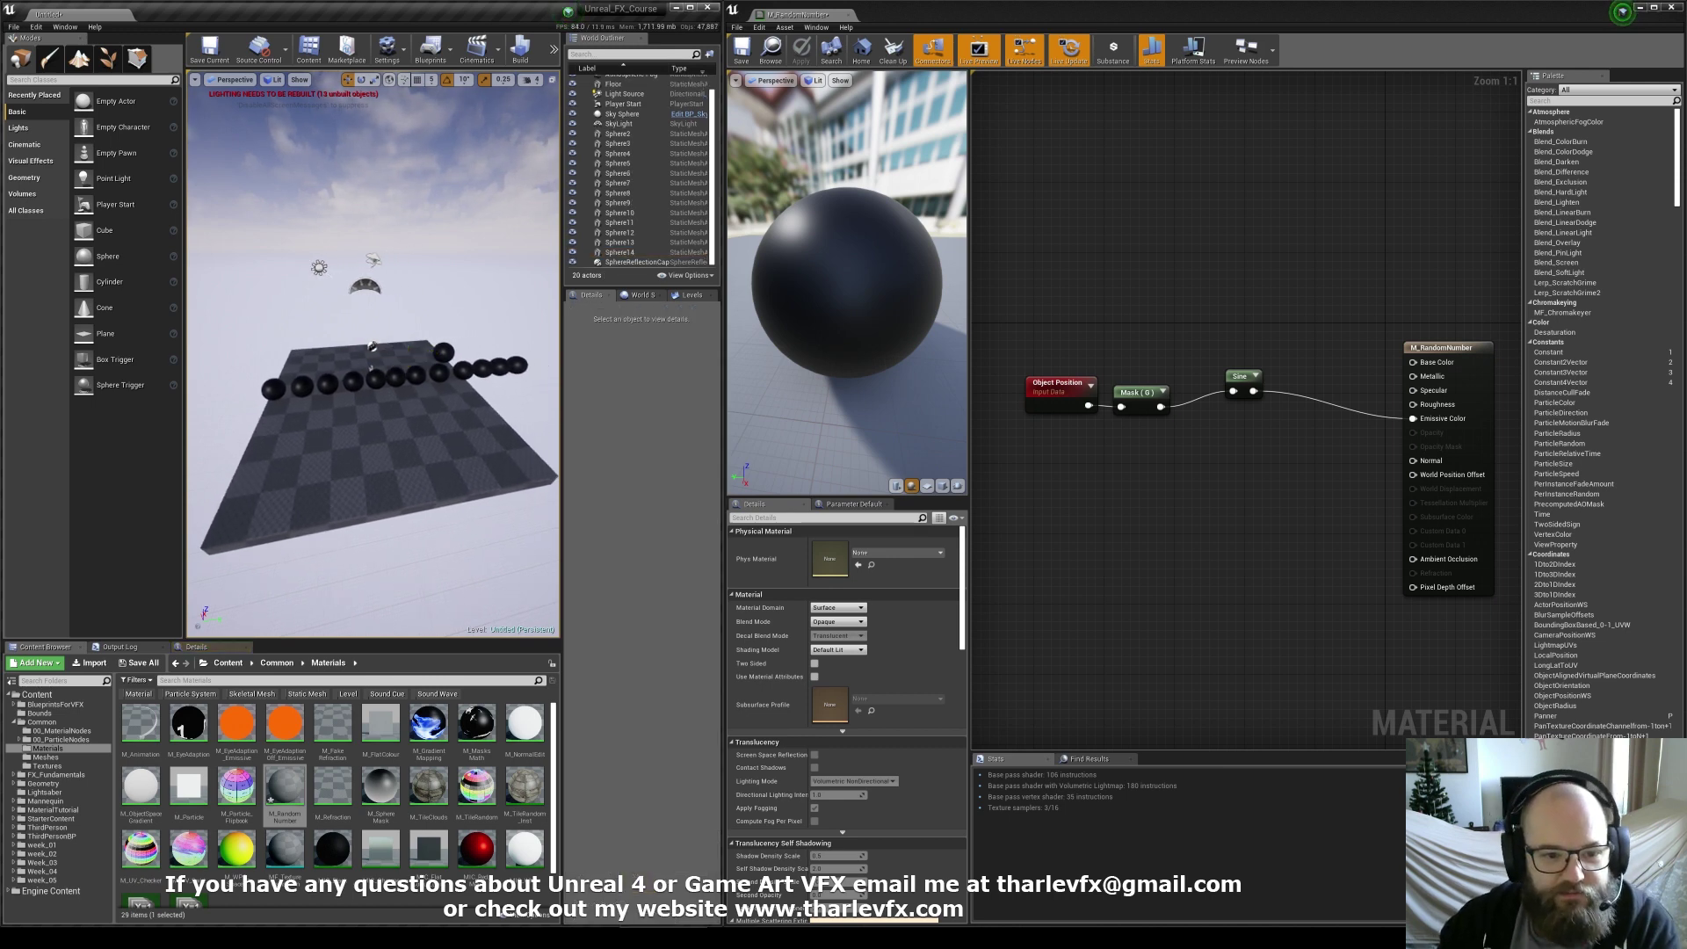
pyautogui.hotkey('ctrl', 'z')
# Move the Object Position and G mask nodes away from the Sine node to make room between them
pyautogui.click(1045, 390)
pyautogui.moveTo(1070, 448); pyautogui.dragTo(1115, 451, button='right')
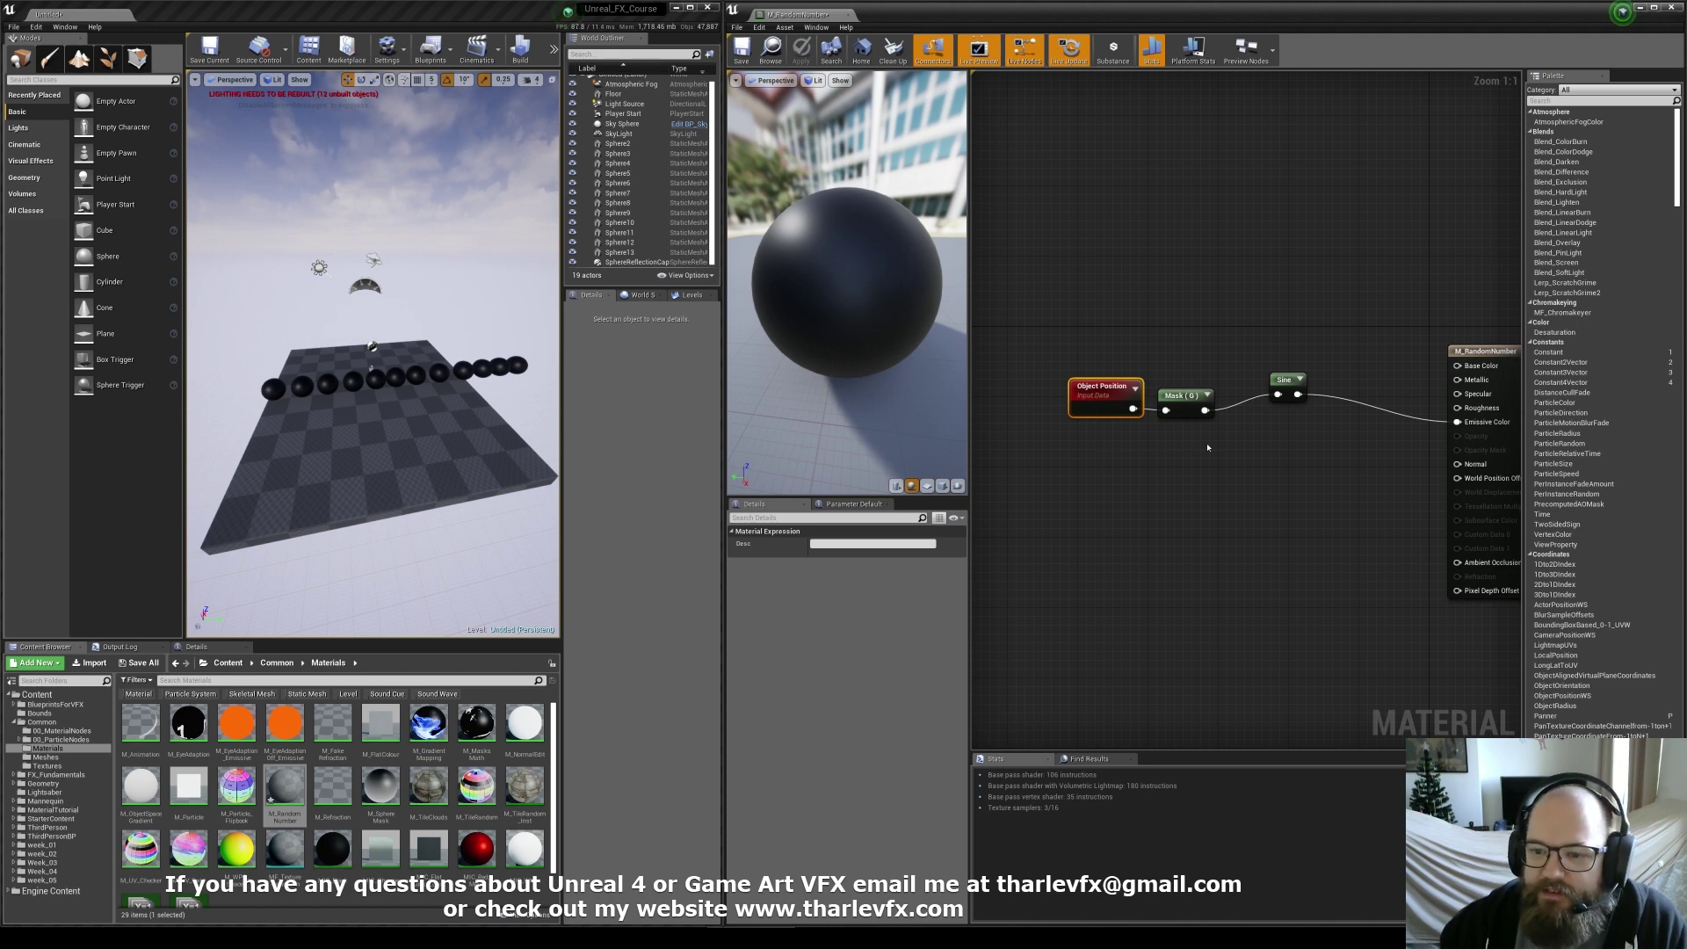
pyautogui.moveTo(1207, 447); pyautogui.dragTo(1021, 357)
pyautogui.click(1084, 429)
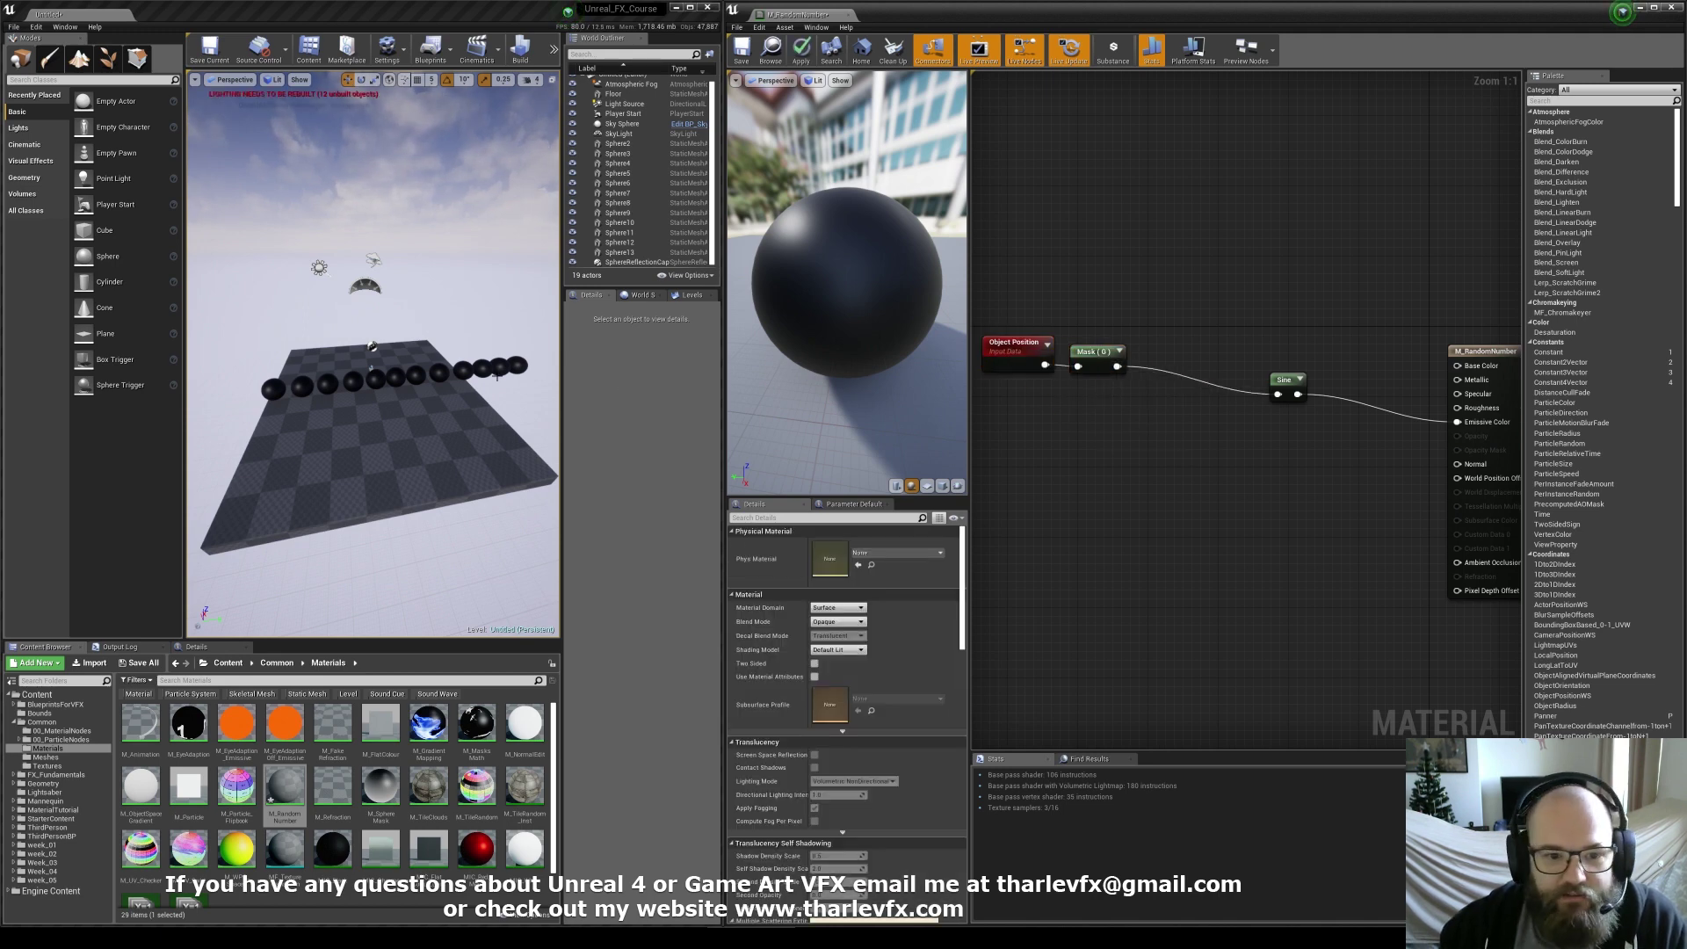
# Check the end sphere's Y location and insert a Divide node between the G mask and the Sine node
pyautogui.click(518, 364)
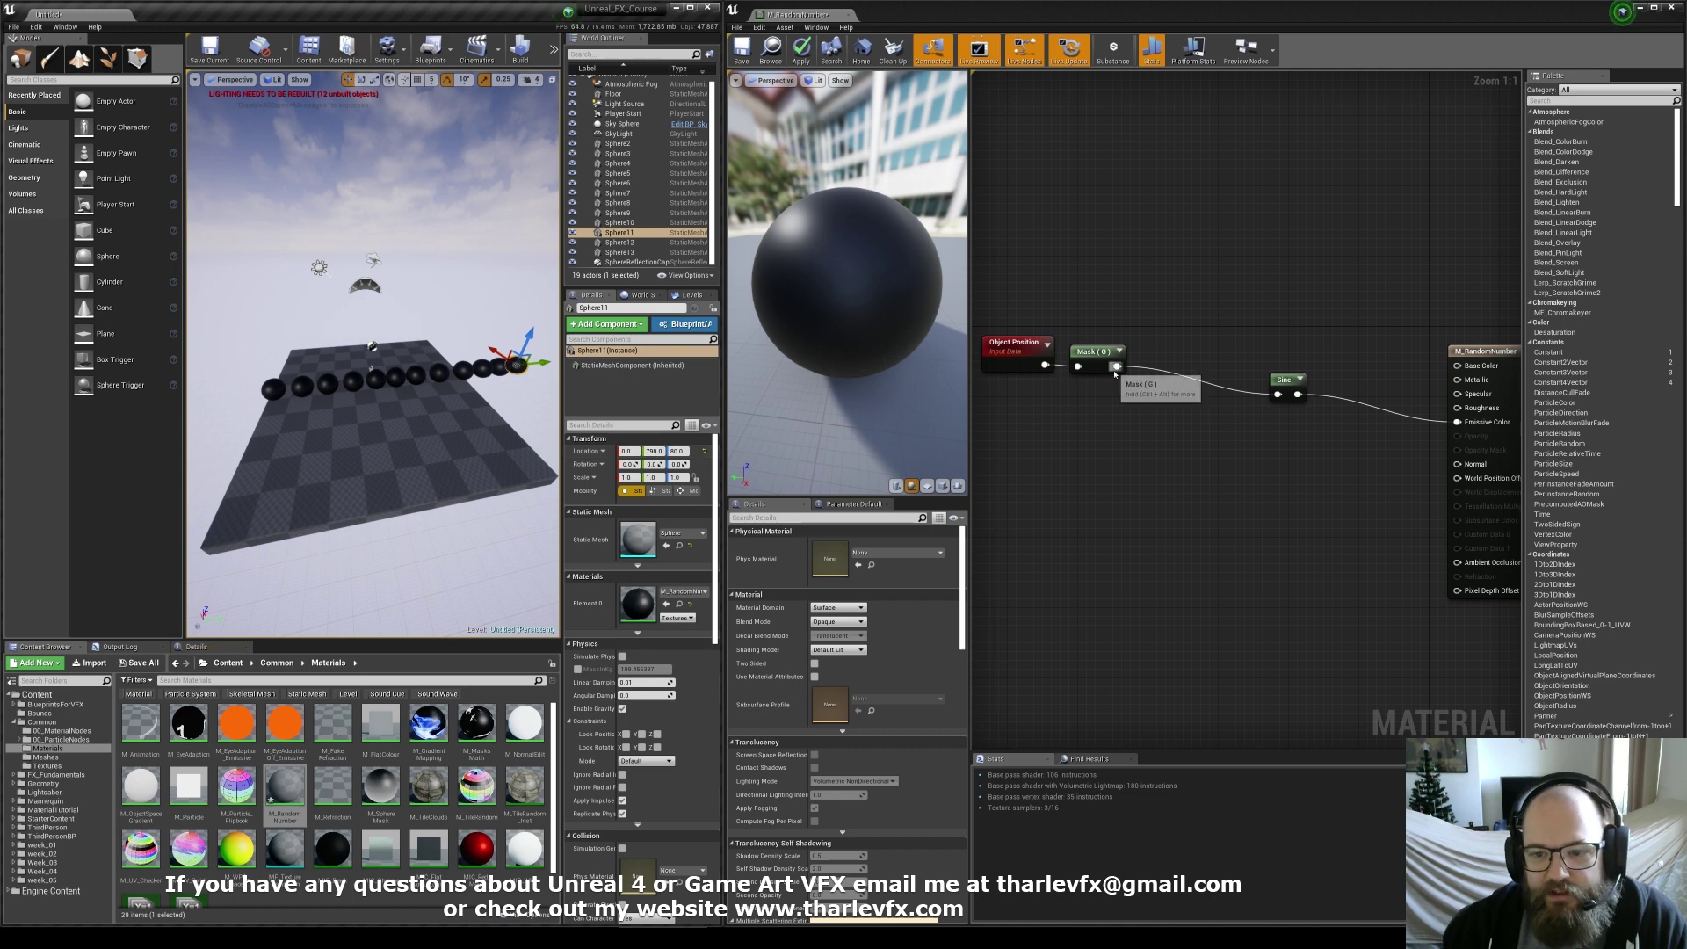
pyautogui.moveTo(1116, 366); pyautogui.dragTo(1133, 400)
pyautogui.write('d')
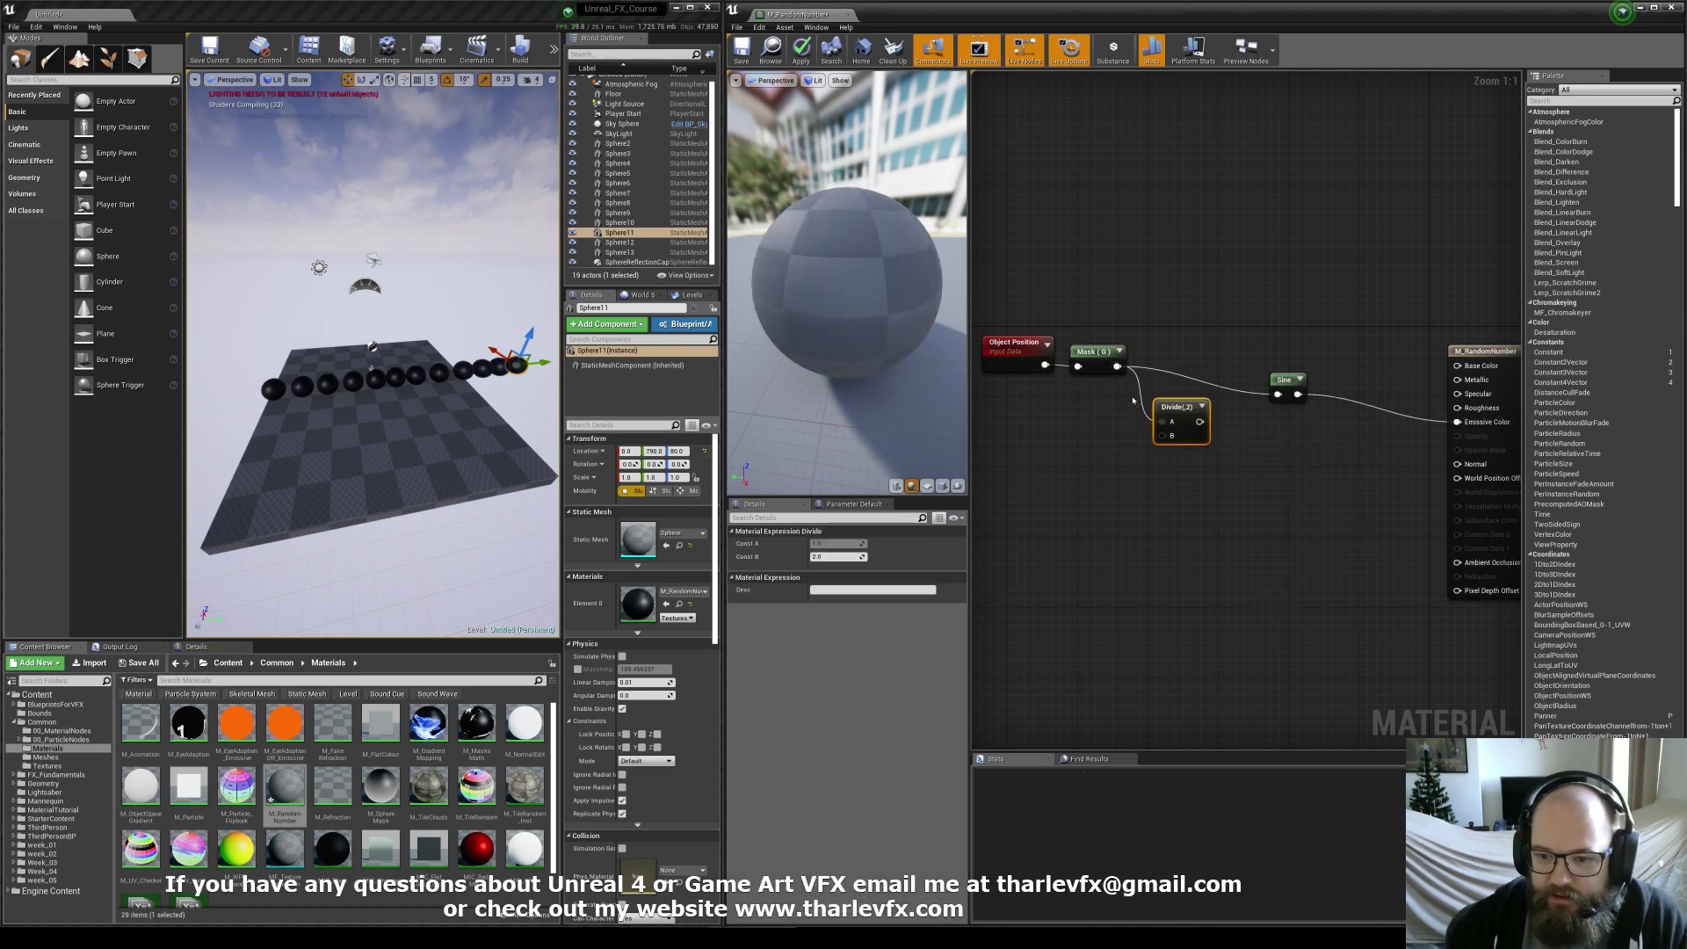
pyautogui.moveTo(1200, 422); pyautogui.dragTo(1192, 378)
pyautogui.click(1258, 436)
# Add a scalar parameter named RandomnessScale with default value 1, connect it to Divide input B, and apply the material
pyautogui.click(1062, 404)
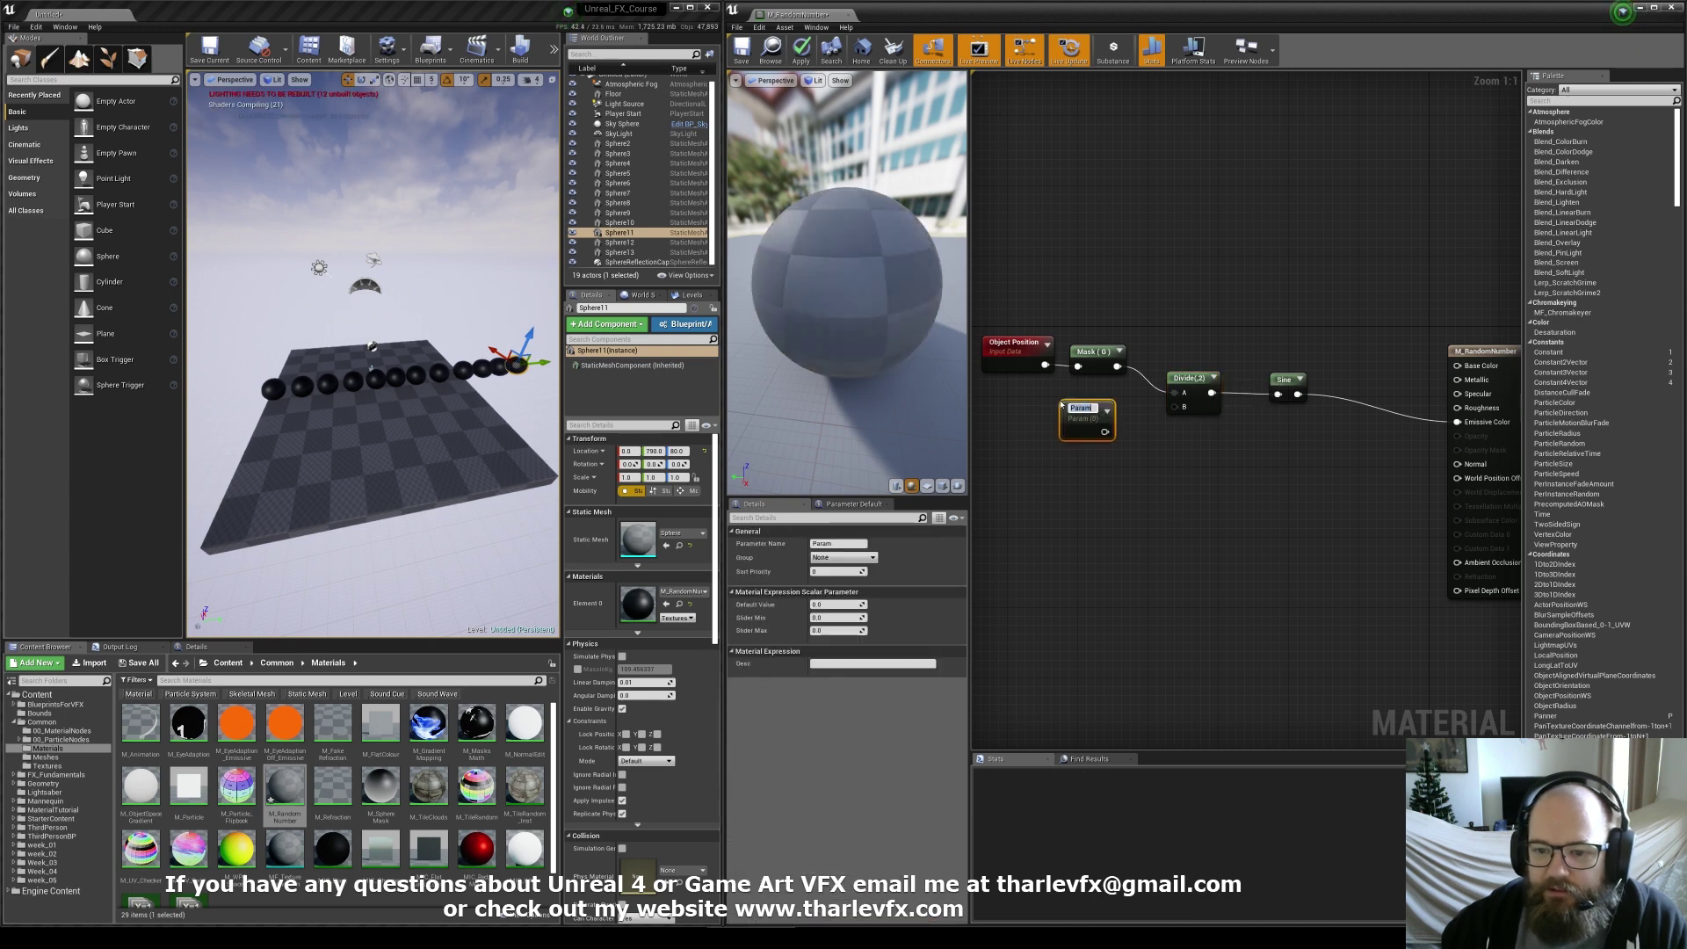
pyautogui.write('RandomnessScale')
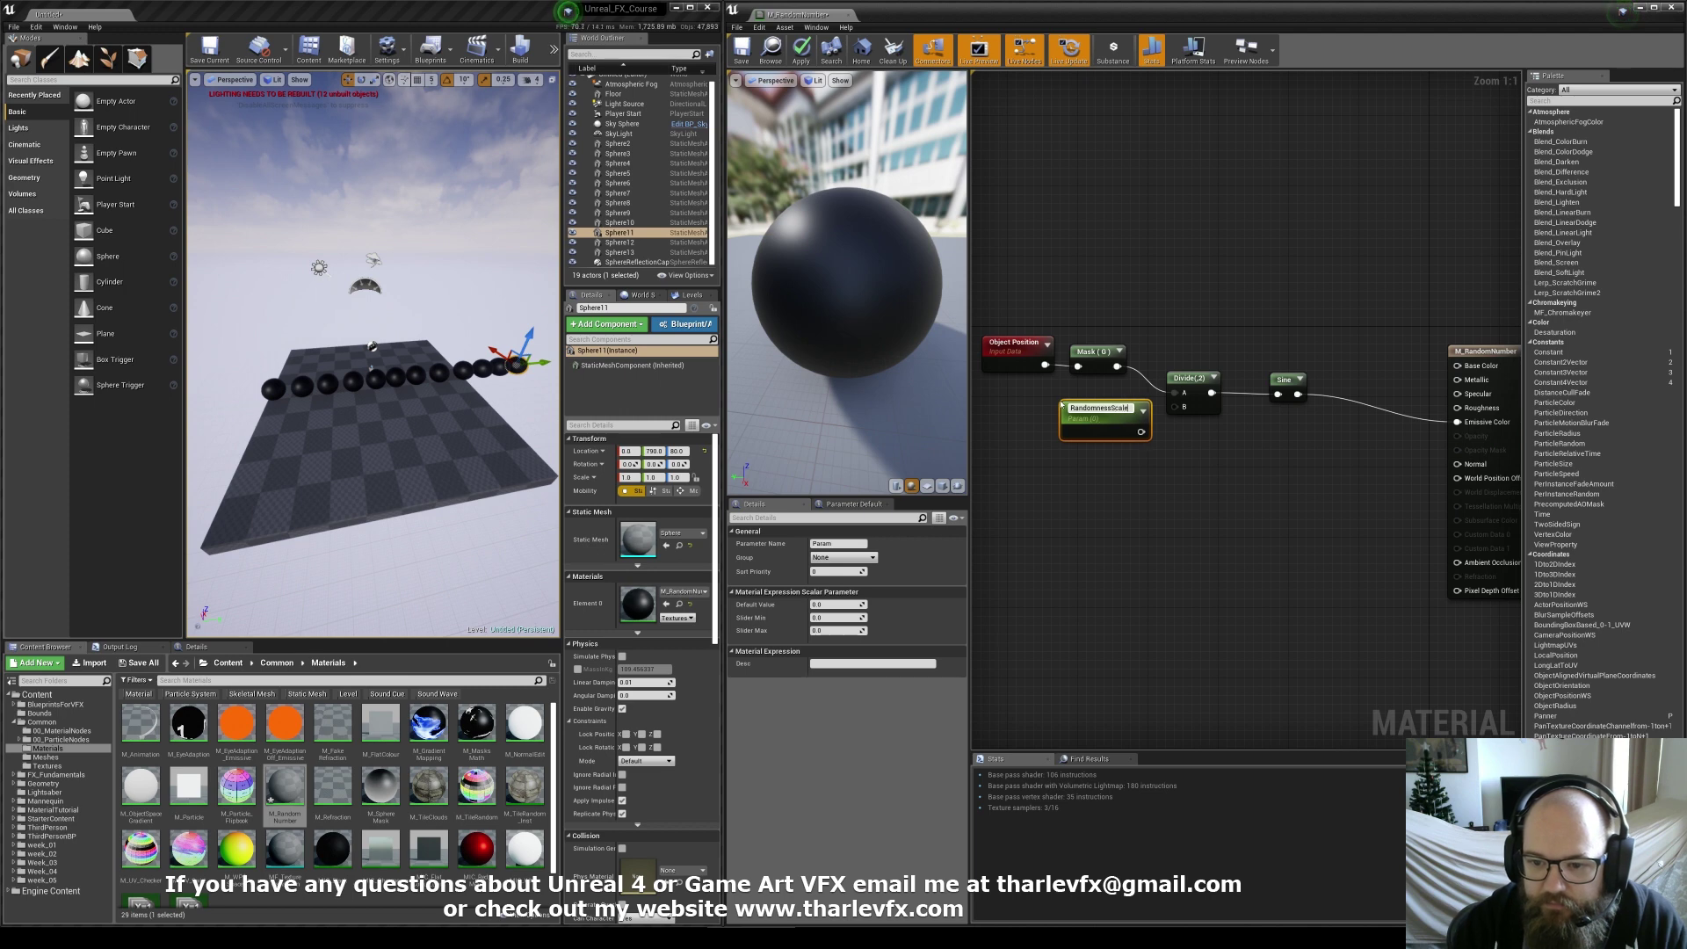
pyautogui.press('Return')
pyautogui.moveTo(1181, 409); pyautogui.dragTo(1092, 427)
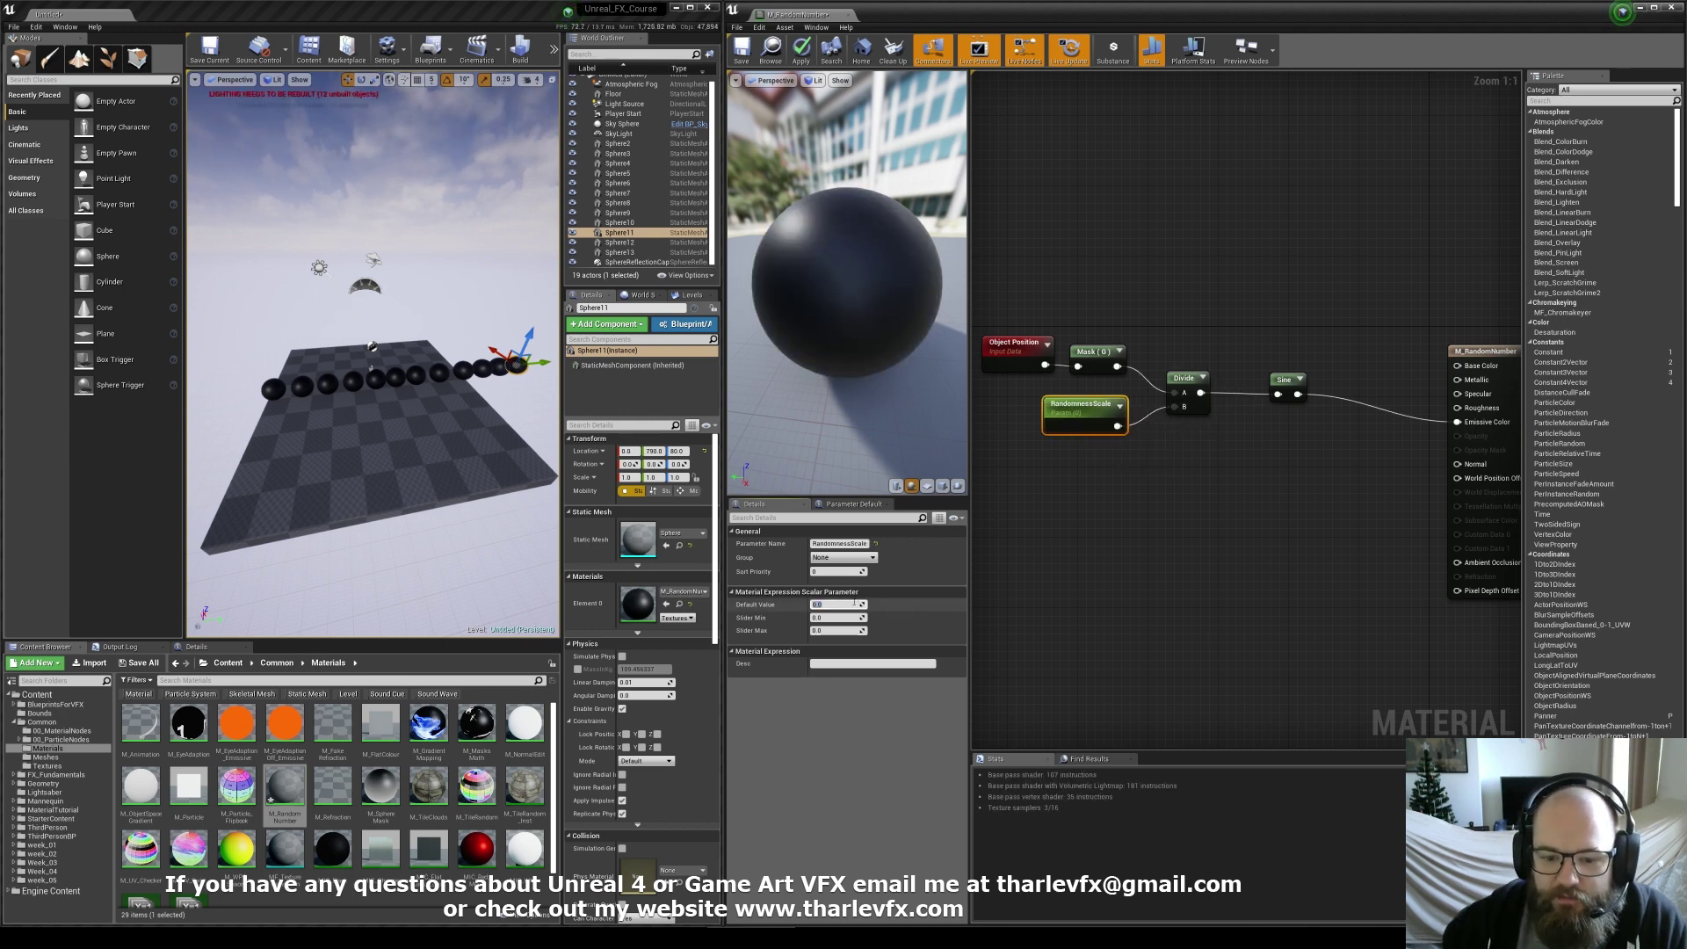
pyautogui.press('Return')
pyautogui.click(800, 49)
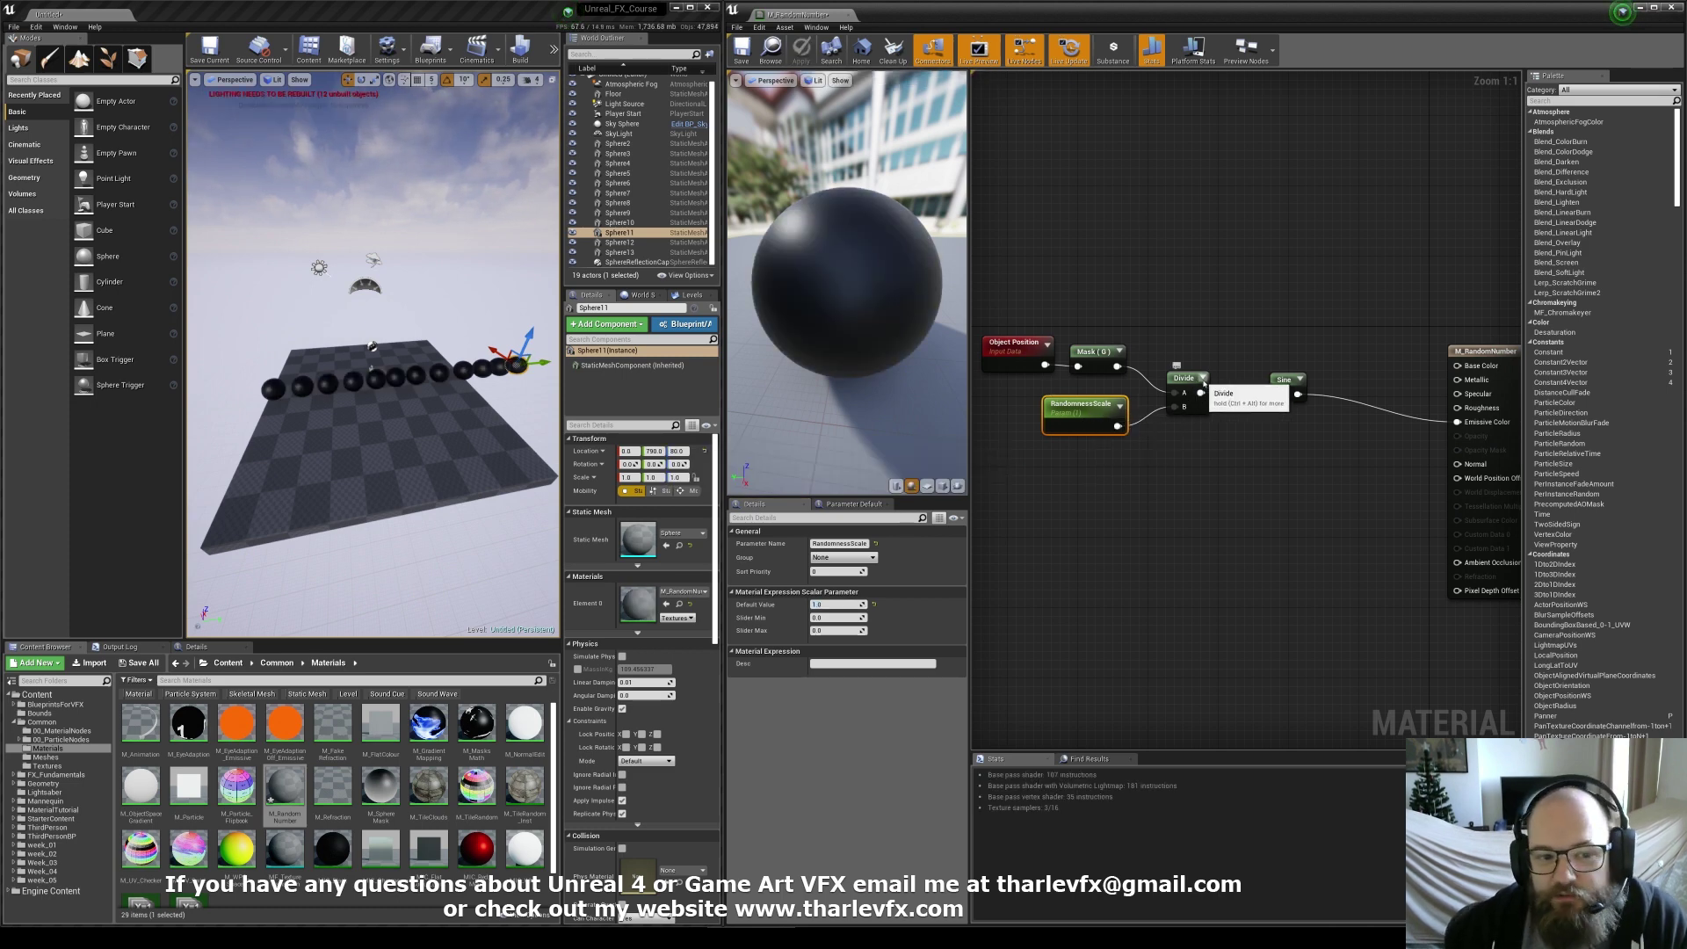
# Nudge the Divide node closer to Sine and raise the RandomnessScale default value to about 1.78
pyautogui.moveTo(1179, 378); pyautogui.dragTo(1196, 377)
pyautogui.click(1174, 359)
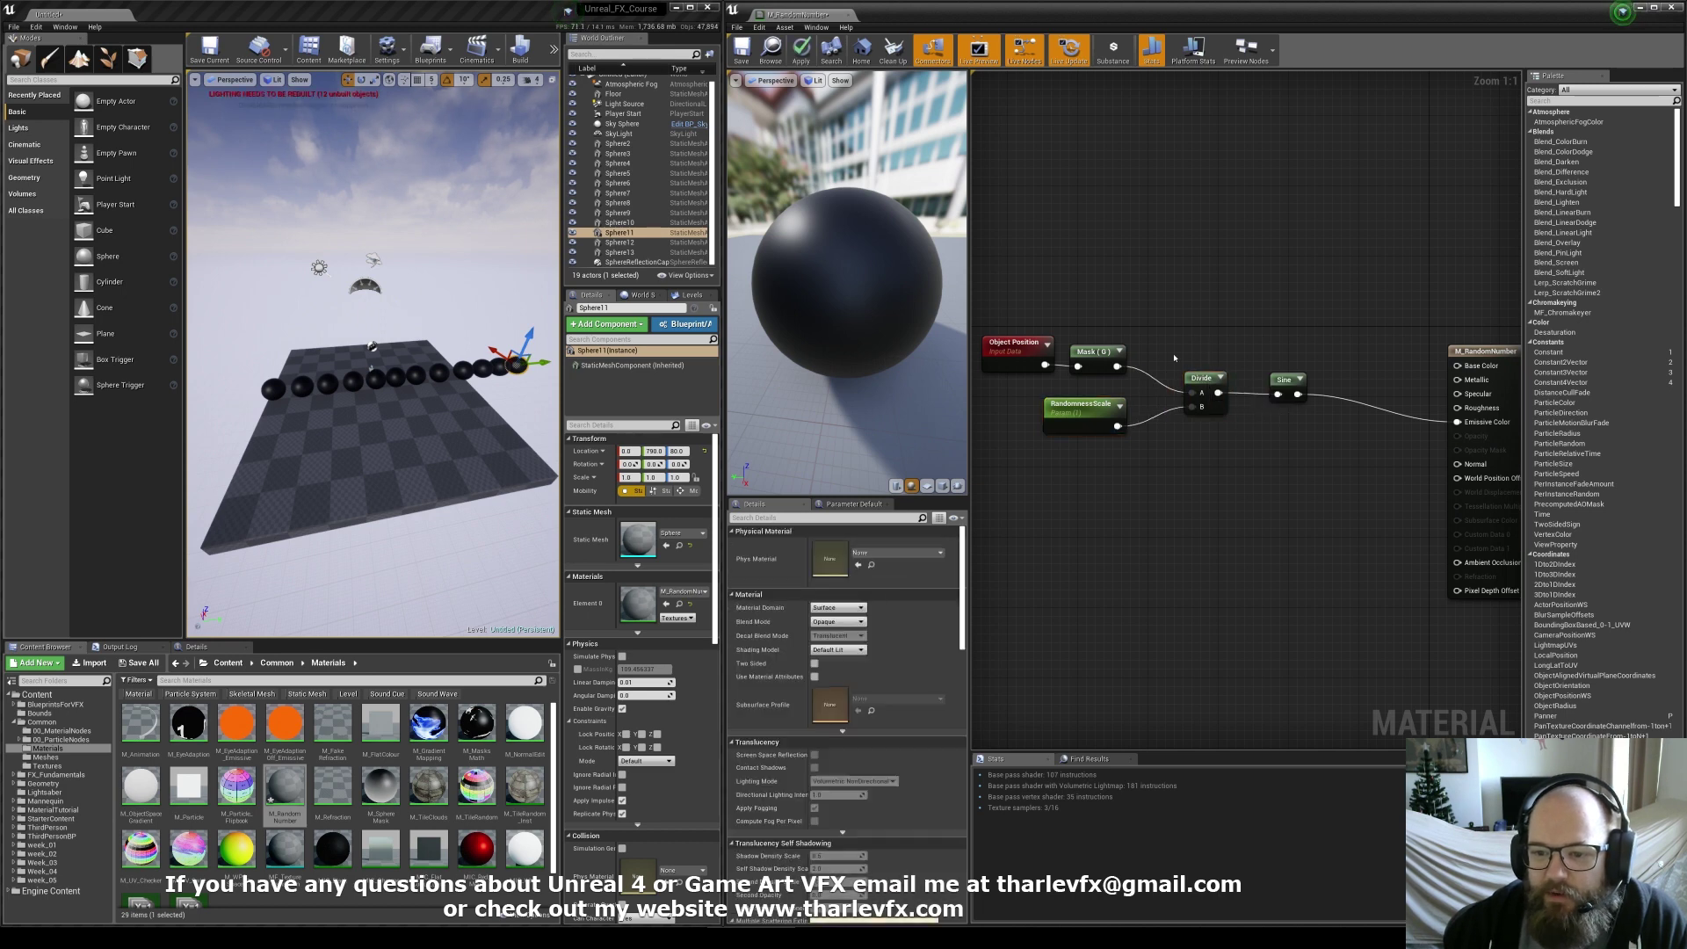
pyautogui.click(1083, 411)
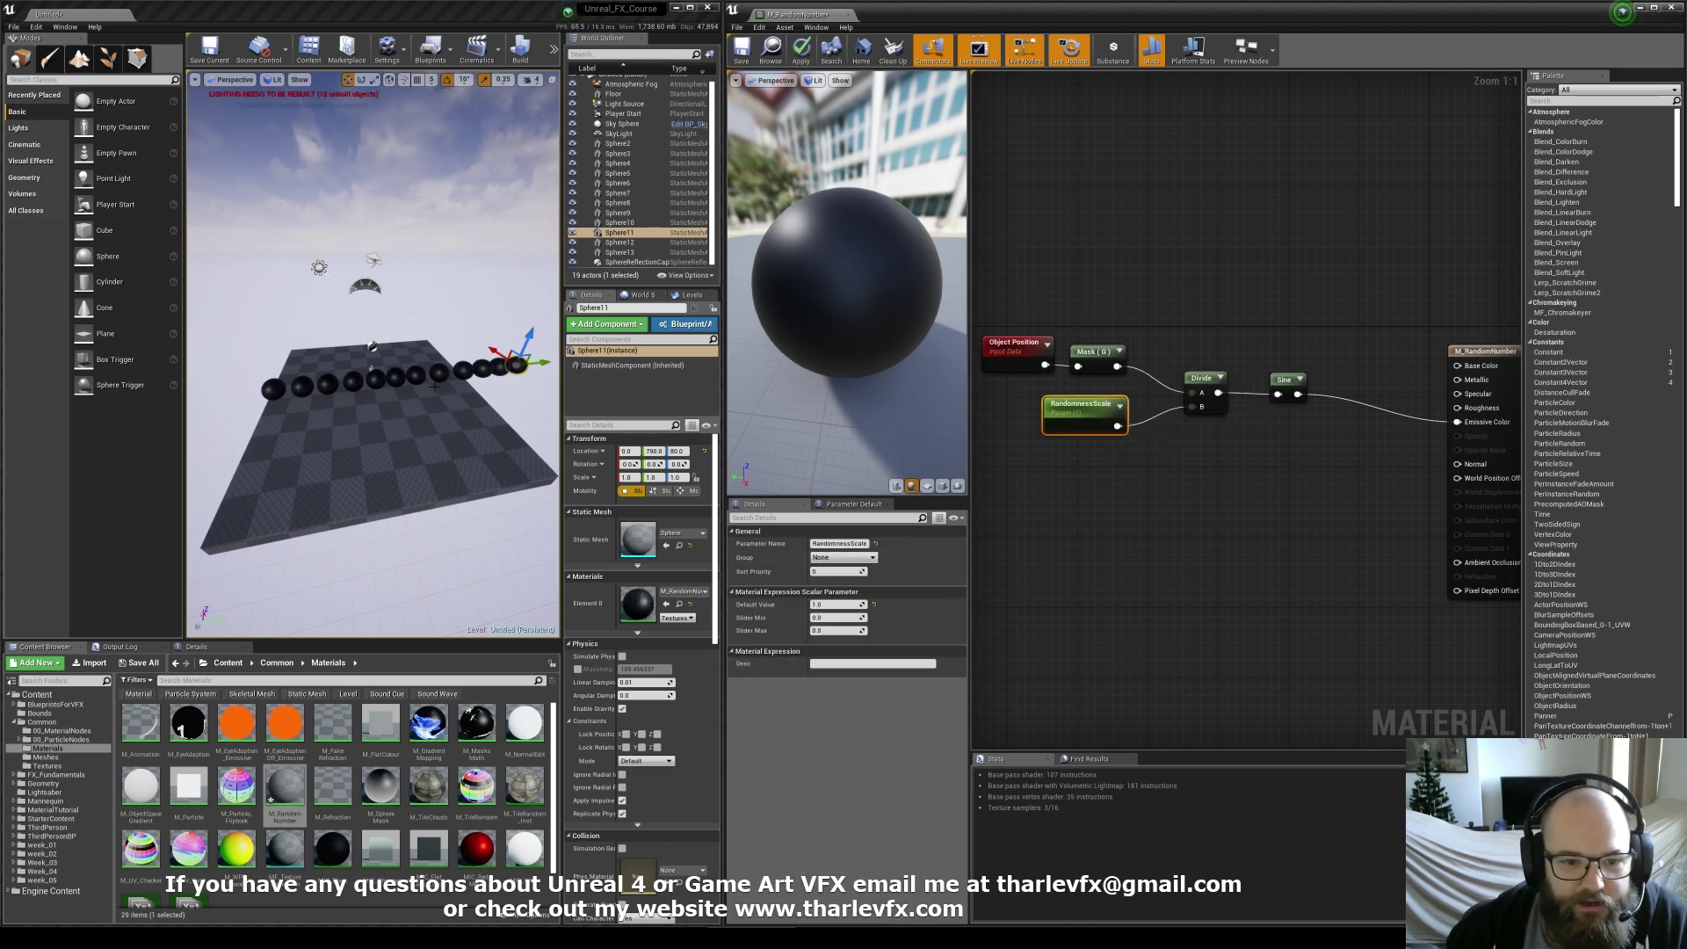
pyautogui.moveTo(492, 422); pyautogui.dragTo(519, 429, button='right')
pyautogui.moveTo(836, 605)
pyautogui.mouseDown()
pyautogui.moveTo(870, 604)
pyautogui.moveTo(847, 605)
pyautogui.mouseUp()
# Select all the spheres and duplicate them along the Y axis to extend the row well beyond the floor
pyautogui.press('s')
pyautogui.moveTo(456, 365); pyautogui.dragTo(417, 366, button='right')
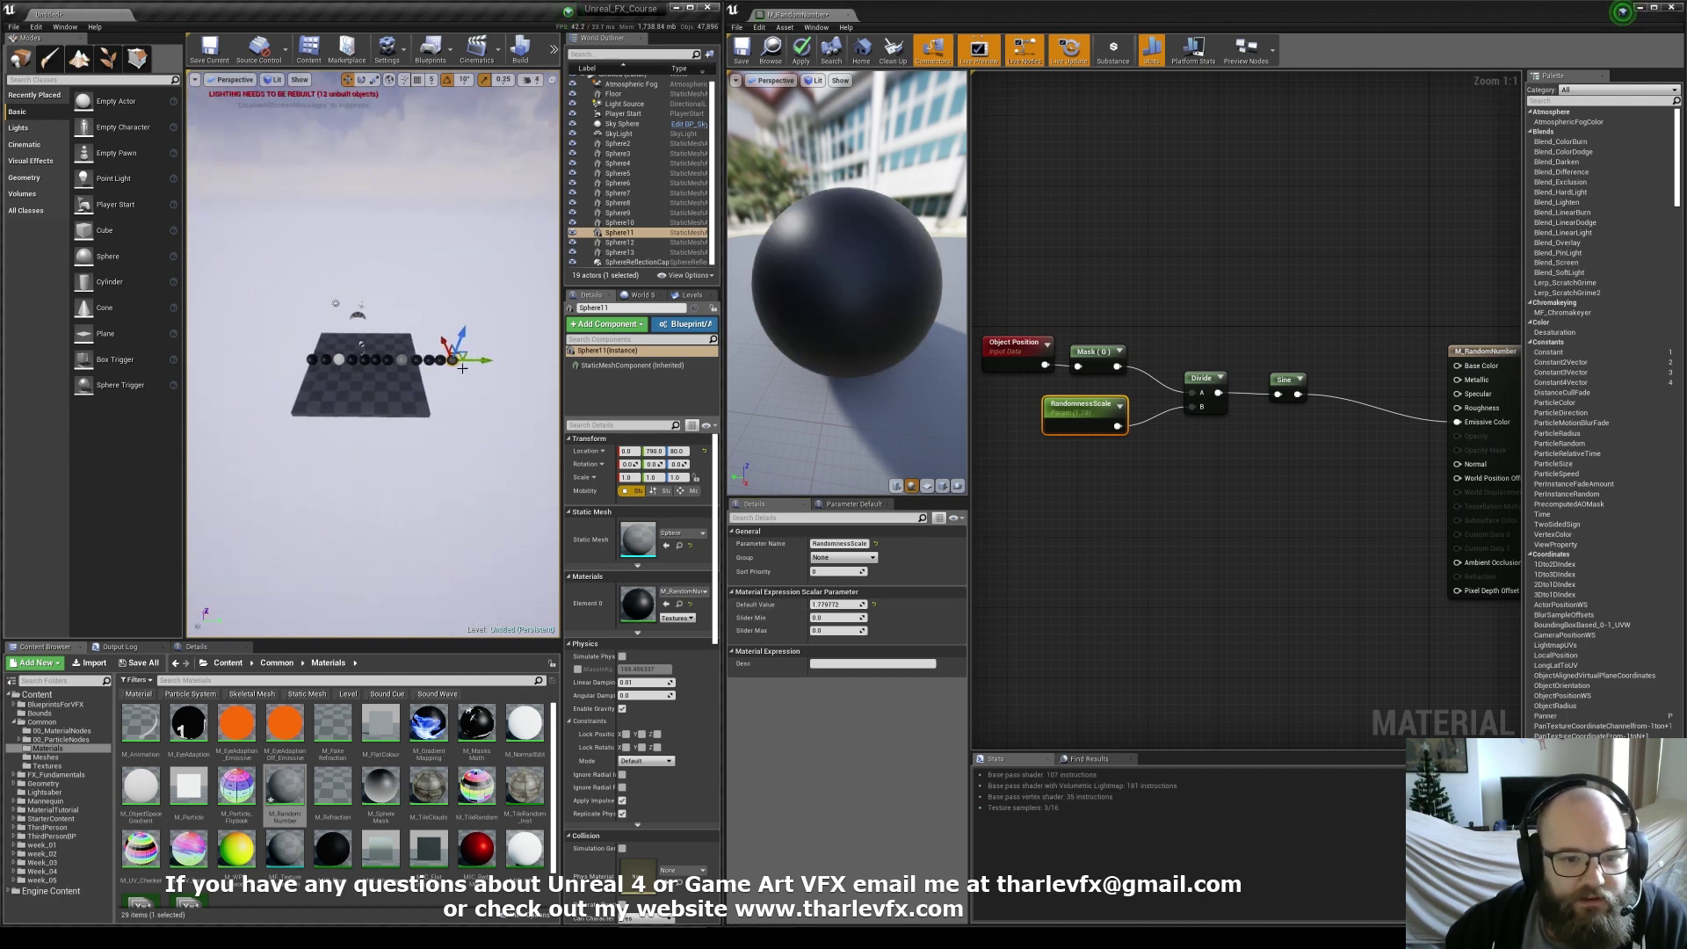
pyautogui.hotkey('shift', 'e')
pyautogui.keyDown('alt'); pyautogui.moveTo(312, 360); pyautogui.dragTo(494, 361); pyautogui.keyUp('alt')
pyautogui.press('Escape')
pyautogui.press('a')
pyautogui.moveTo(456, 378)
pyautogui.mouseDown(button='right')
pyautogui.moveTo(492, 369)
pyautogui.moveTo(471, 365)
pyautogui.mouseUp(button='right')
# Raise the RandomnessScale default value to about 2163 and check the brightness pattern along the extended row
pyautogui.click(1076, 501)
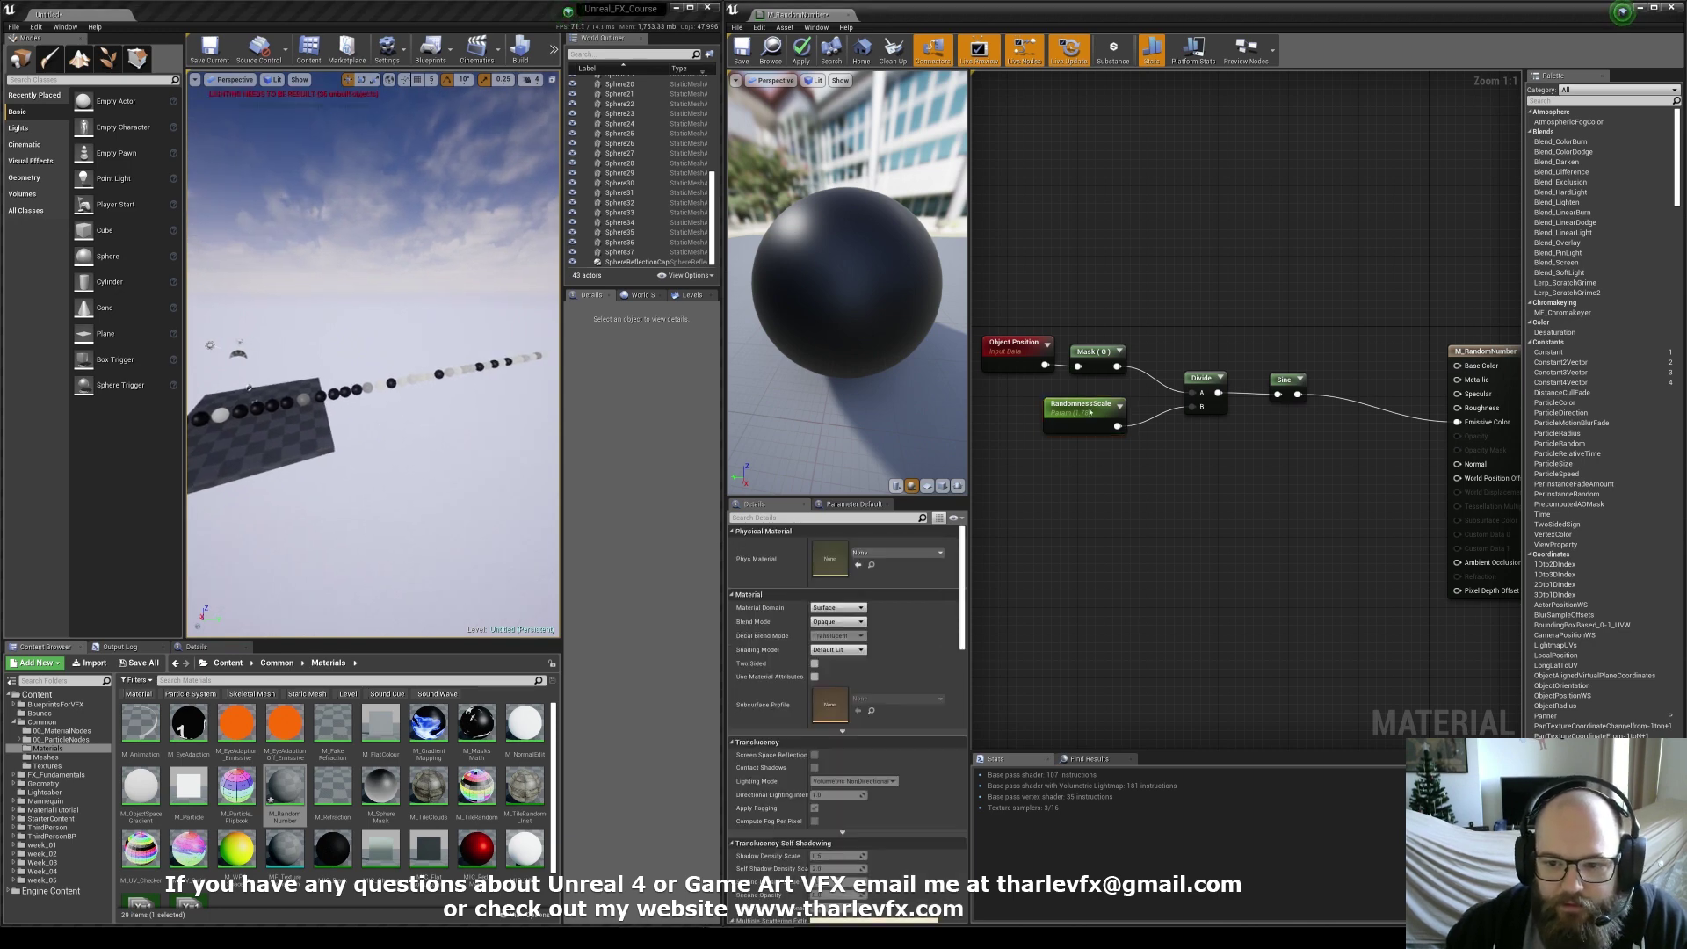
pyautogui.click(1078, 413)
pyautogui.moveTo(833, 604); pyautogui.dragTo(919, 605)
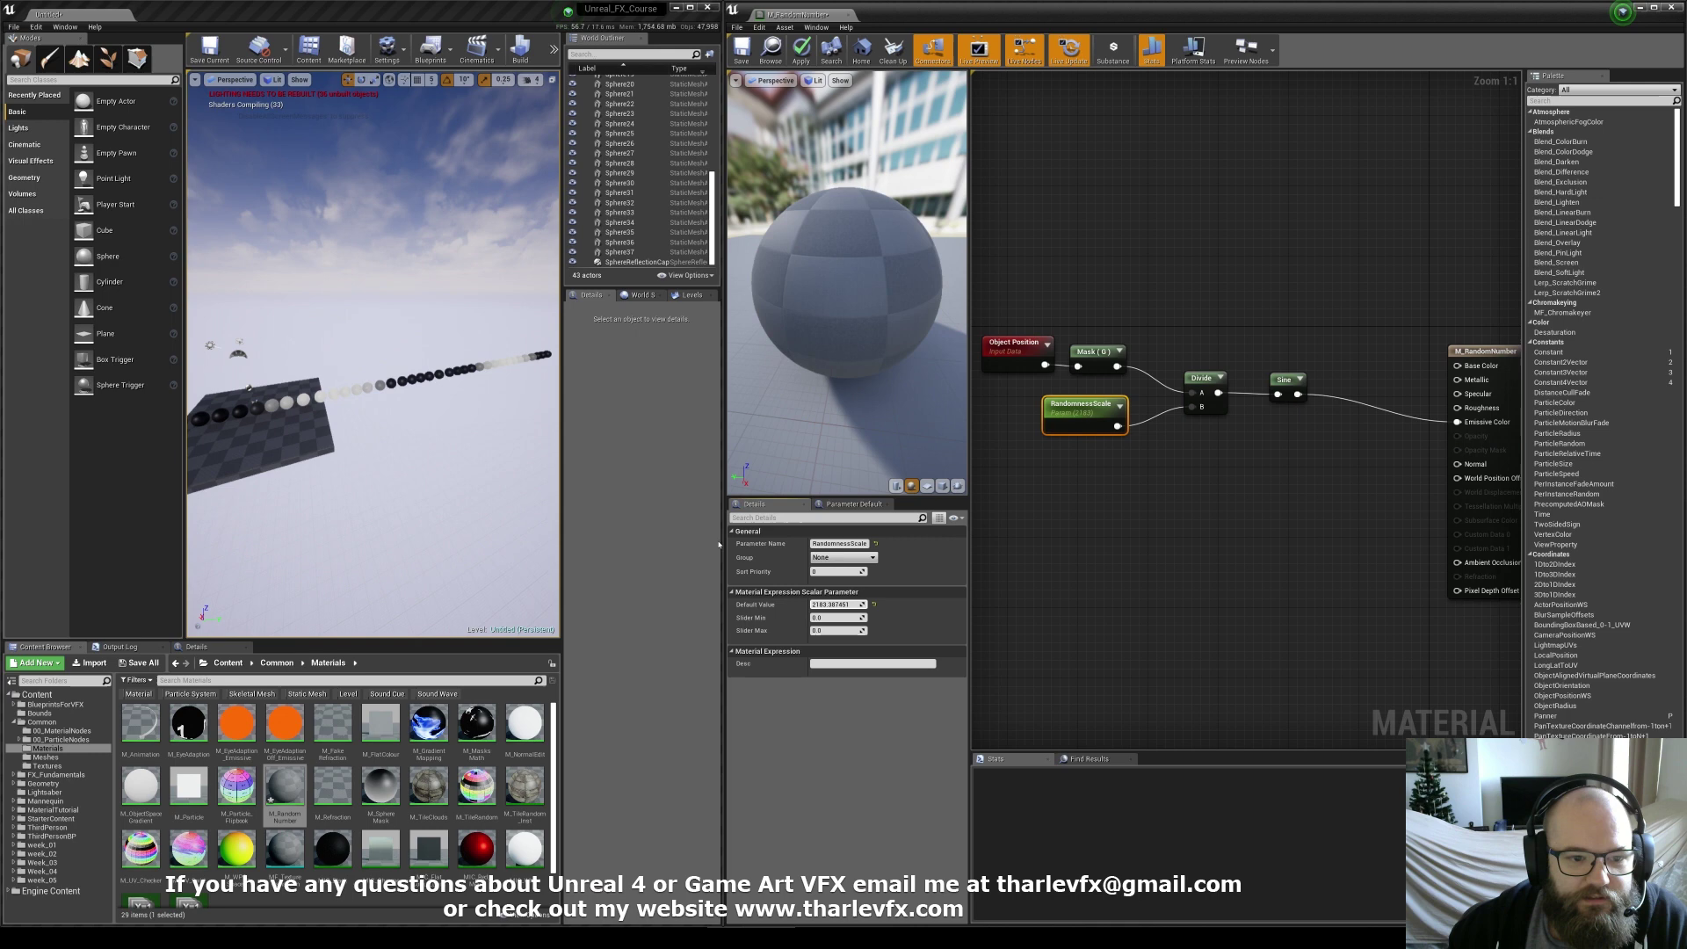
pyautogui.moveTo(439, 378); pyautogui.dragTo(434, 389, button='right')
pyautogui.press('s')
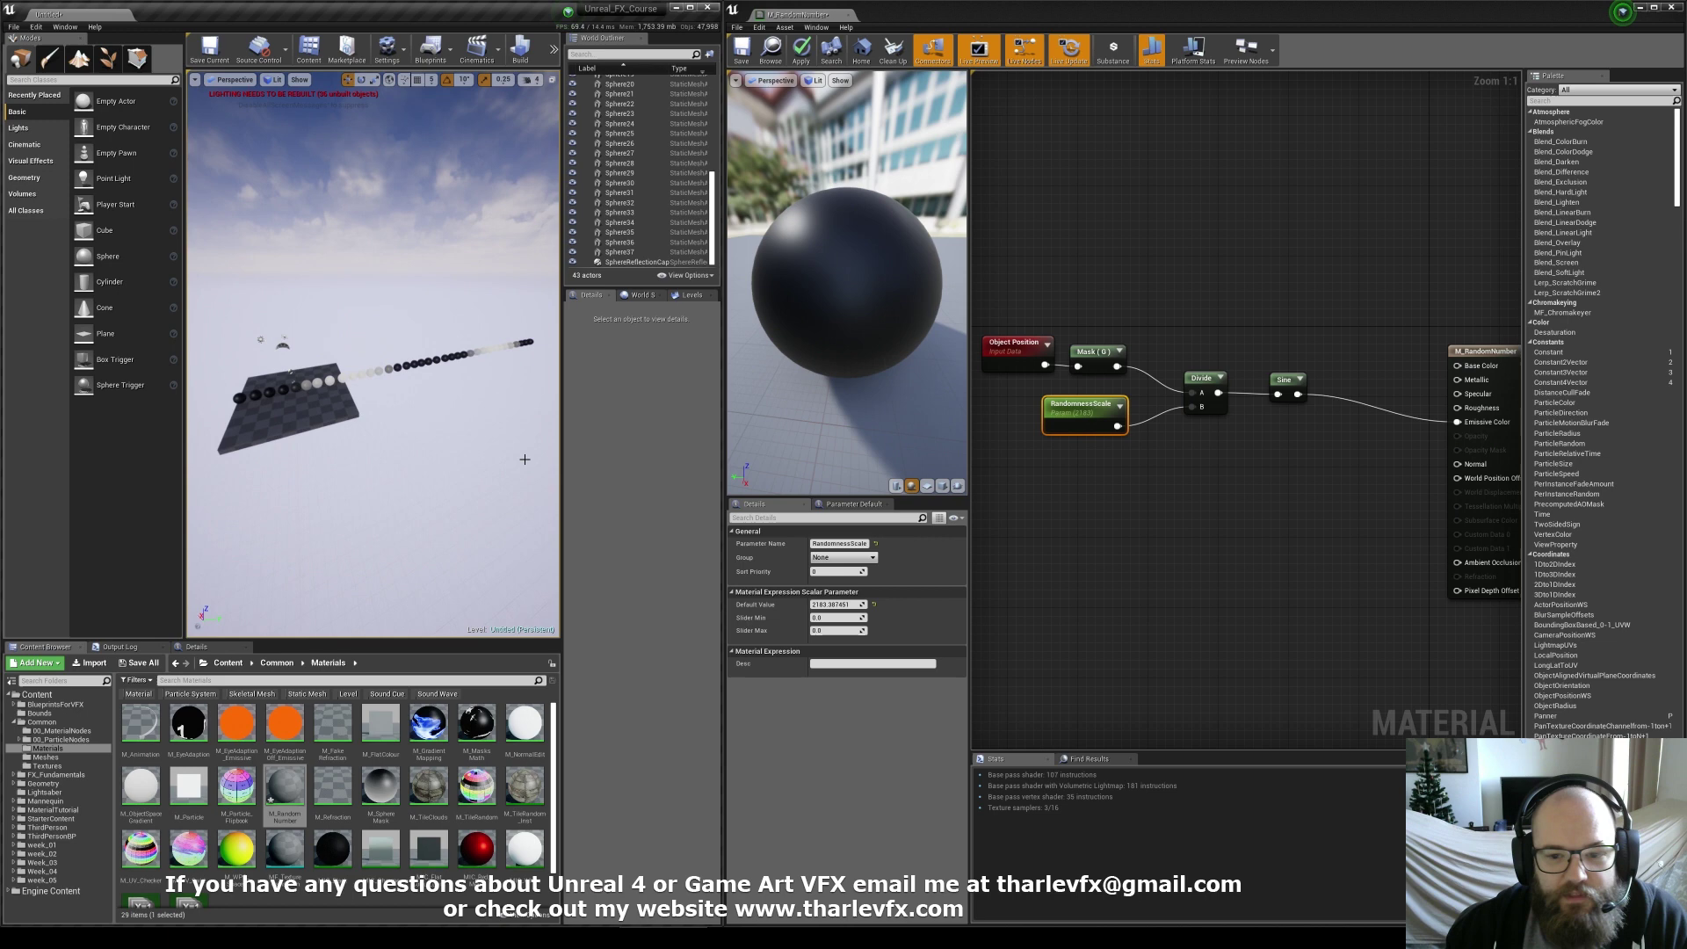
# Add a Multiply node below the graph with the Sine output feeding its A input
pyautogui.click(1139, 441)
pyautogui.moveTo(1299, 394); pyautogui.dragTo(1181, 507)
pyautogui.write('mul')
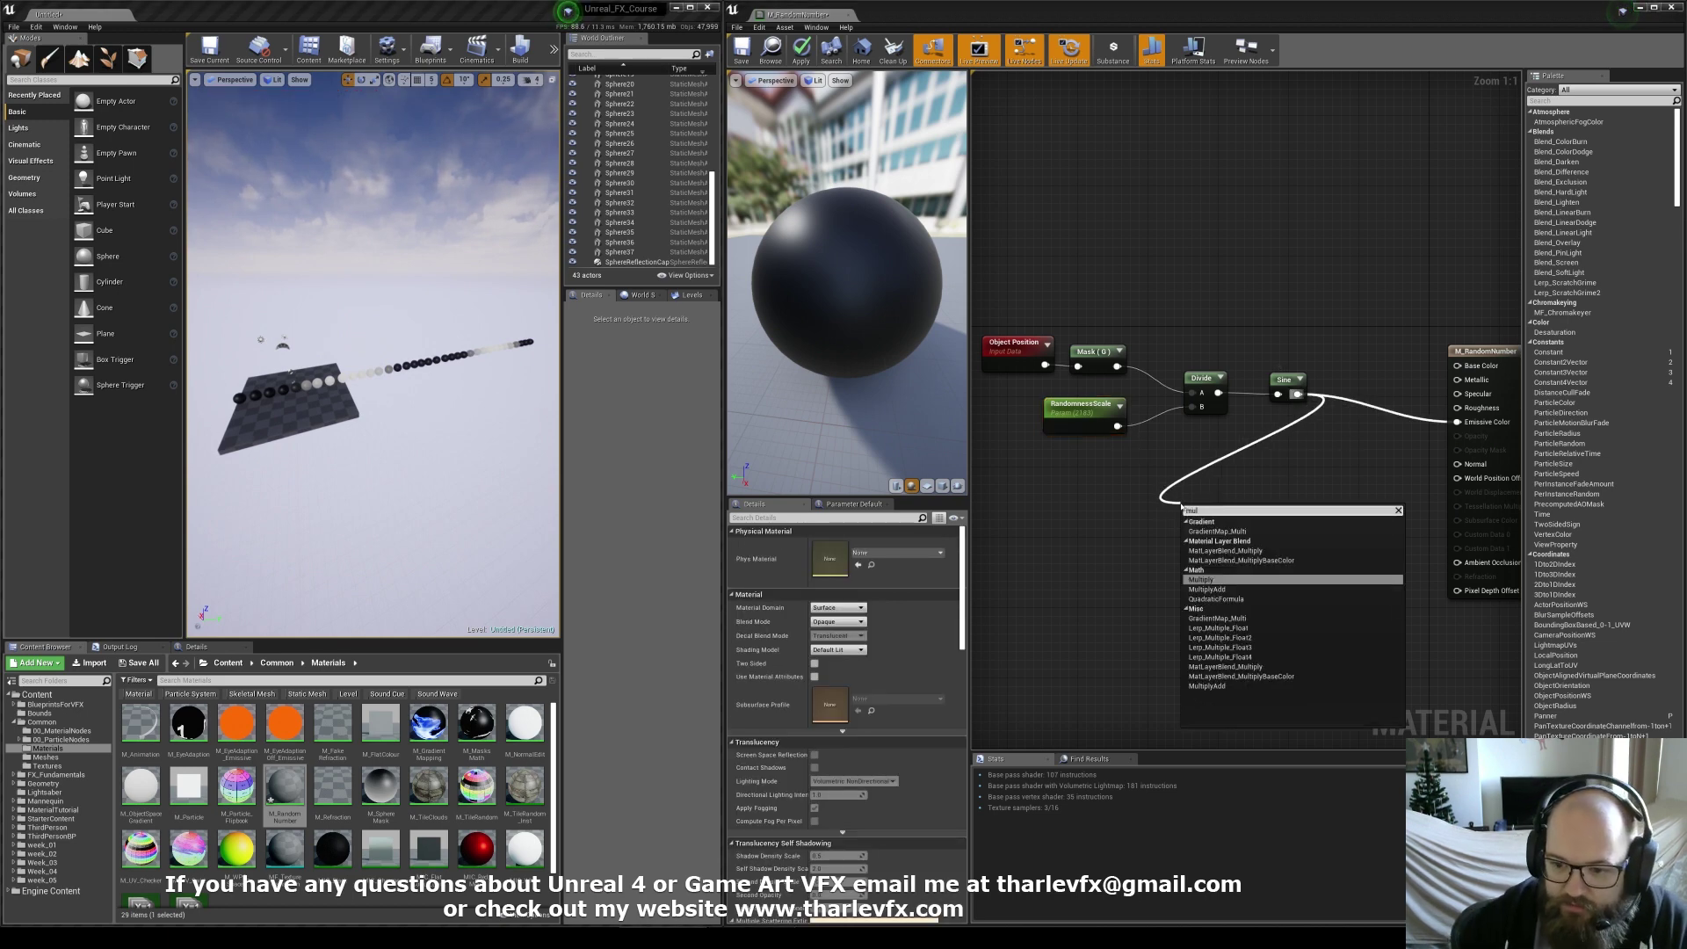
pyautogui.press('Return')
pyautogui.press('m')
pyautogui.click(1186, 508)
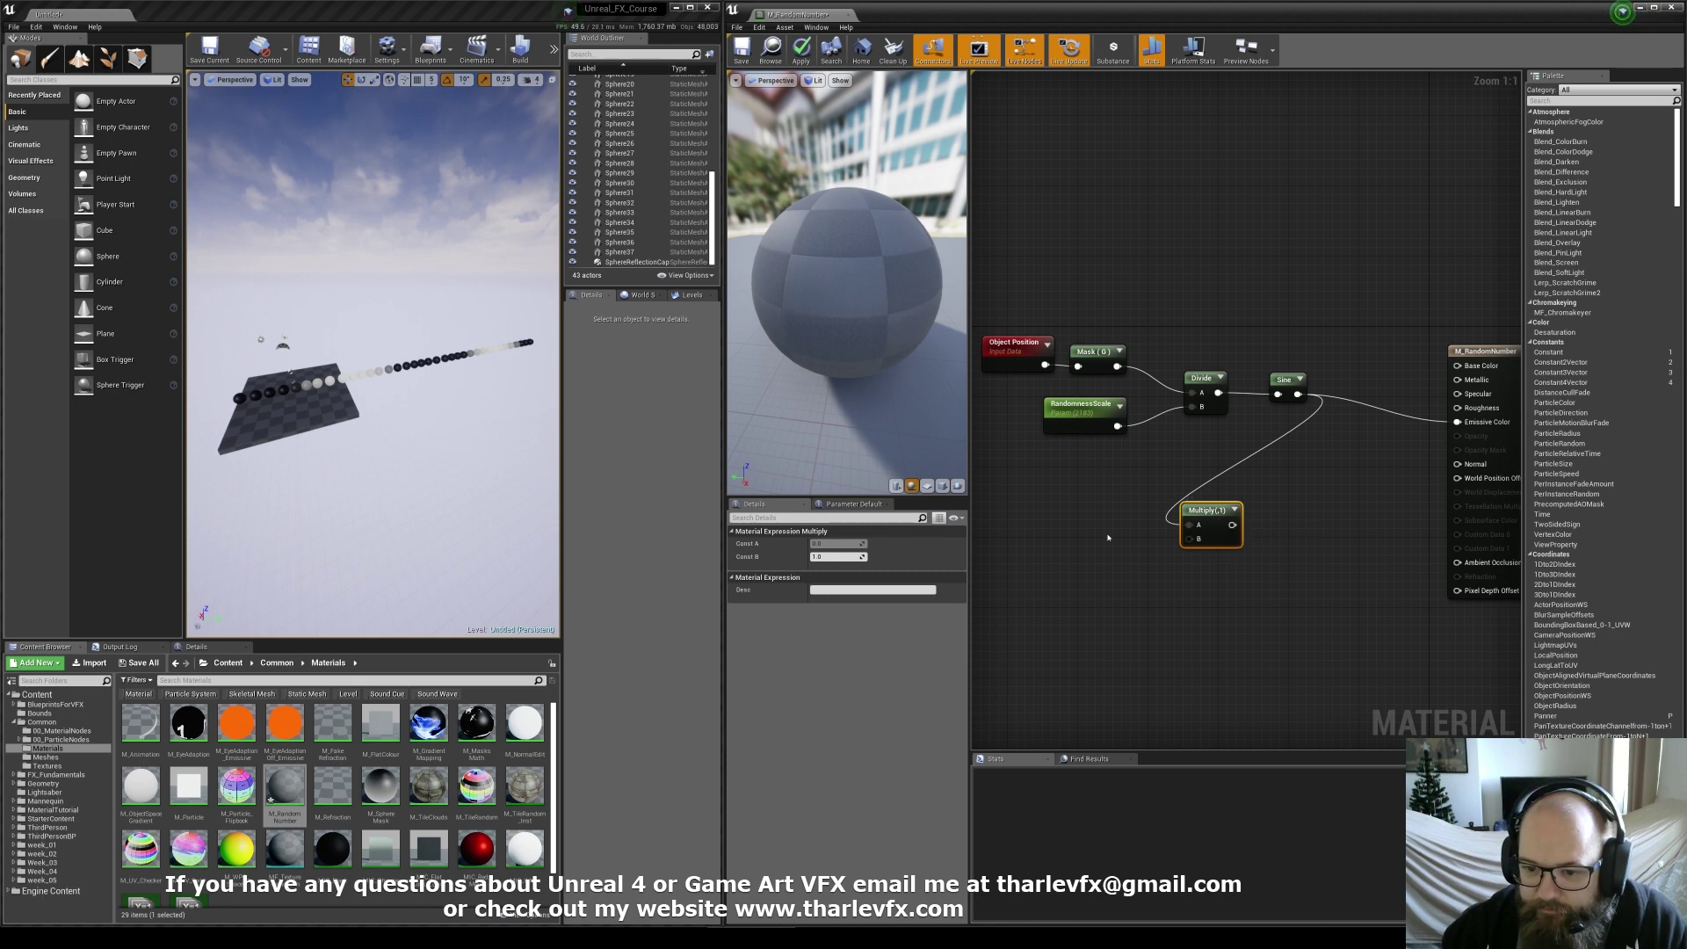
pyautogui.press('v')
pyautogui.click(1058, 517)
pyautogui.click(1077, 576)
pyautogui.press('Delete')
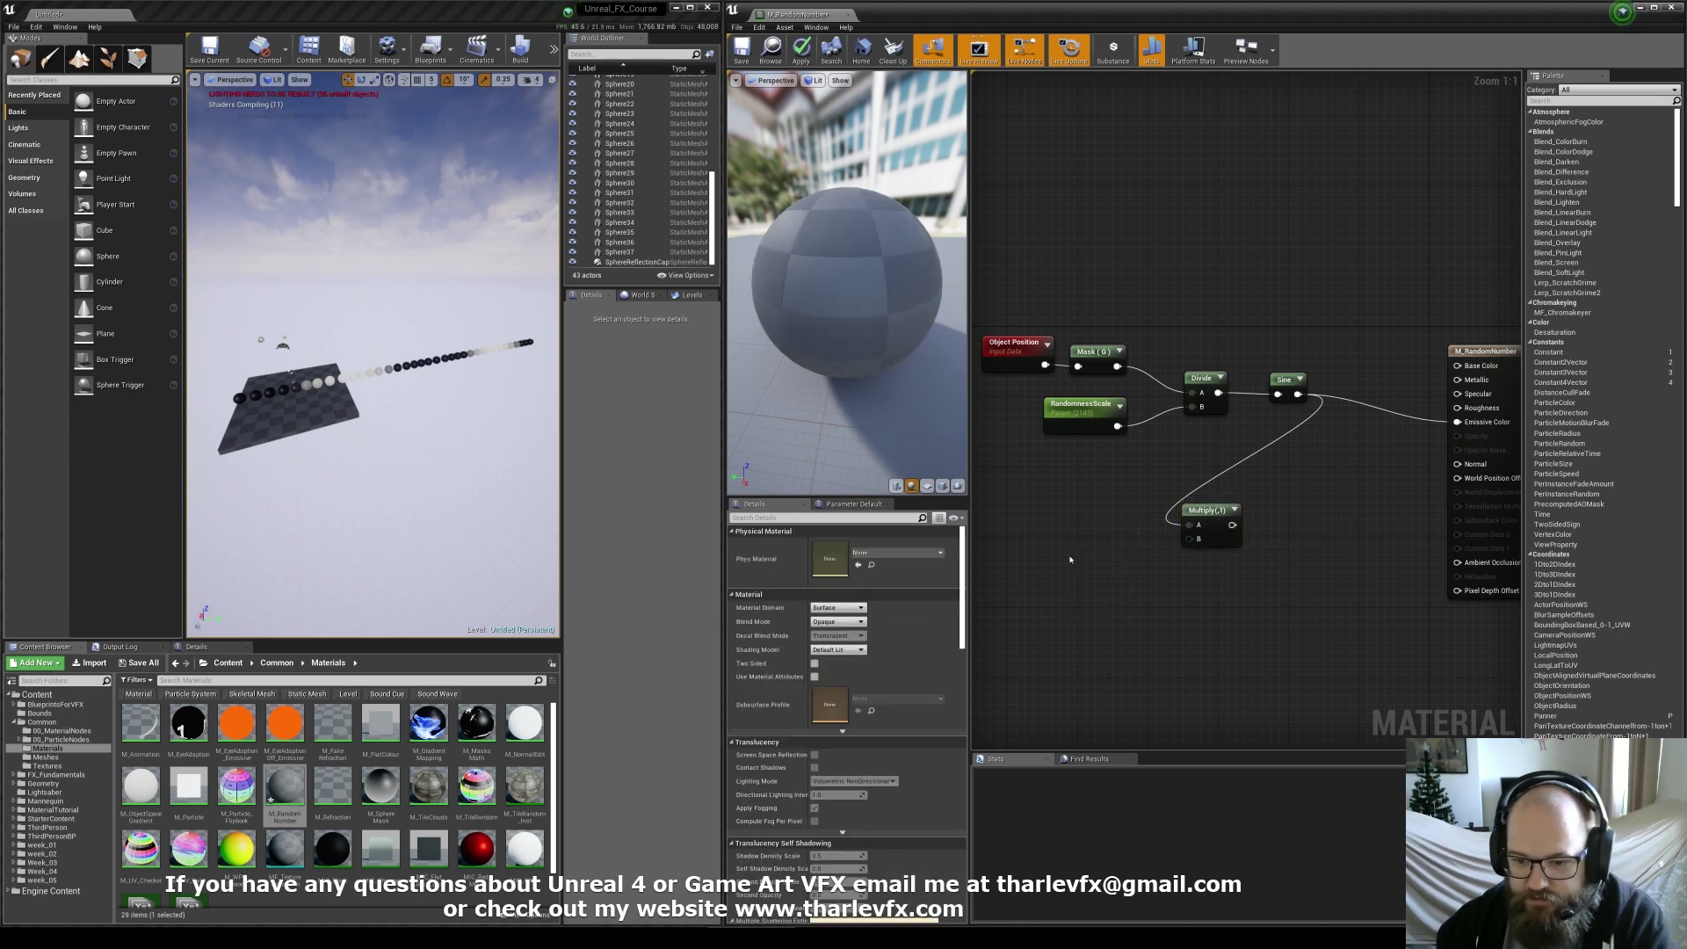
# Add a Constant3Vector set to blue (0, 0, 1) and connect it to the Multiply node's B input
pyautogui.press('3')
pyautogui.click(1069, 521)
pyautogui.click(835, 584)
pyautogui.write('1')
pyautogui.press('Return')
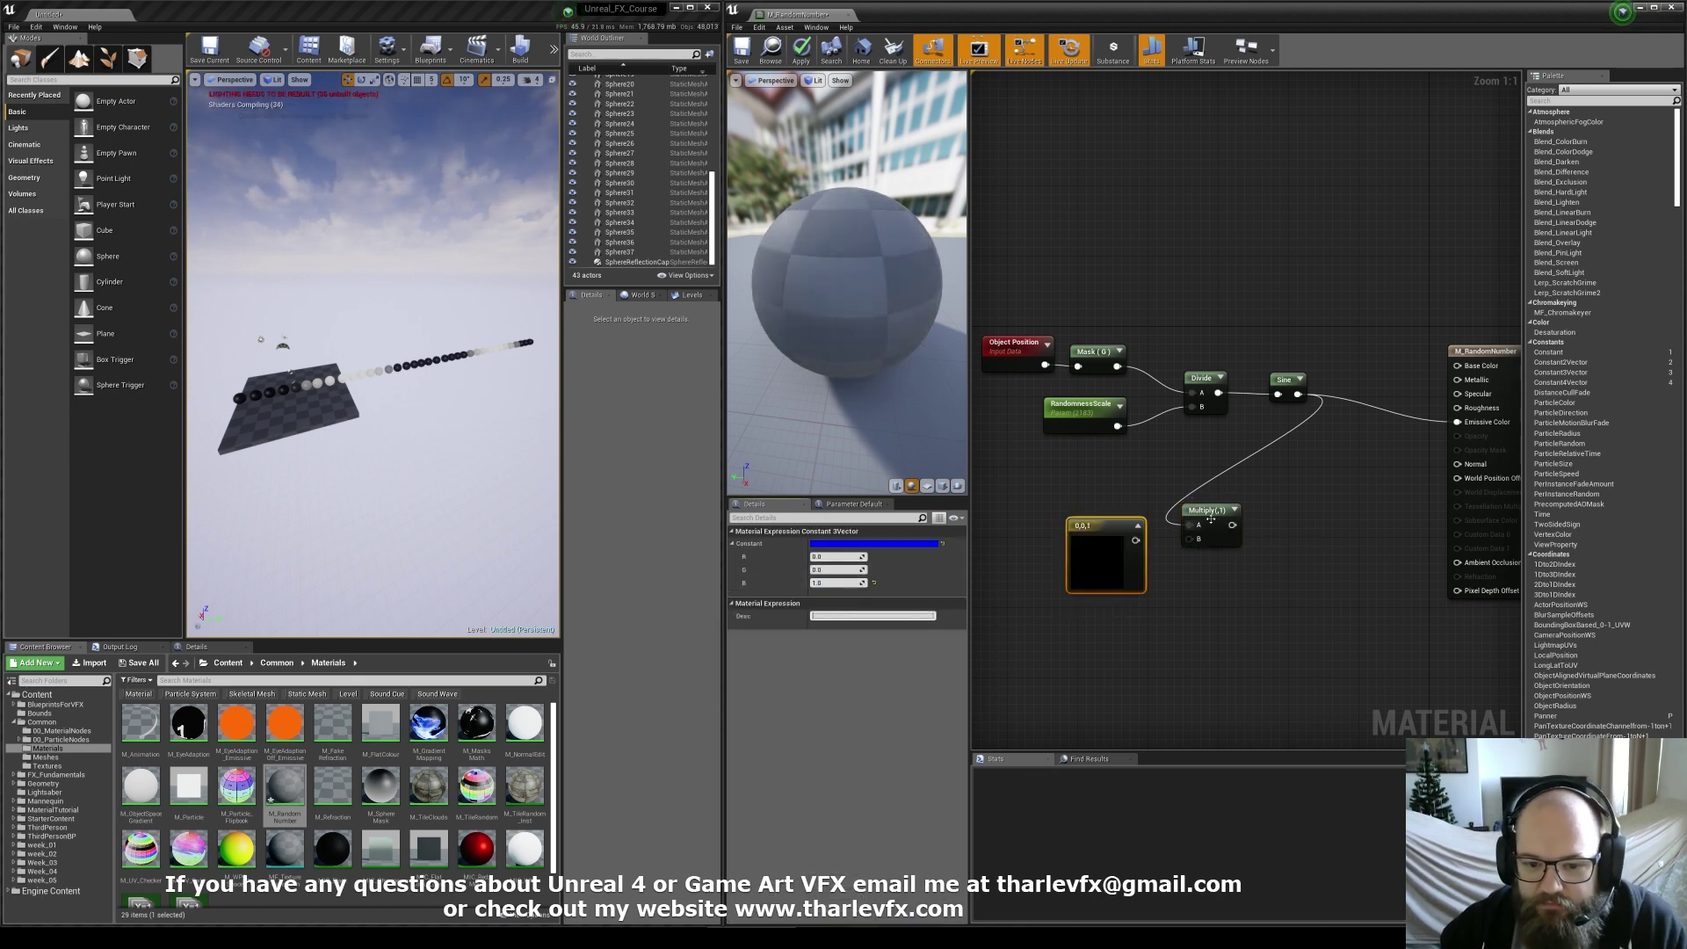
pyautogui.moveTo(1190, 540); pyautogui.dragTo(1112, 570)
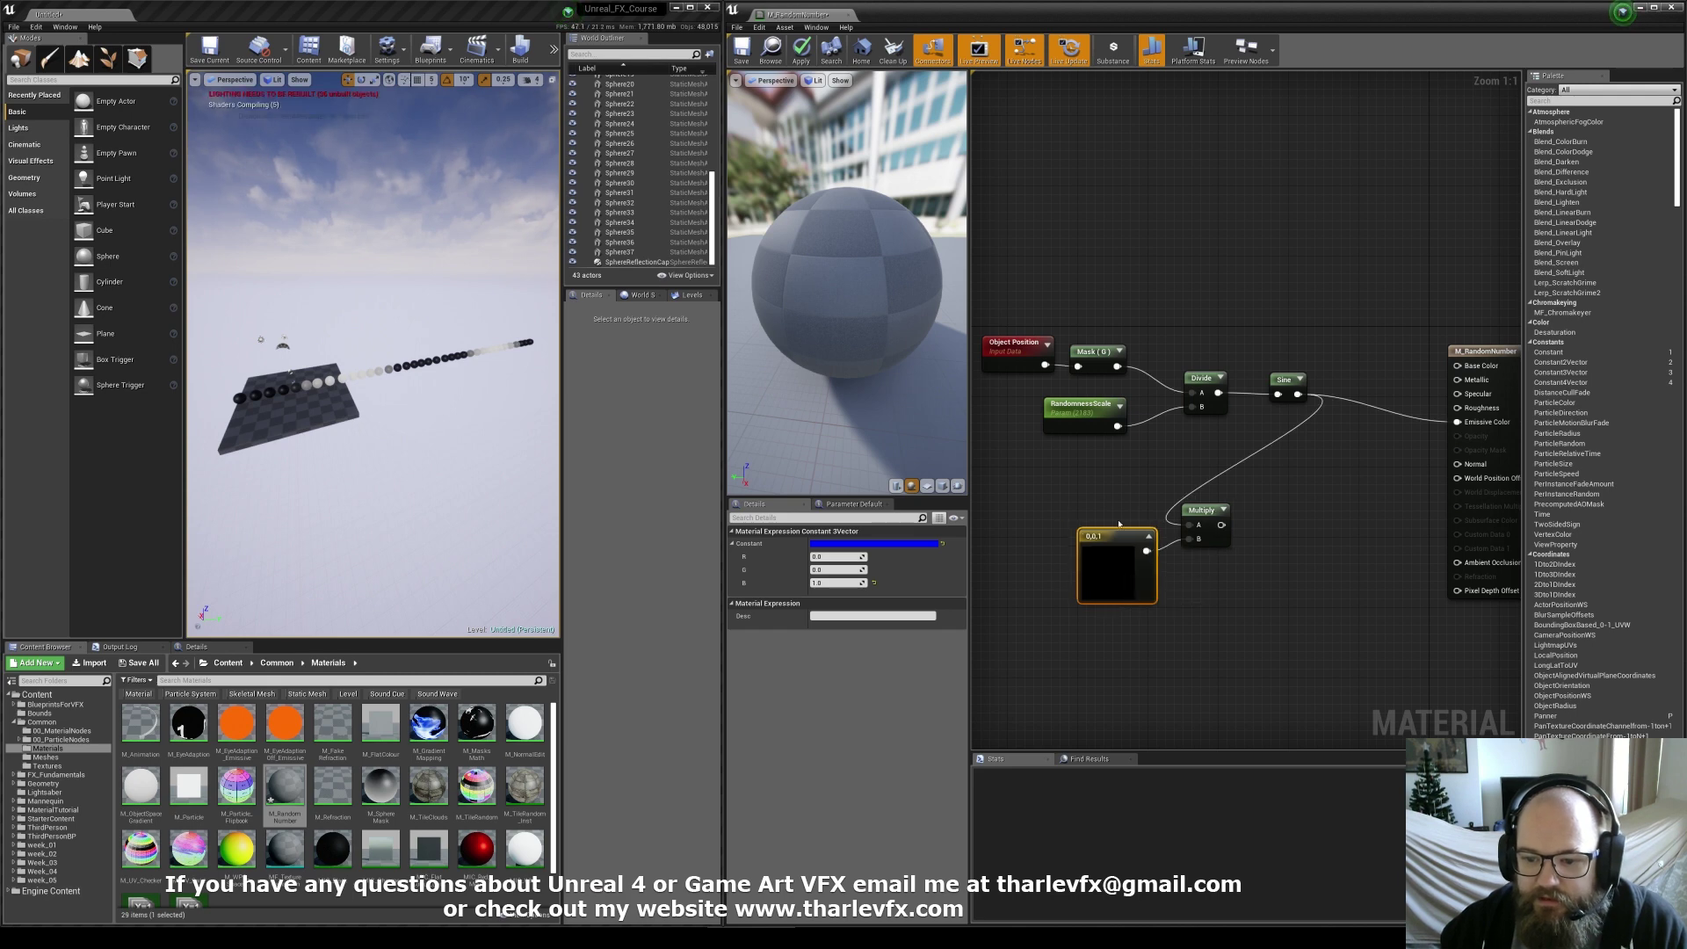
# Add a second Multiply node fed by the output of the blue-tinted Multiply node
pyautogui.click(1103, 503)
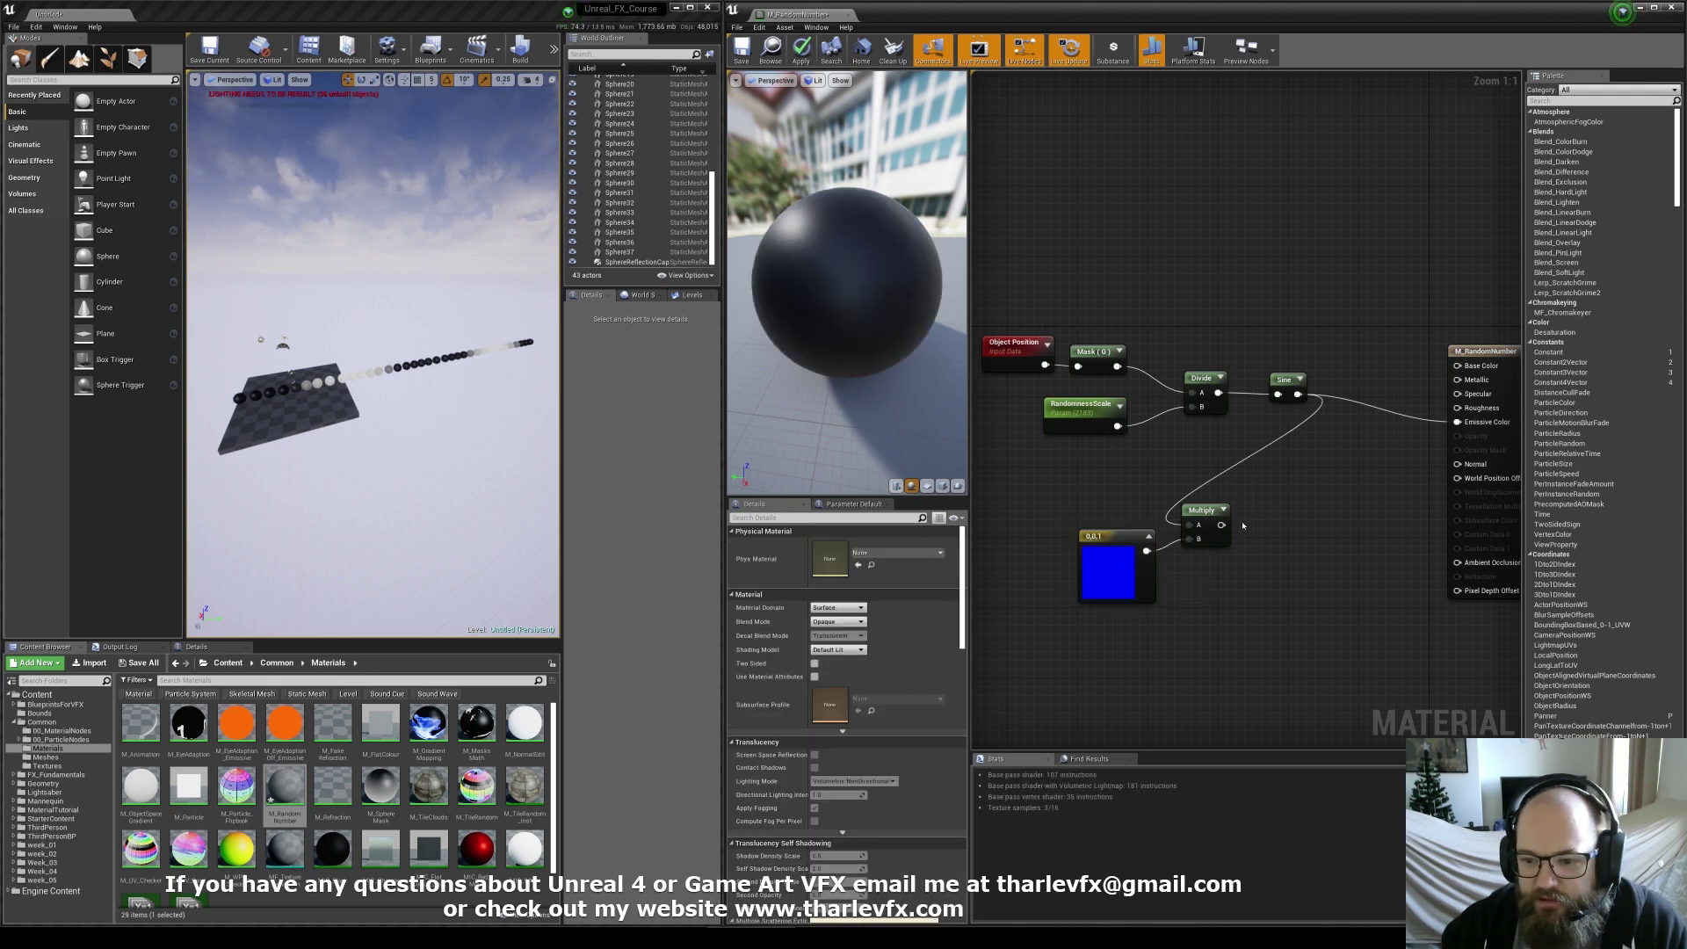
pyautogui.moveTo(1221, 525); pyautogui.dragTo(1272, 524)
pyautogui.write('mul')
pyautogui.press('Return')
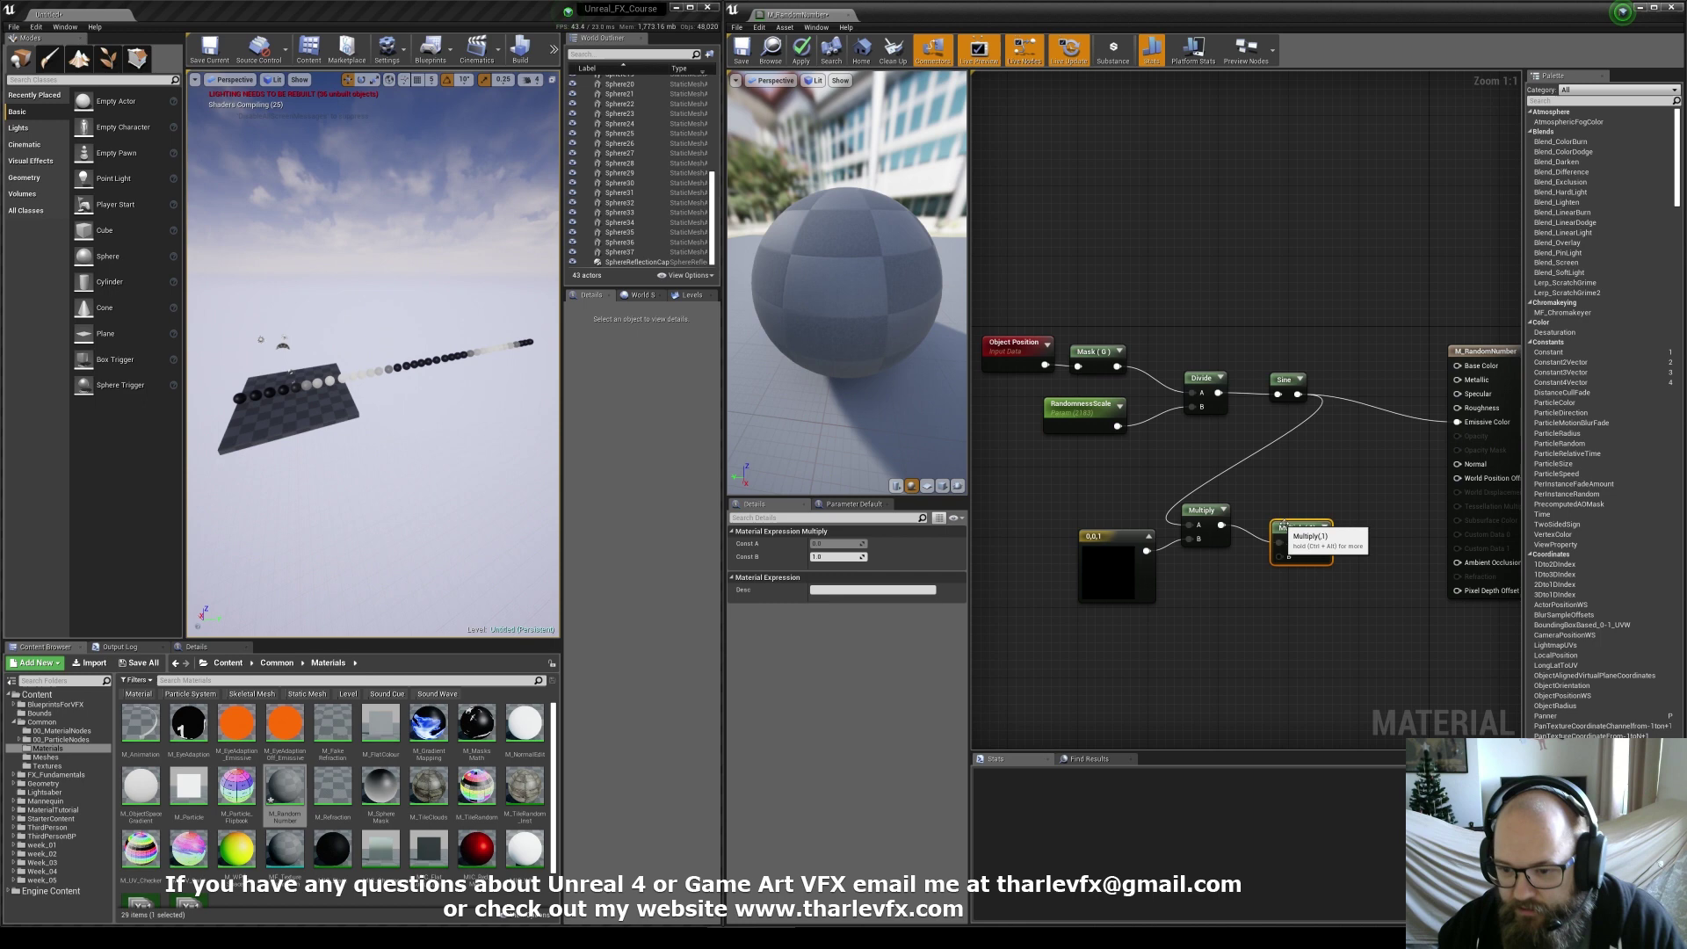
# Add a scalar parameter named SinHeight and connect it to the second Multiply node's B input
pyautogui.click(1182, 571)
pyautogui.write('SinHeight')
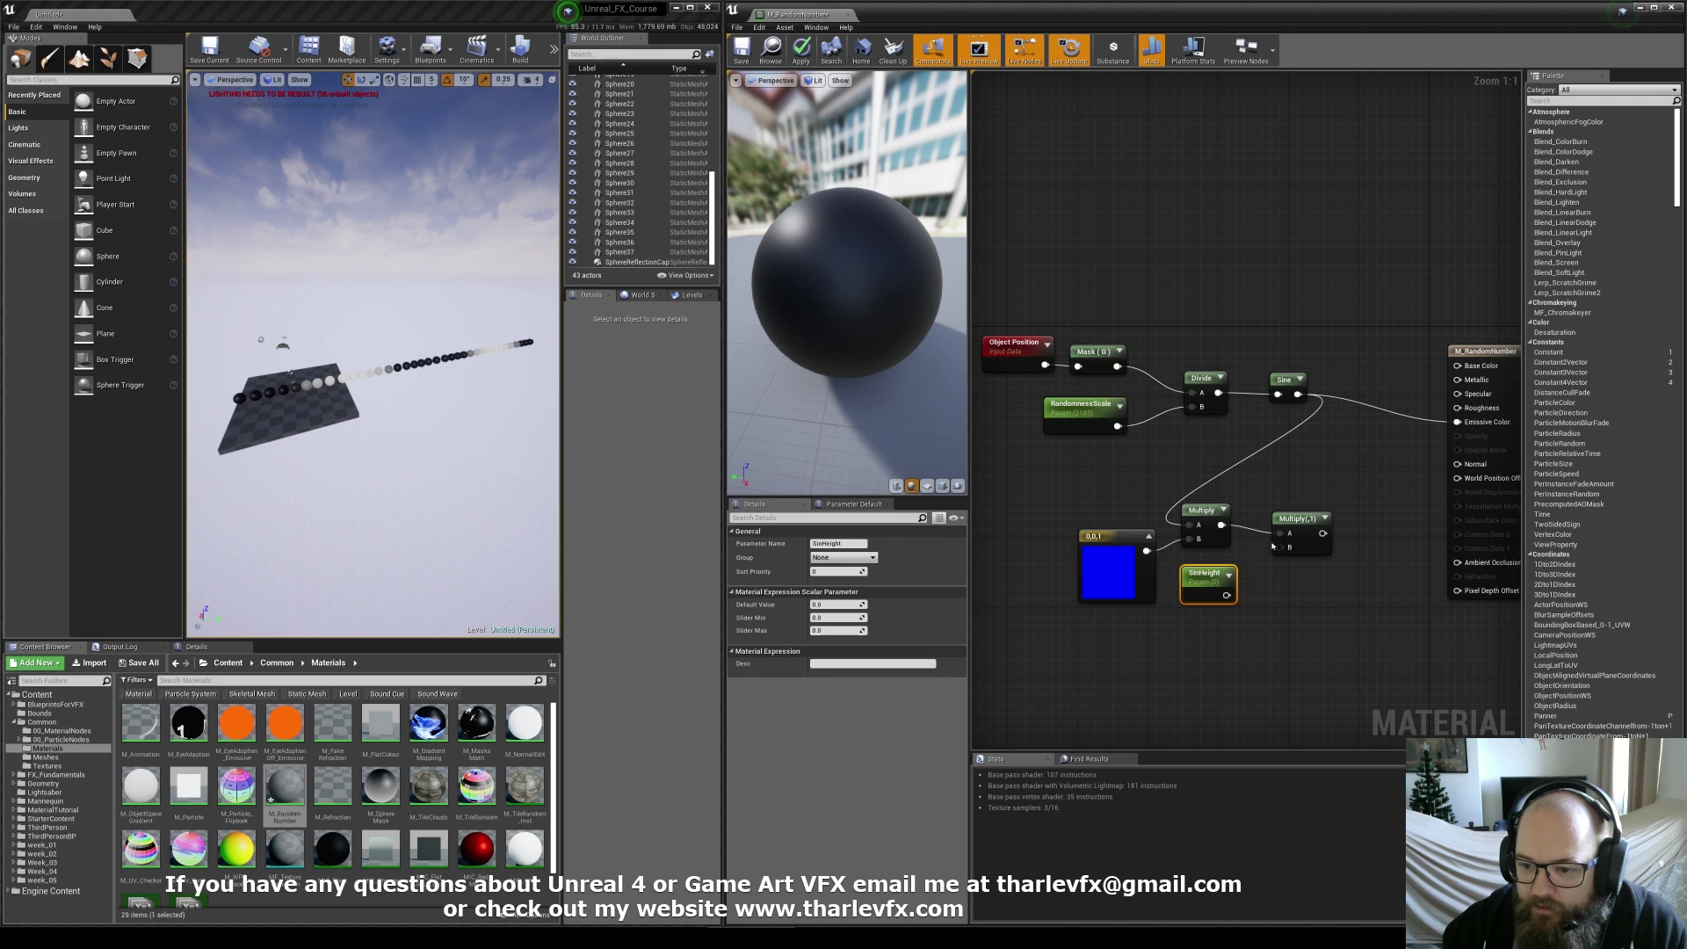
pyautogui.moveTo(1272, 545); pyautogui.dragTo(1243, 593)
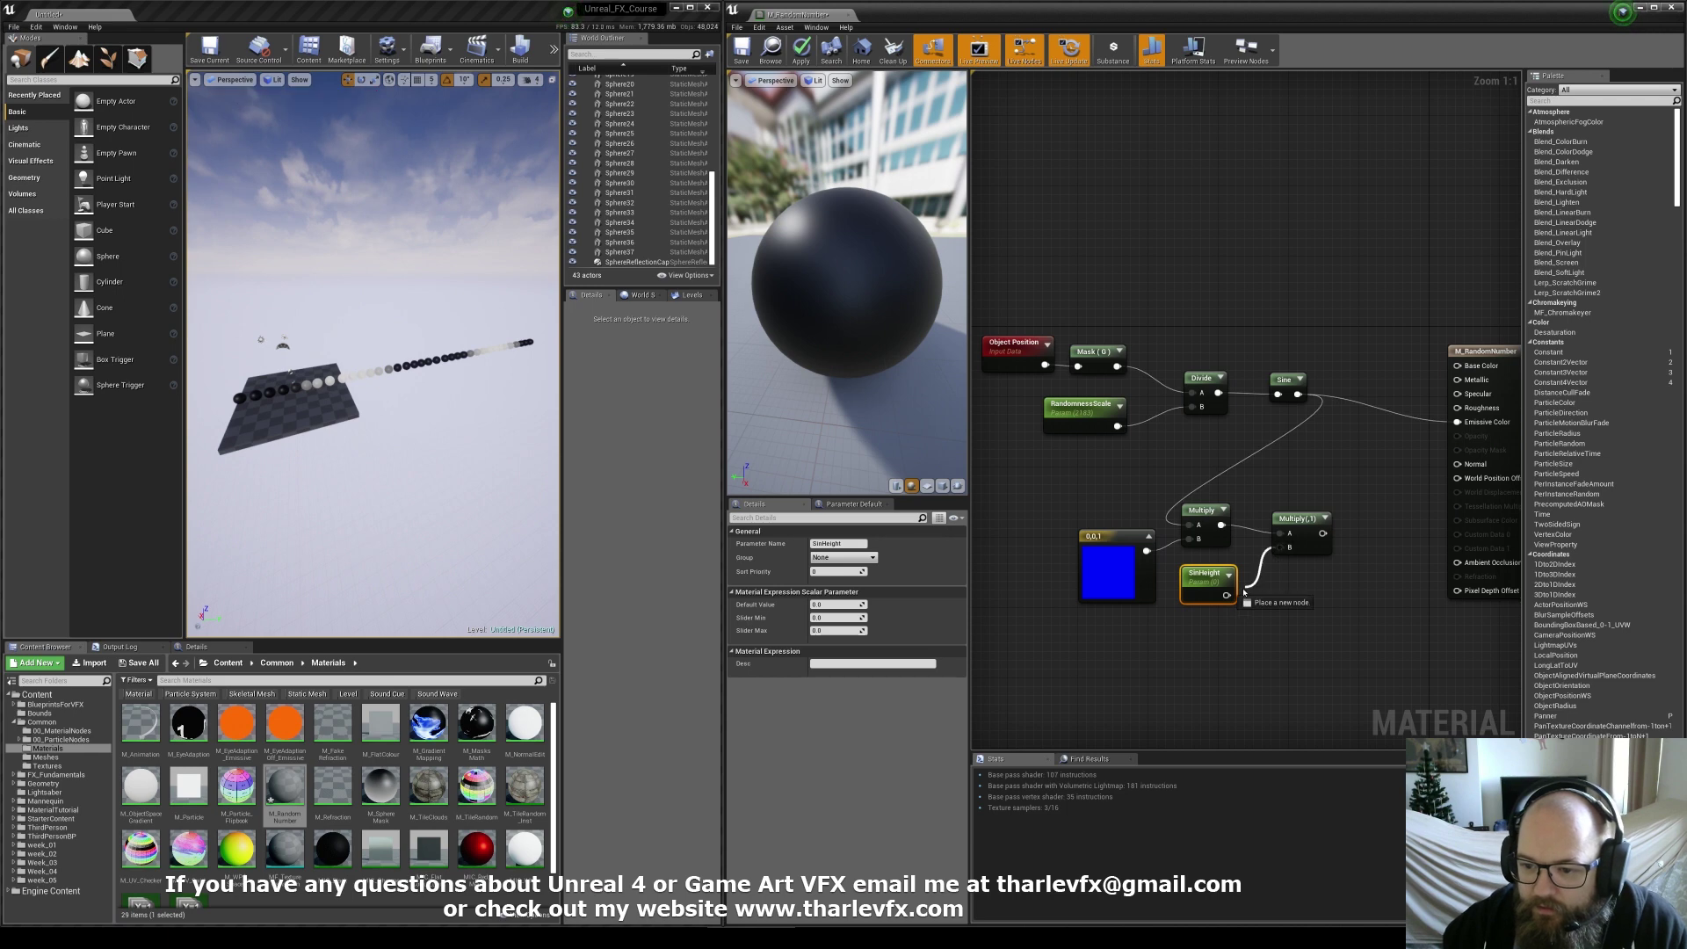
# Connect the second Multiply node's output to World Position Offset and apply the material changes
pyautogui.moveTo(1312, 533); pyautogui.dragTo(1456, 478)
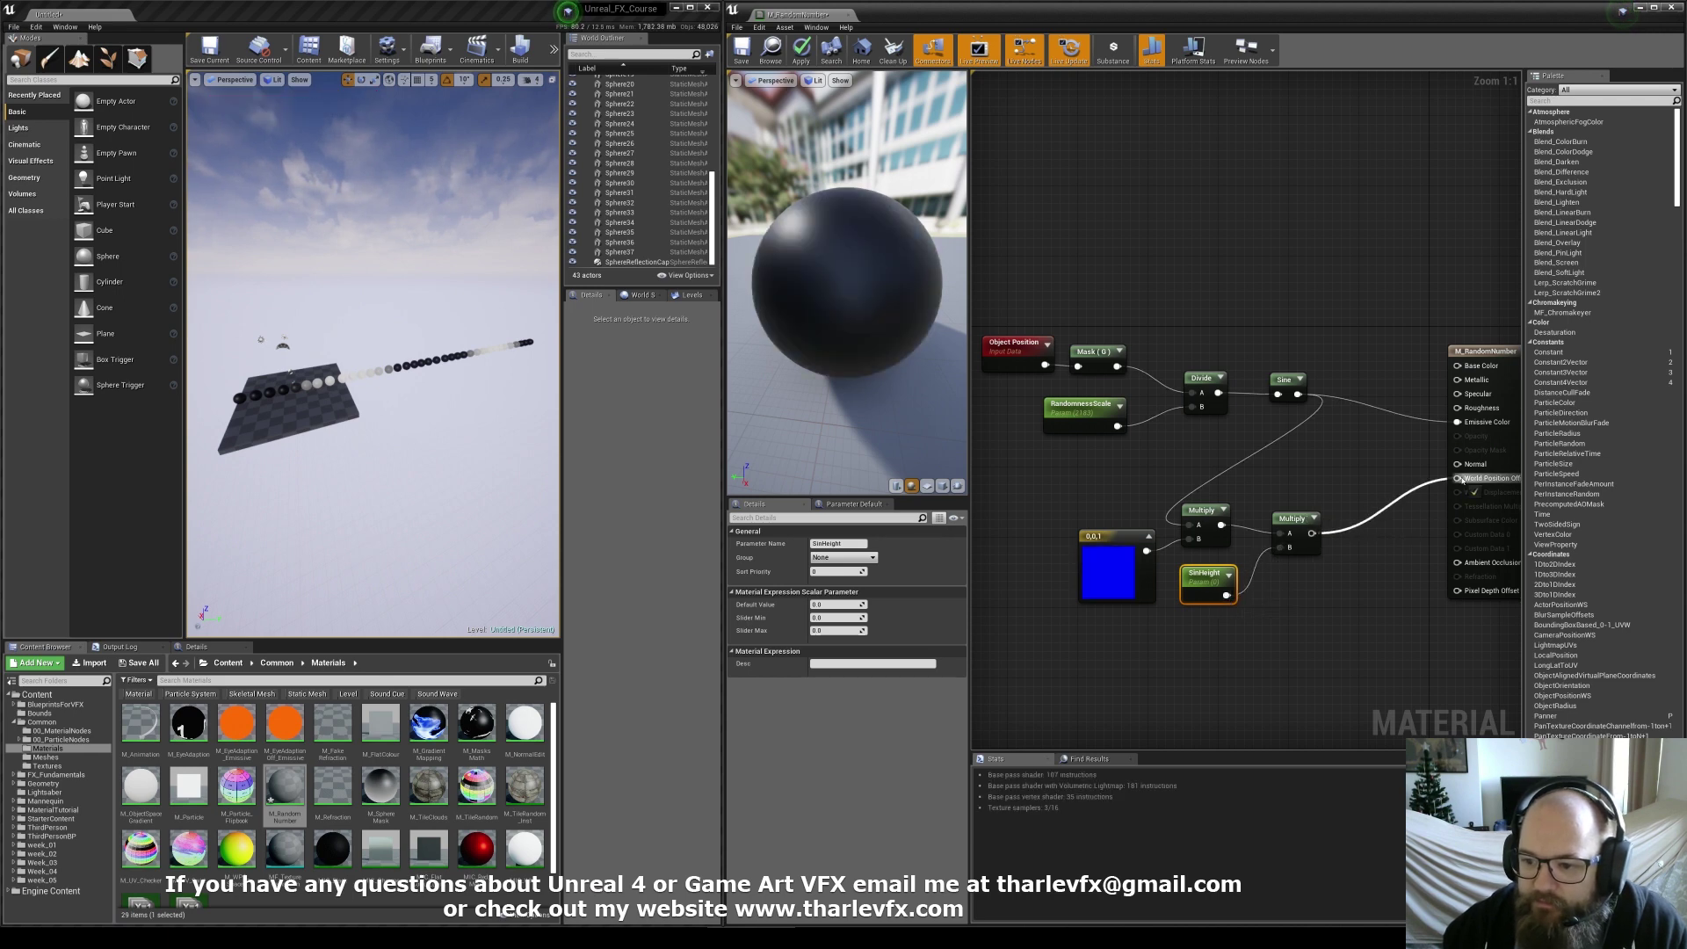
pyautogui.click(1374, 479)
pyautogui.click(1184, 580)
pyautogui.click(801, 51)
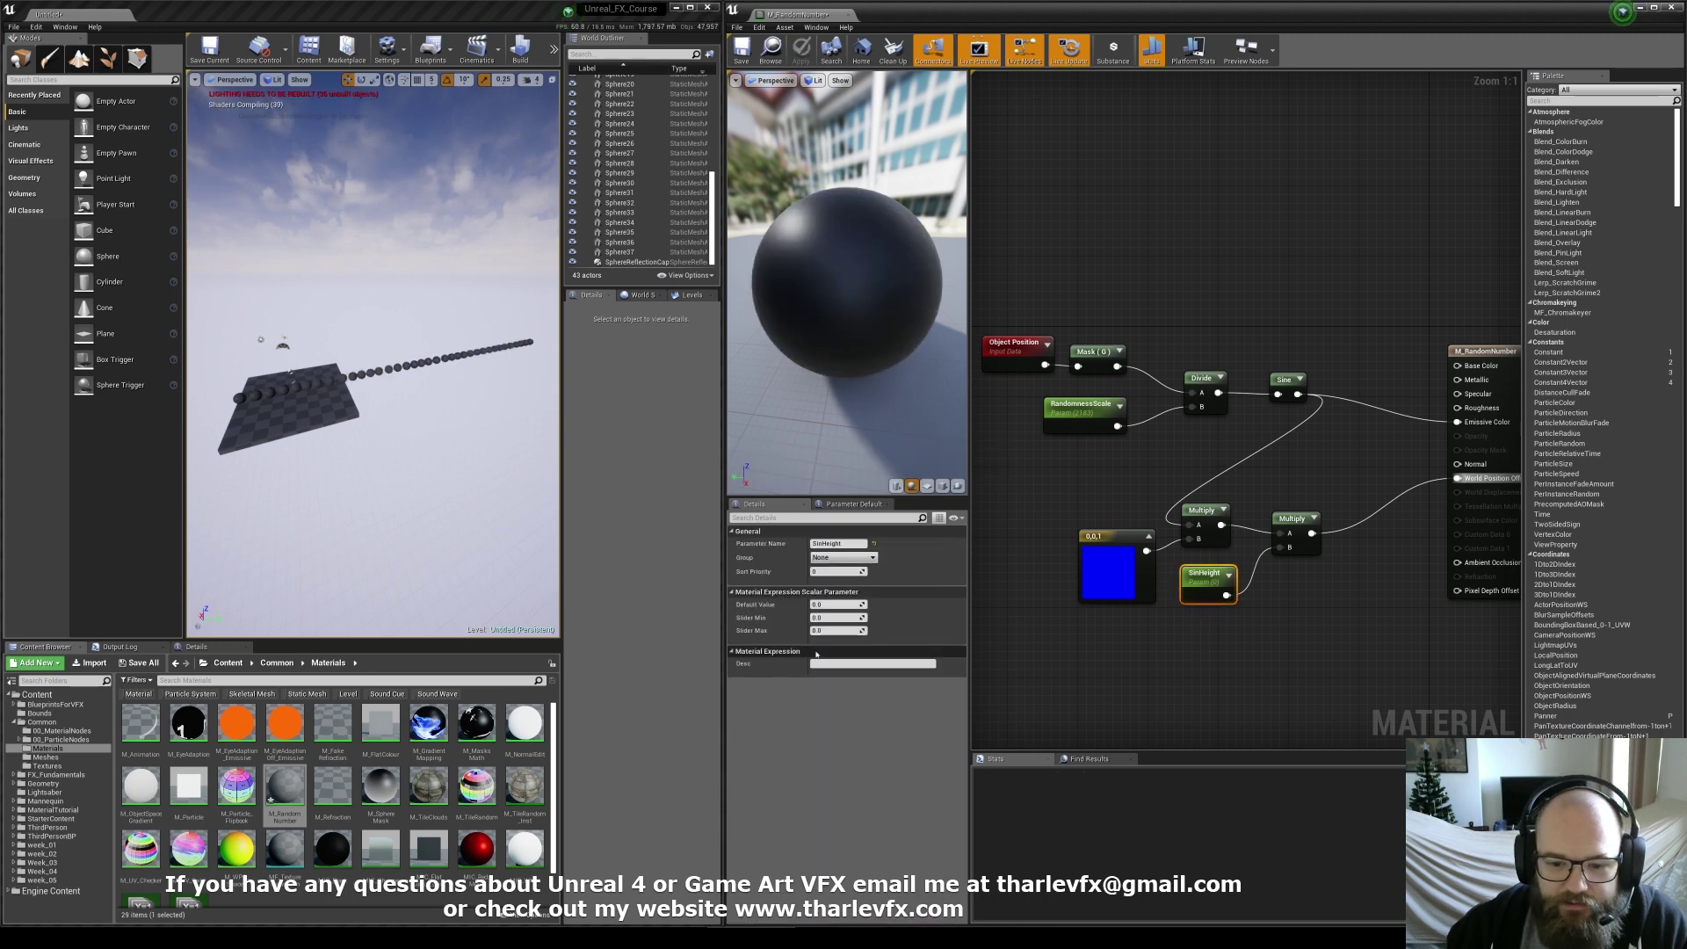
# Set the SinHeight default value to about 300 and the RandomnessScale default value to about 1010
pyautogui.moveTo(839, 605); pyautogui.dragTo(888, 604)
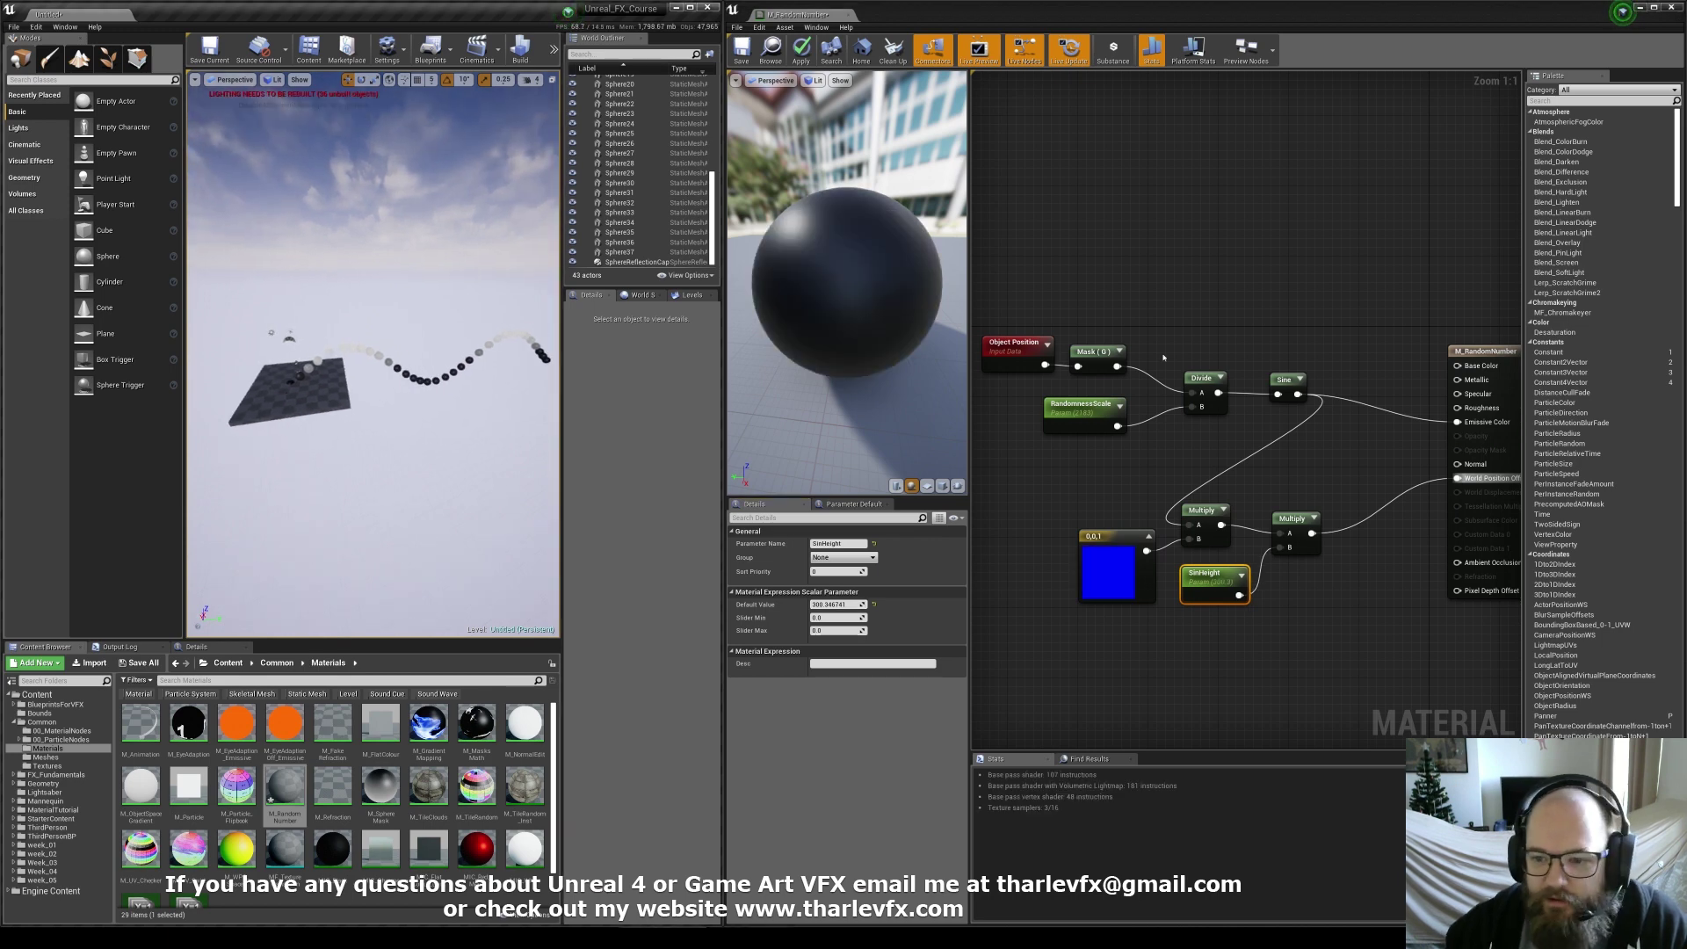
pyautogui.click(1081, 406)
pyautogui.moveTo(847, 605)
pyautogui.mouseDown()
pyautogui.moveTo(795, 605)
pyautogui.moveTo(848, 604)
pyautogui.moveTo(814, 604)
pyautogui.mouseUp()
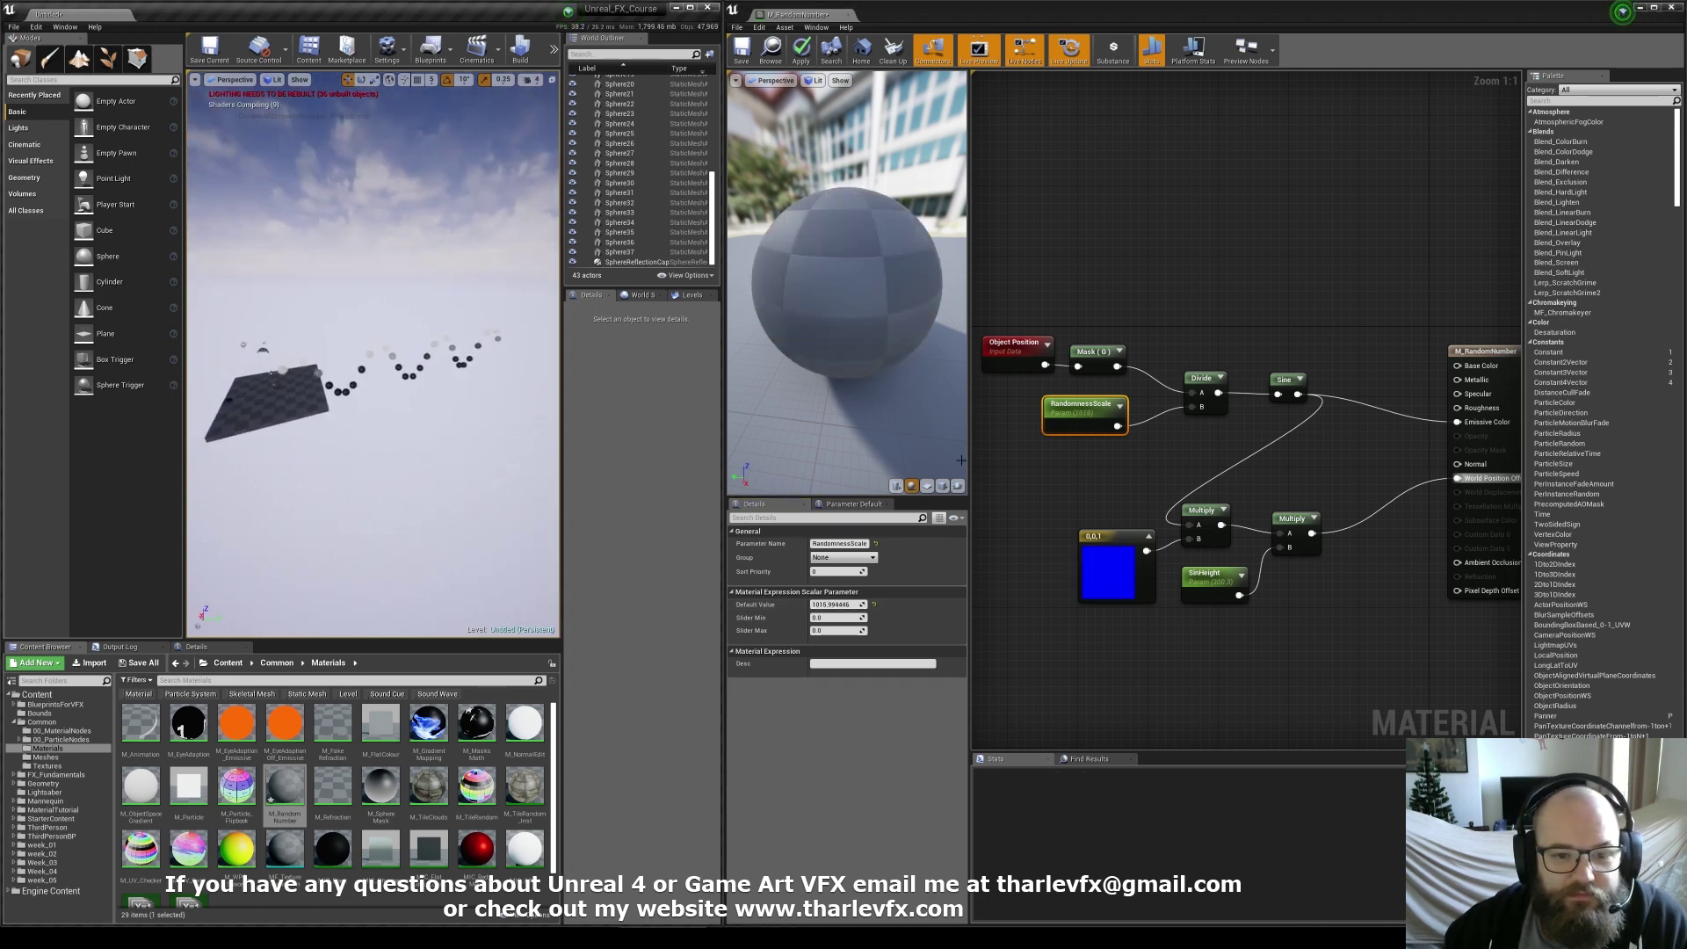
# Add a Frac node after Divide, route it to Emissive Color and the first Multiply instead of Sine, and apply the material
pyautogui.click(1295, 334)
pyautogui.moveTo(1219, 393); pyautogui.dragTo(1301, 335)
pyautogui.write('frac')
pyautogui.press('Return')
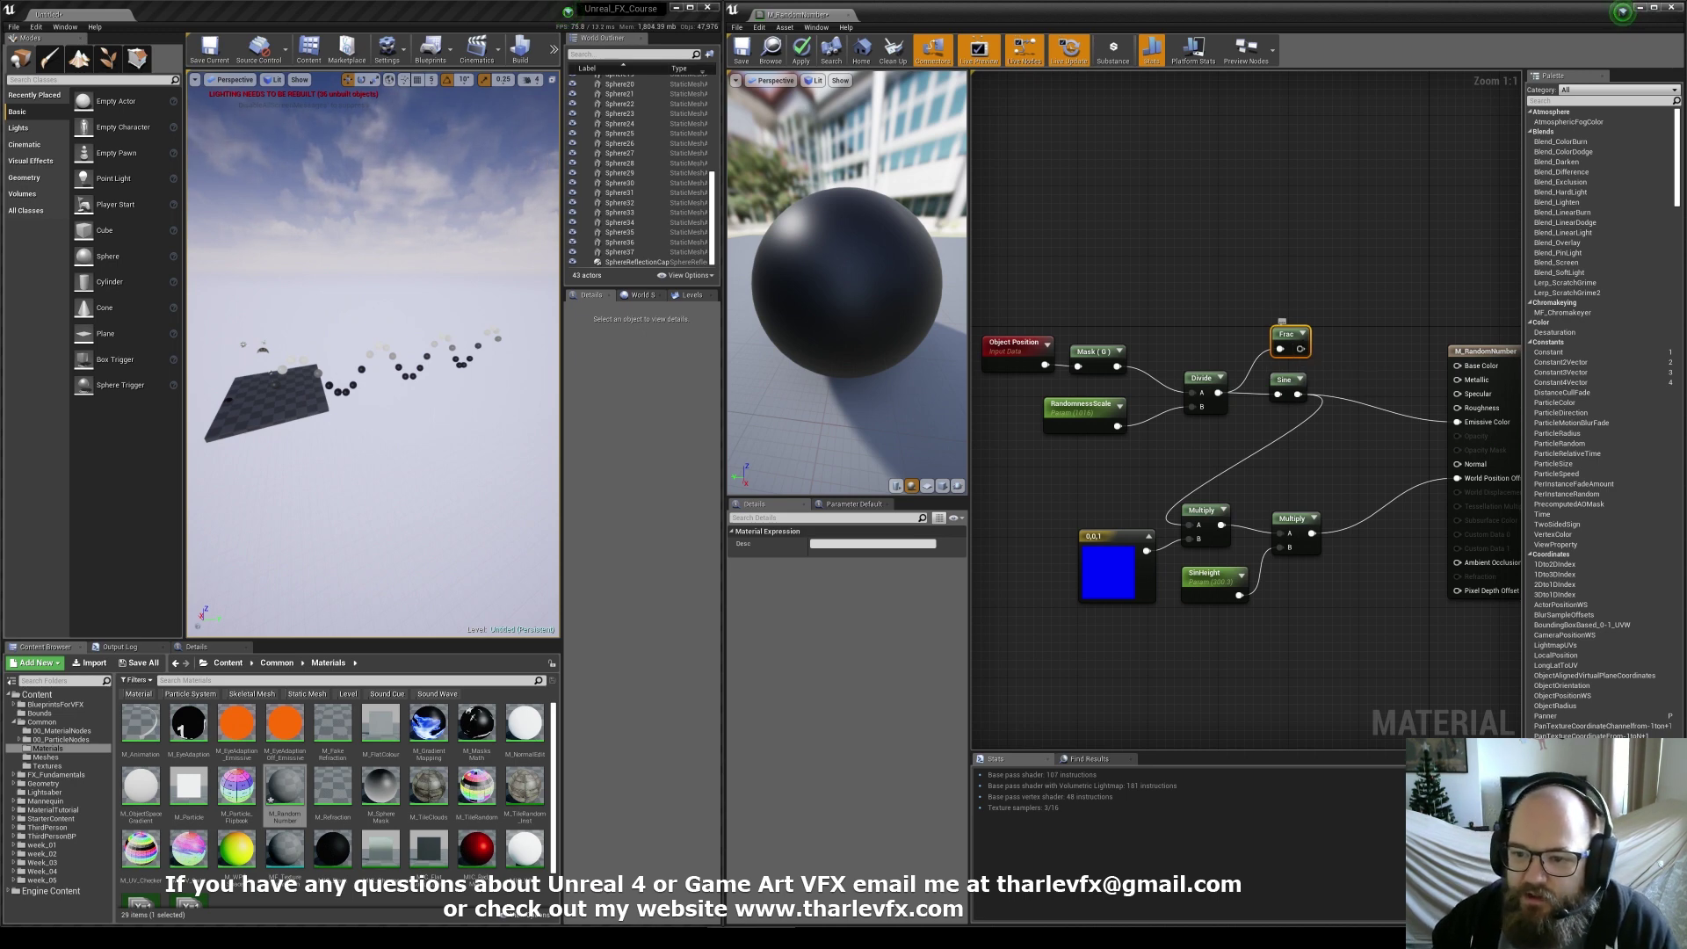
pyautogui.moveTo(1457, 422); pyautogui.dragTo(1300, 349)
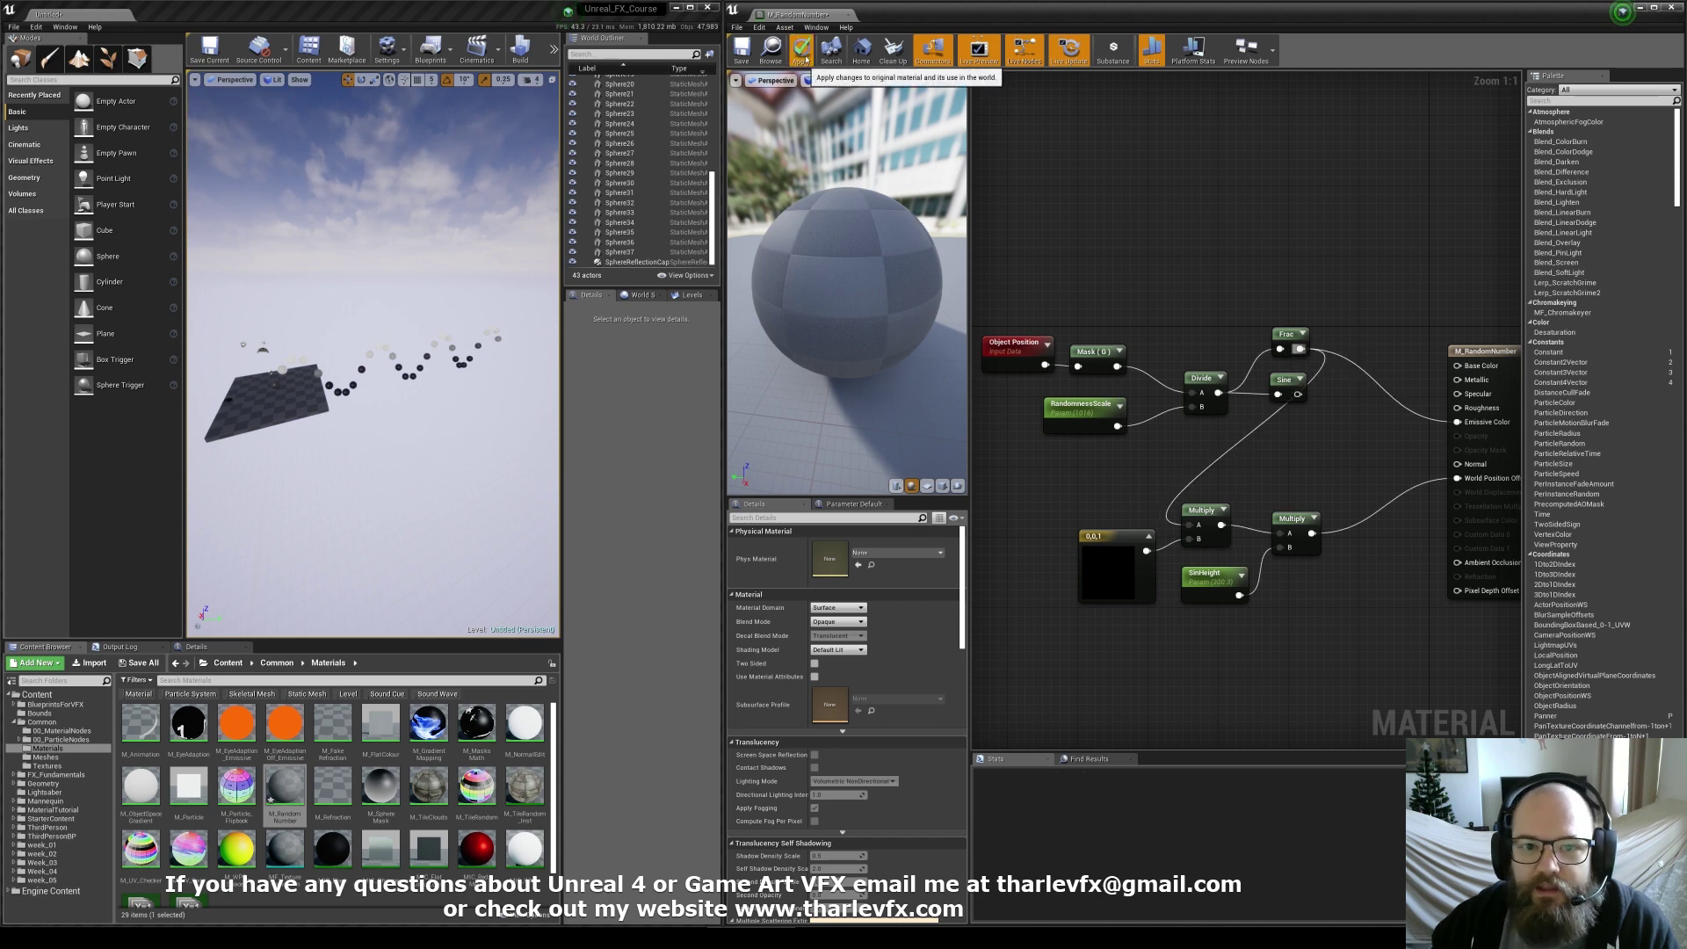
pyautogui.click(801, 51)
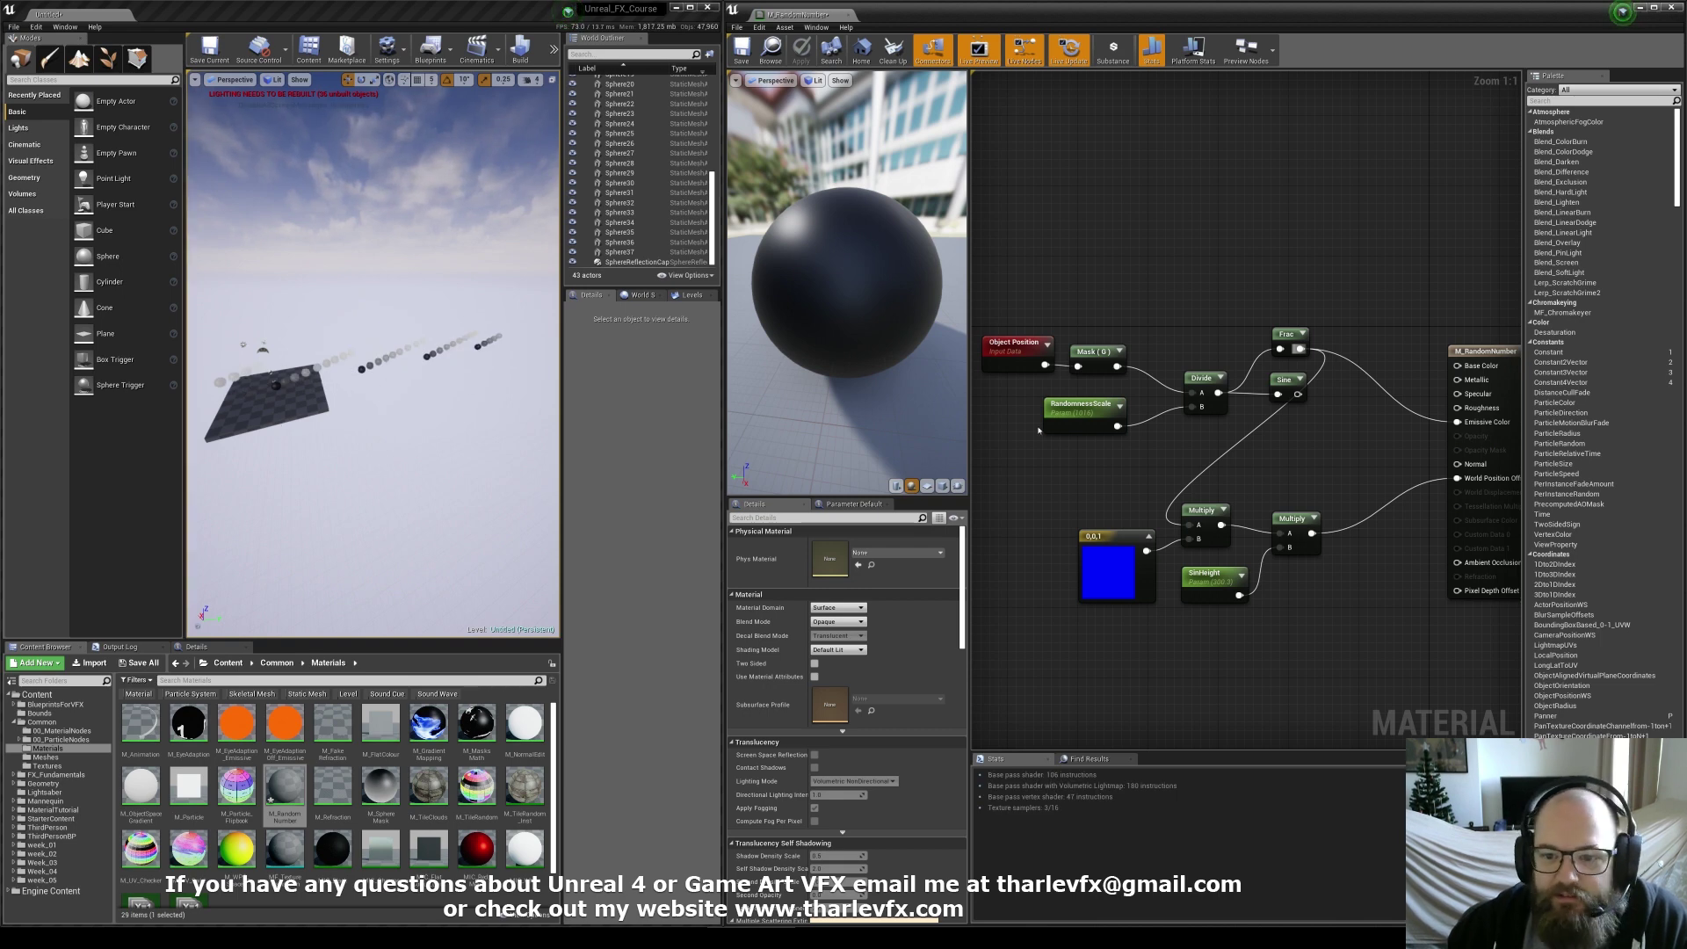
# Vary the RandomnessScale default value between about 2425 and 240, settling on about 240
pyautogui.click(1081, 406)
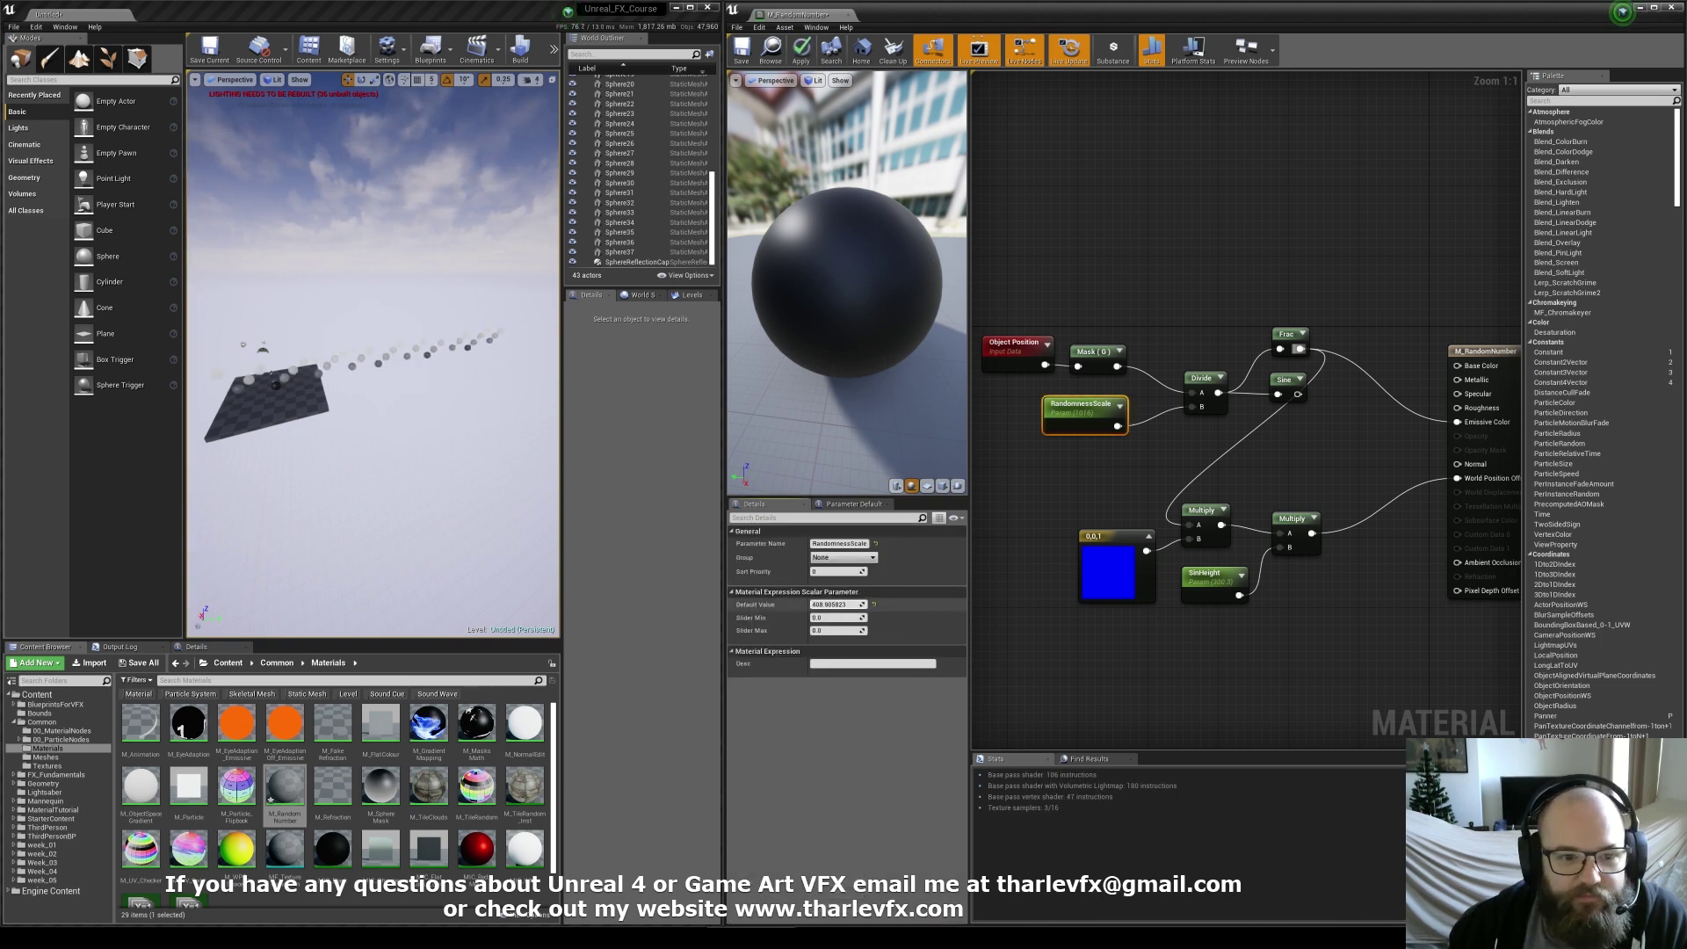
pyautogui.moveTo(842, 604); pyautogui.dragTo(834, 604)
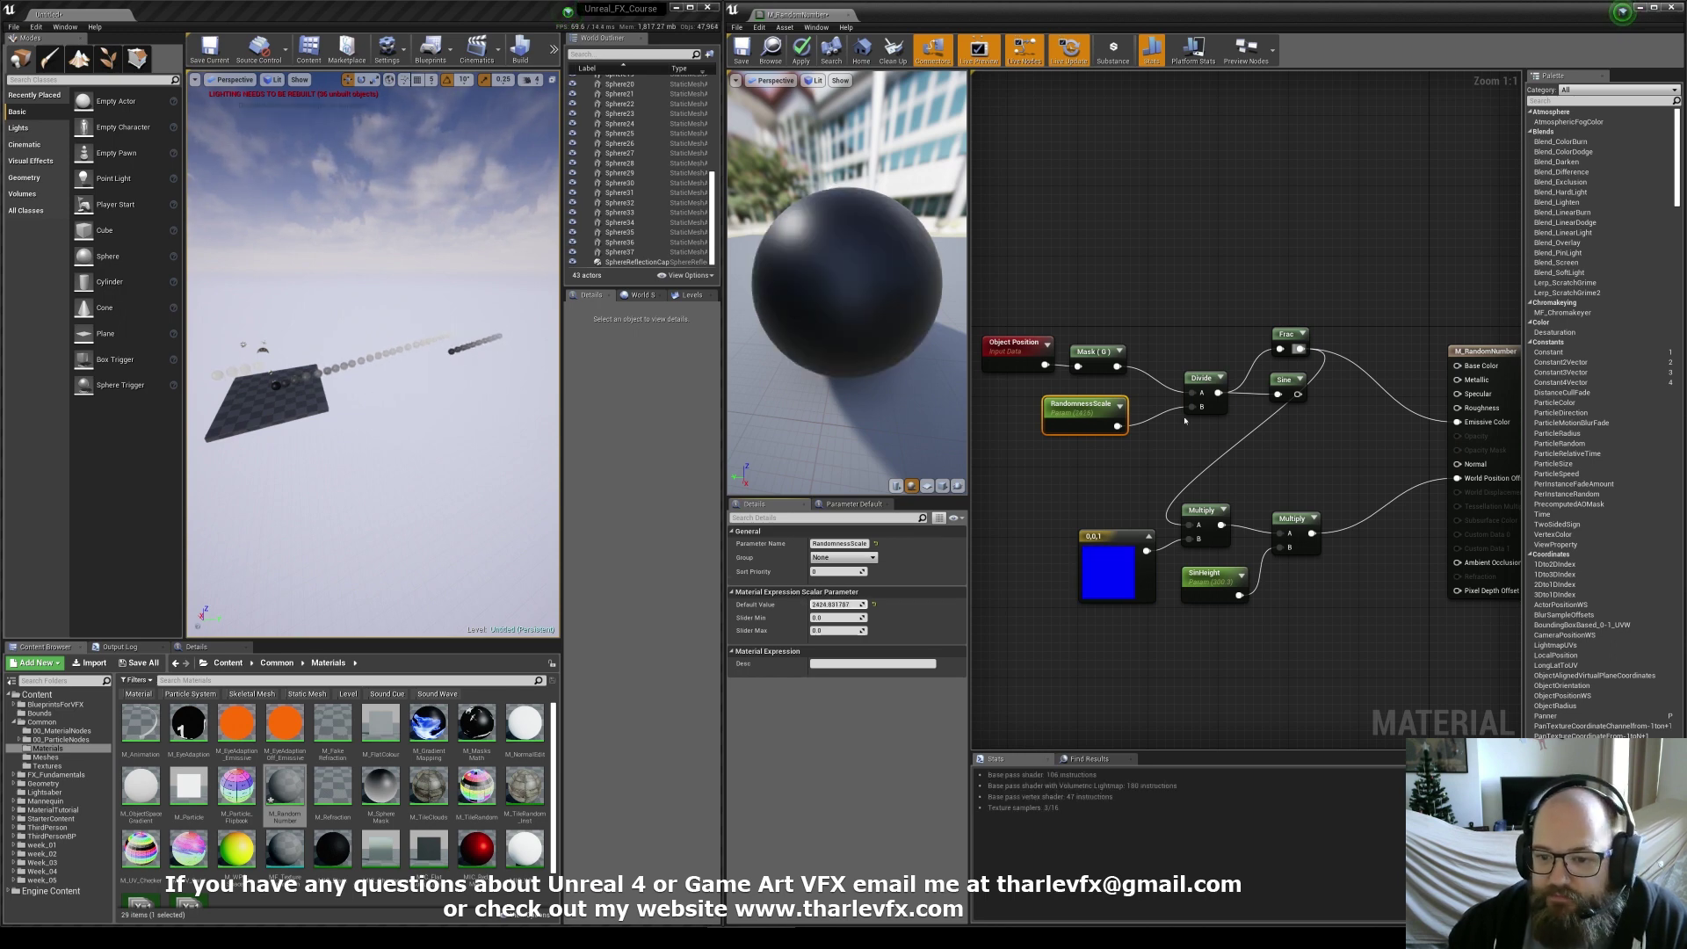
pyautogui.moveTo(1075, 422); pyautogui.dragTo(1081, 430)
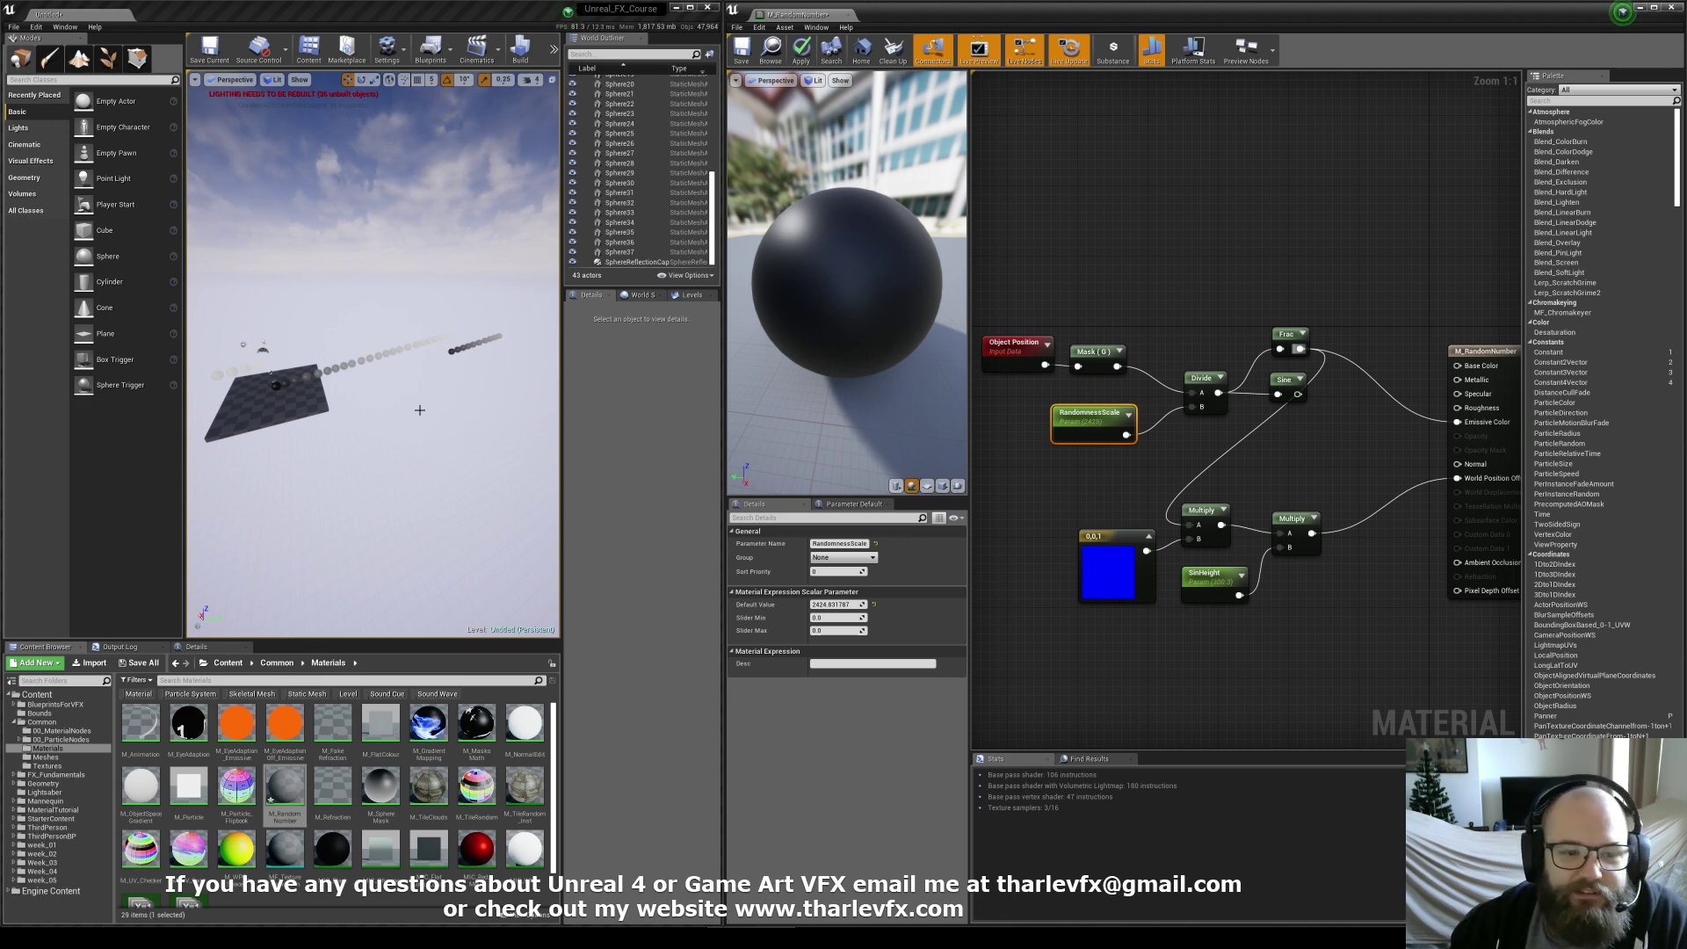
pyautogui.moveTo(835, 605)
pyautogui.mouseDown()
pyautogui.moveTo(870, 604)
pyautogui.moveTo(820, 604)
pyautogui.mouseUp()
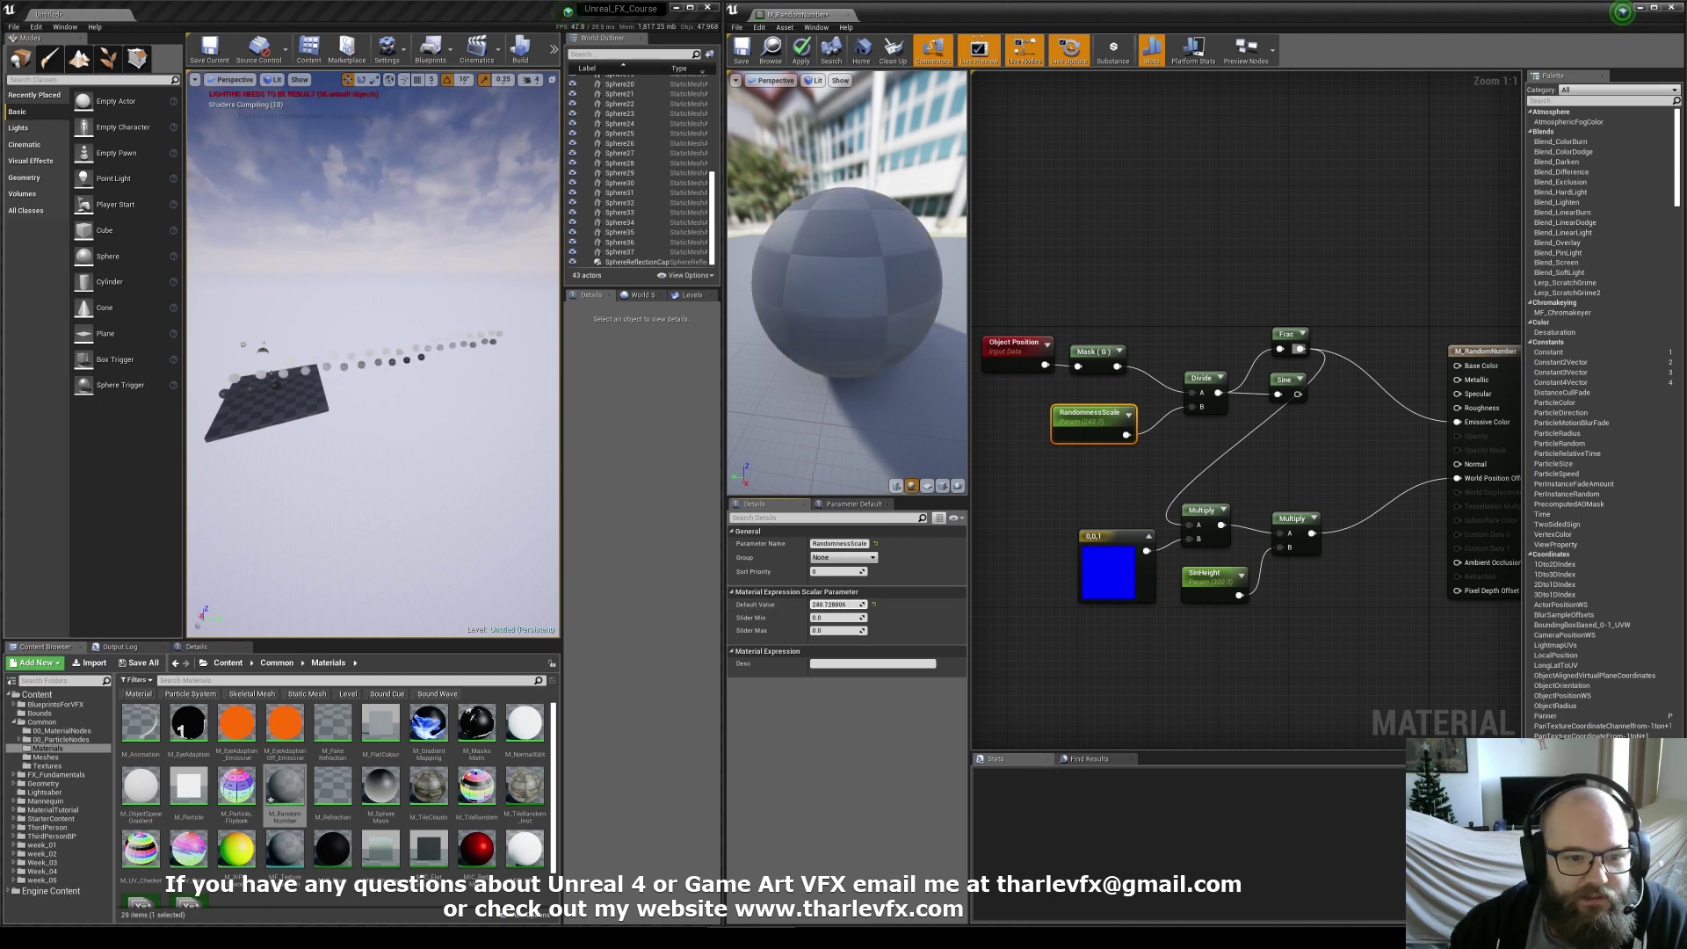
# Examine the height and brightness pattern of the spheres along the whole row
pyautogui.moveTo(418, 312); pyautogui.dragTo(369, 312, button='right')
pyautogui.press('w')
pyautogui.moveTo(335, 433); pyautogui.dragTo(271, 437, button='right')
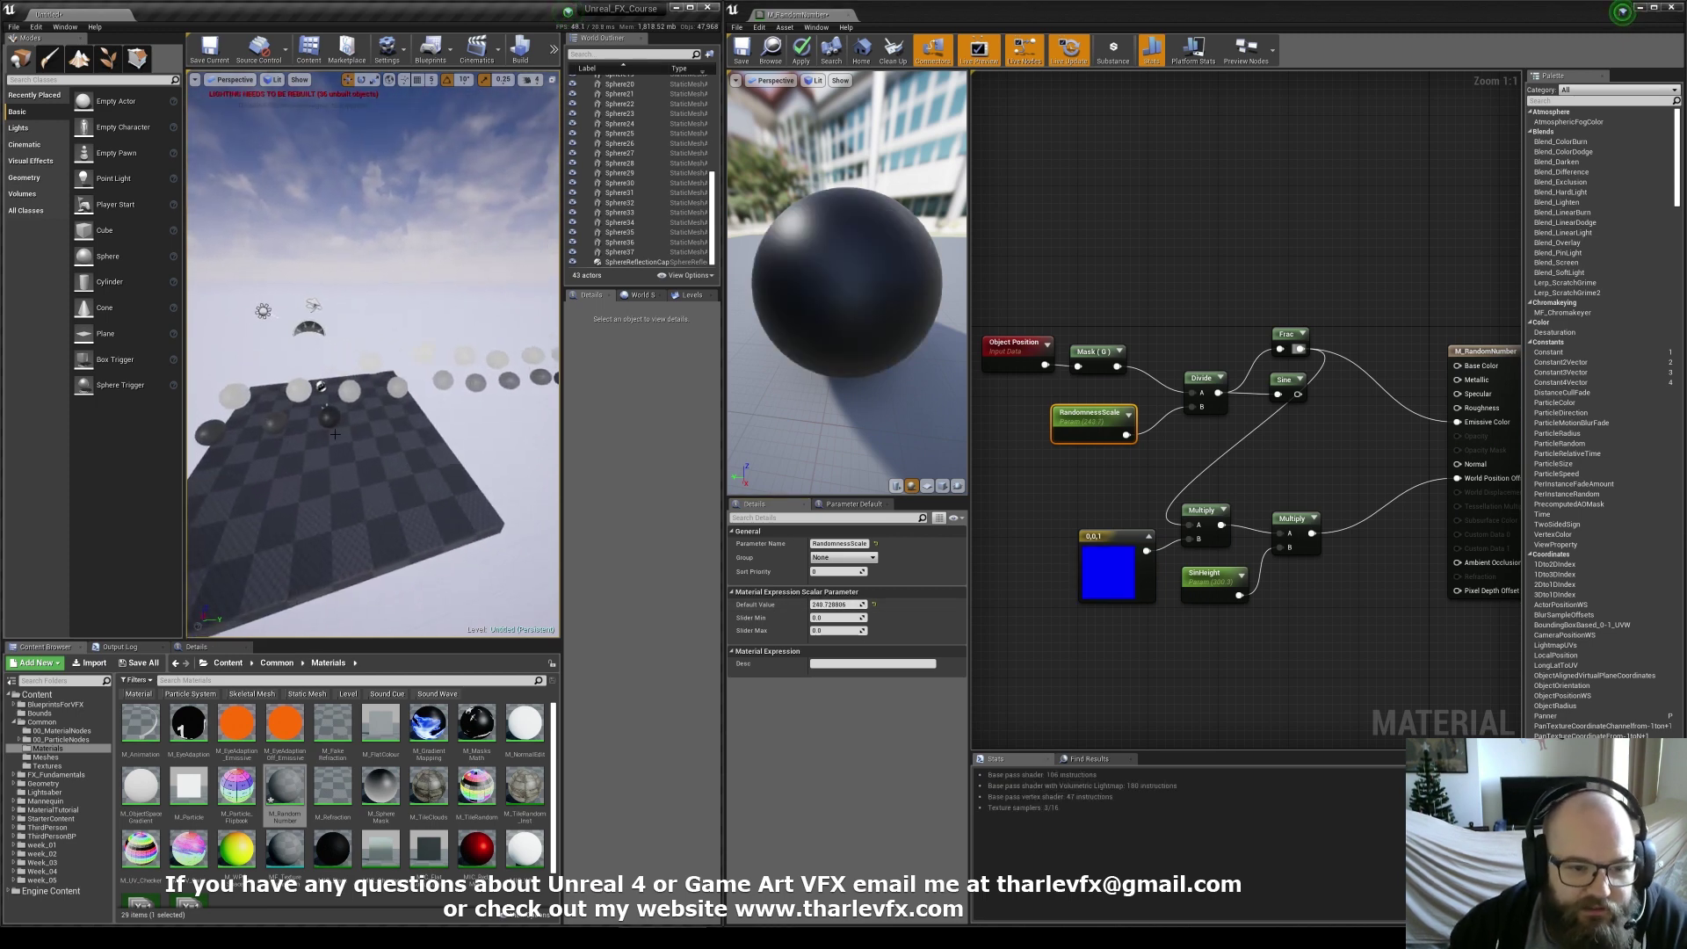
pyautogui.press('d')
pyautogui.moveTo(414, 358); pyautogui.dragTo(388, 334, button='right')
pyautogui.press('d')
pyautogui.moveTo(491, 347); pyautogui.dragTo(341, 371, button='right')
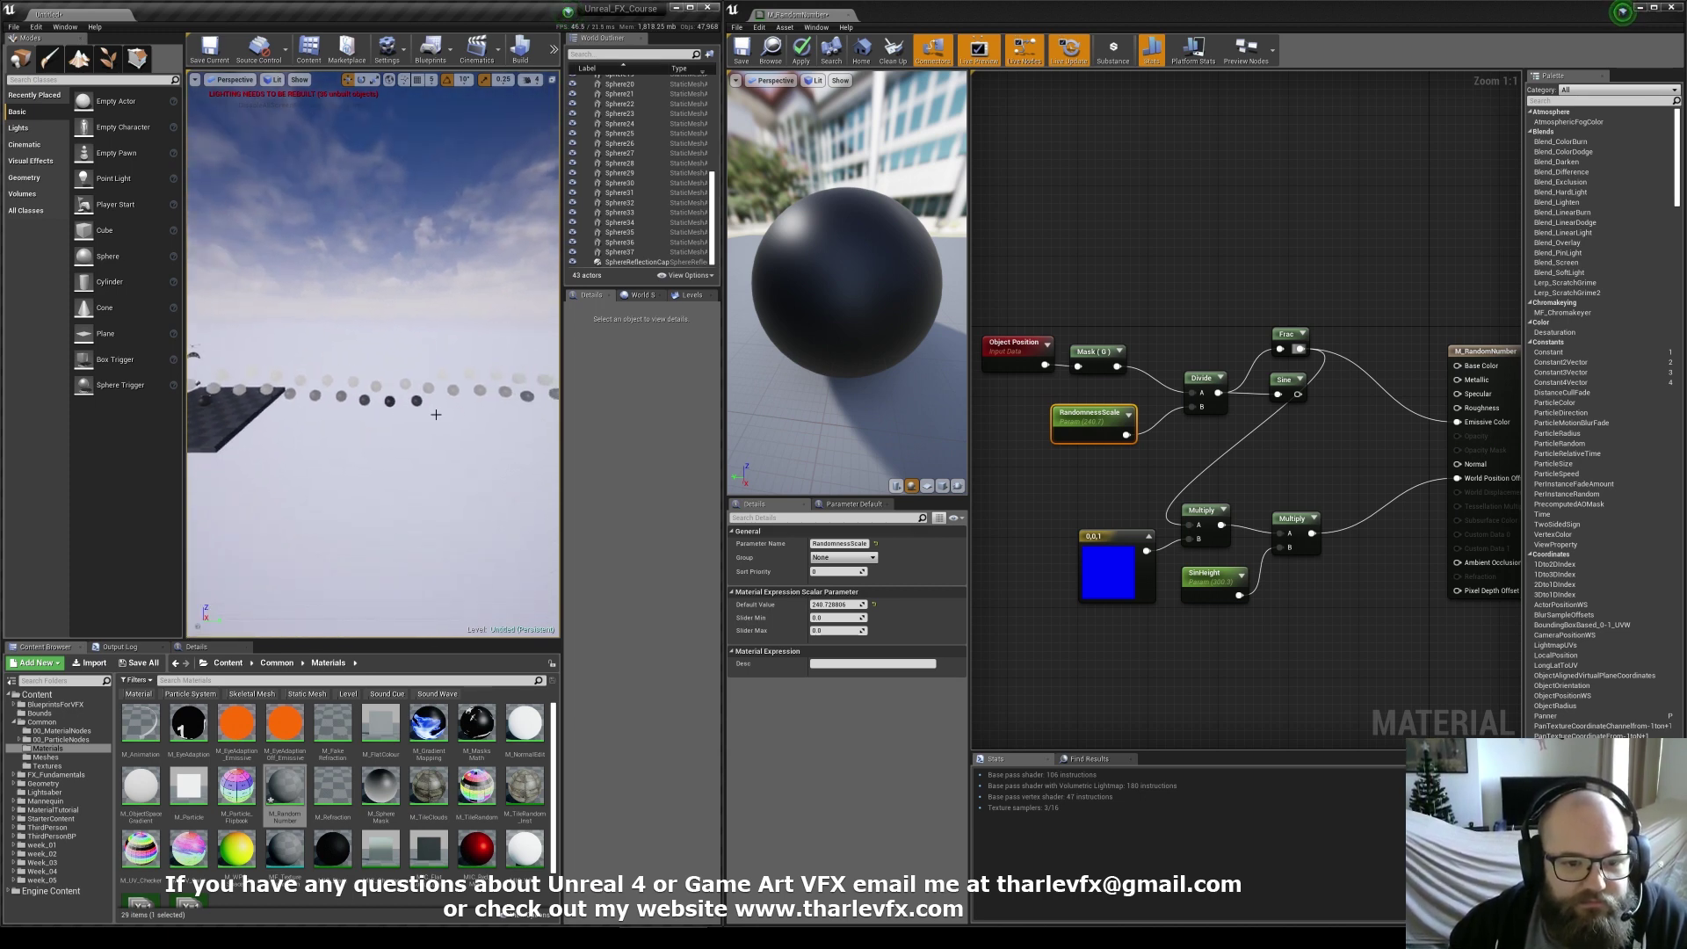
pyautogui.moveTo(436, 414); pyautogui.dragTo(425, 406, button='right')
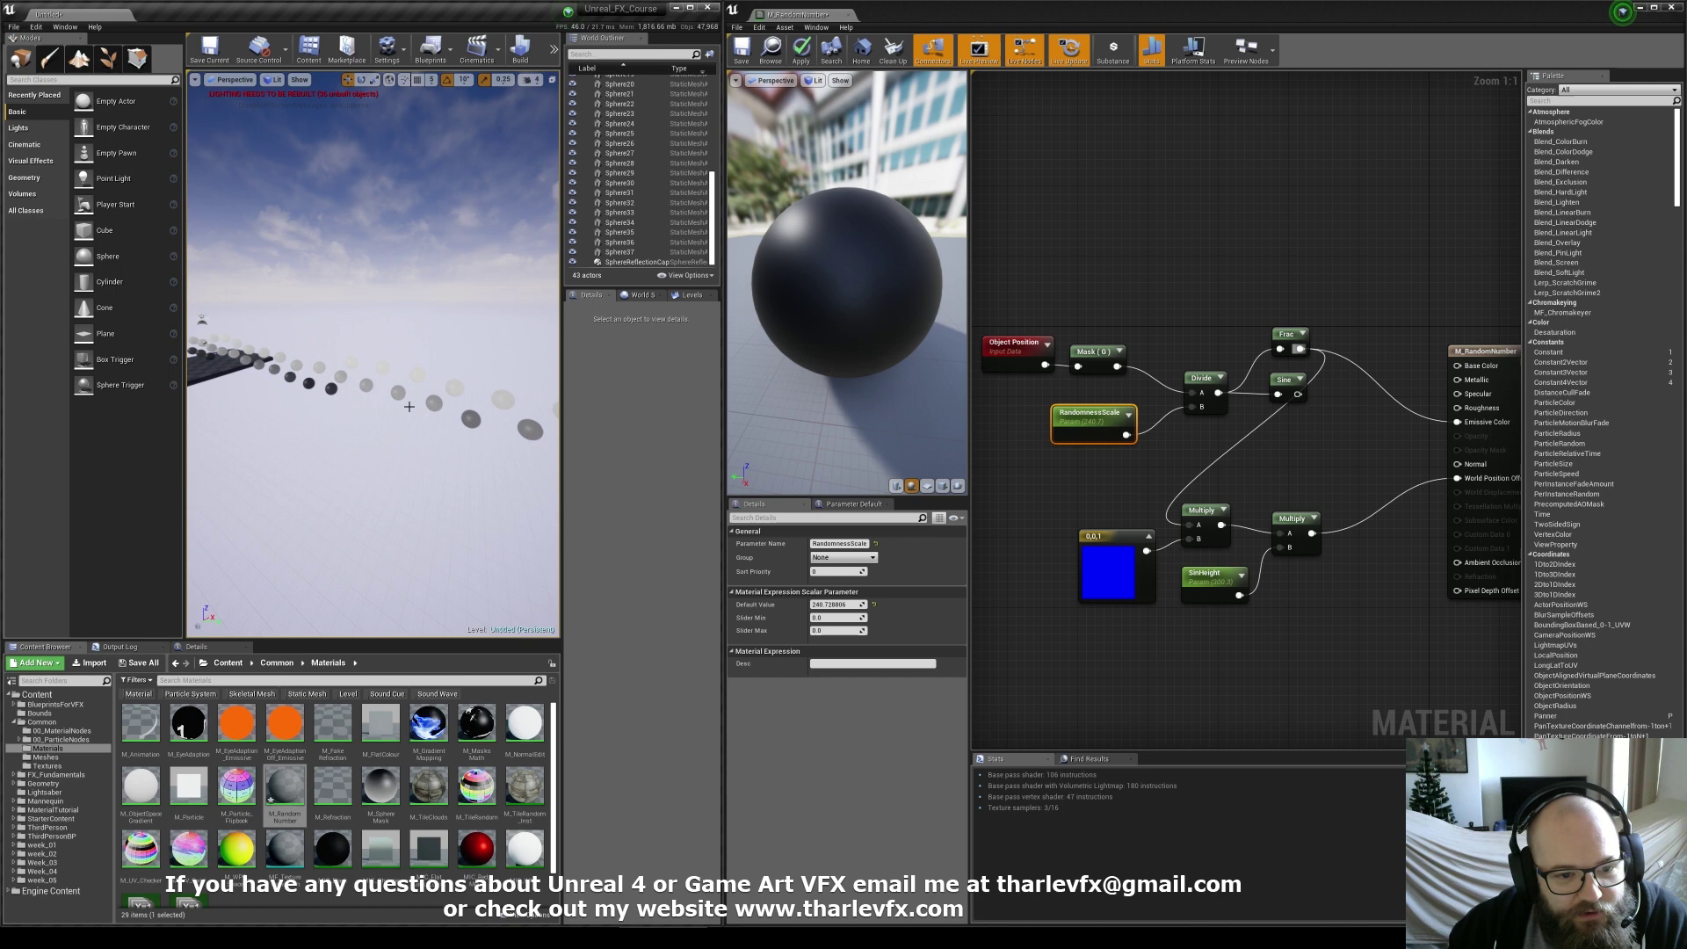
# Duplicate a mid-row sphere into a short raised row along the Y axis and lower the RandomnessScale default value to about 62.7
pyautogui.click(401, 394)
pyautogui.keyDown('alt'); pyautogui.moveTo(429, 415); pyautogui.dragTo(408, 412); pyautogui.keyUp('alt')
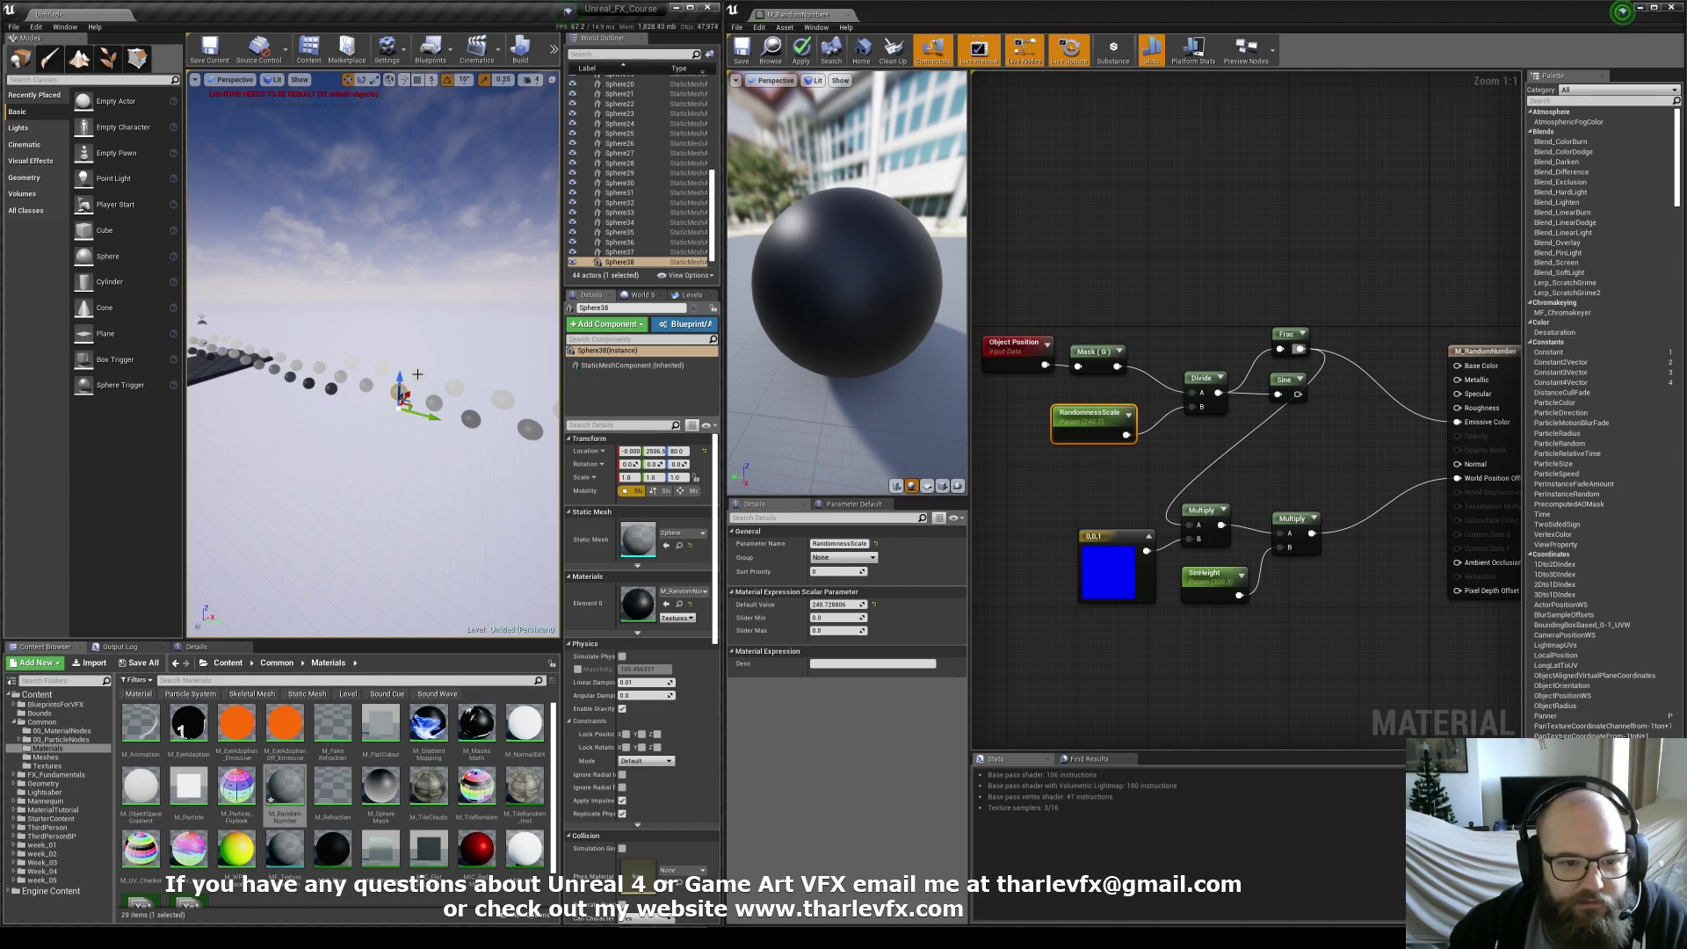
pyautogui.moveTo(836, 604); pyautogui.dragTo(780, 605)
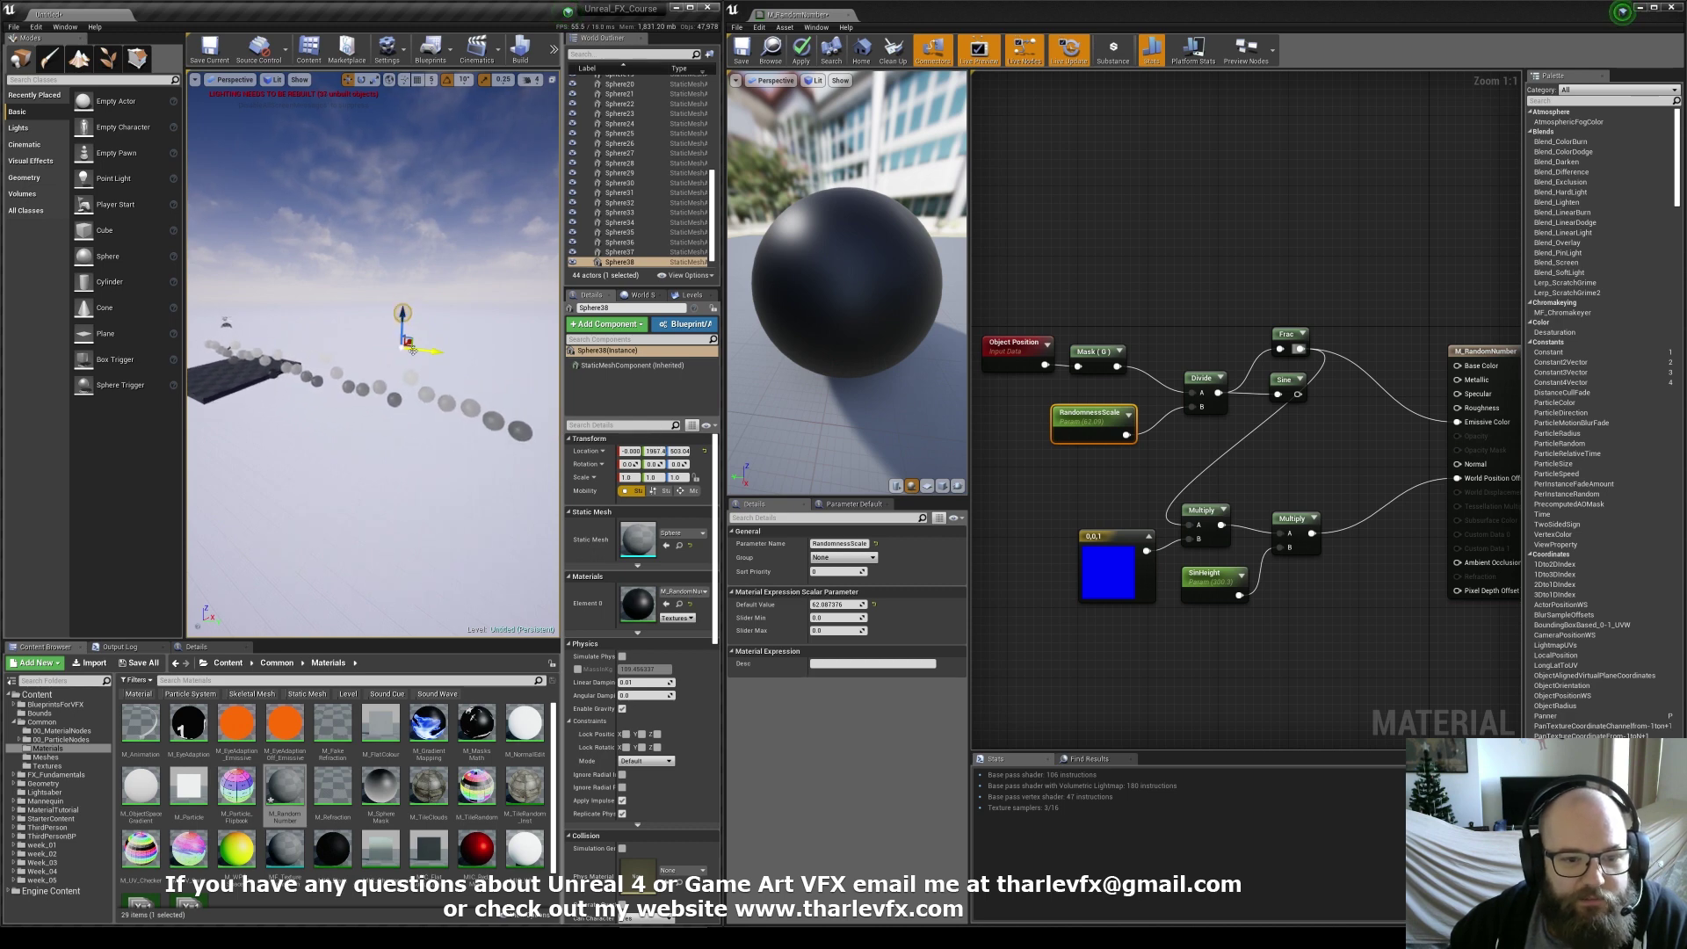
pyautogui.keyDown('alt'); pyautogui.moveTo(432, 352); pyautogui.dragTo(392, 347); pyautogui.keyUp('alt')
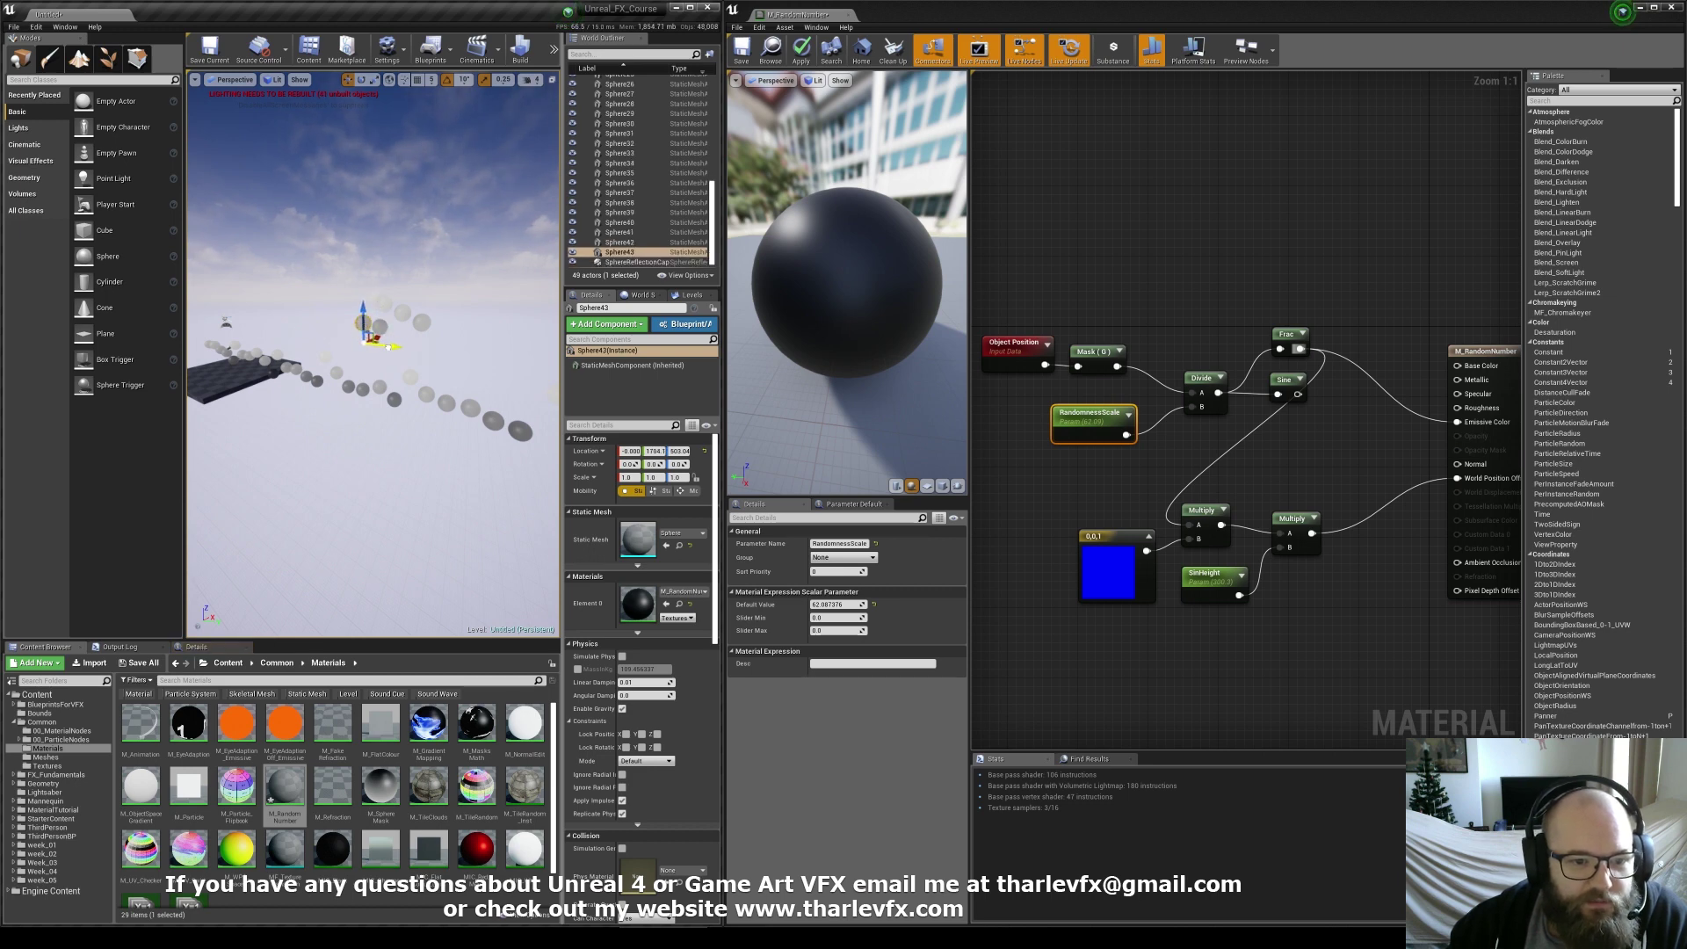
# Add an Add node combining Frac and Sine, route it to Emissive Color and the first Multiply's A input, and apply the material
pyautogui.click(1233, 353)
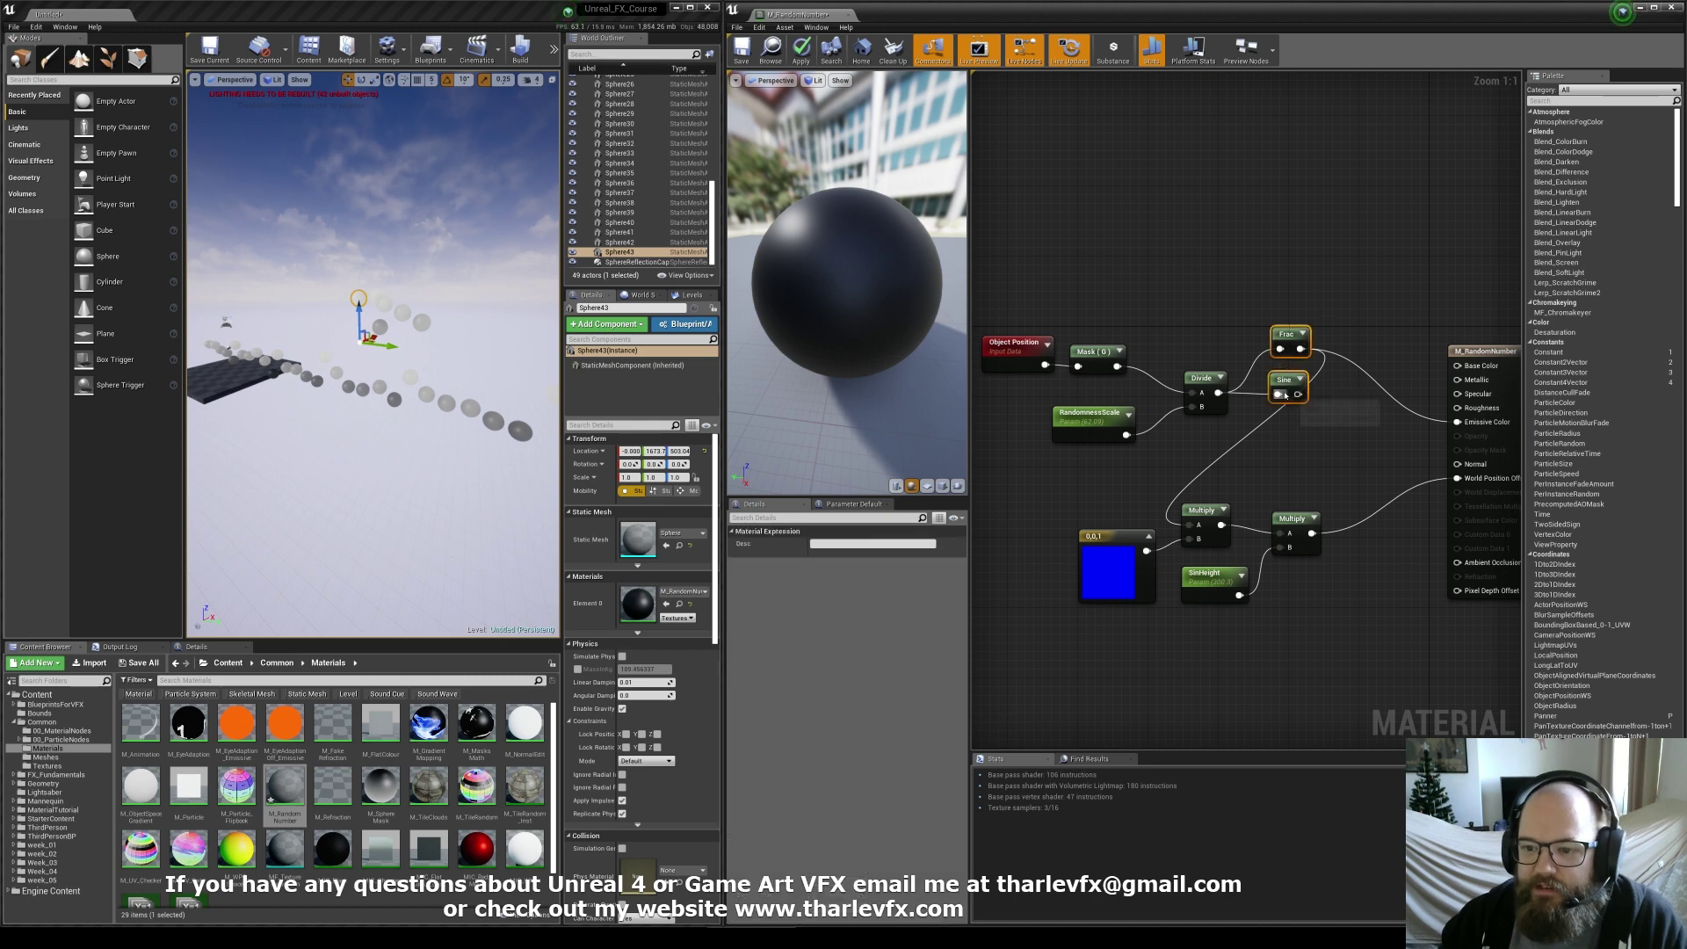
pyautogui.press('a')
pyautogui.click(1342, 380)
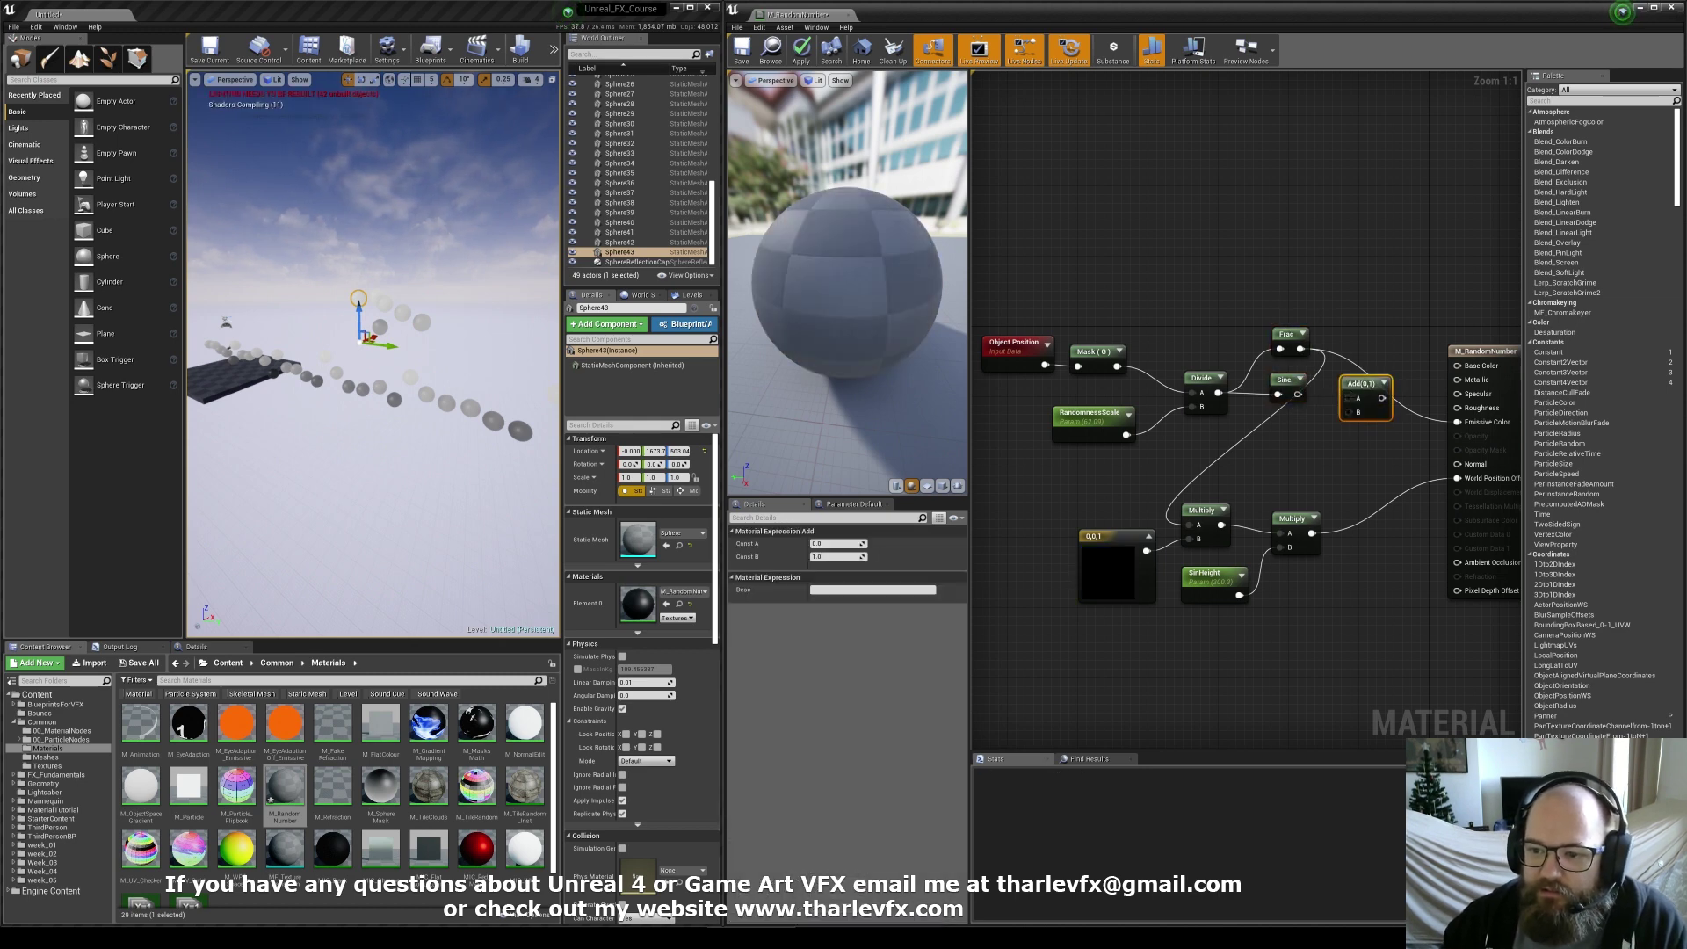
pyautogui.moveTo(1301, 349); pyautogui.dragTo(1190, 525)
pyautogui.moveTo(1457, 421); pyautogui.dragTo(1363, 366)
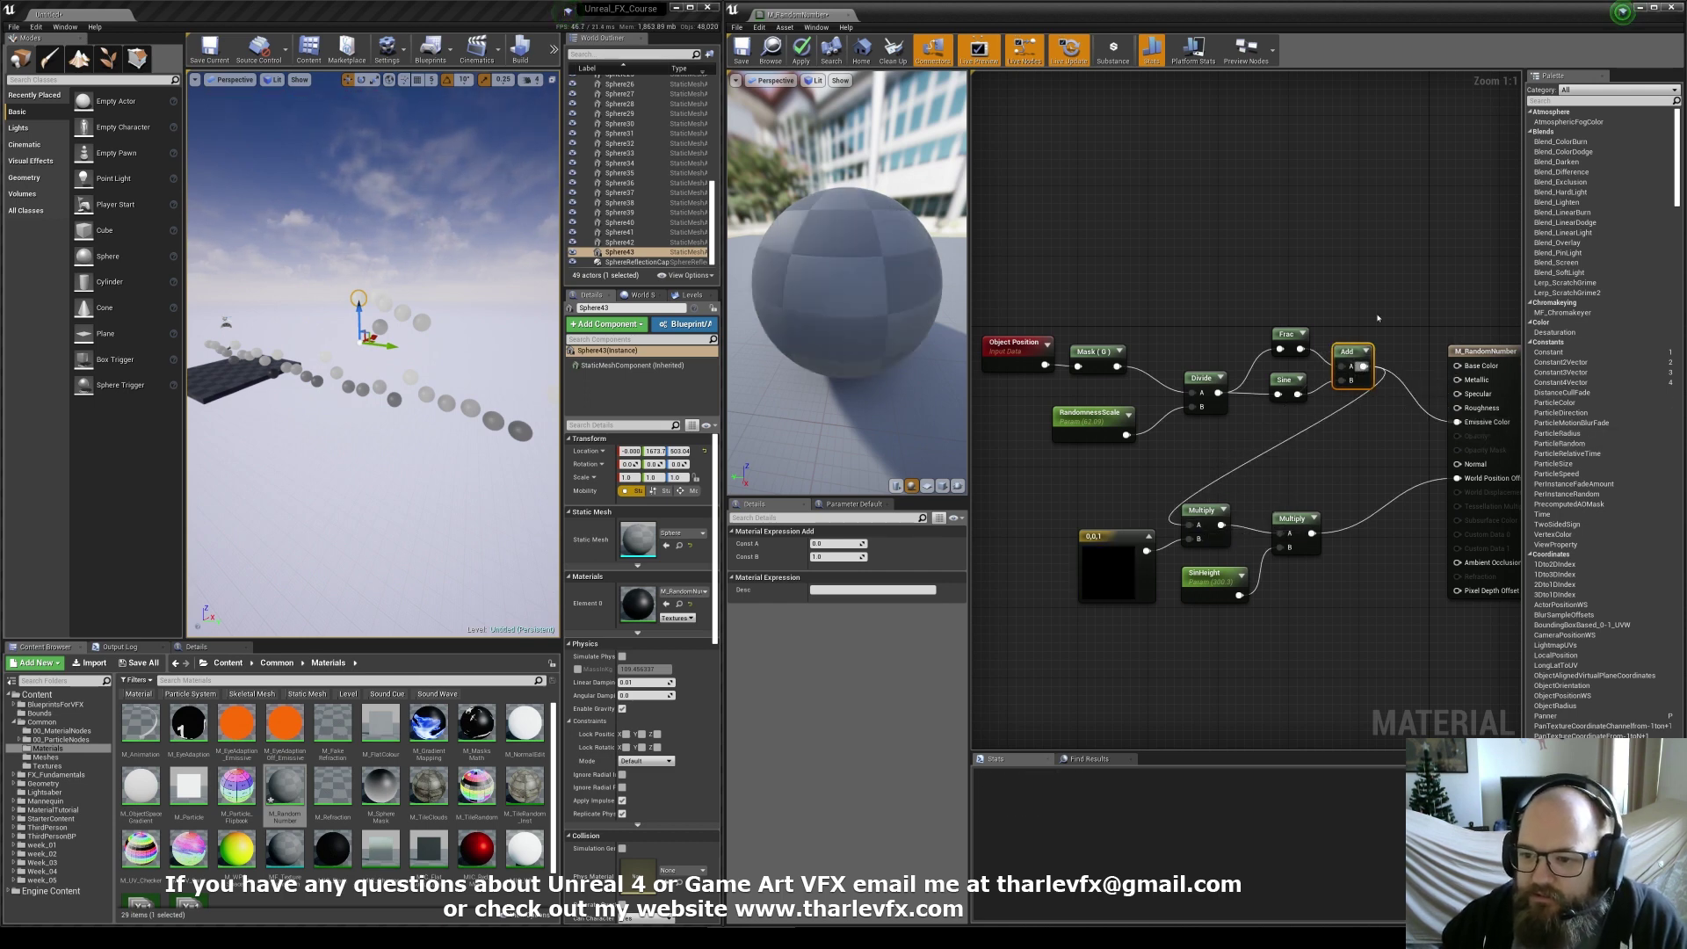
pyautogui.click(1146, 275)
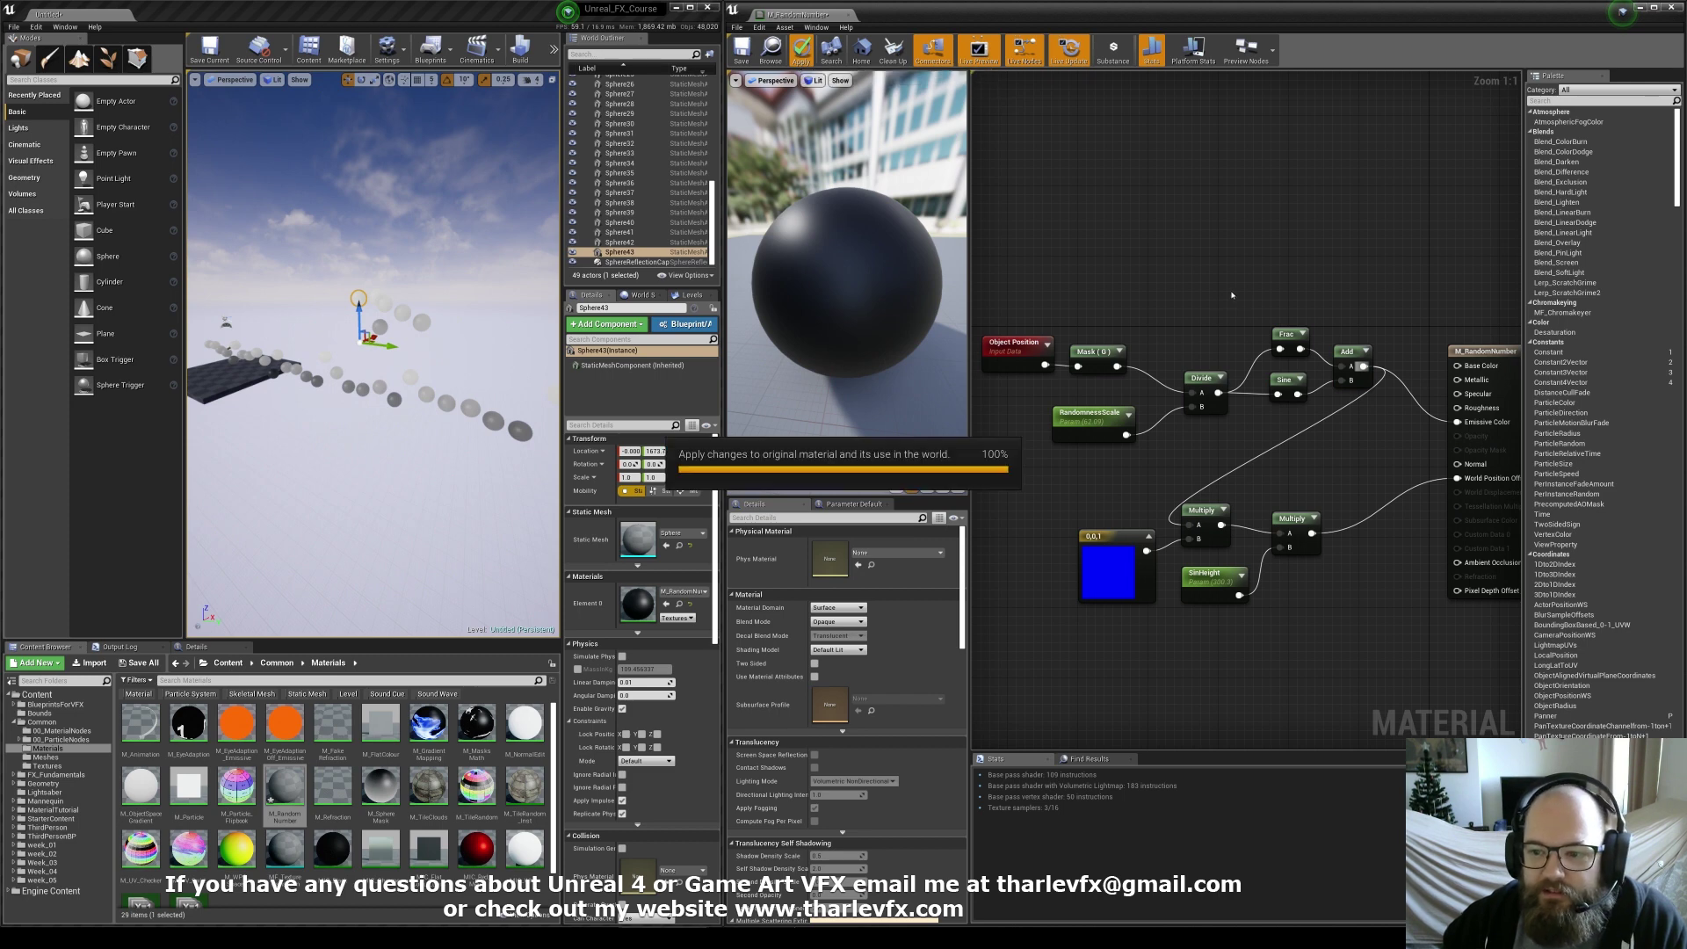
# Set the SinHeight default value to 0 to view the spheres without any height offset
pyautogui.moveTo(383, 351)
pyautogui.mouseDown(button='right')
pyautogui.moveTo(413, 351)
pyautogui.moveTo(338, 350)
pyautogui.moveTo(359, 344)
pyautogui.mouseUp(button='right')
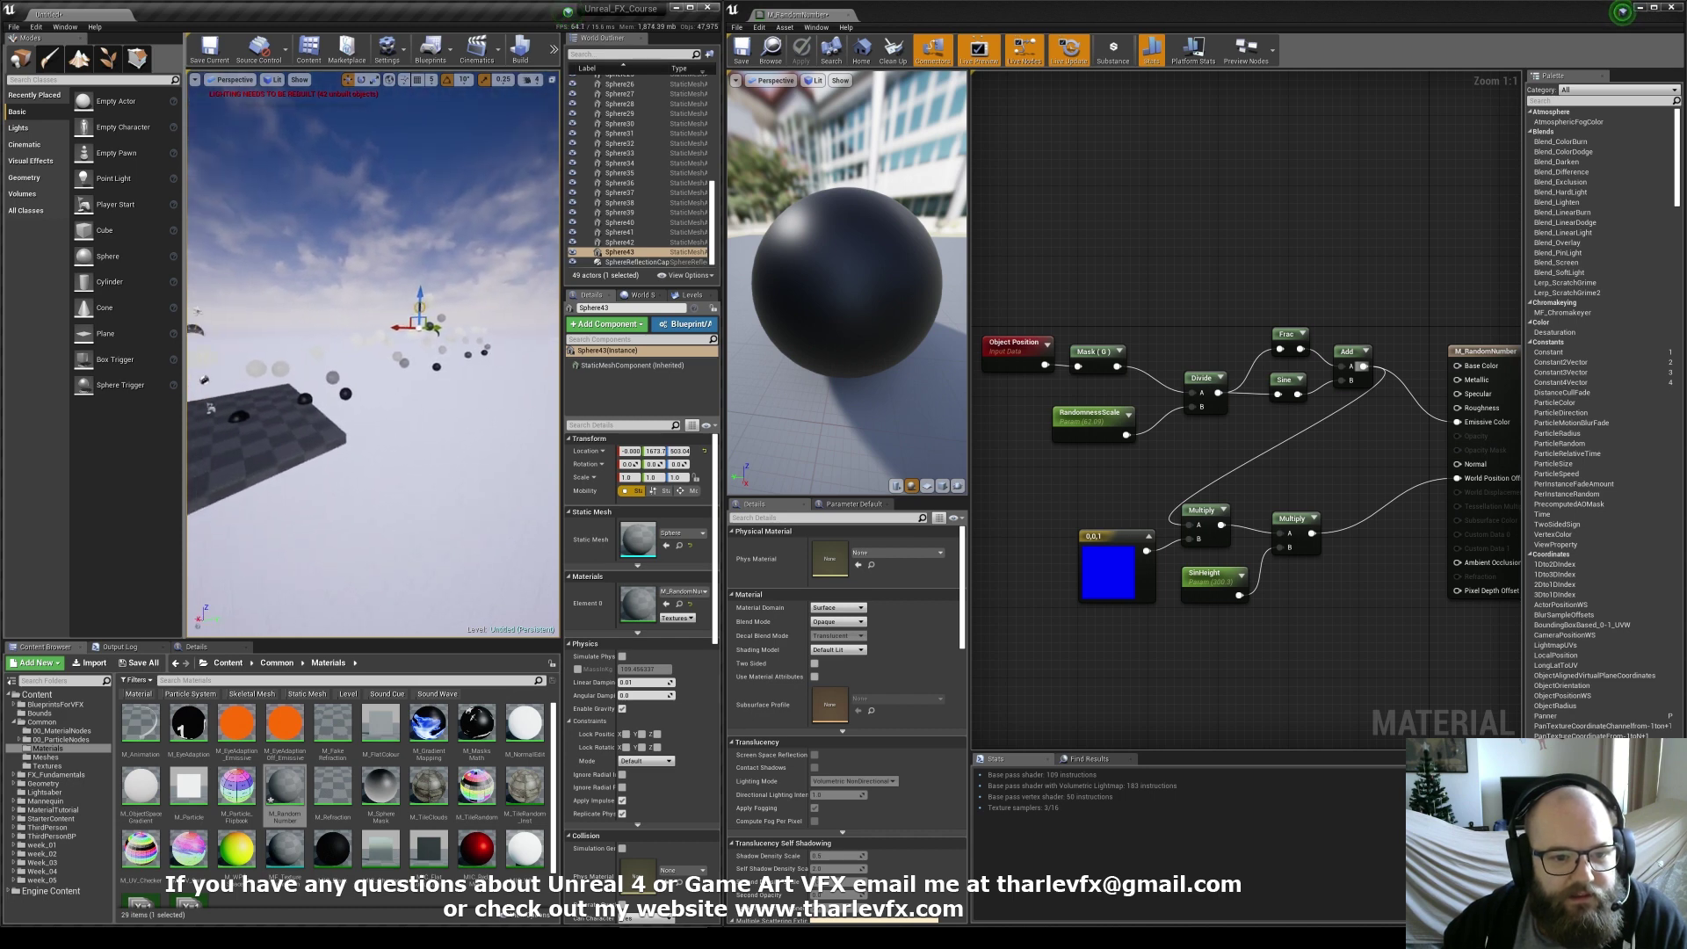
pyautogui.click(1214, 590)
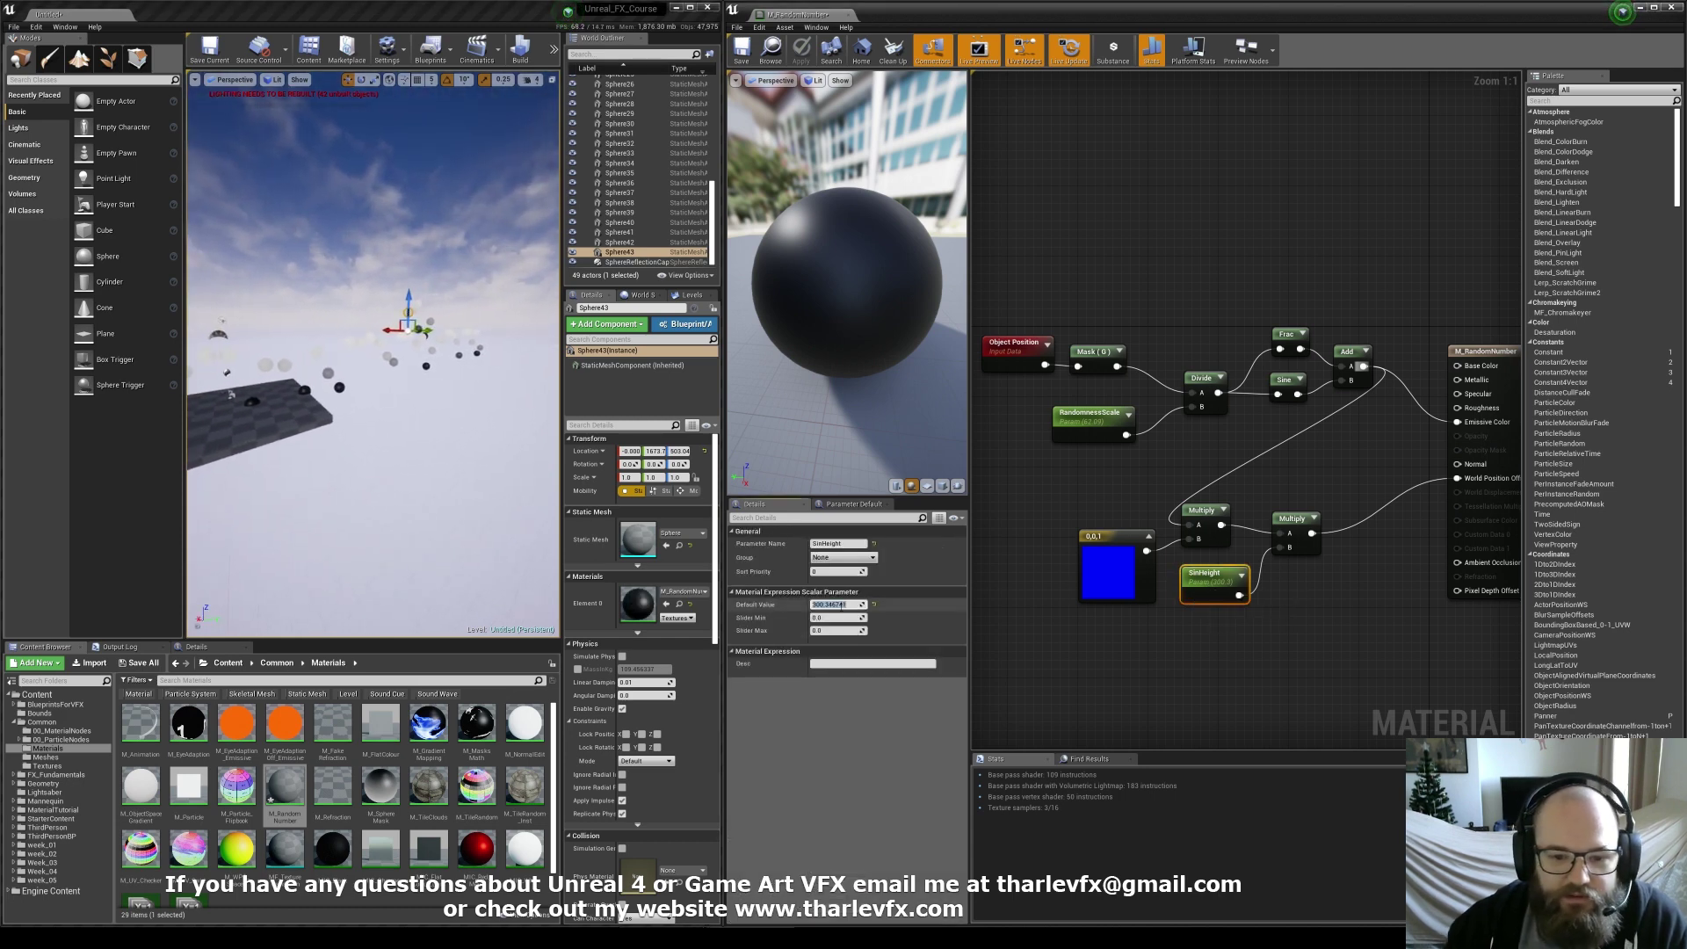
pyautogui.write('0')
pyautogui.press('Return')
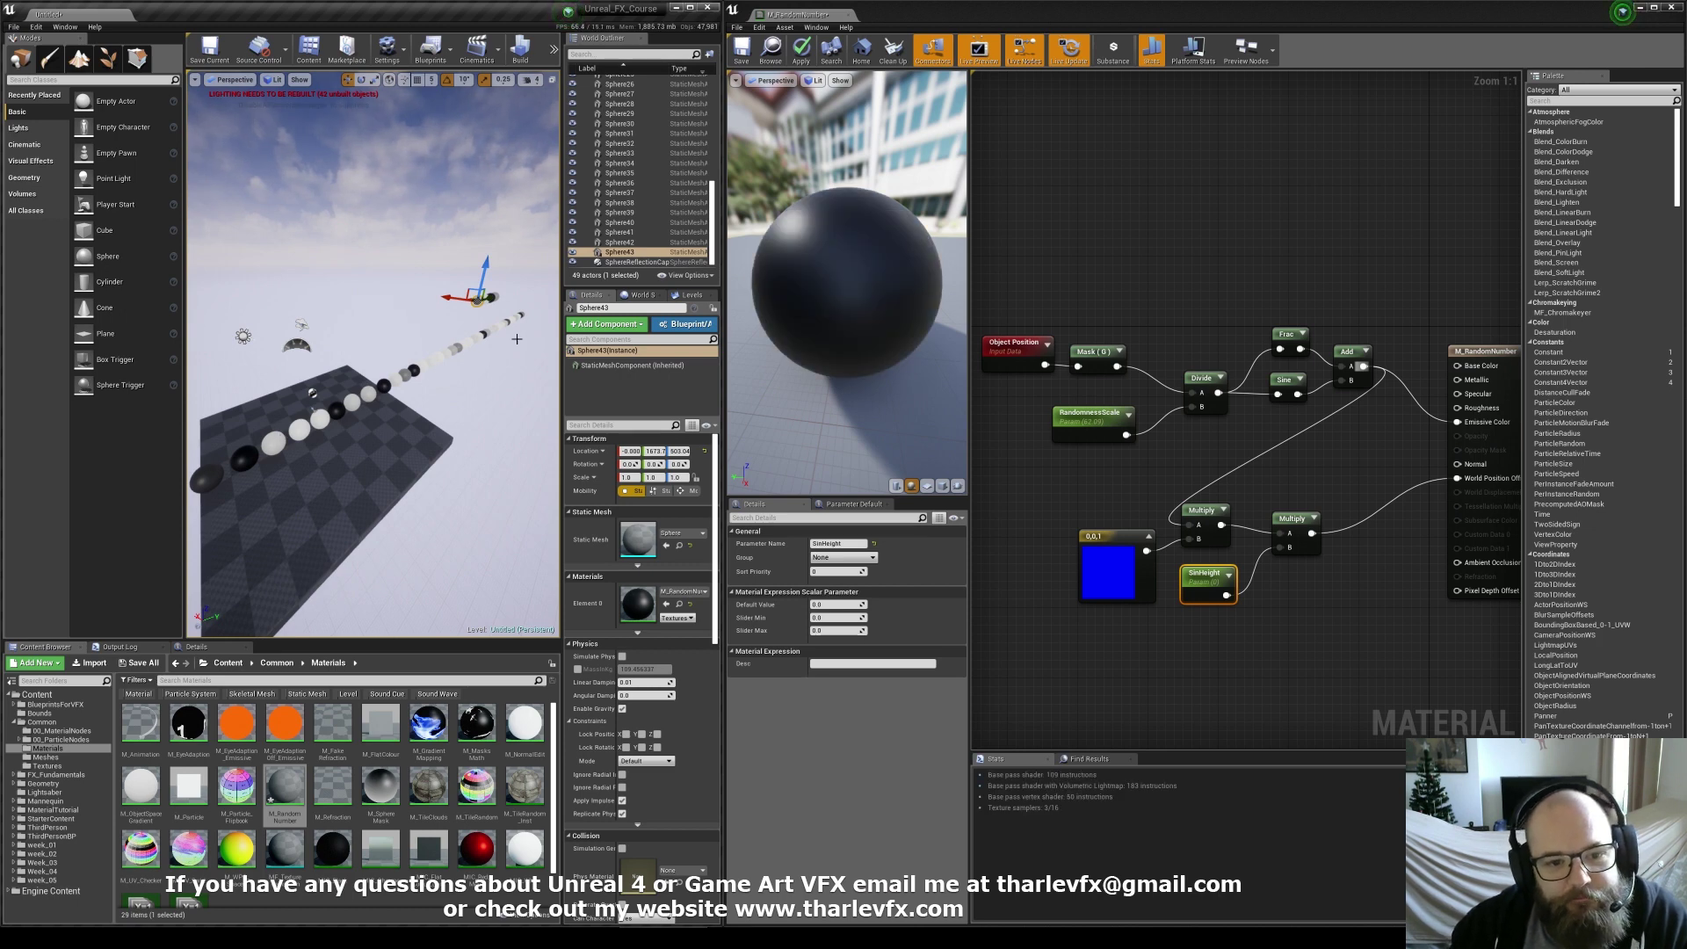
# Set the SinHeight default value to 300
pyautogui.click(1106, 592)
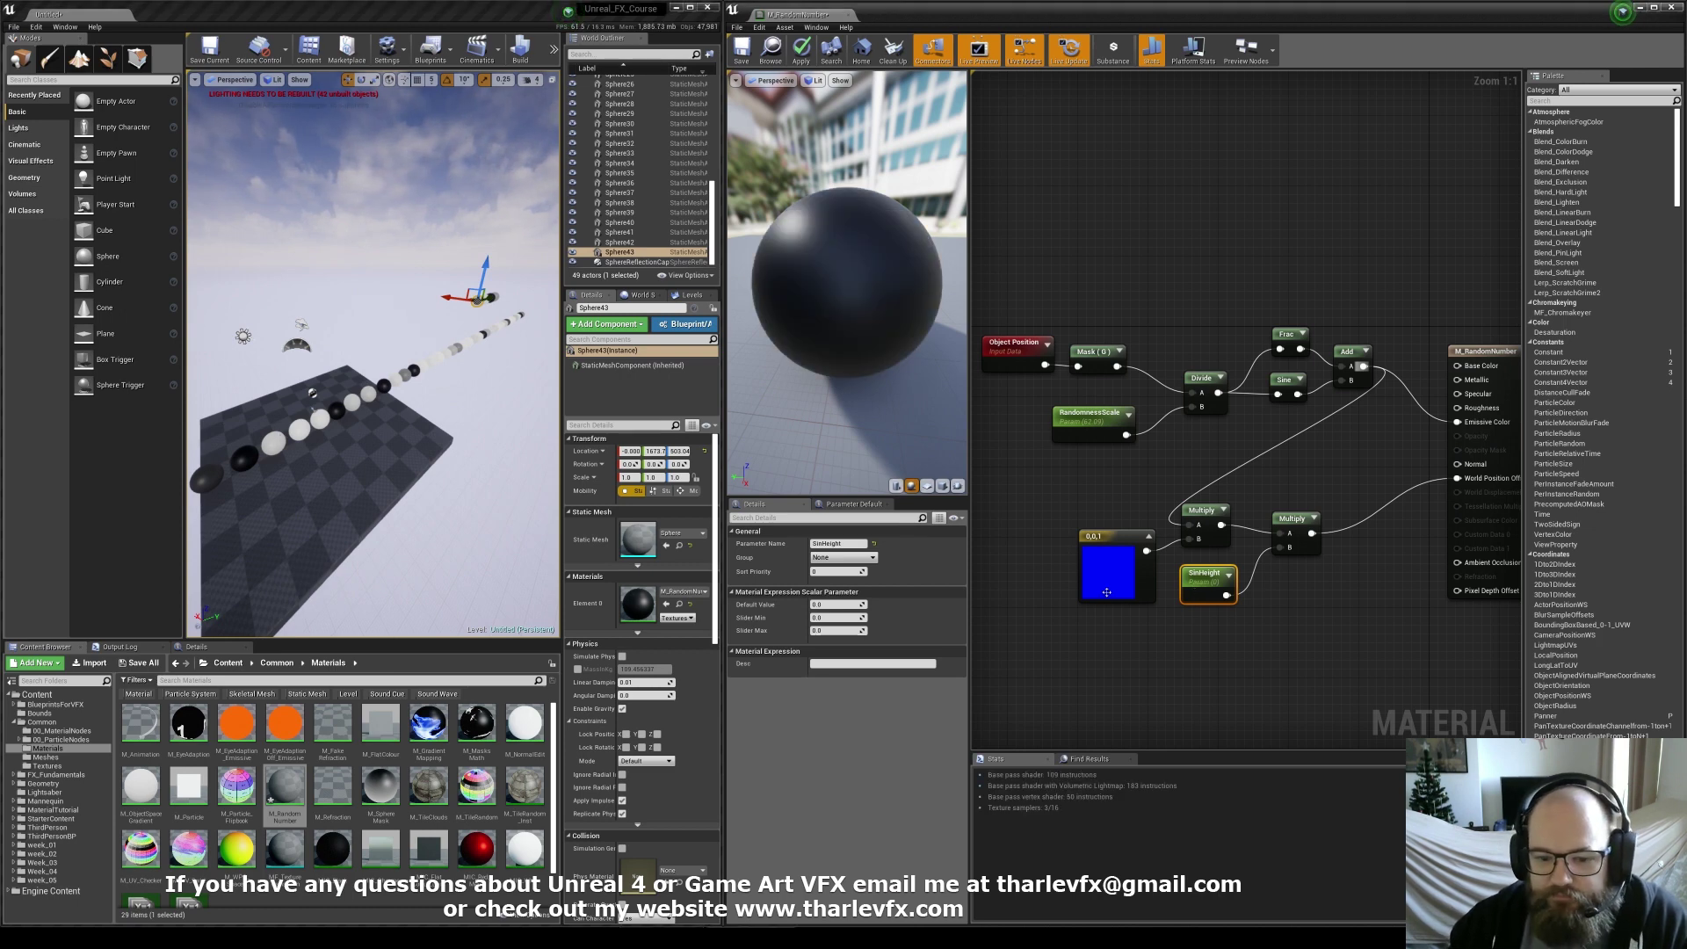
pyautogui.click(847, 606)
pyautogui.write('300')
pyautogui.press('Return')
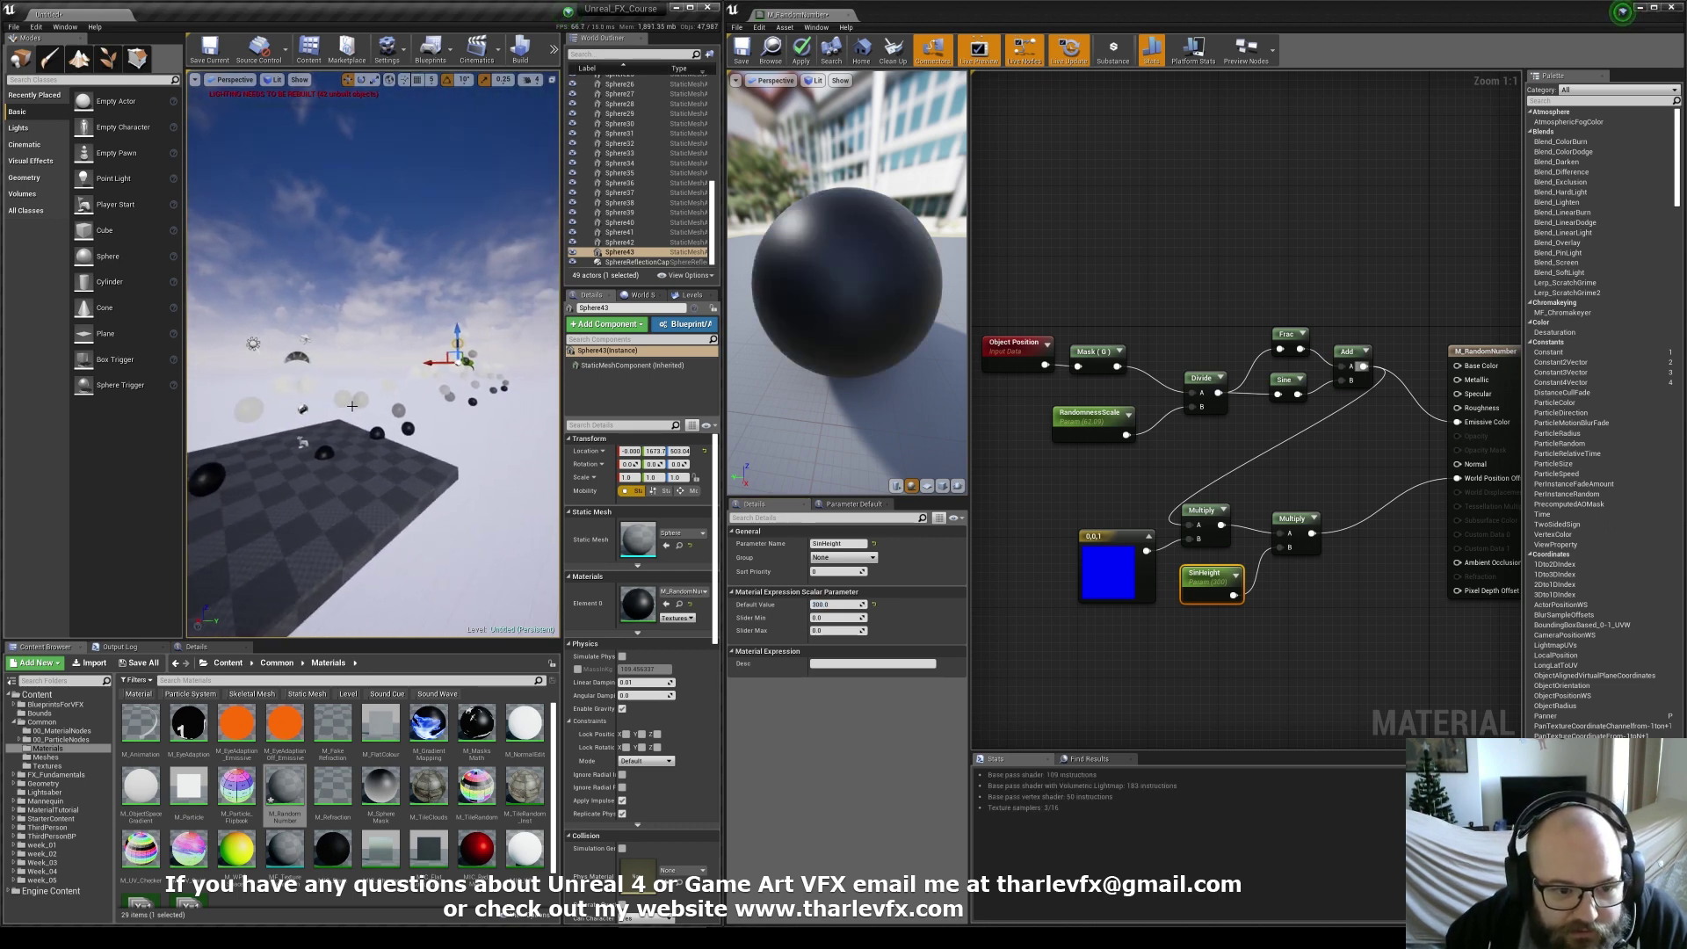
# Duplicate one sphere near the start of the row, select all spheres and duplicate them into parallel rows across the floor
pyautogui.click(342, 401)
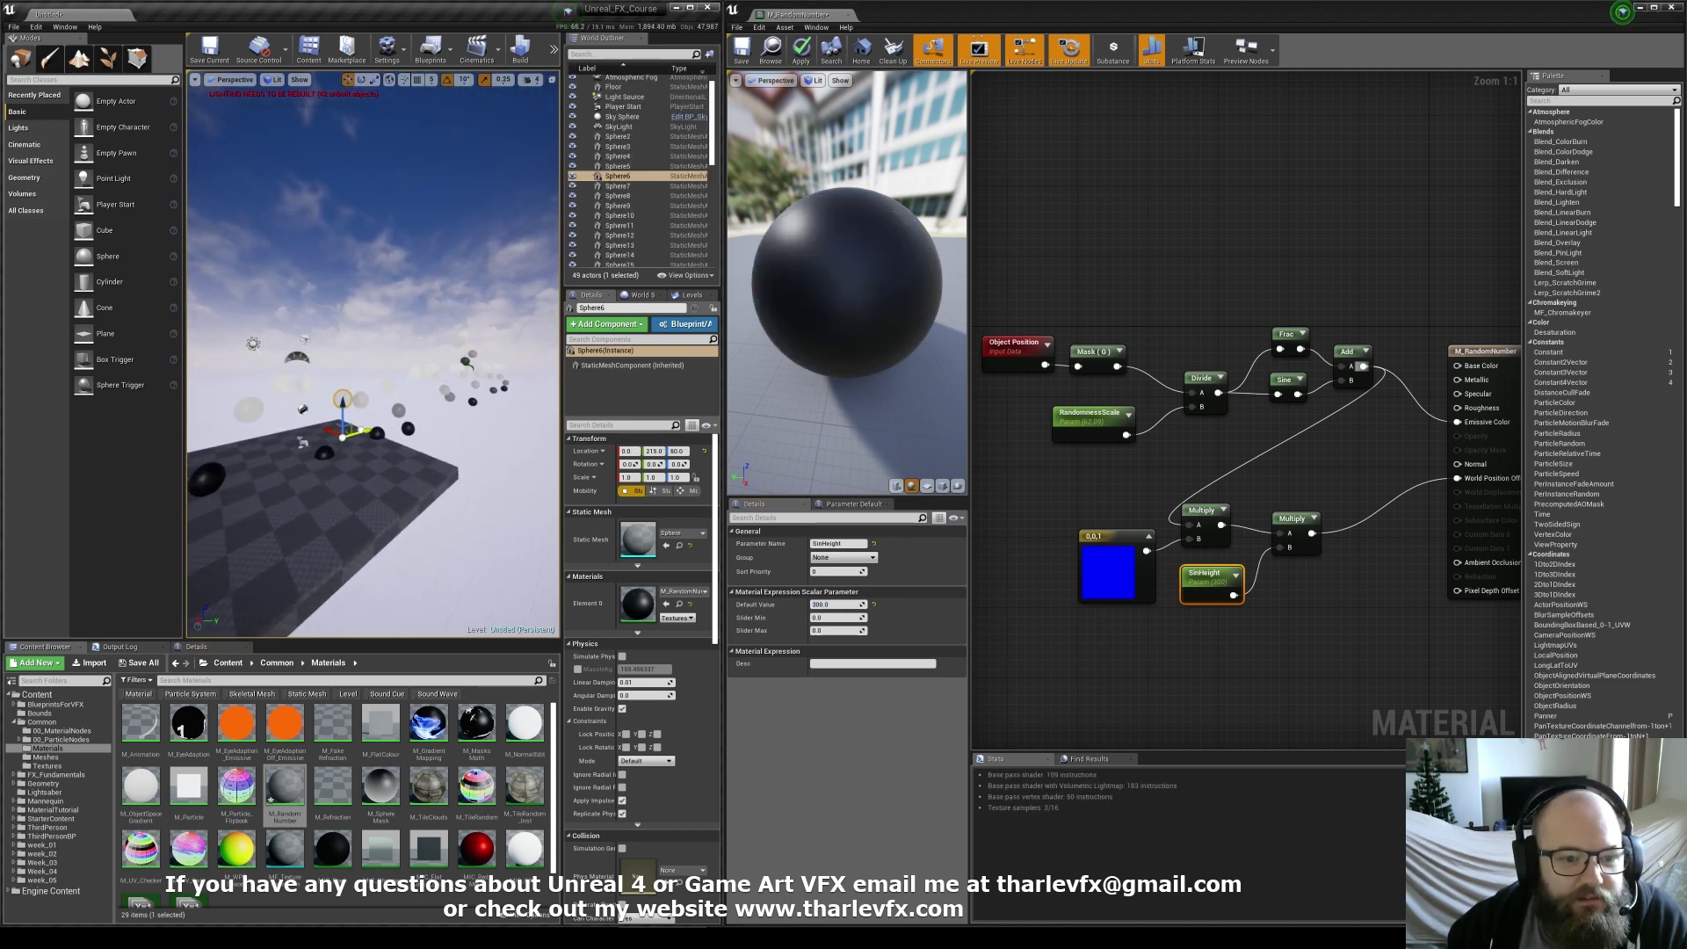
pyautogui.keyDown('alt'); pyautogui.moveTo(361, 430); pyautogui.dragTo(397, 423); pyautogui.keyUp('alt')
pyautogui.hotkey('shift', 'e')
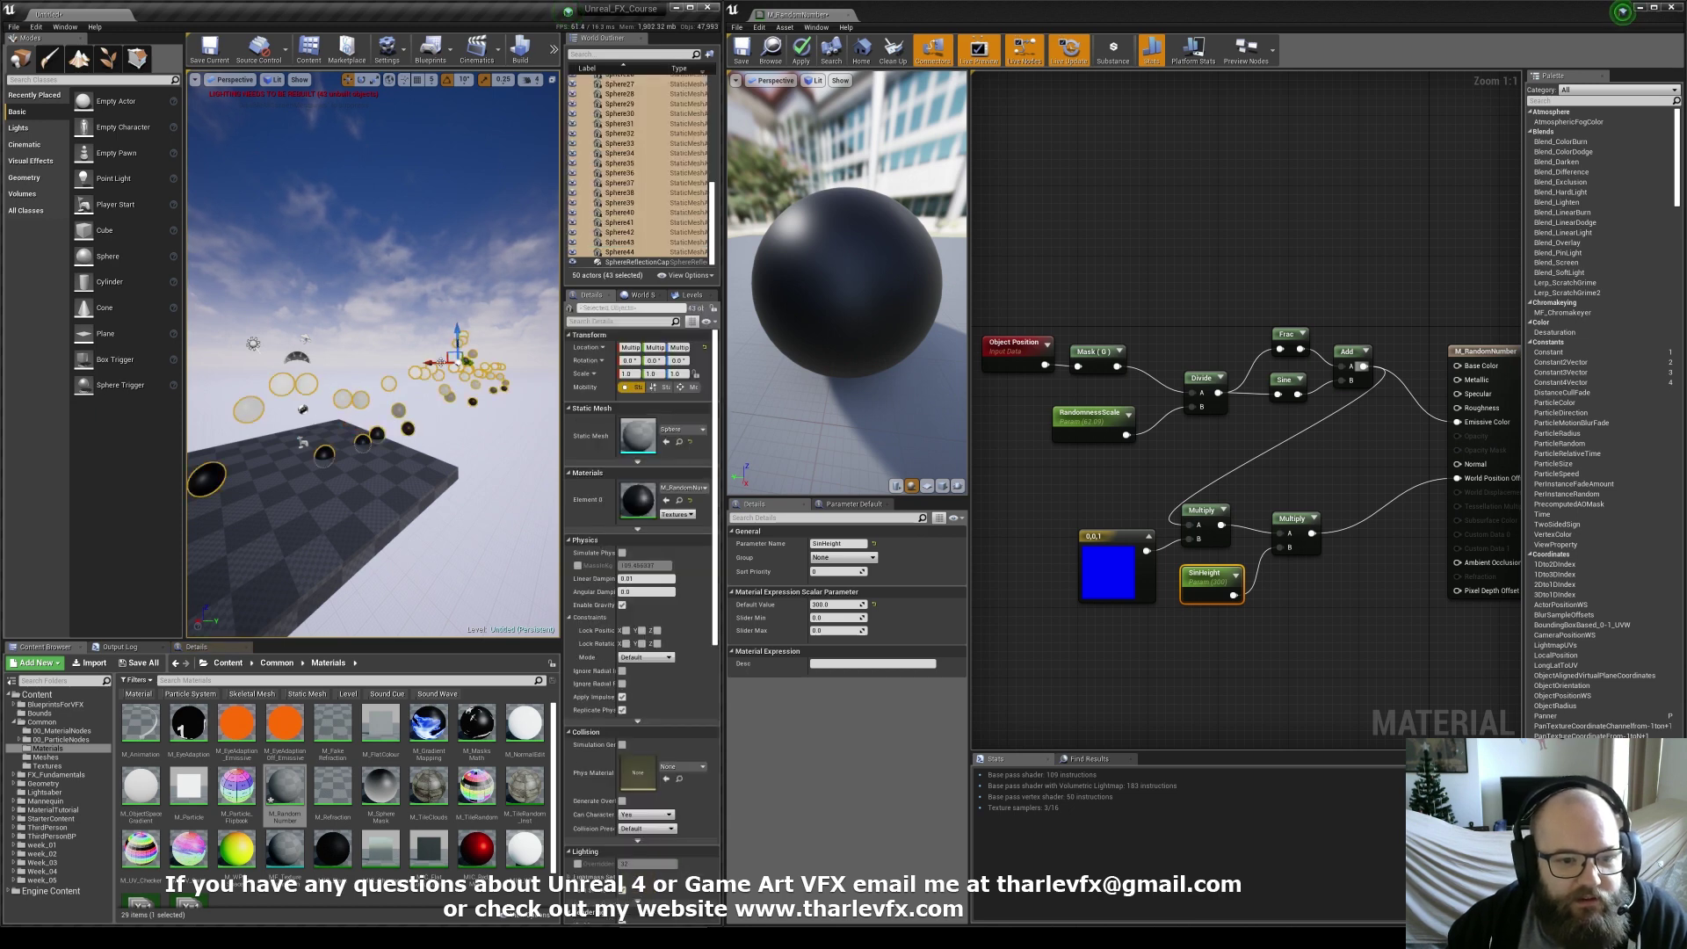
pyautogui.keyDown('alt'); pyautogui.moveTo(441, 362); pyautogui.dragTo(416, 451); pyautogui.keyUp('alt')
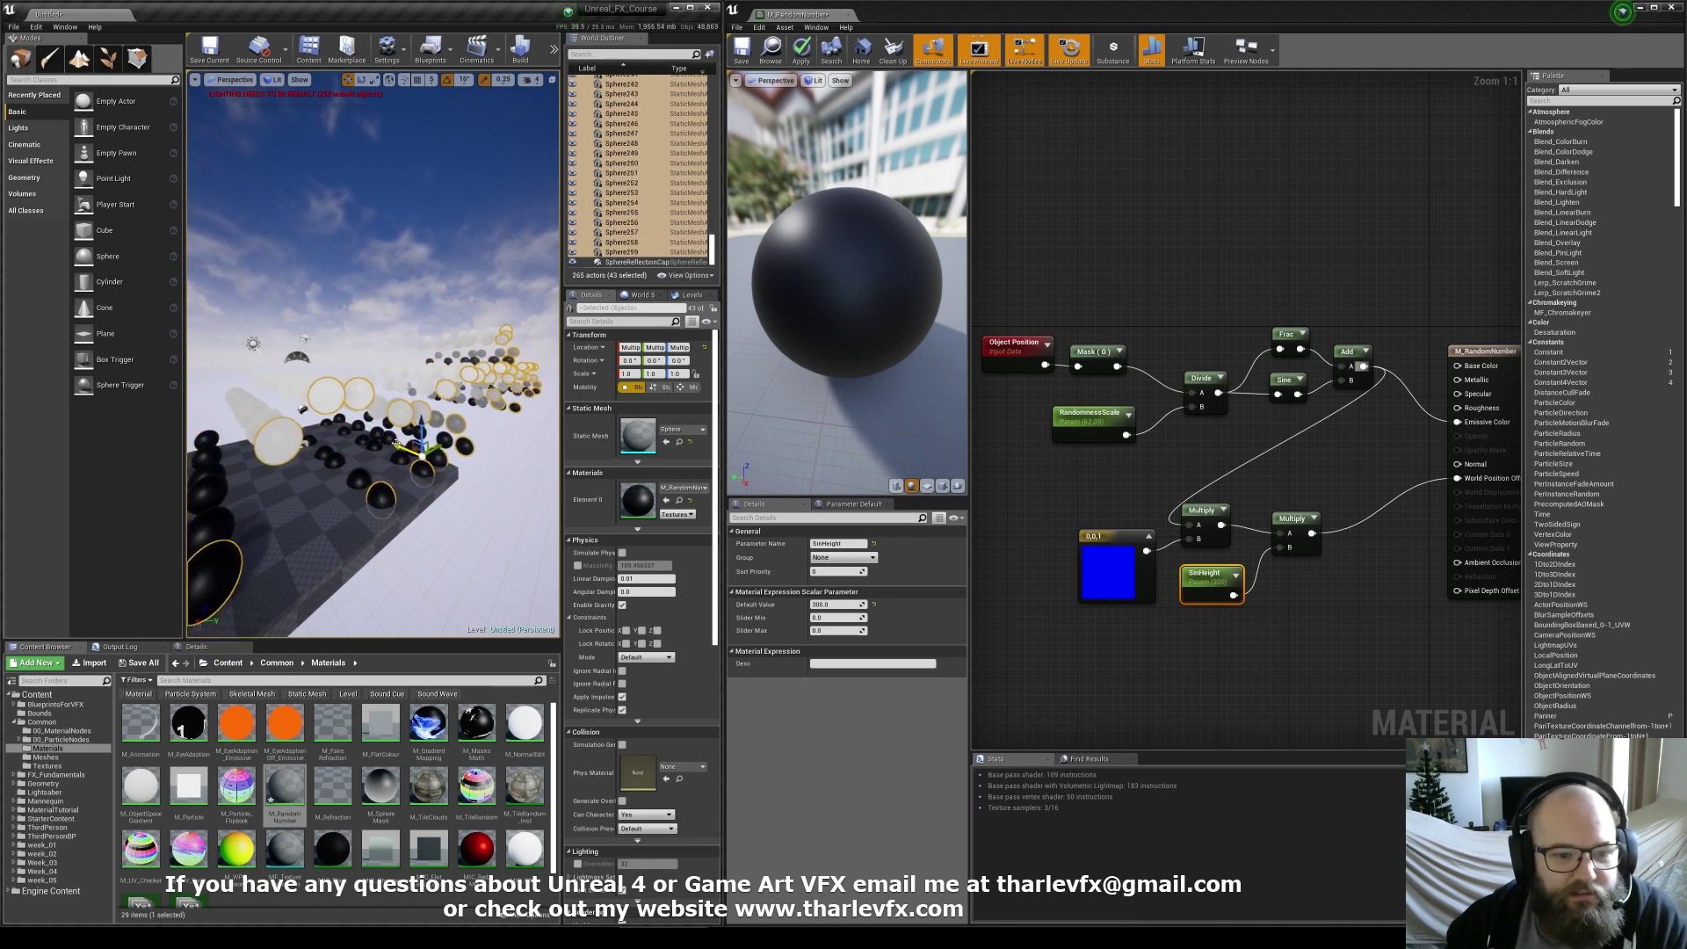
pyautogui.press('Escape')
# Select all the spheres and duplicate the whole block sideways beside the floor
pyautogui.moveTo(417, 452); pyautogui.dragTo(478, 496, button='right')
pyautogui.moveTo(439, 399); pyautogui.dragTo(410, 413, button='right')
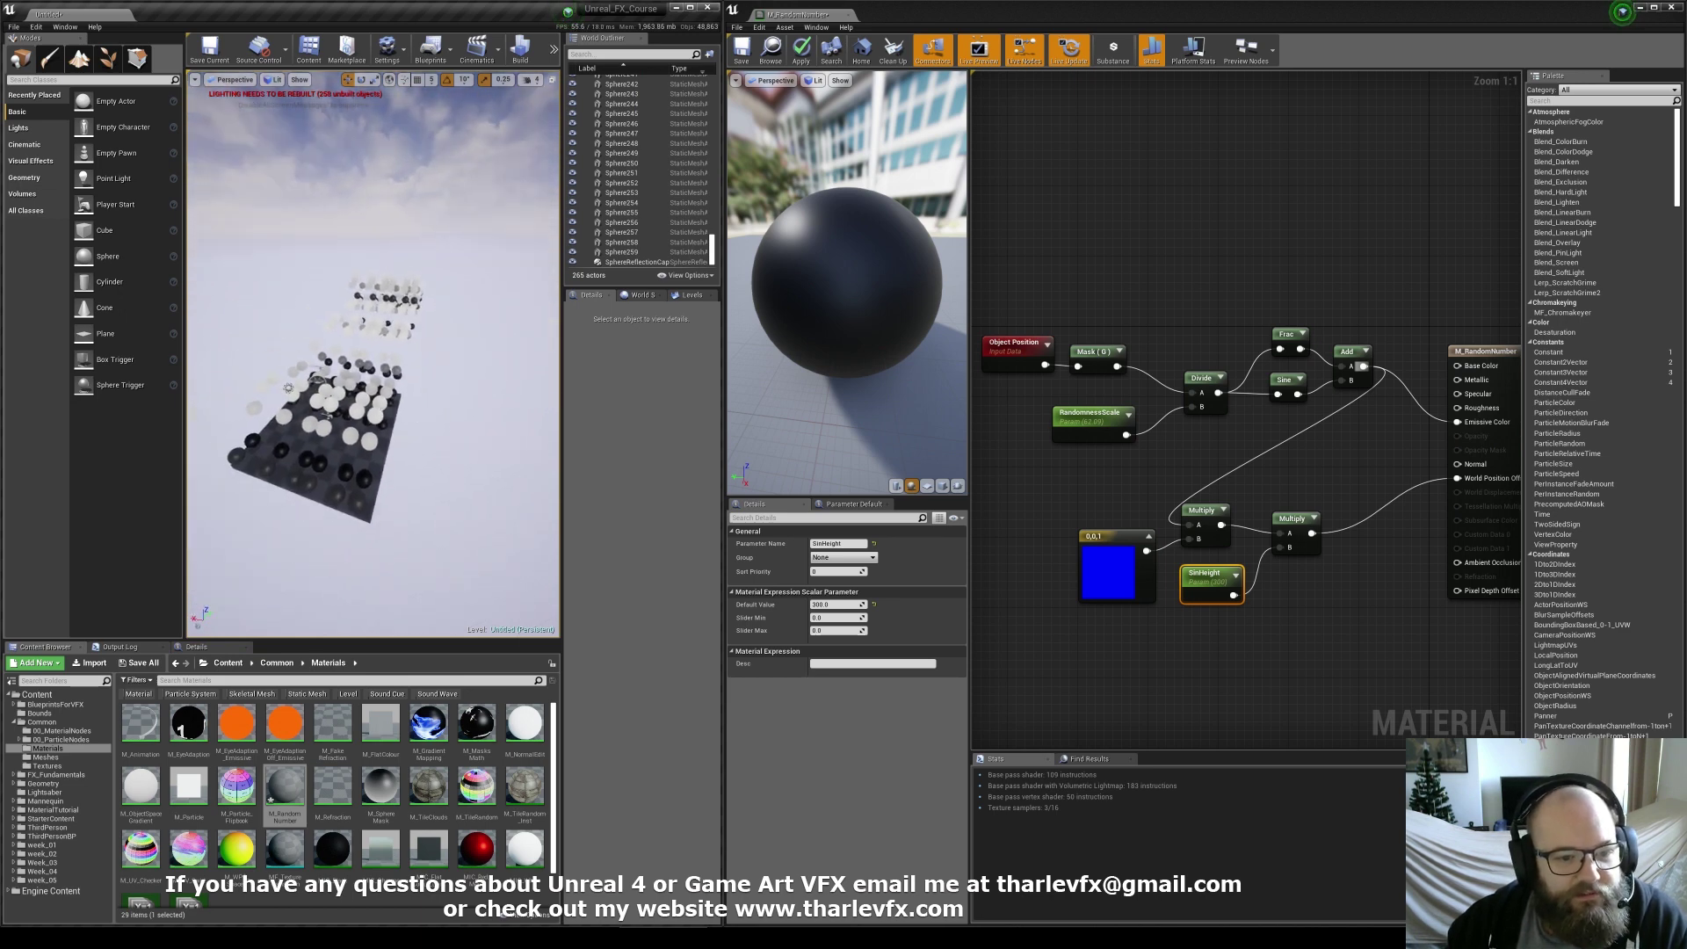
pyautogui.click(365, 422)
pyautogui.hotkey('shift', 'e')
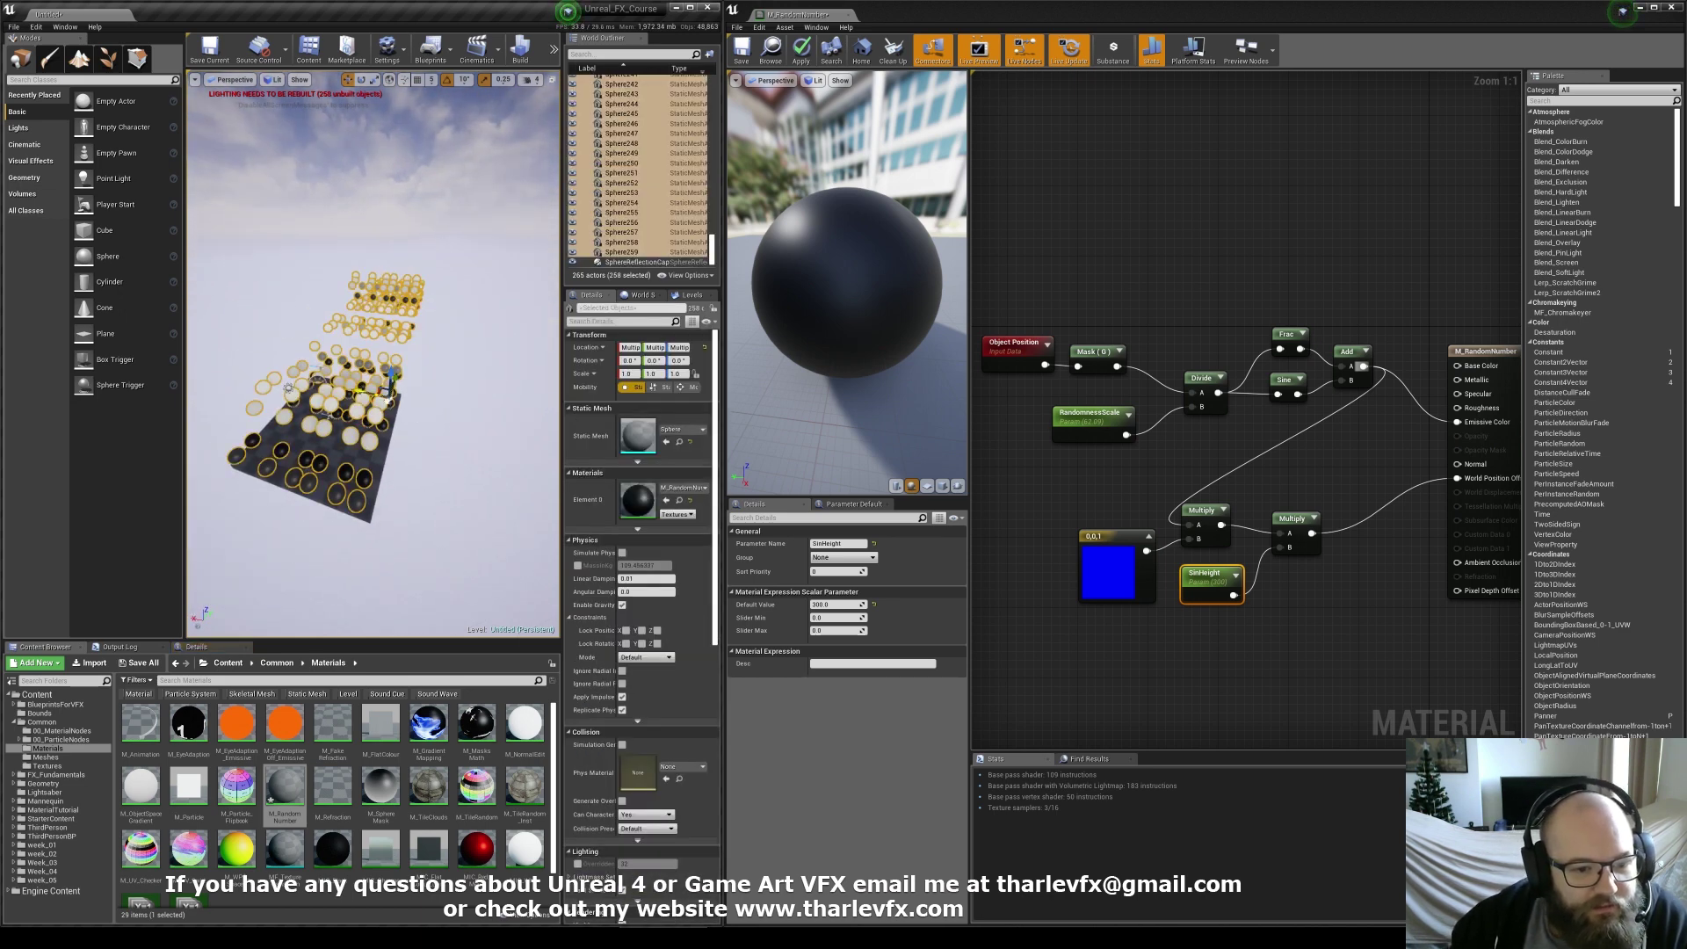
pyautogui.keyDown('alt'); pyautogui.moveTo(360, 391); pyautogui.dragTo(474, 426); pyautogui.keyUp('alt')
pyautogui.click(421, 402)
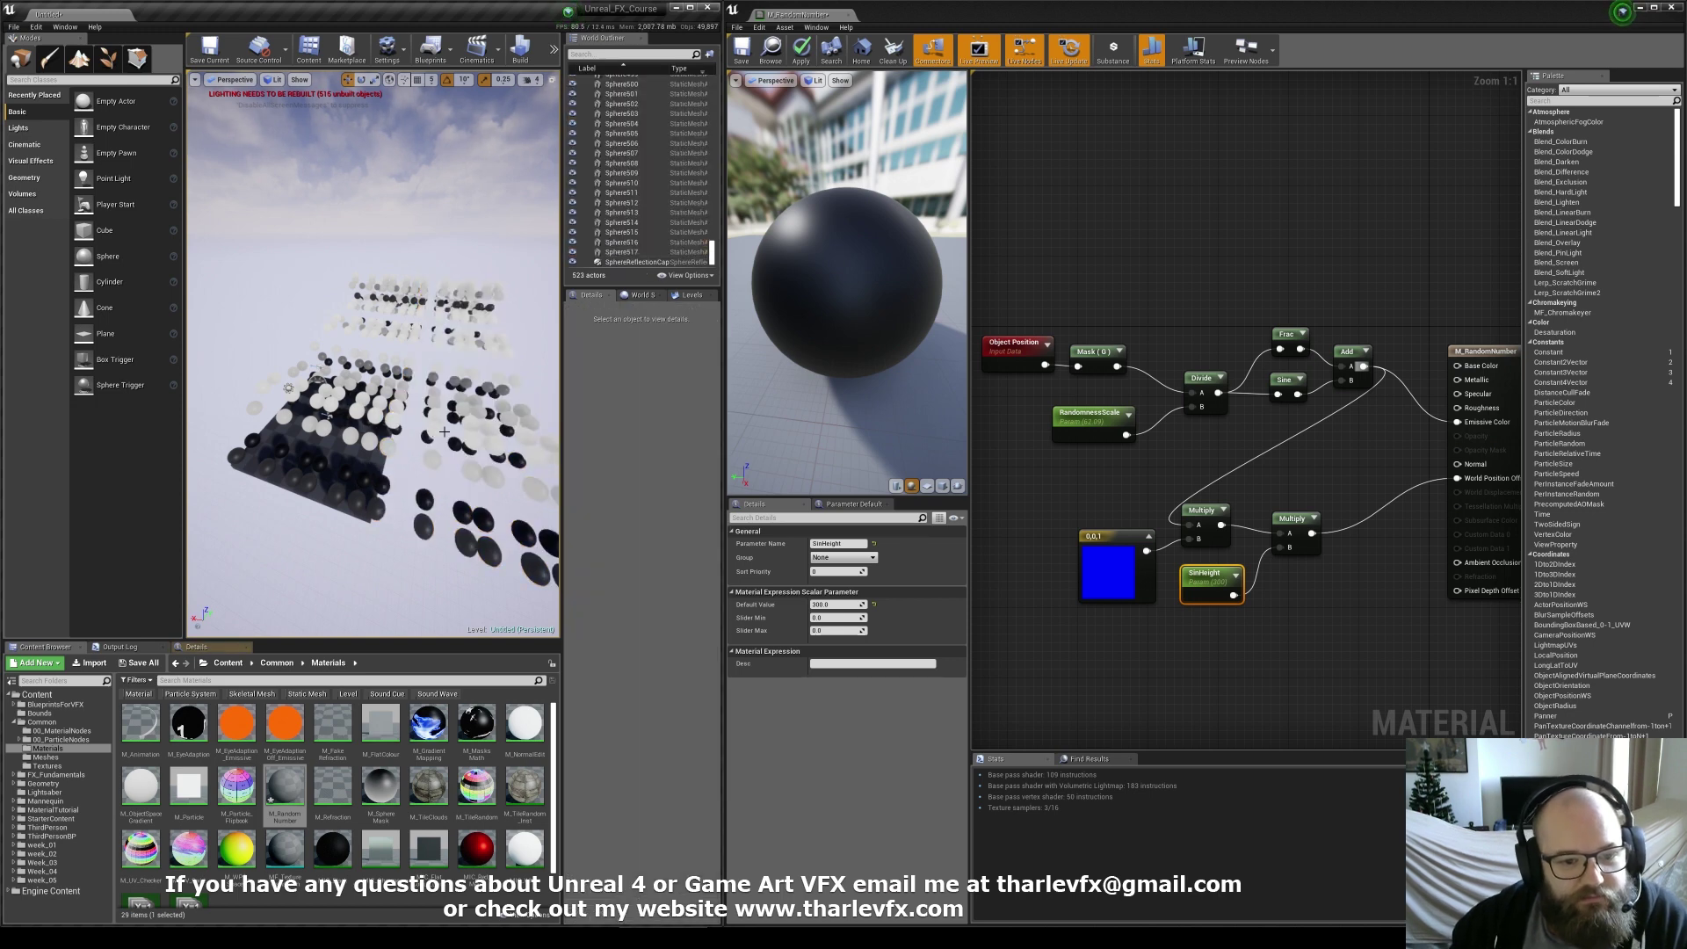
# Select both blocks of spheres and duplicate them sideways again to double the grid
pyautogui.click(444, 431)
pyautogui.click(398, 444)
pyautogui.hotkey('shift', 'e')
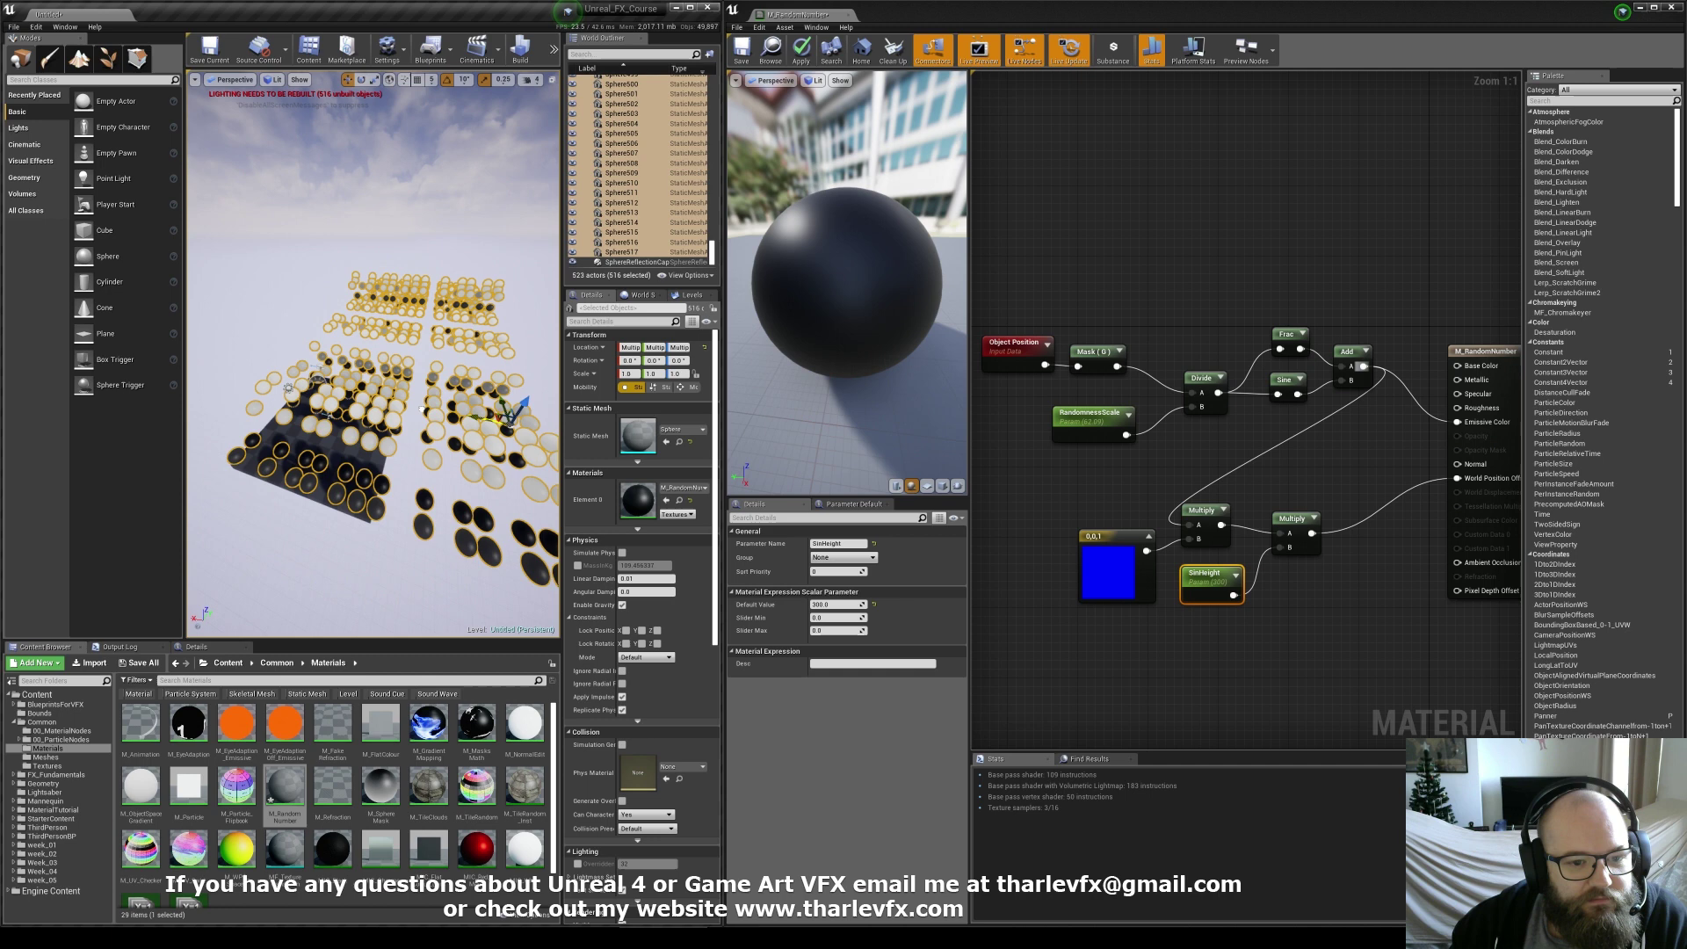
pyautogui.keyDown('alt'); pyautogui.moveTo(421, 409); pyautogui.dragTo(466, 417); pyautogui.keyUp('alt')
pyautogui.moveTo(465, 418); pyautogui.dragTo(413, 418, button='right')
pyautogui.keyDown('alt'); pyautogui.keyDown('shift'); pyautogui.moveTo(413, 417); pyautogui.dragTo(286, 384); pyautogui.keyUp('shift'); pyautogui.keyUp('alt')
pyautogui.click(448, 237)
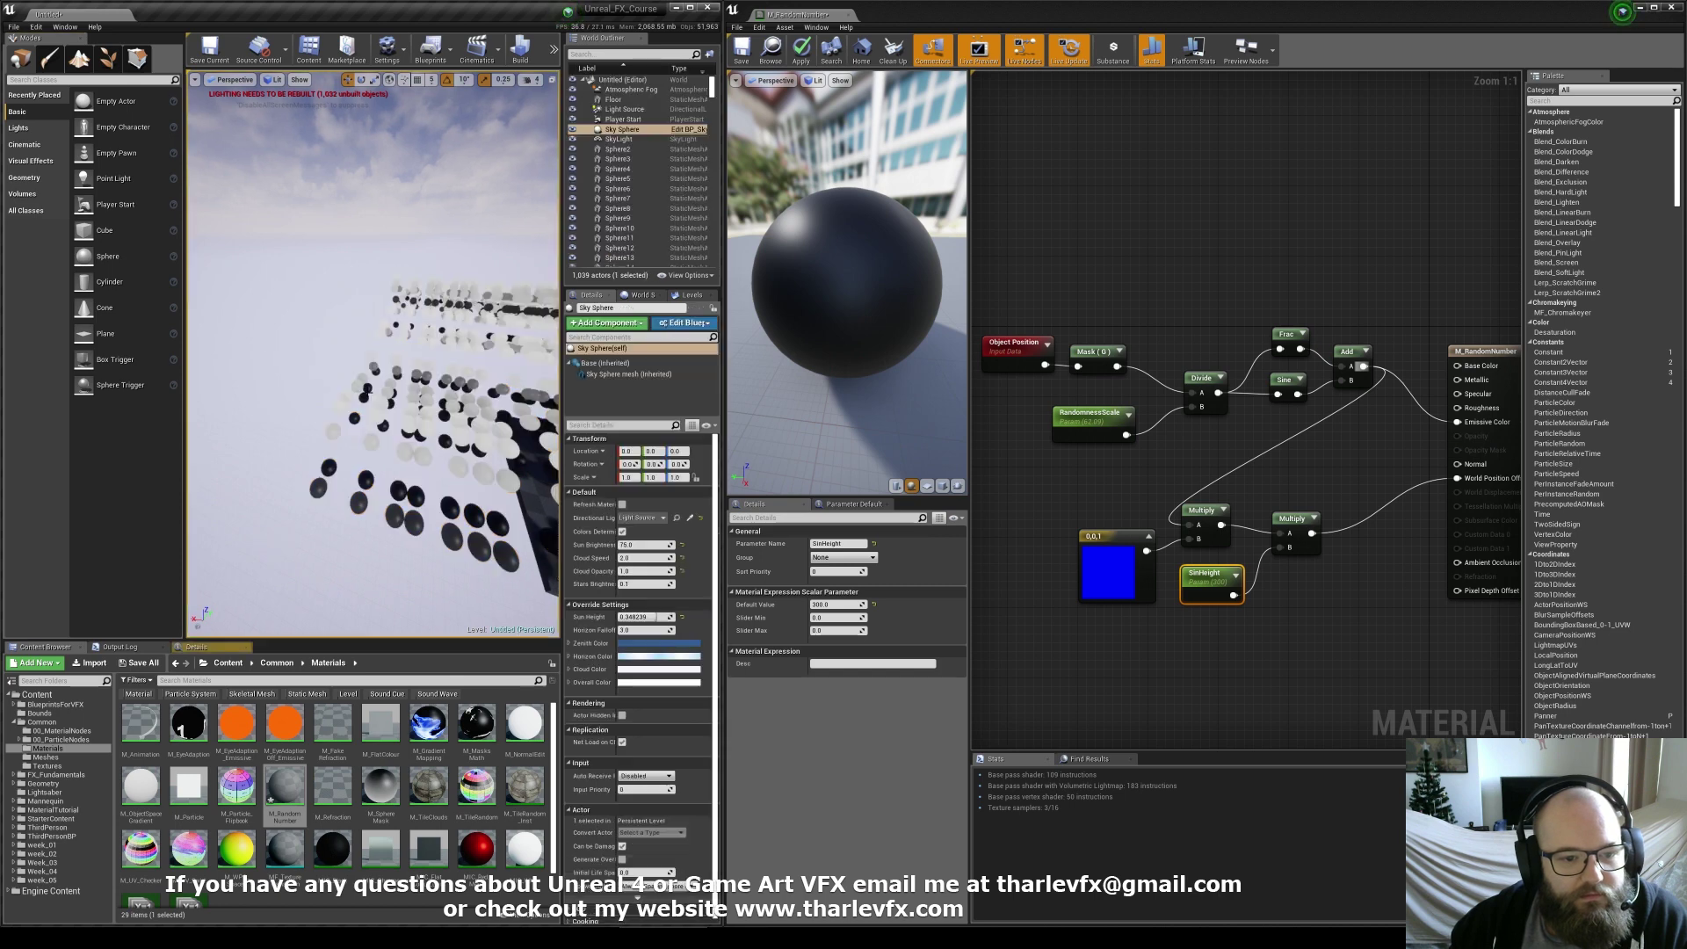
pyautogui.moveTo(448, 237); pyautogui.dragTo(386, 189, button='right')
pyautogui.press('Escape')
pyautogui.moveTo(400, 355); pyautogui.dragTo(385, 364, button='right')
# Duplicate the Mask (G) node above the original, feed it from Object Position and set it to mask only the R channel
pyautogui.click(1175, 339)
pyautogui.click(1100, 351)
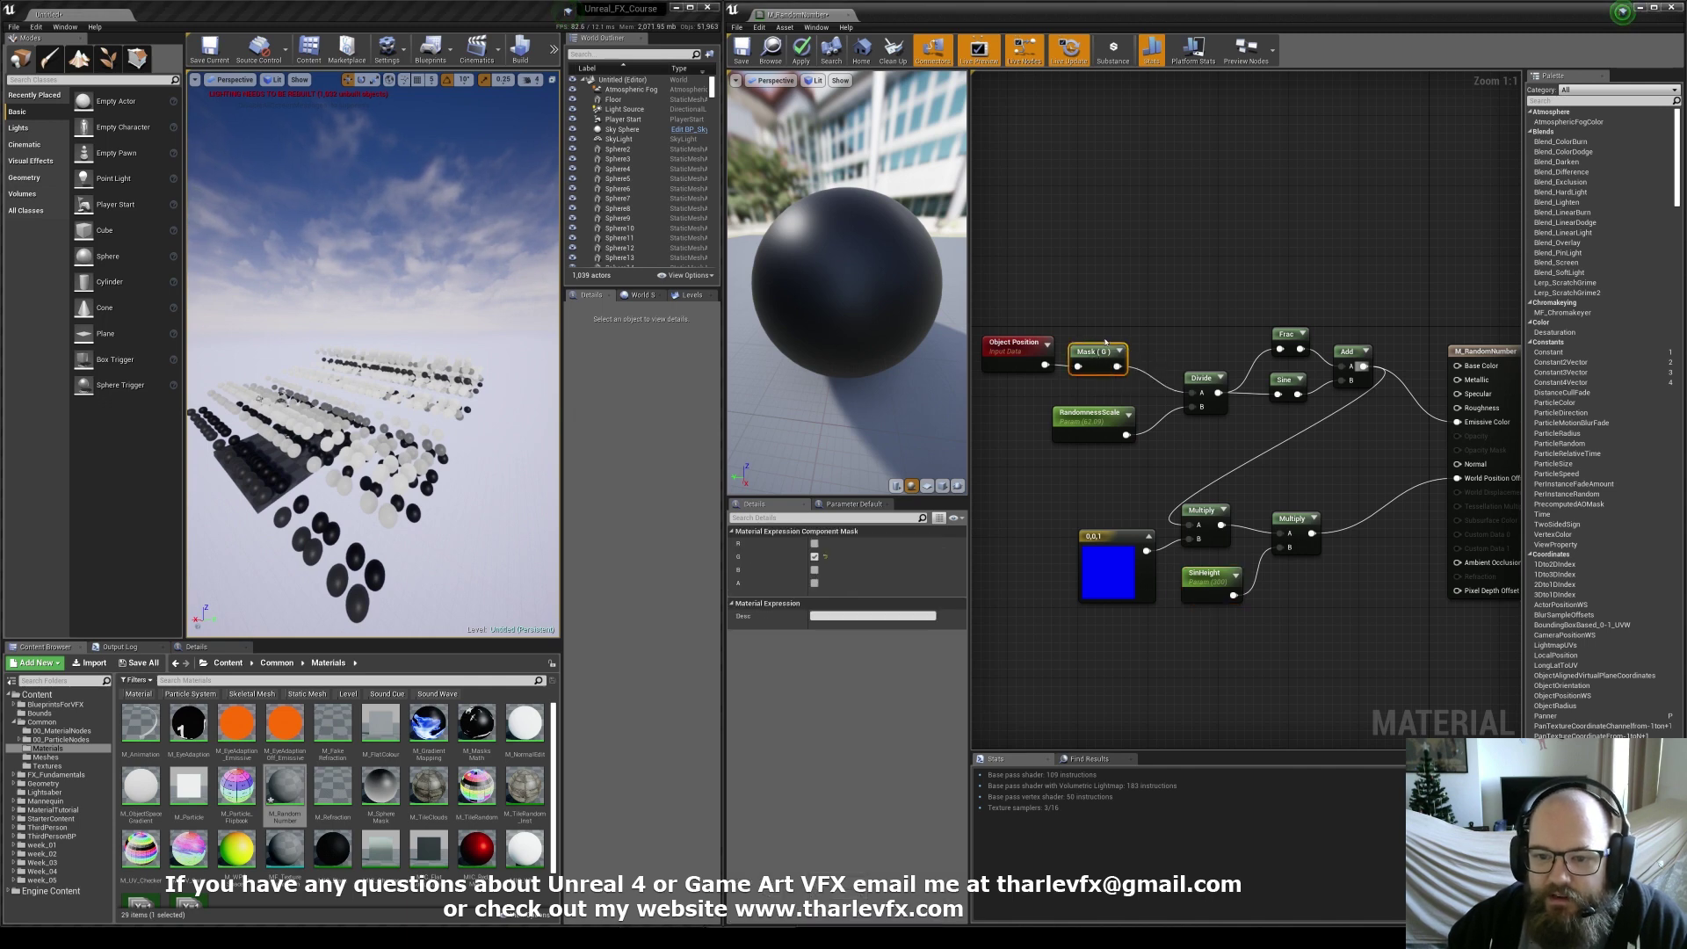
pyautogui.hotkey('ctrl', 'w')
pyautogui.moveTo(1149, 344); pyautogui.dragTo(1099, 306)
pyautogui.moveTo(1044, 365); pyautogui.dragTo(1009, 335)
pyautogui.click(1047, 308)
pyautogui.click(1073, 314)
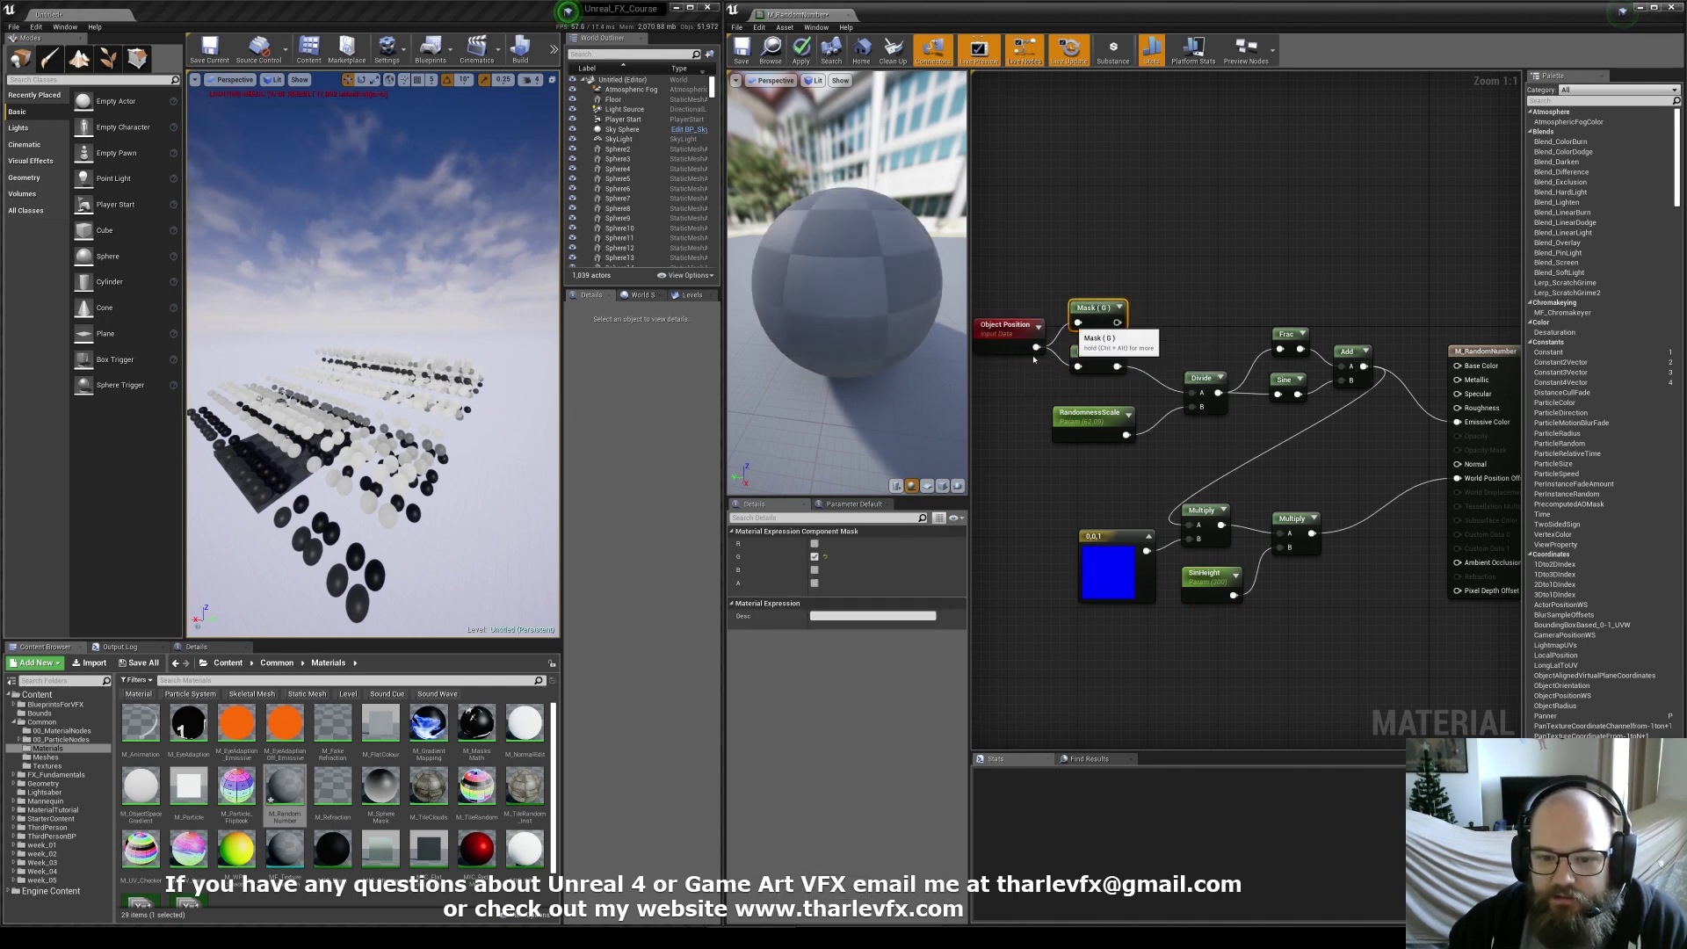
pyautogui.click(814, 543)
pyautogui.click(814, 556)
# Add a second Divide node taking Mask (R) as A and RandomnessScale as B, and connect it to Frac
pyautogui.click(1180, 296)
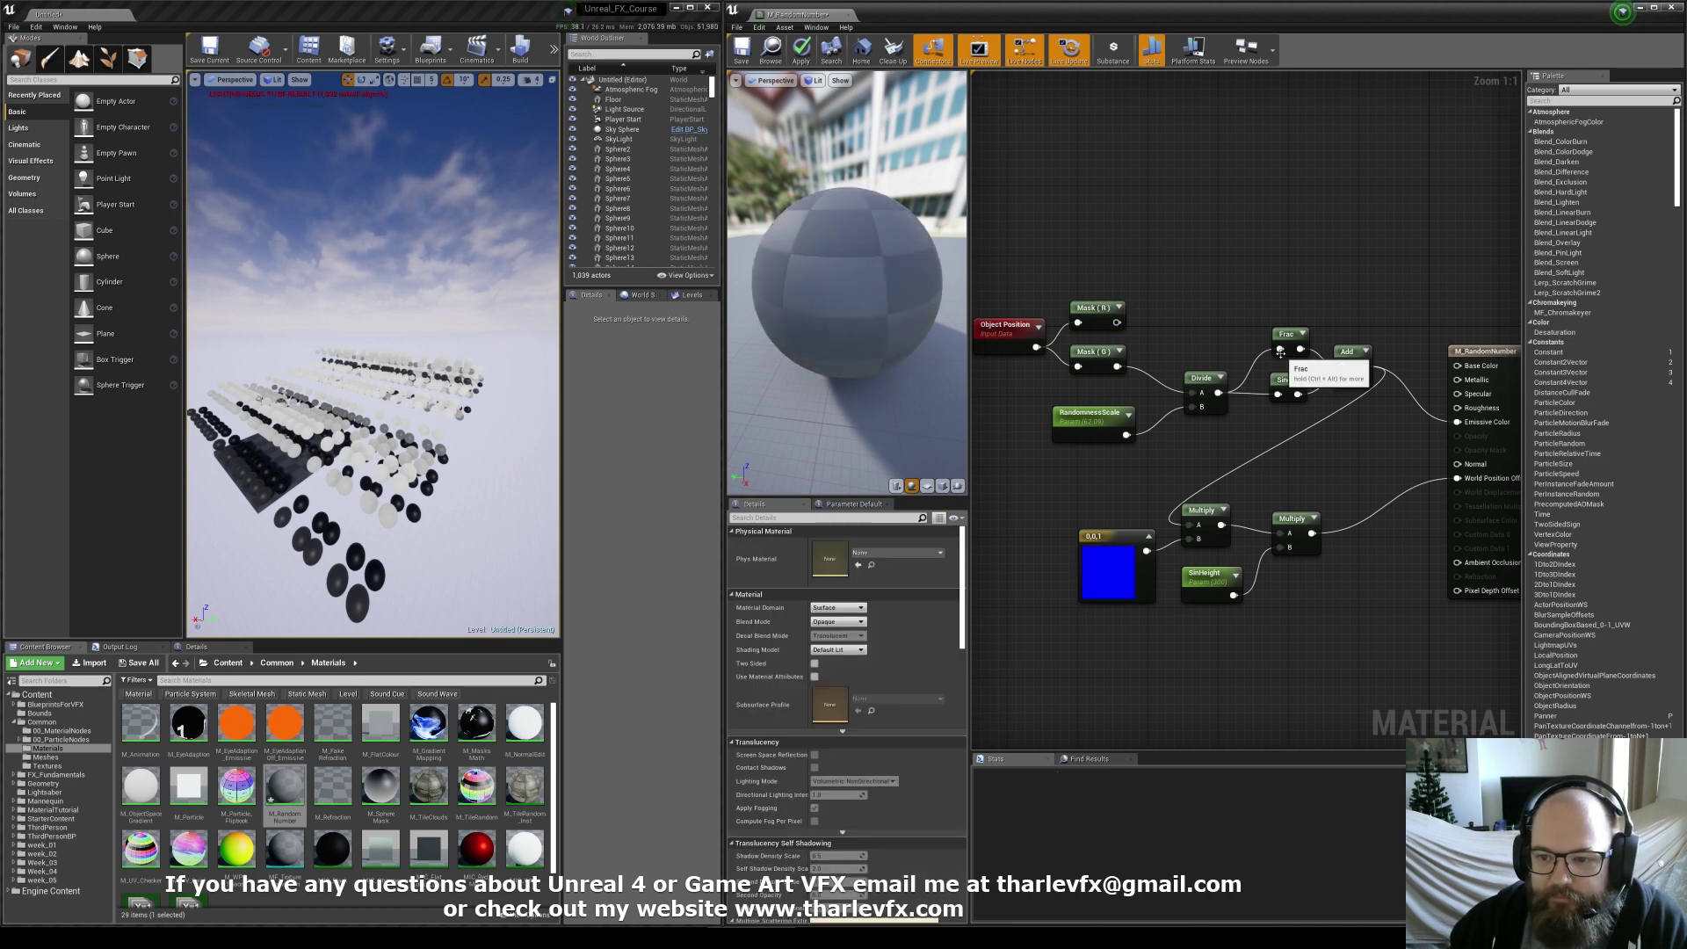
pyautogui.click(1196, 388)
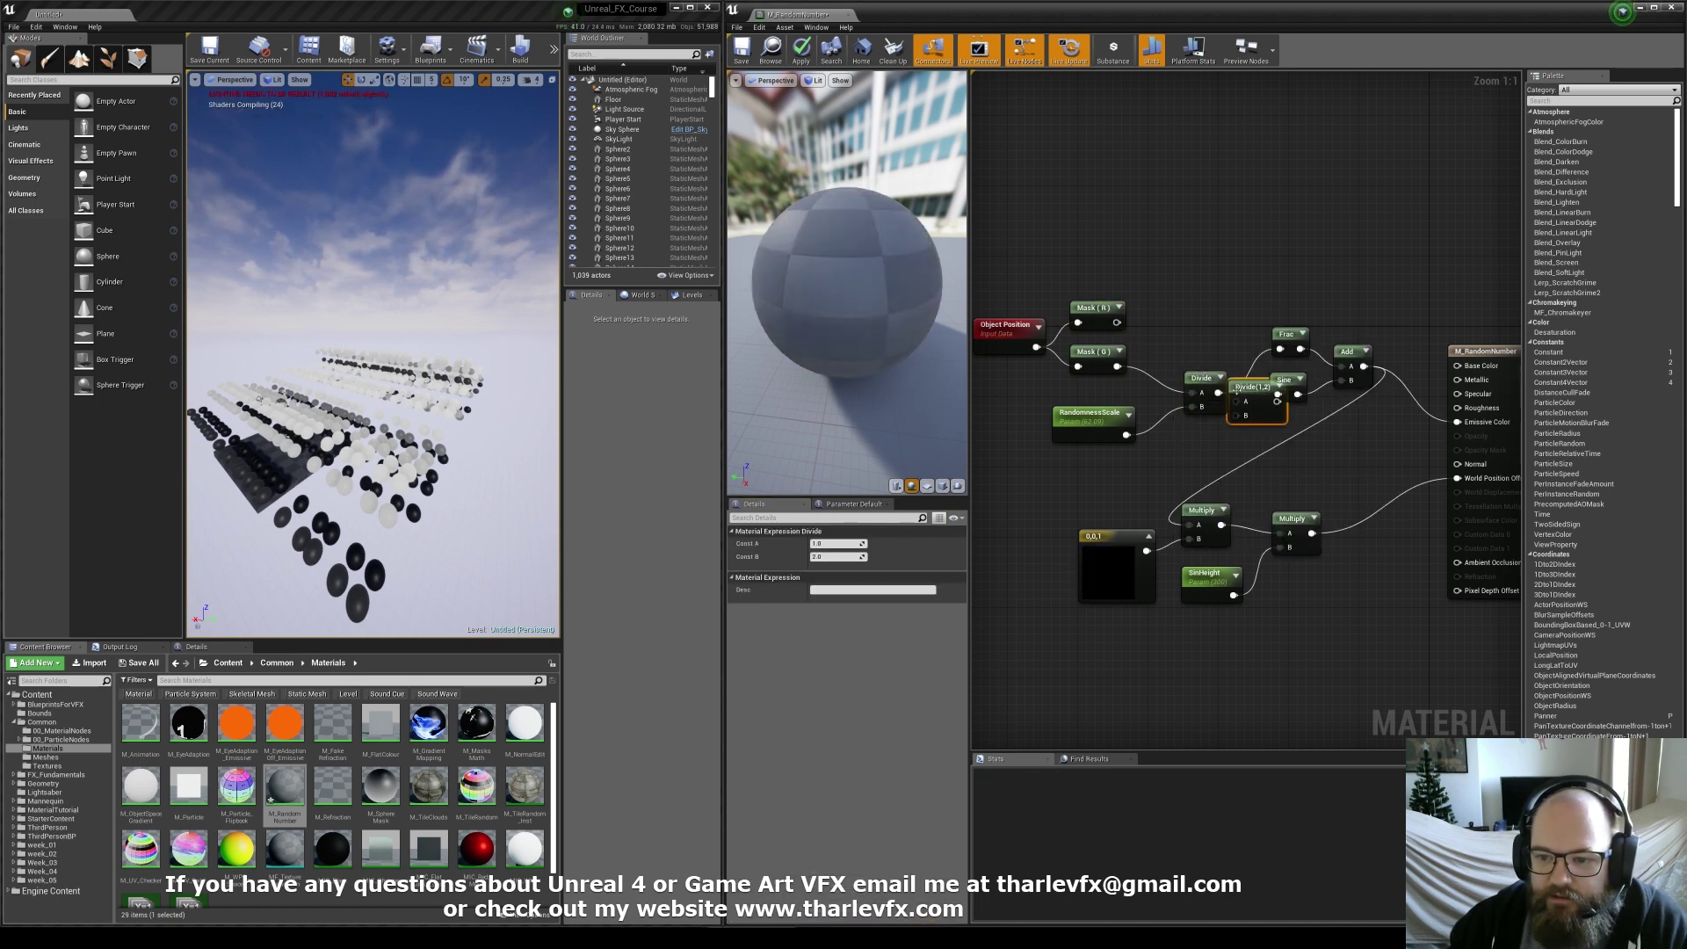
pyautogui.click(1193, 321)
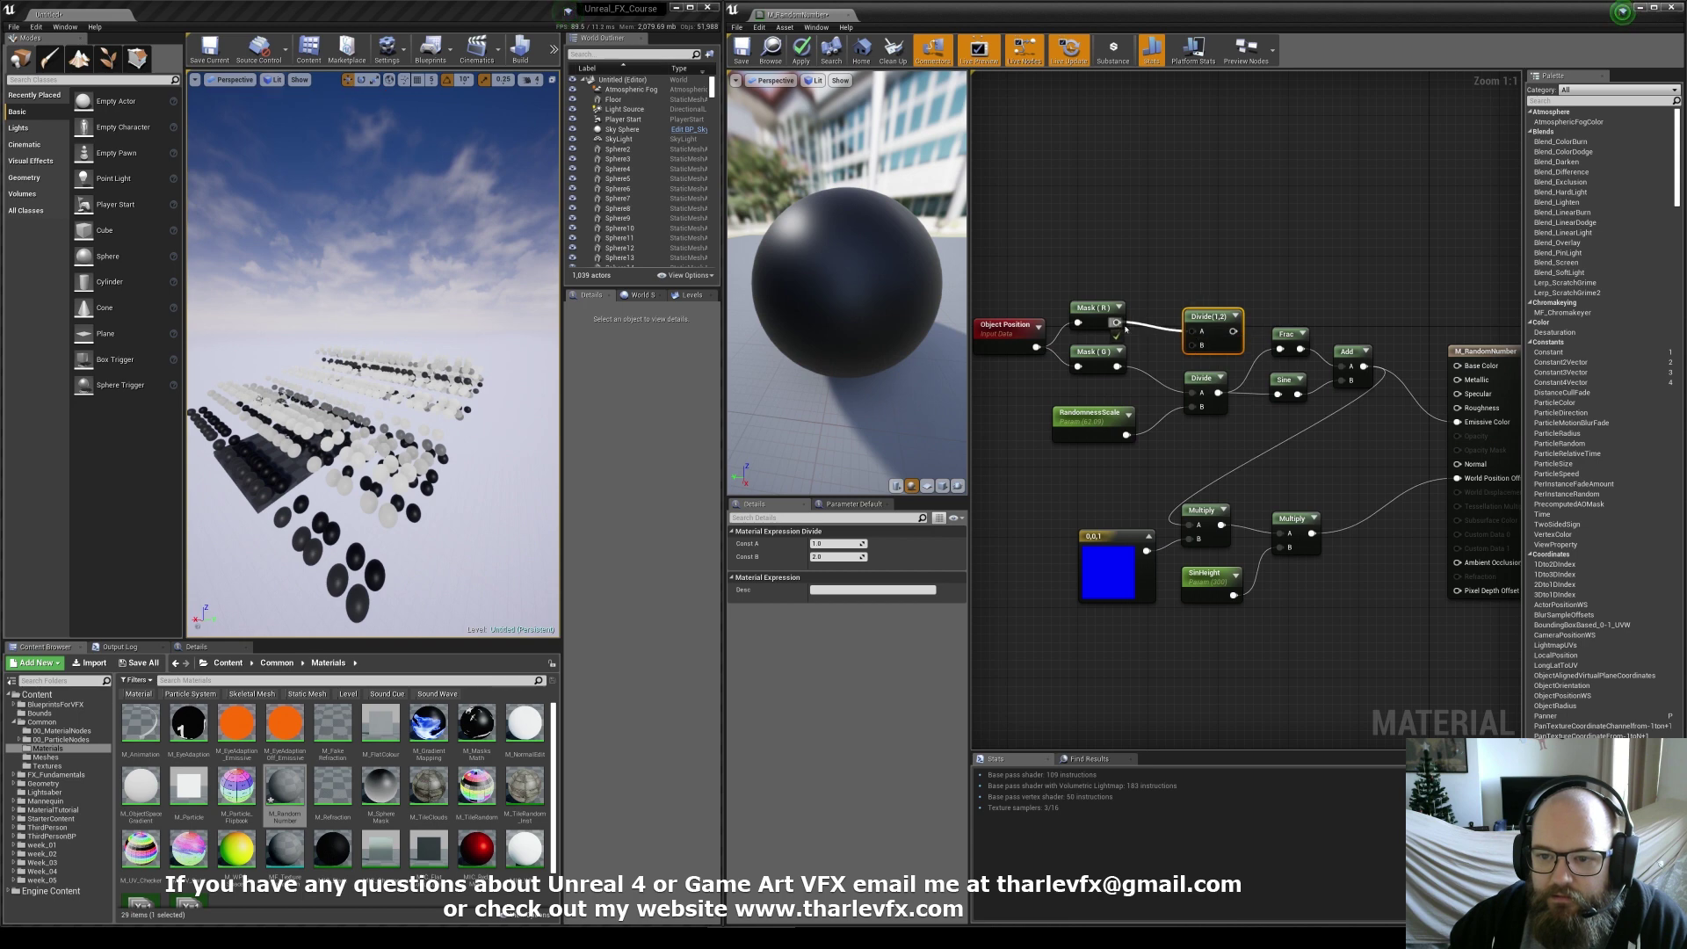
pyautogui.moveTo(1125, 328); pyautogui.dragTo(1118, 324)
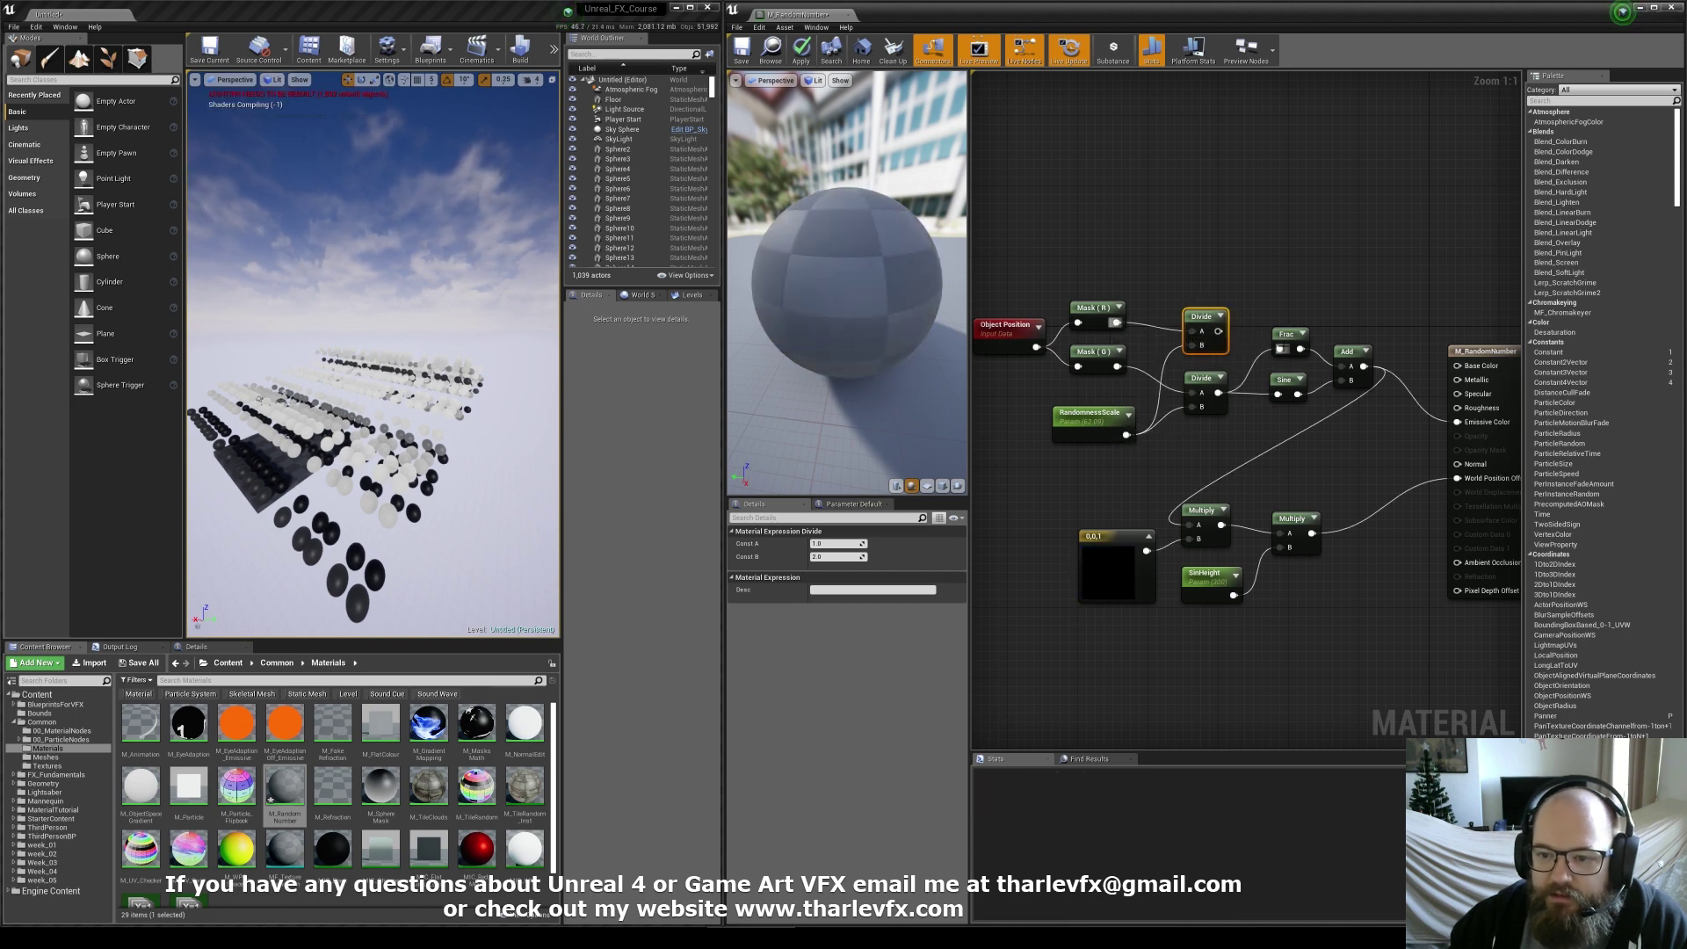
pyautogui.click(1253, 314)
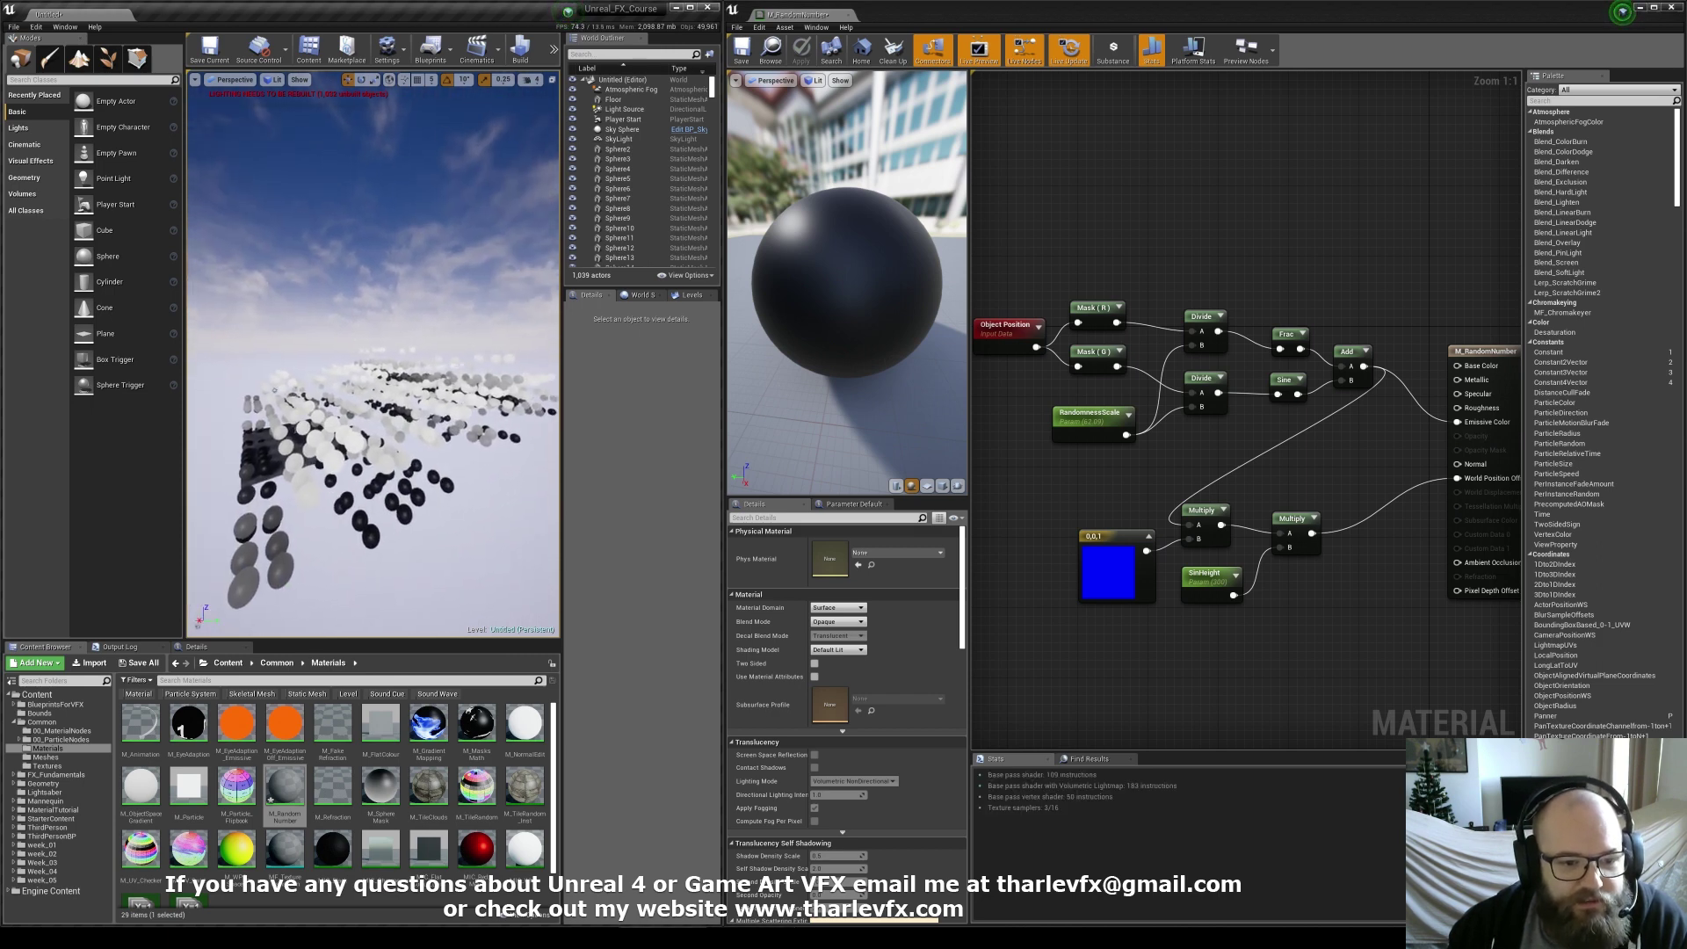
# Set the SinHeight default value to 0 to flatten the expanded sphere grid
pyautogui.moveTo(372, 354); pyautogui.dragTo(226, 352, button='right')
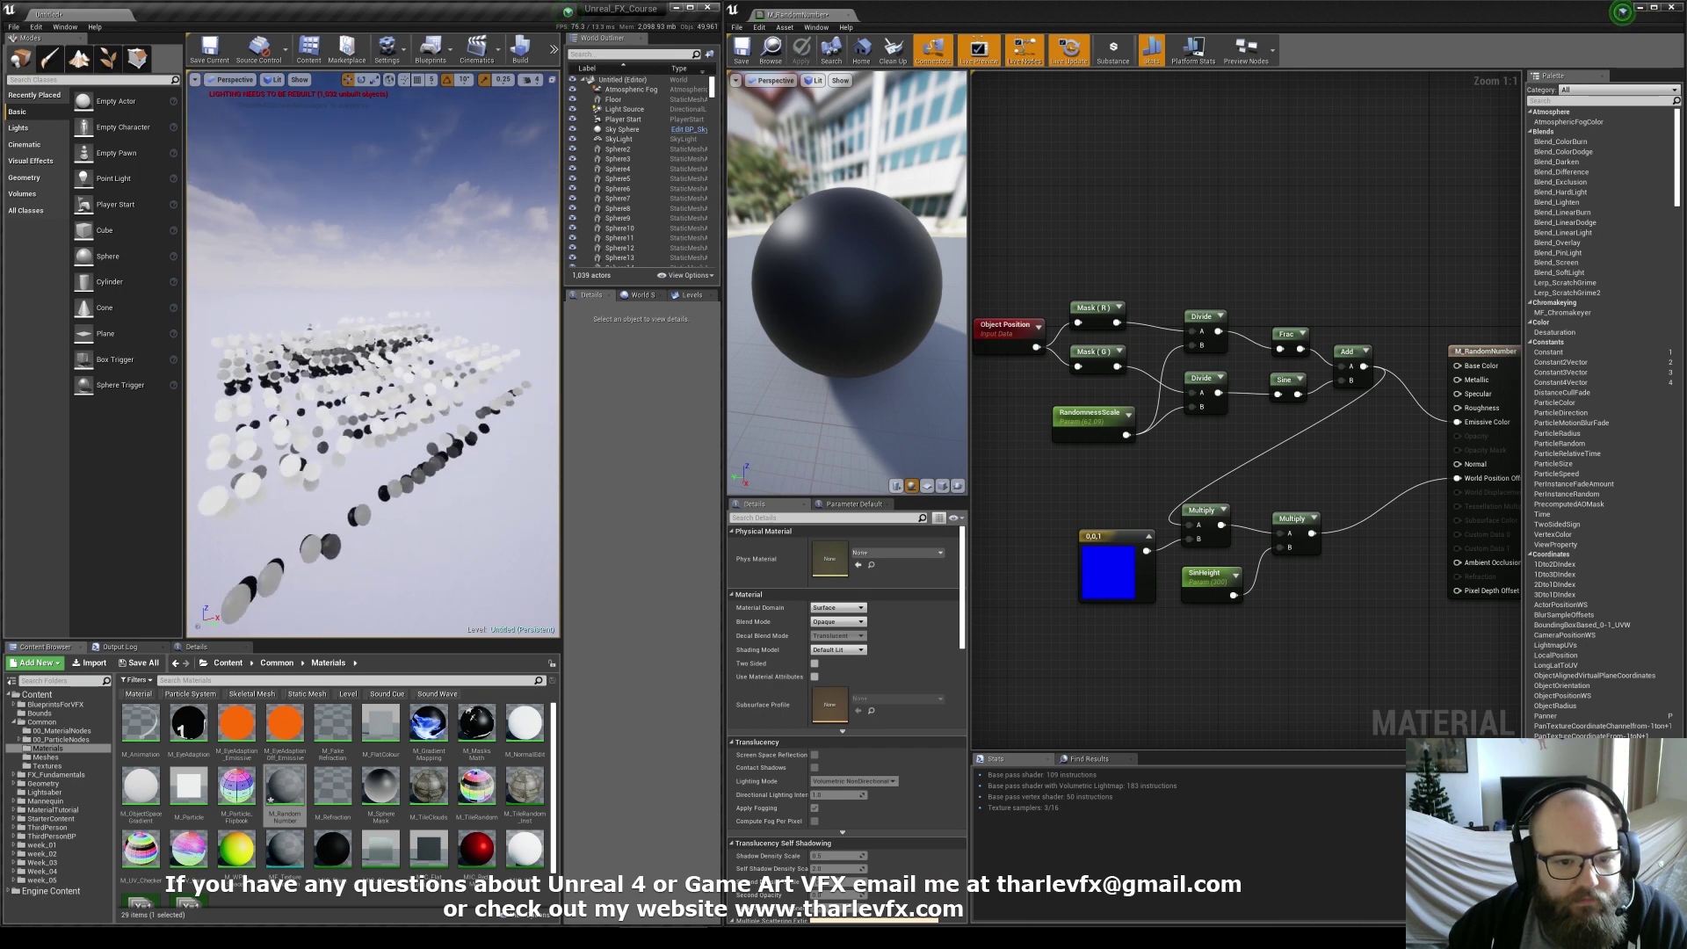
pyautogui.moveTo(365, 400); pyautogui.dragTo(388, 451, button='right')
pyautogui.moveTo(358, 367); pyautogui.dragTo(361, 406, button='right')
pyautogui.click(1082, 412)
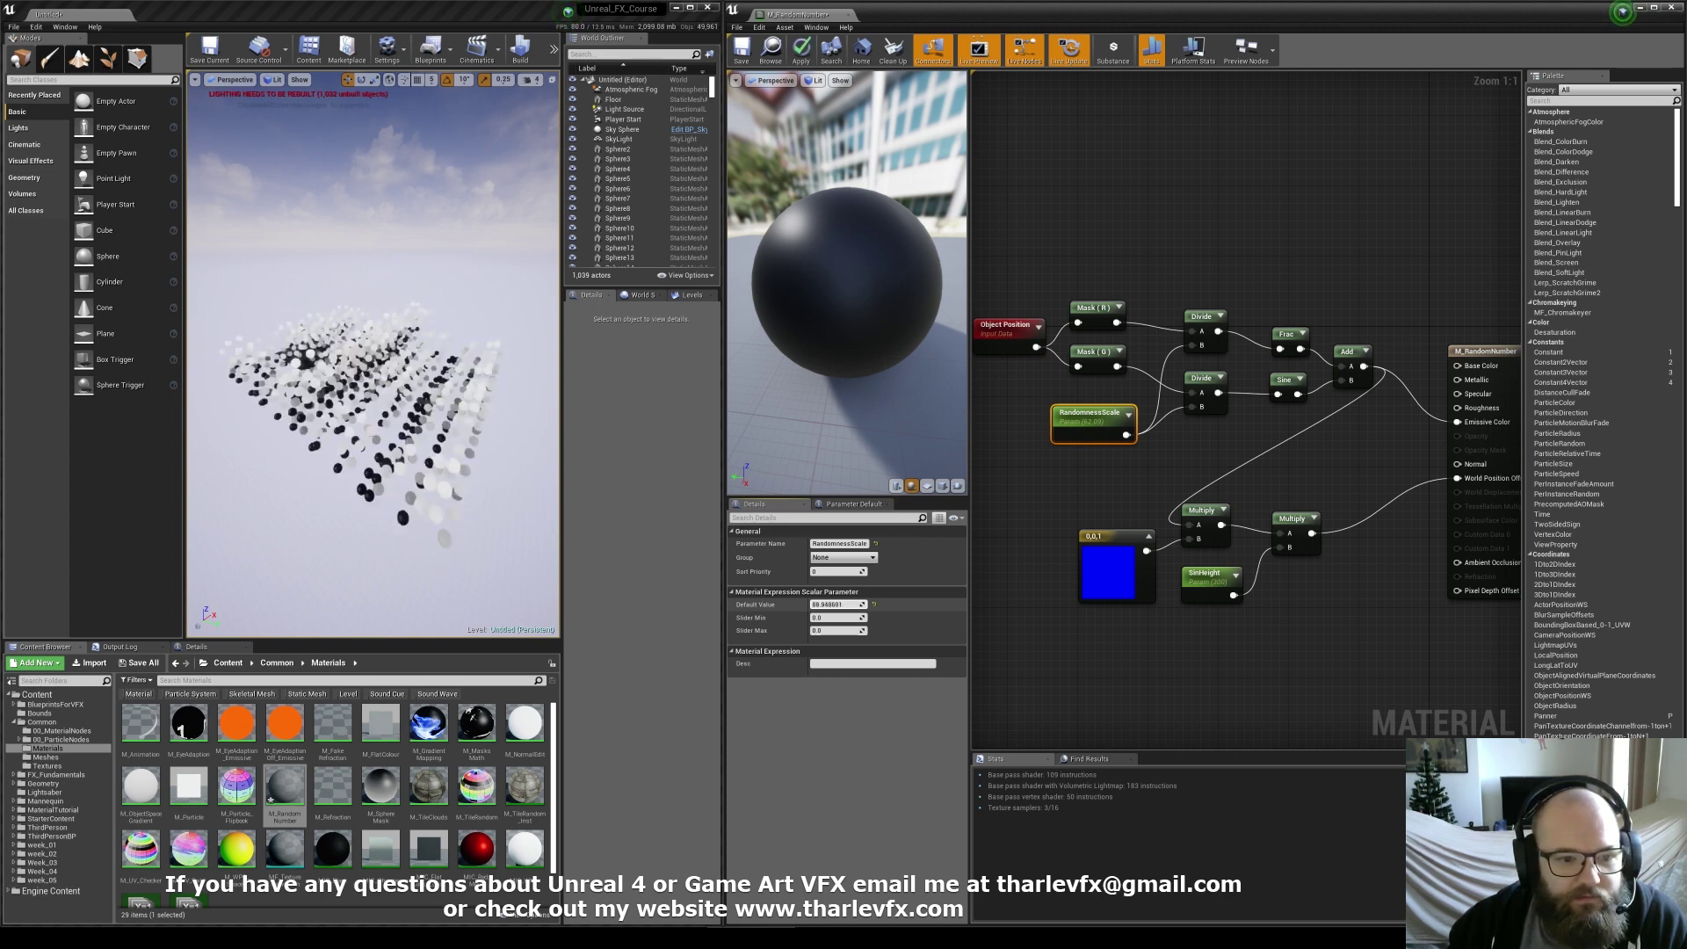
pyautogui.moveTo(373, 396)
pyautogui.mouseDown(button='right')
pyautogui.moveTo(350, 348)
pyautogui.moveTo(363, 367)
pyautogui.mouseUp(button='right')
pyautogui.press('w')
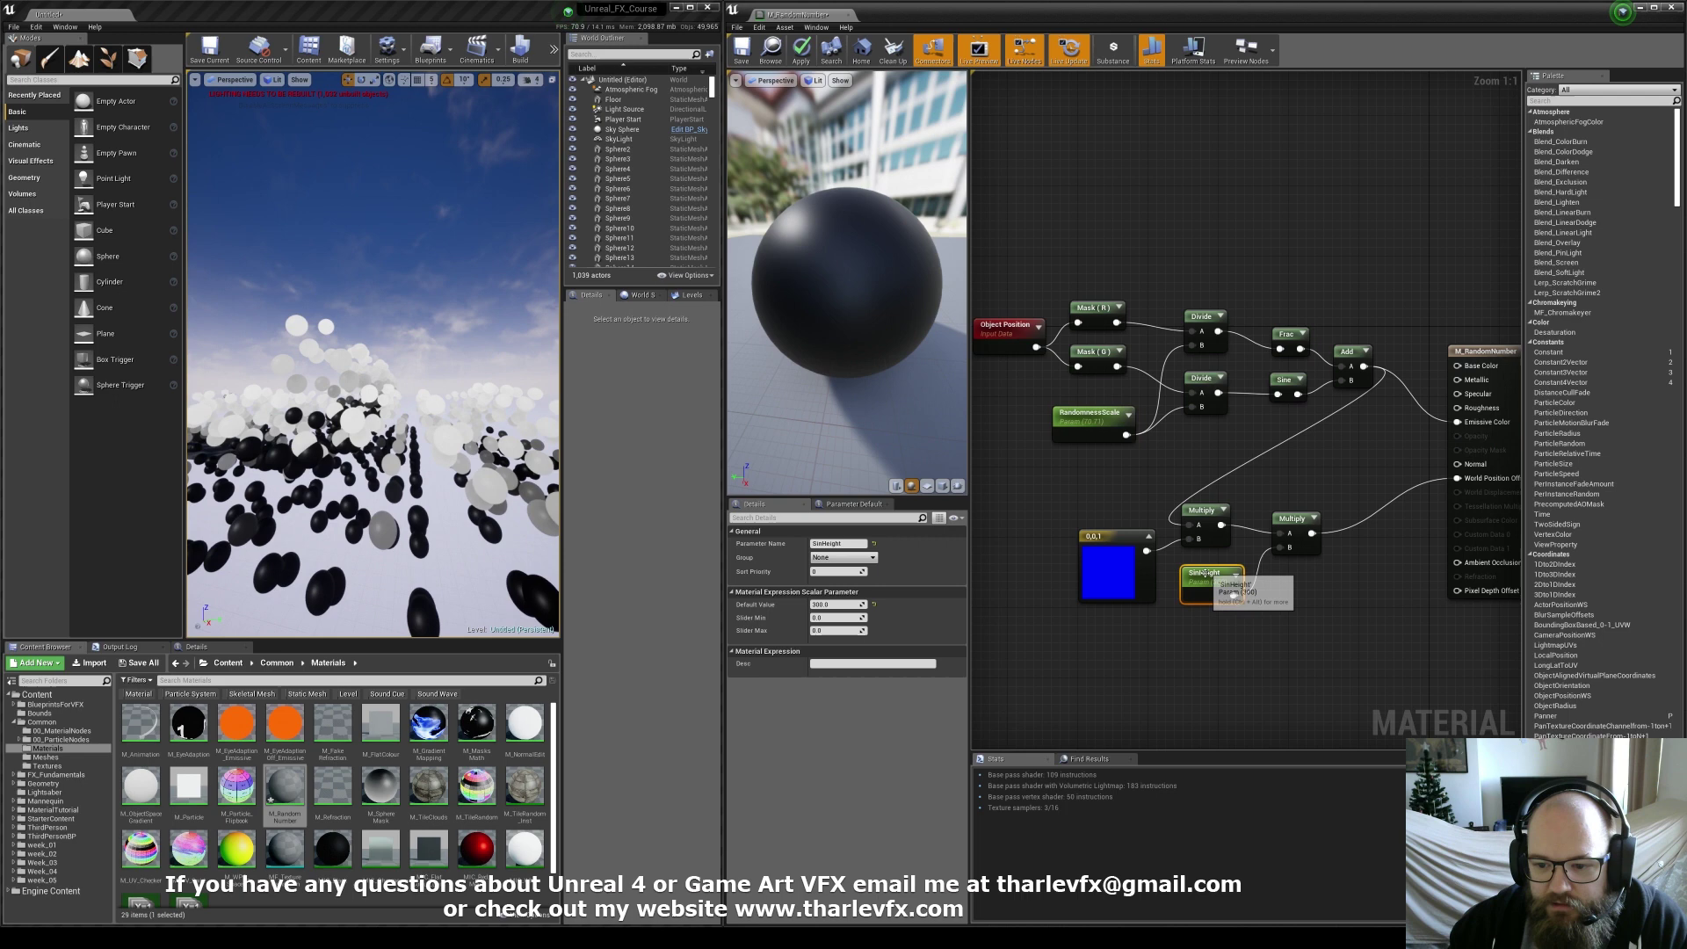
pyautogui.click(1206, 574)
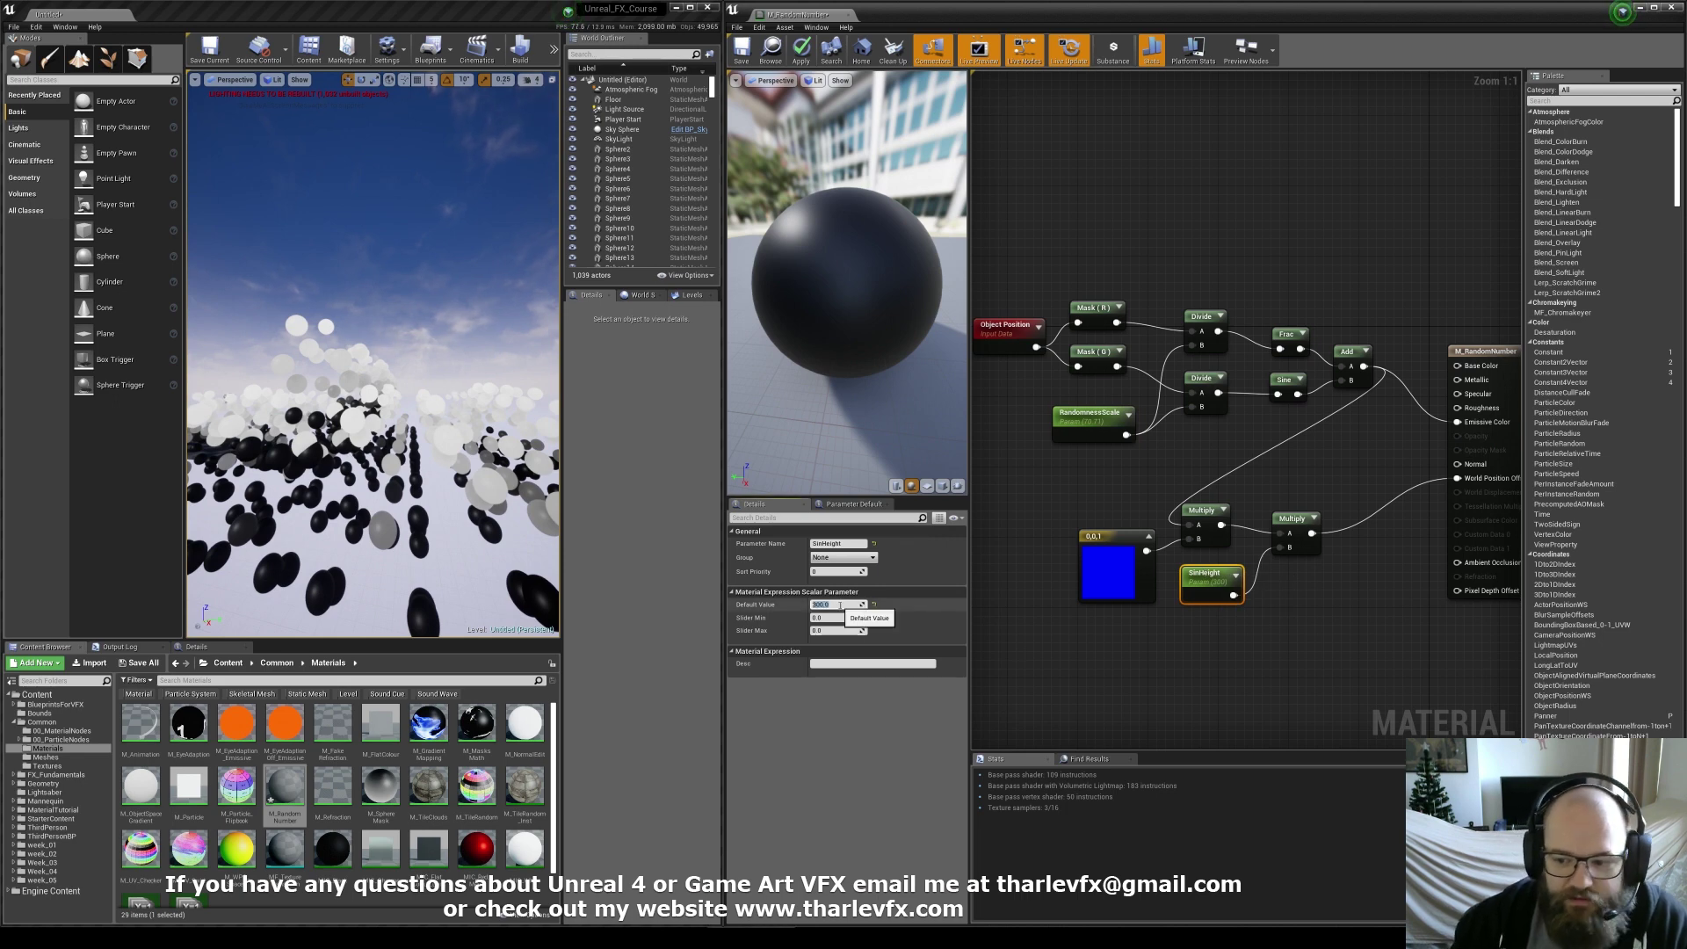
pyautogui.write('0')
pyautogui.press('Return')
# Box-select the cluster of spheres floating above the grid and delete them
pyautogui.moveTo(356, 384); pyautogui.dragTo(303, 369, button='right')
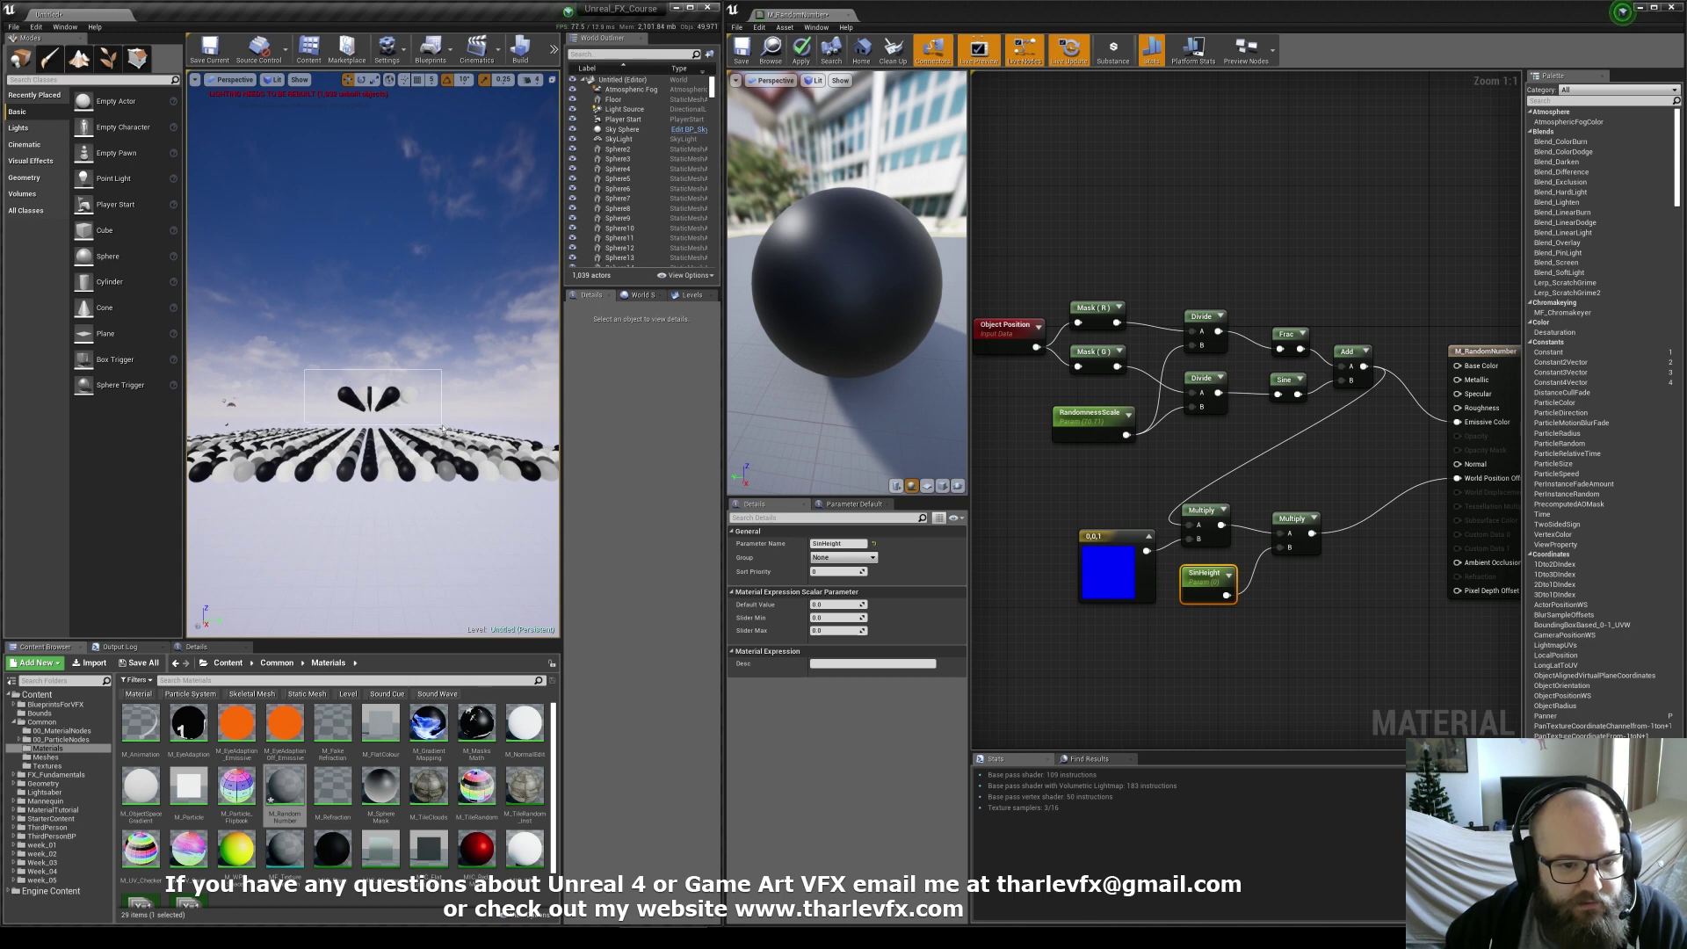
pyautogui.keyDown('ctrl'); pyautogui.keyDown('alt'); pyautogui.moveTo(442, 428); pyautogui.dragTo(439, 419); pyautogui.keyUp('alt'); pyautogui.keyUp('ctrl')
pyautogui.press('Delete')
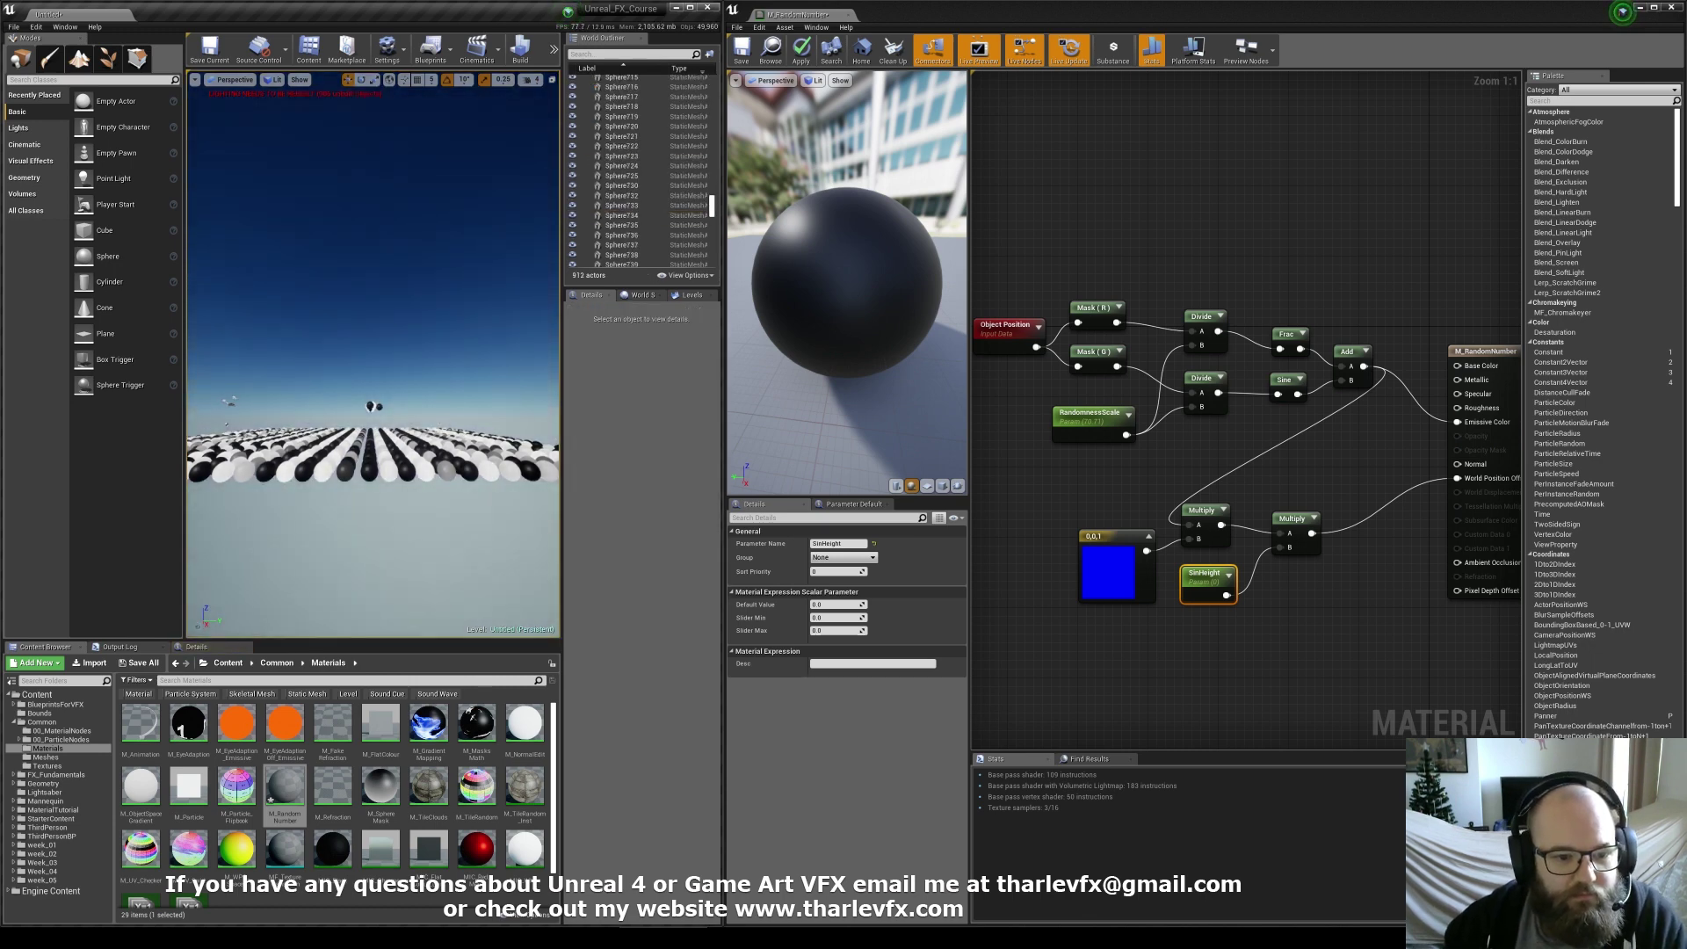
# Adjust the RandomnessScale default value to about 74.17
pyautogui.moveTo(372, 386); pyautogui.dragTo(410, 496, button='right')
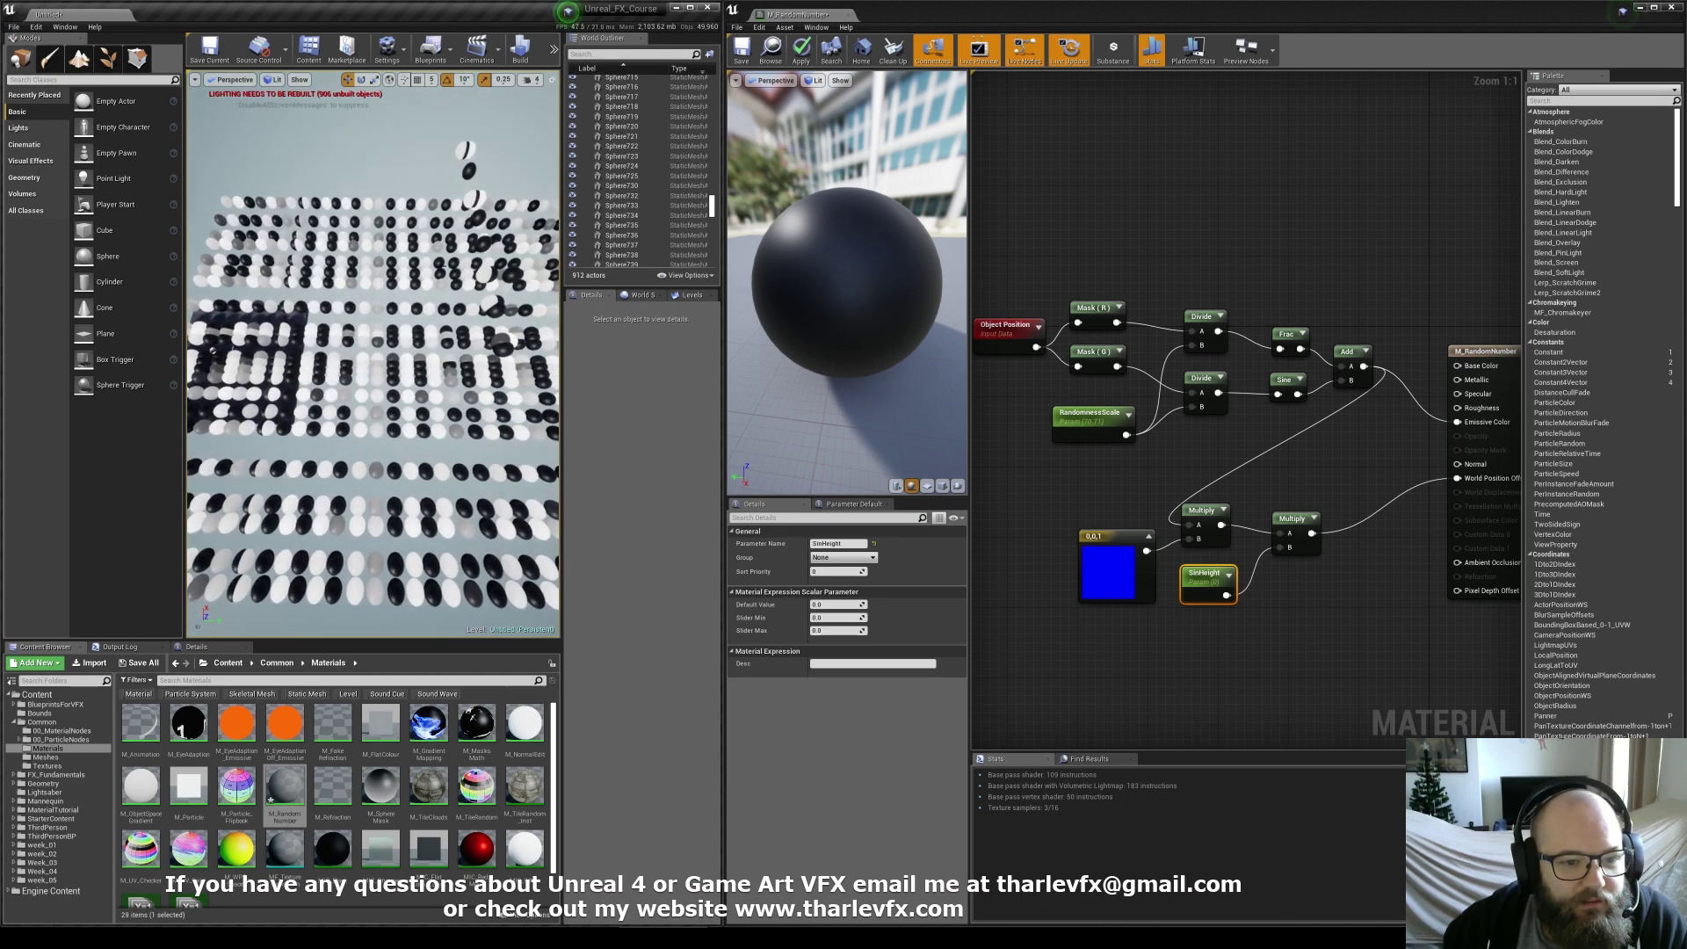
pyautogui.click(1089, 415)
pyautogui.moveTo(835, 605)
pyautogui.mouseDown()
pyautogui.moveTo(809, 604)
pyautogui.moveTo(831, 605)
pyautogui.mouseUp()
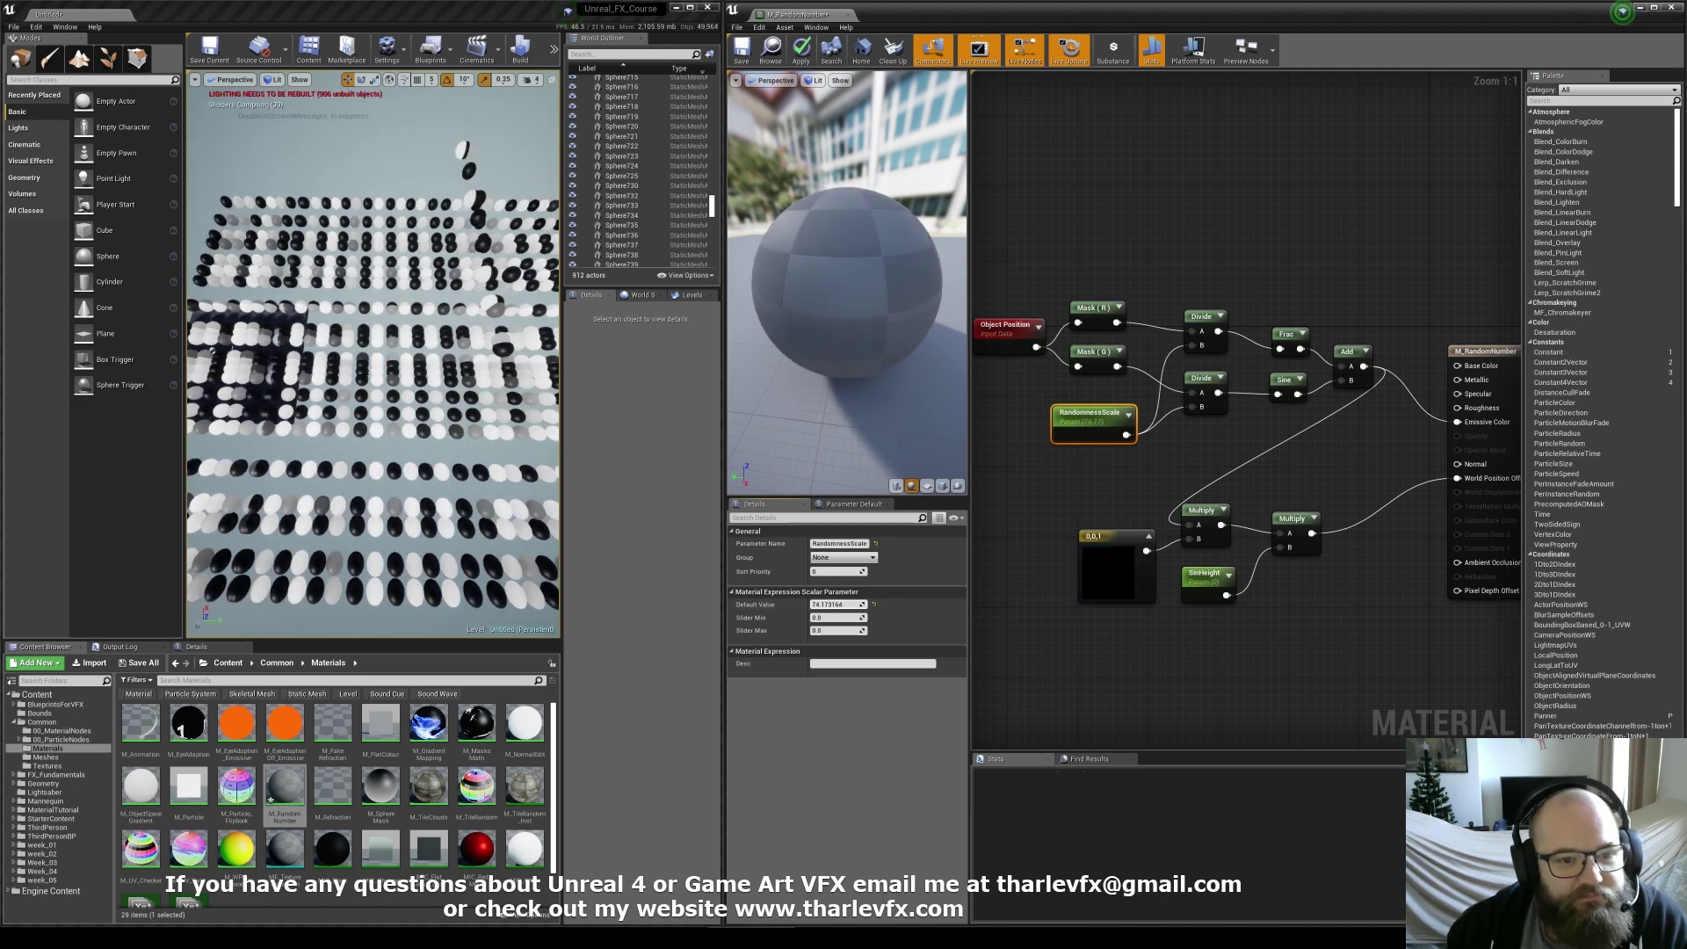
# Delete the remaining row of spheres floating above the grid
pyautogui.moveTo(373, 352); pyautogui.dragTo(396, 498, button='right')
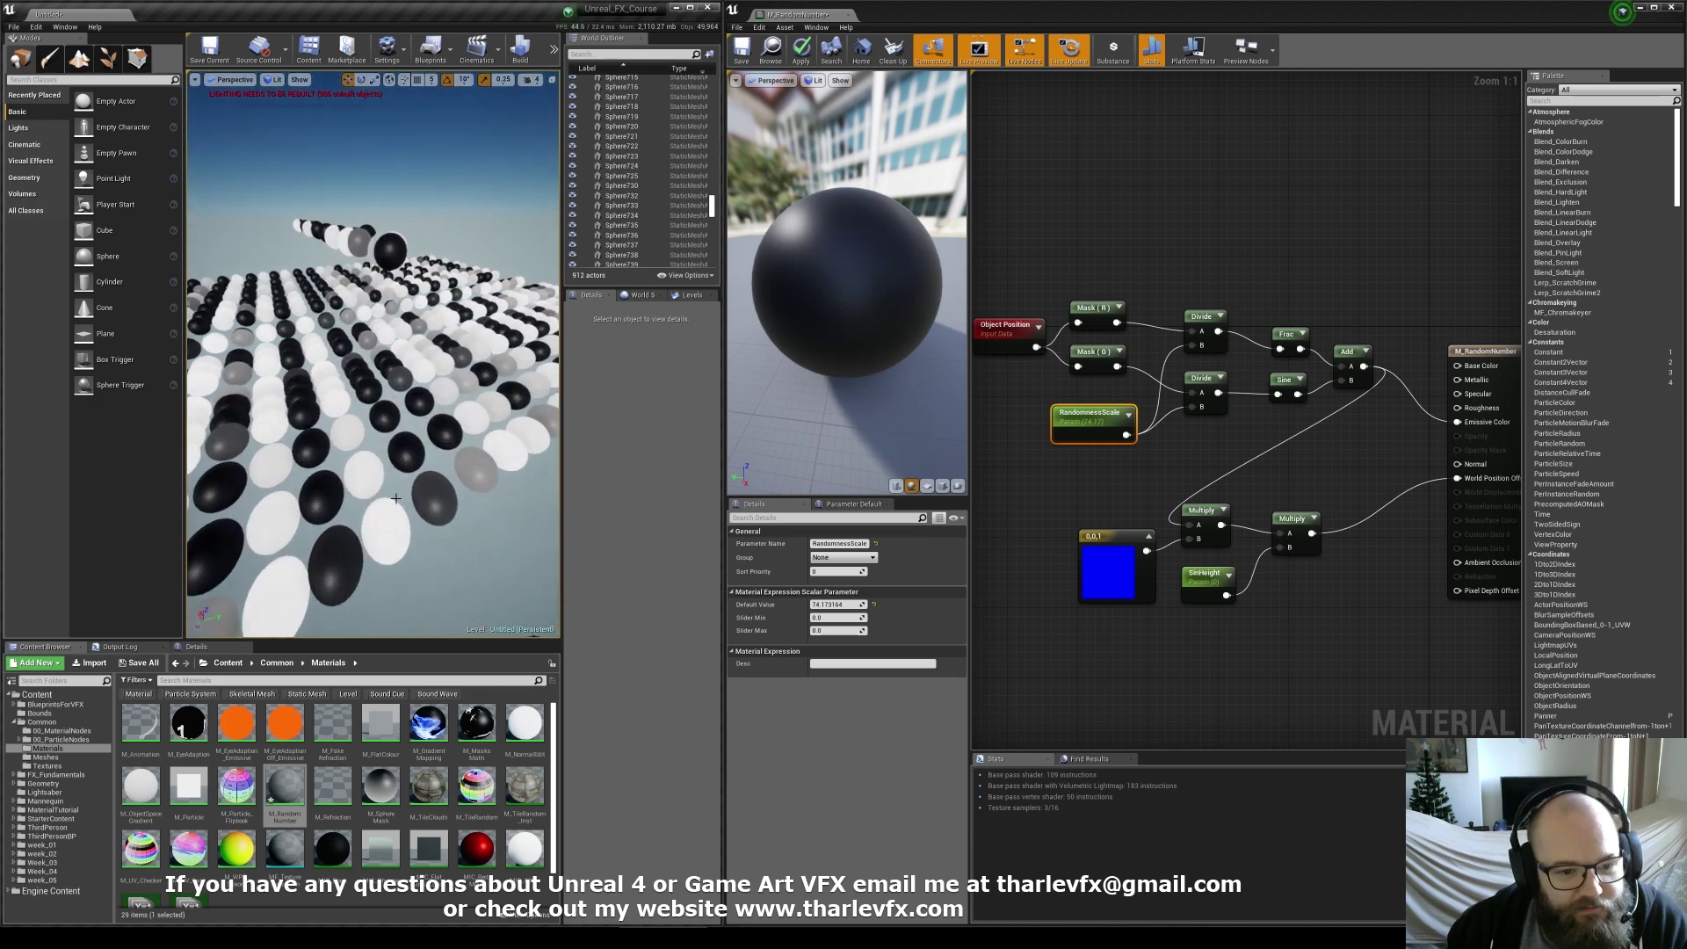
pyautogui.click(443, 429)
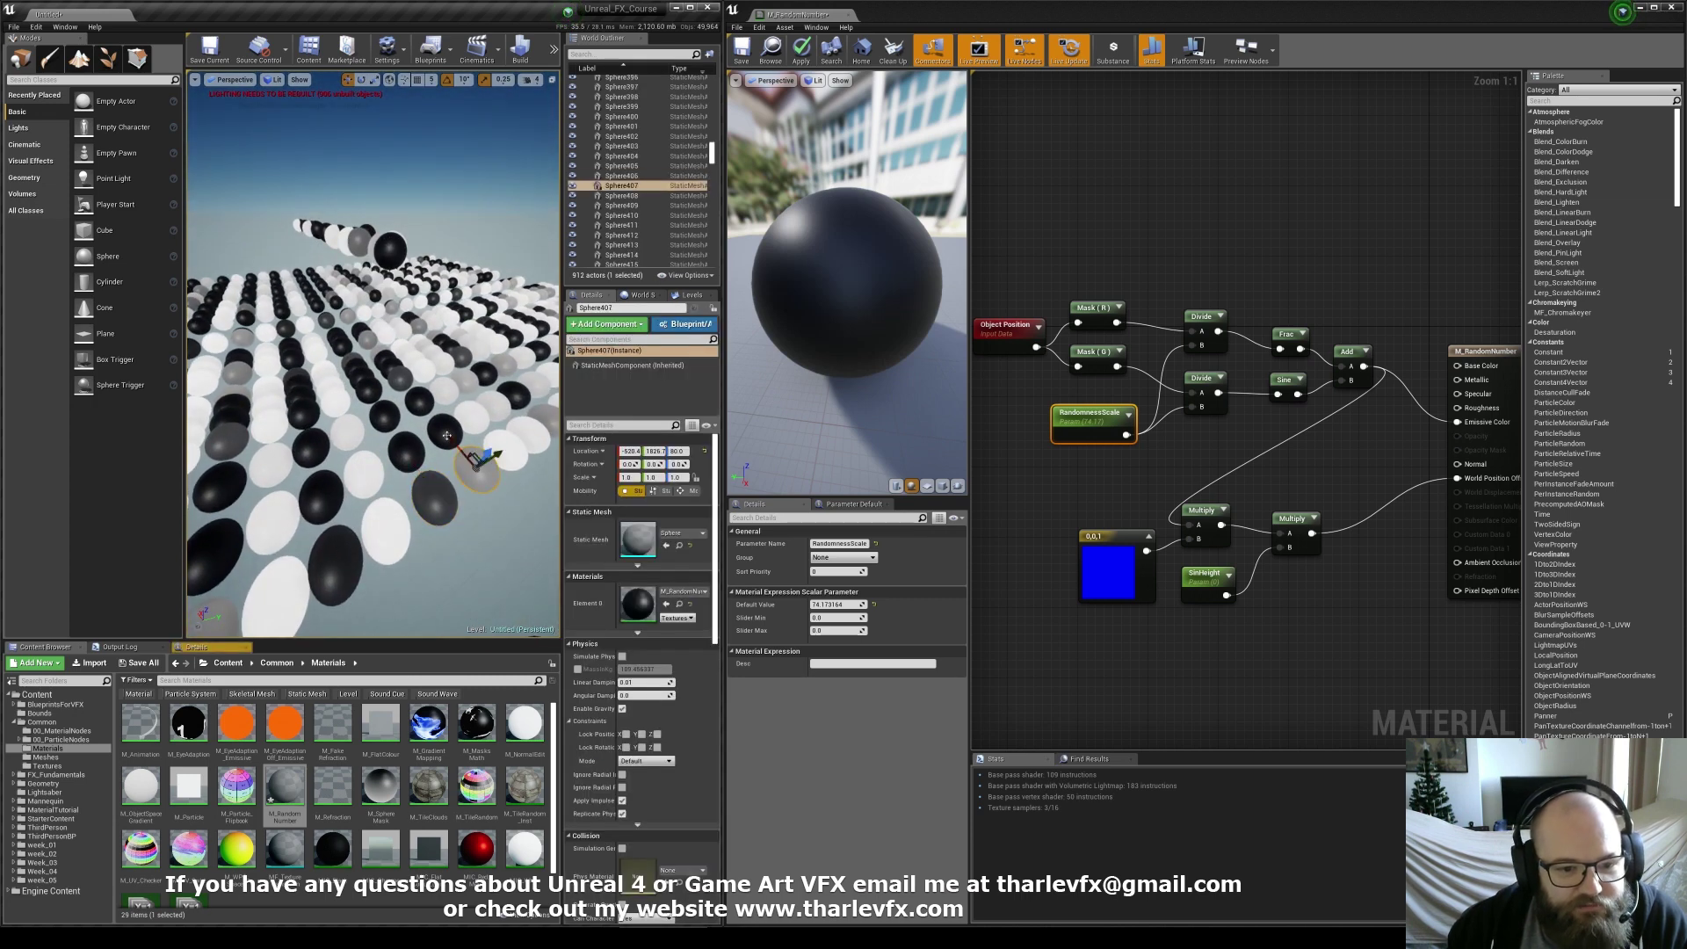
pyautogui.click(383, 397)
pyautogui.moveTo(383, 397); pyautogui.dragTo(369, 351, button='right')
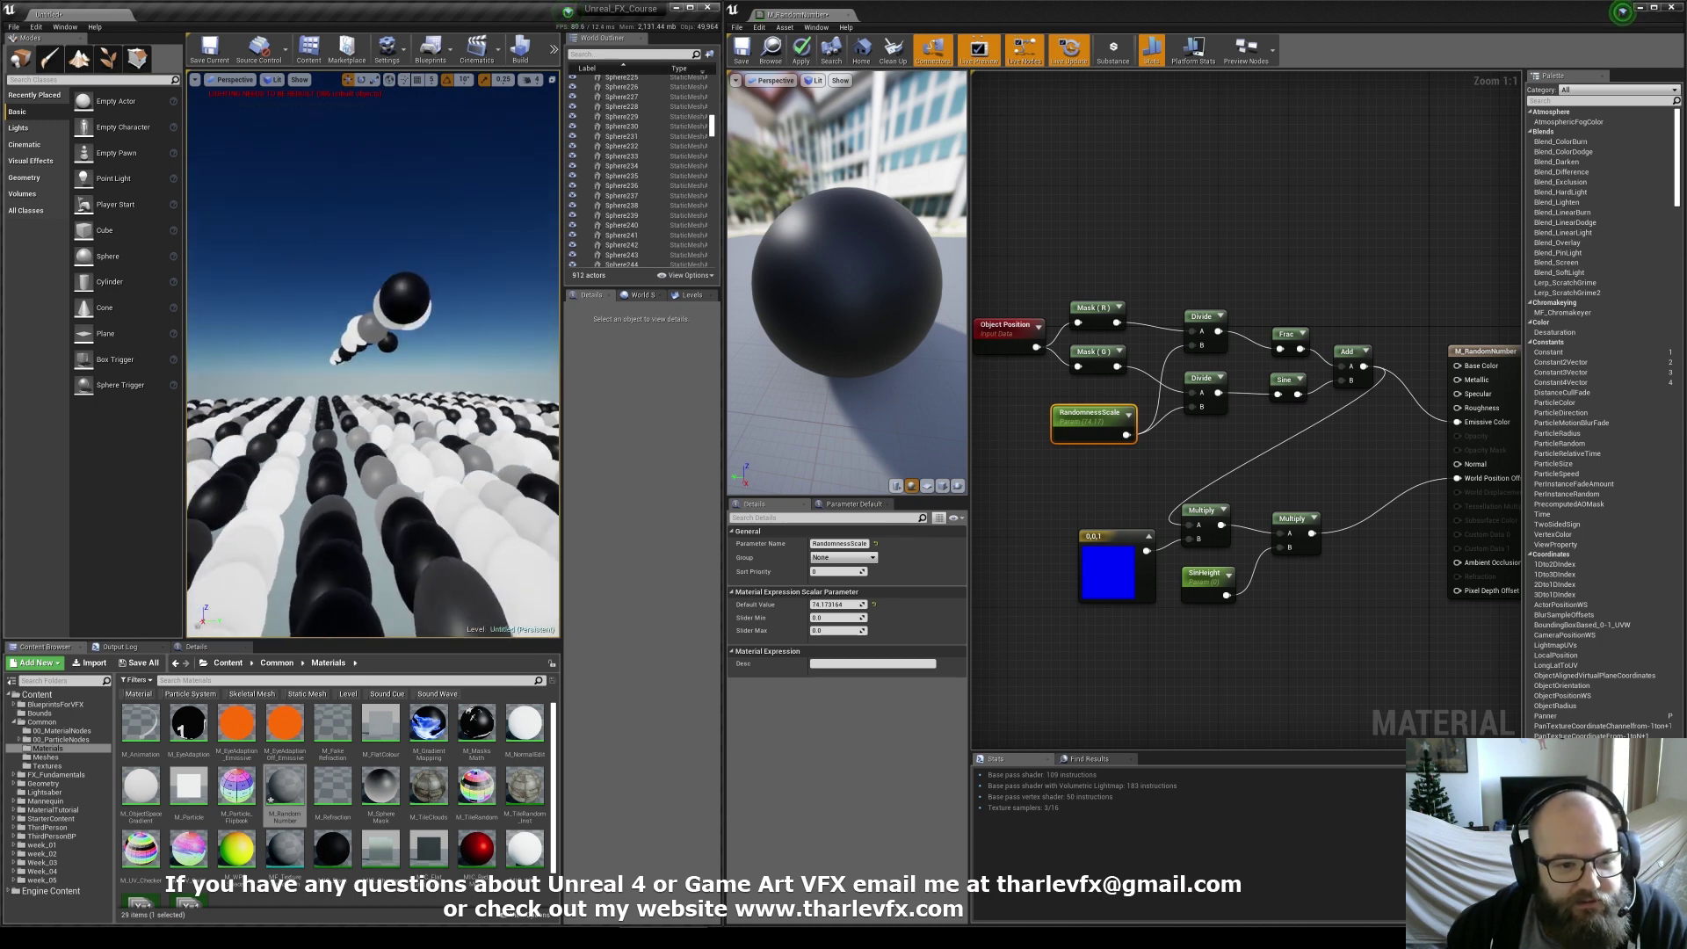
pyautogui.keyDown('ctrl'); pyautogui.keyDown('alt'); pyautogui.moveTo(455, 383); pyautogui.dragTo(455, 383); pyautogui.keyUp('alt'); pyautogui.keyUp('ctrl')
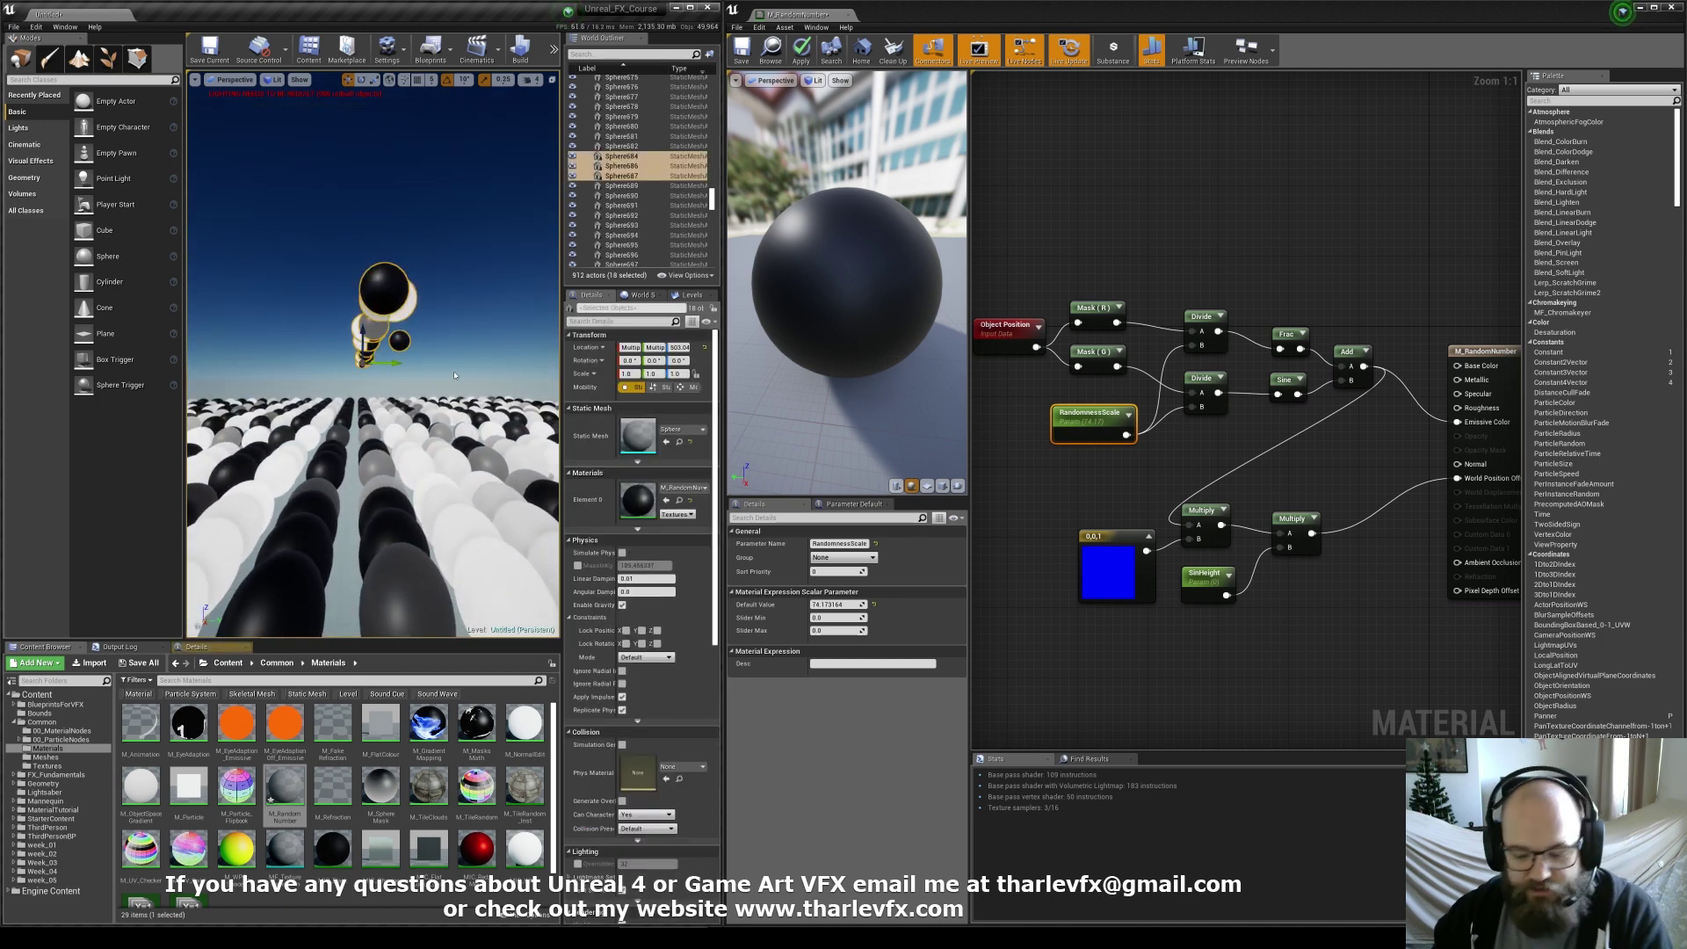
pyautogui.press('Delete')
pyautogui.moveTo(358, 372); pyautogui.dragTo(369, 482, button='right')
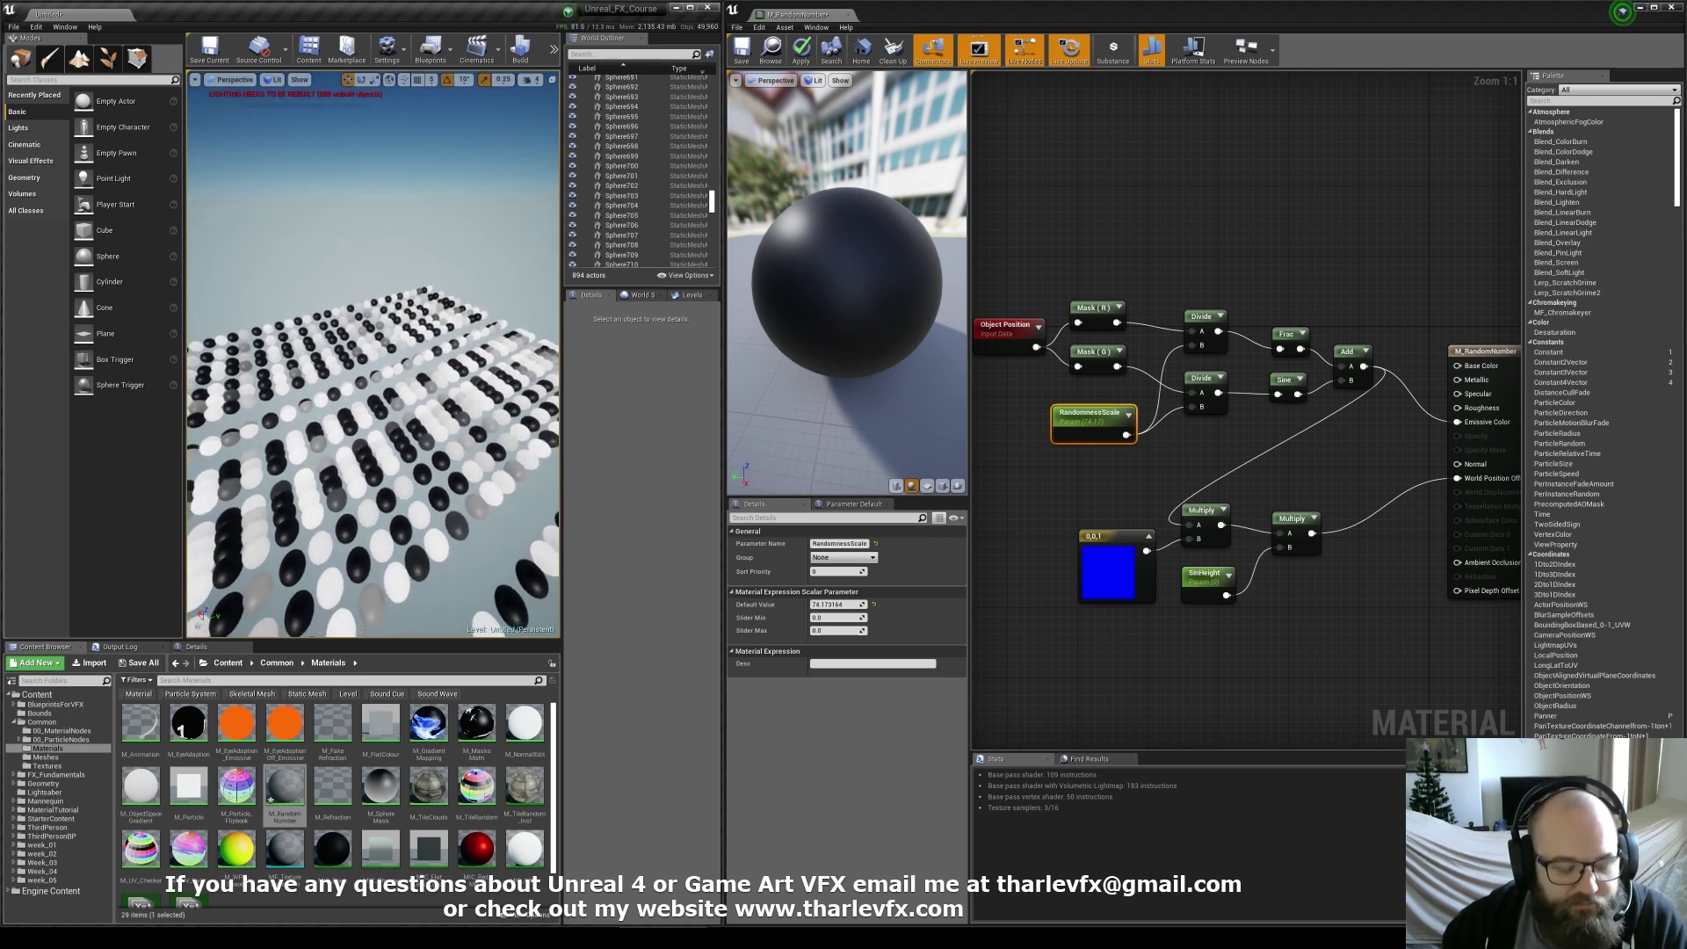
# Raise one sphere above the grid and duplicate it twice to place three separate test spheres at that height
pyautogui.moveTo(388, 386)
pyautogui.mouseDown(button='right')
pyautogui.moveTo(374, 383)
pyautogui.moveTo(388, 386)
pyautogui.mouseUp(button='right')
pyautogui.click(363, 375)
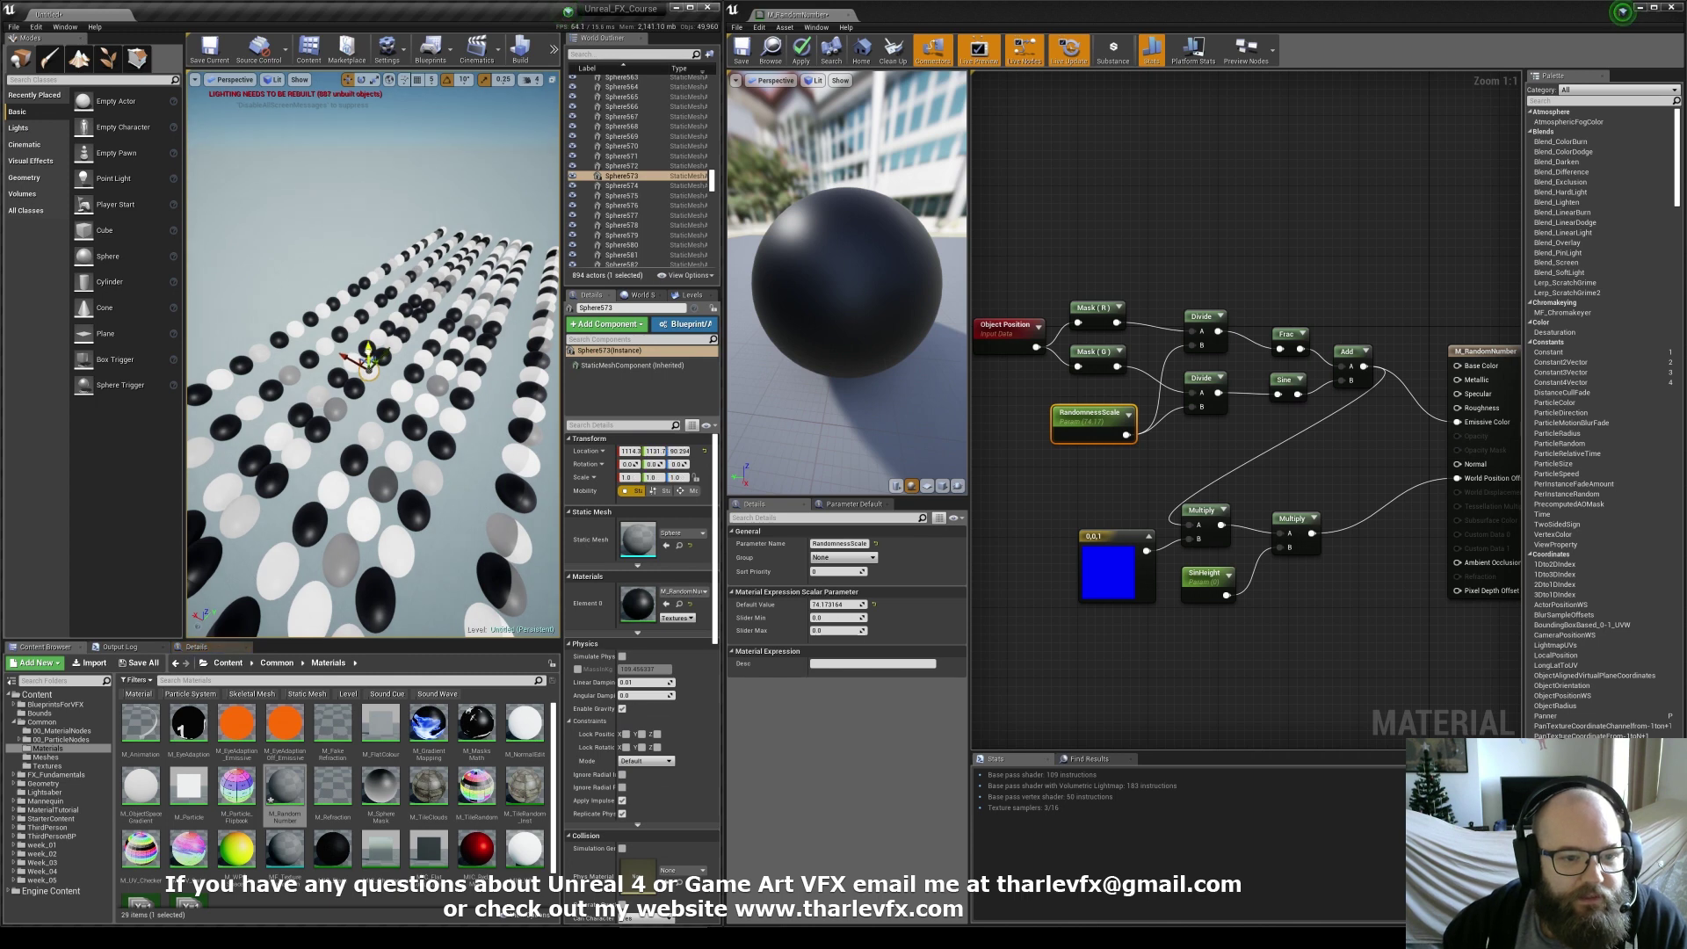
pyautogui.moveTo(339, 301)
pyautogui.mouseDown(button='right')
pyautogui.moveTo(362, 277)
pyautogui.moveTo(336, 295)
pyautogui.mouseUp(button='right')
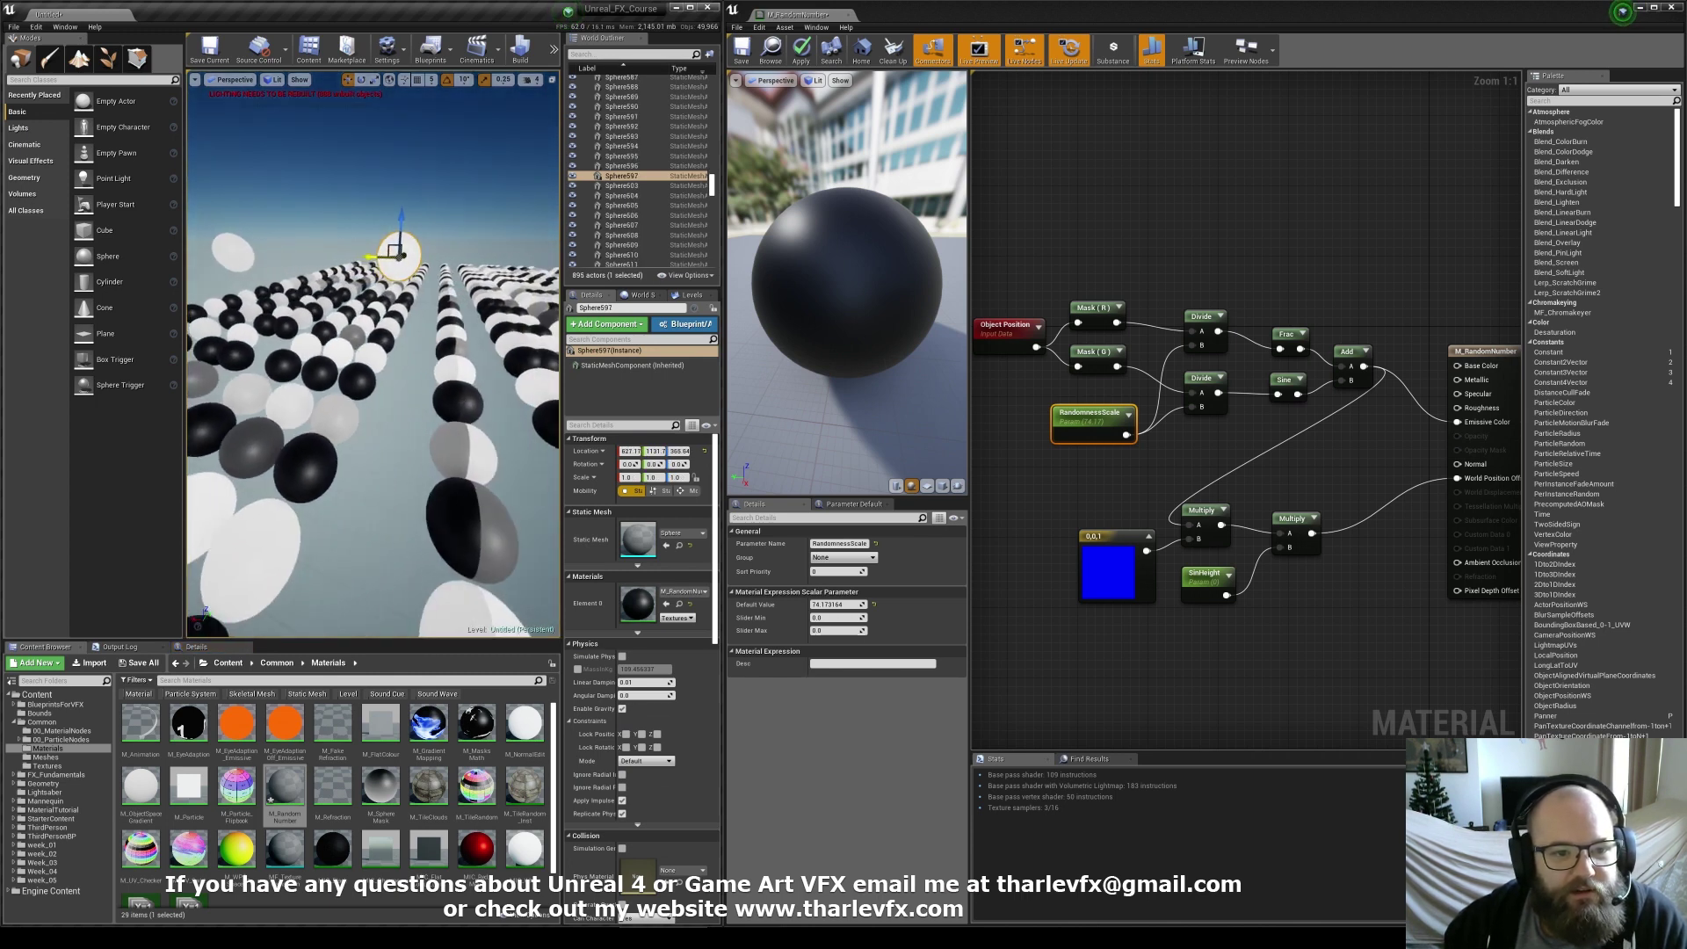
pyautogui.moveTo(331, 218); pyautogui.dragTo(204, 209, button='right')
pyautogui.keyDown('alt'); pyautogui.keyDown('shift'); pyautogui.moveTo(373, 199); pyautogui.dragTo(378, 196); pyautogui.keyUp('shift'); pyautogui.keyUp('alt')
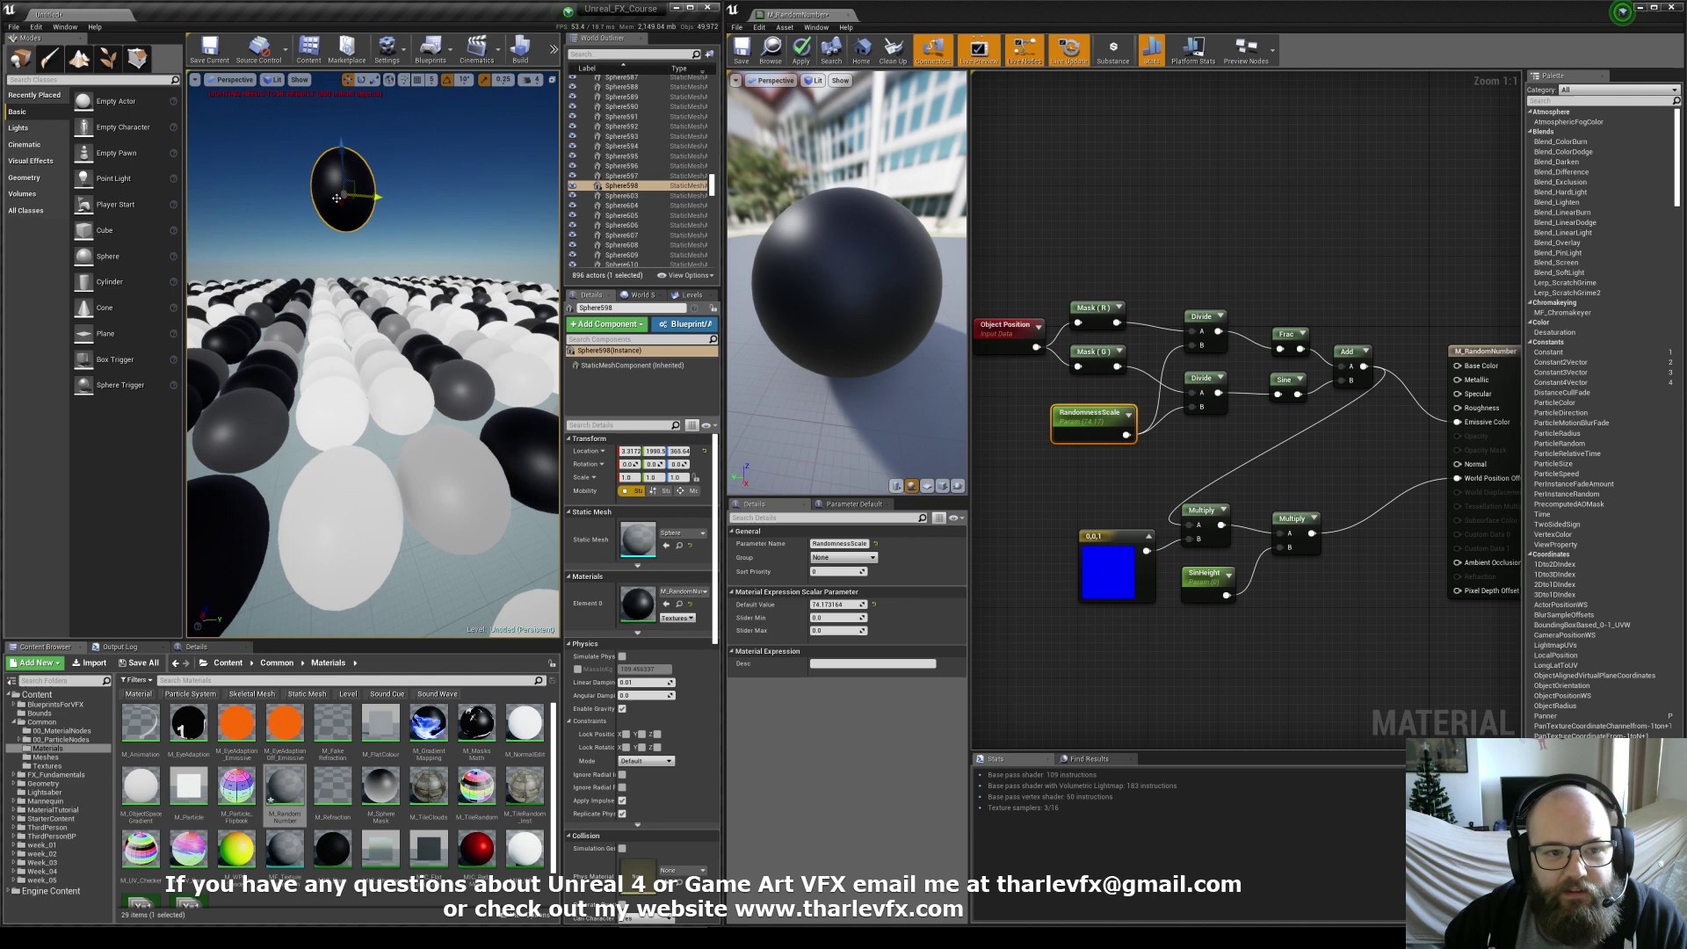
pyautogui.click(276, 235)
# Slide the middle raised test sphere sideways above the grid to check how its brightness varies with position
pyautogui.moveTo(276, 236); pyautogui.dragTo(320, 283, button='right')
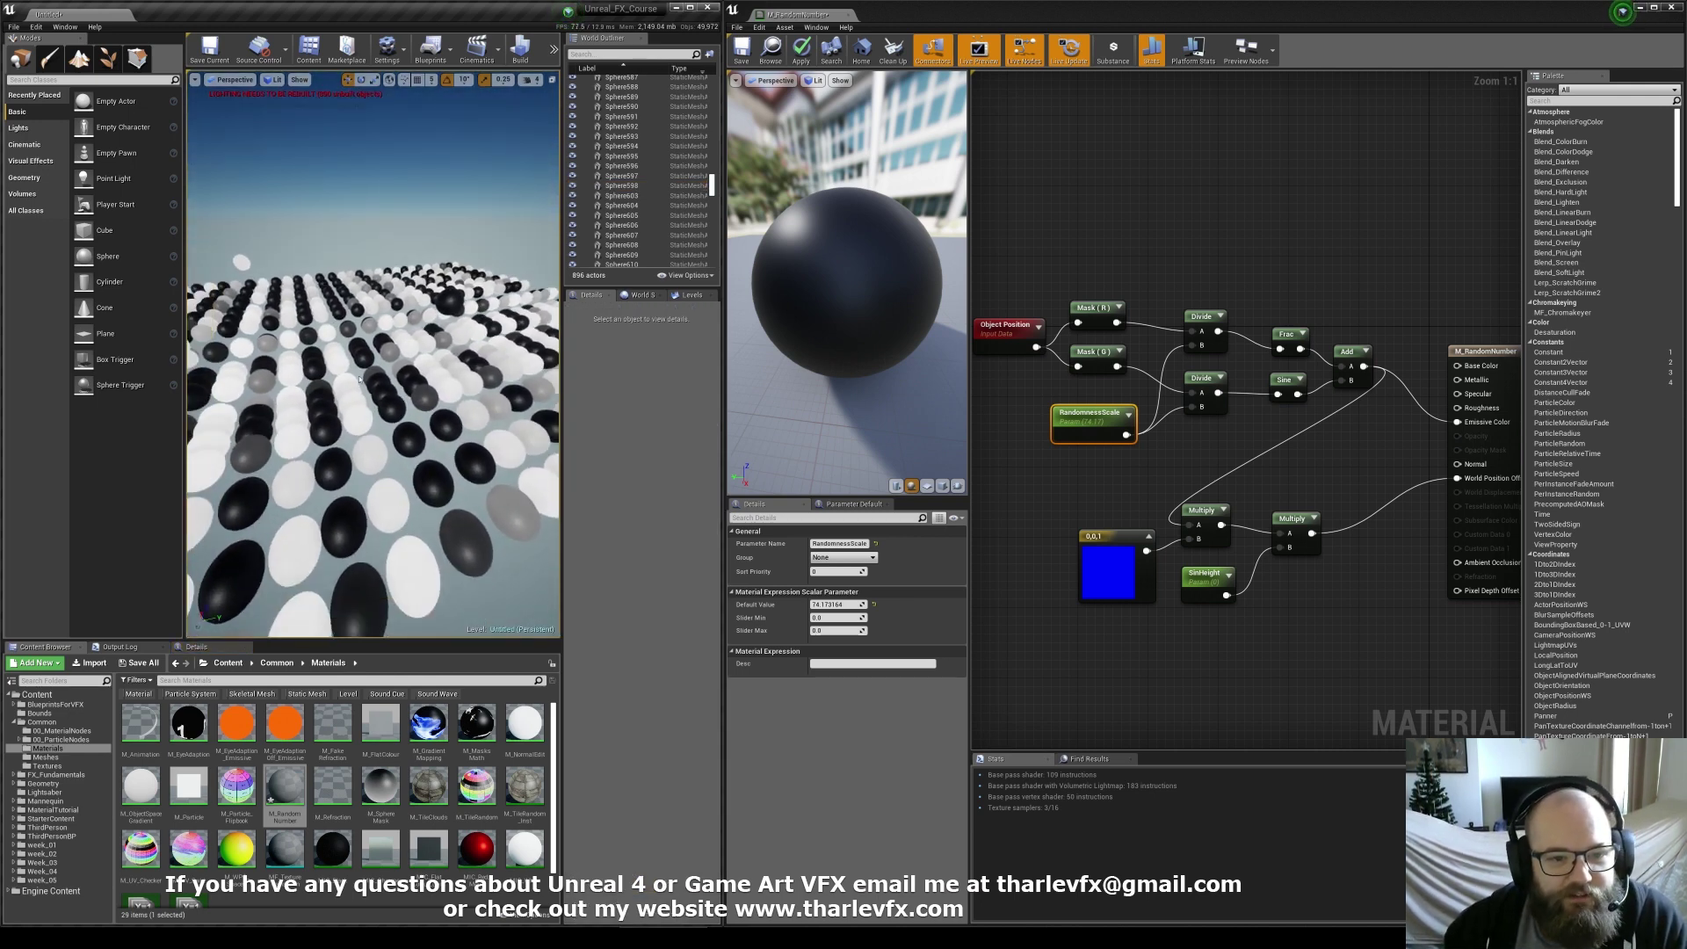
pyautogui.moveTo(359, 379); pyautogui.dragTo(361, 376, button='right')
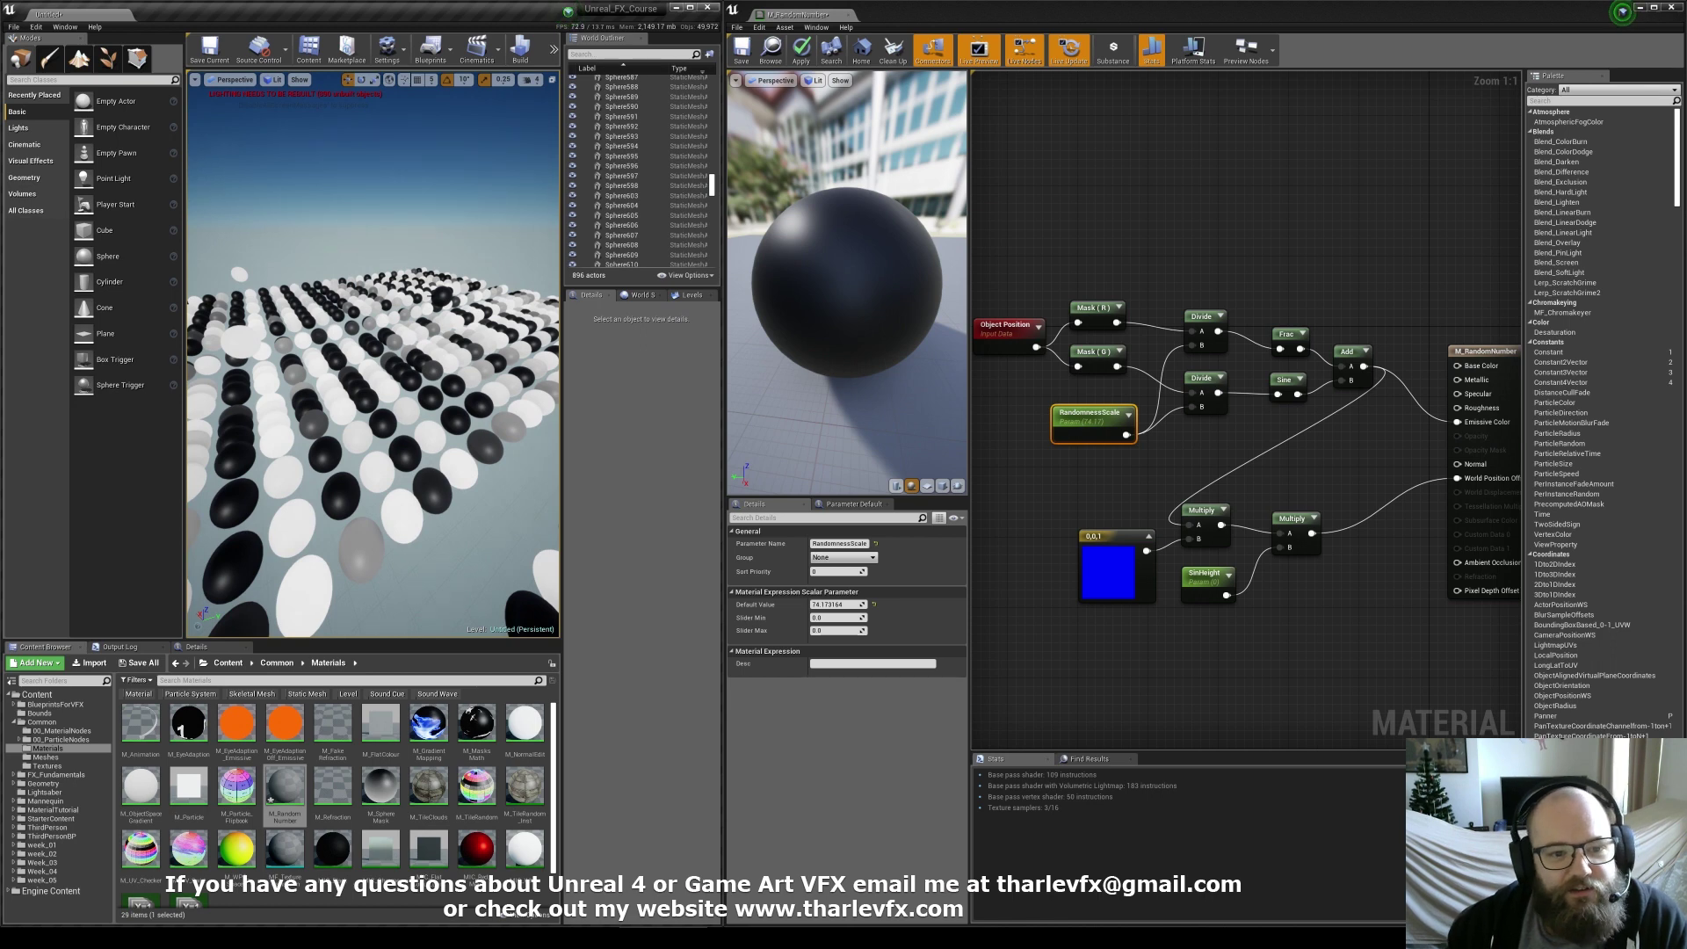
pyautogui.click(443, 299)
pyautogui.press('Escape')
pyautogui.moveTo(405, 373); pyautogui.dragTo(405, 372, button='right')
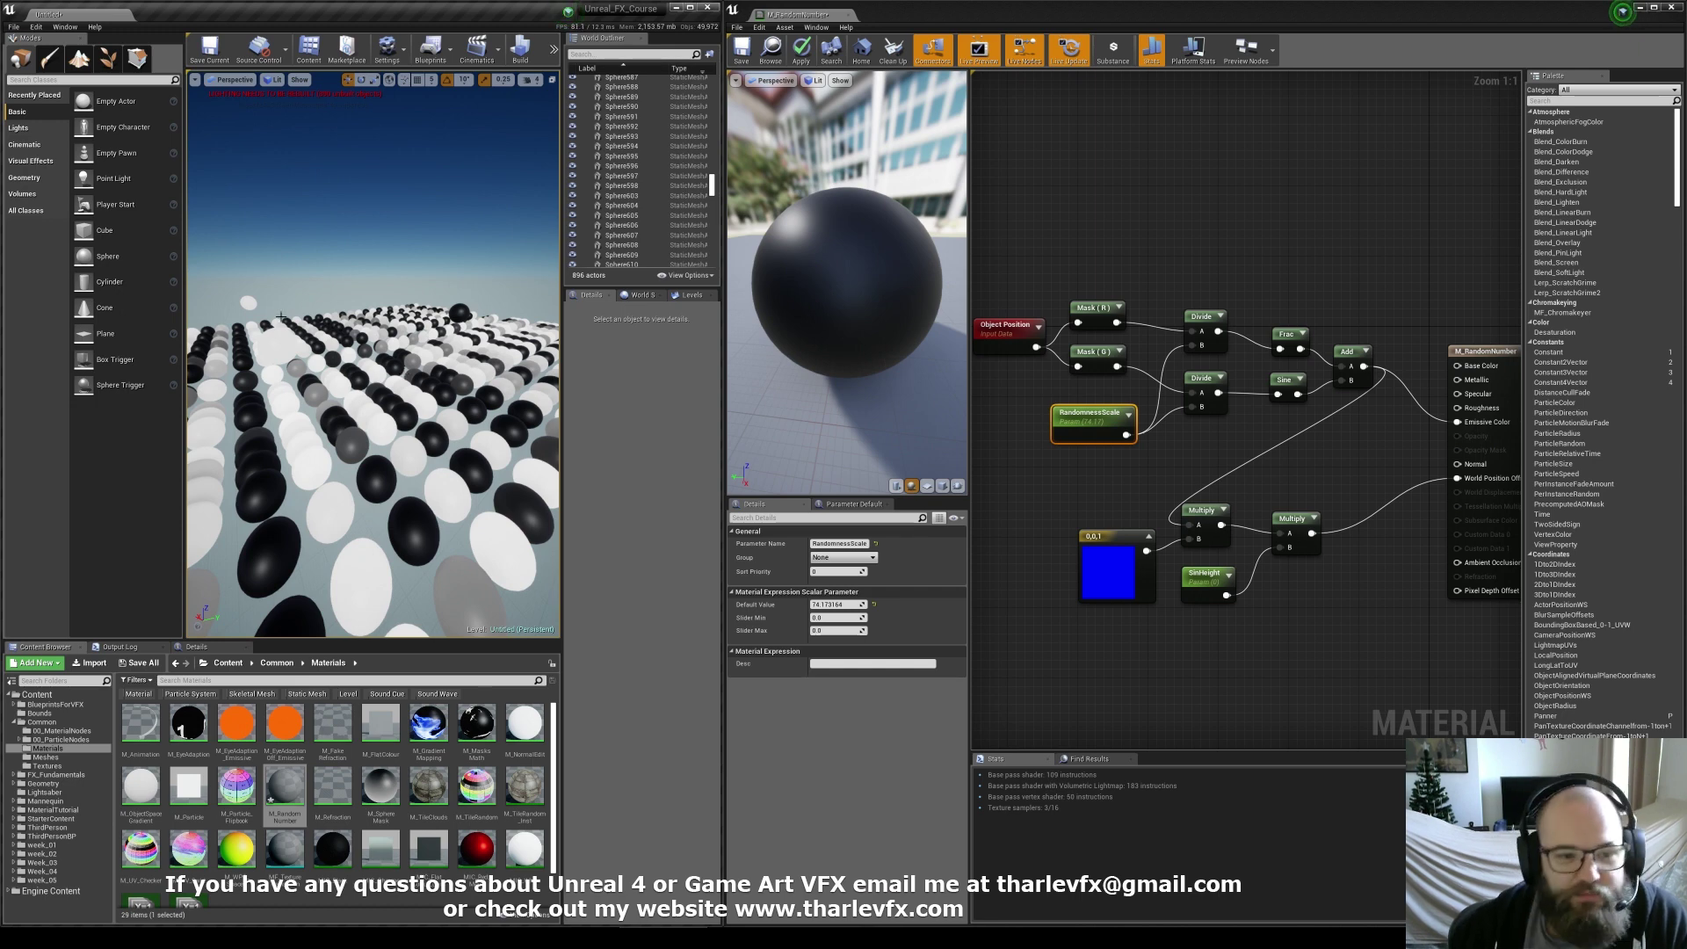
pyautogui.moveTo(281, 317); pyautogui.dragTo(315, 339, button='right')
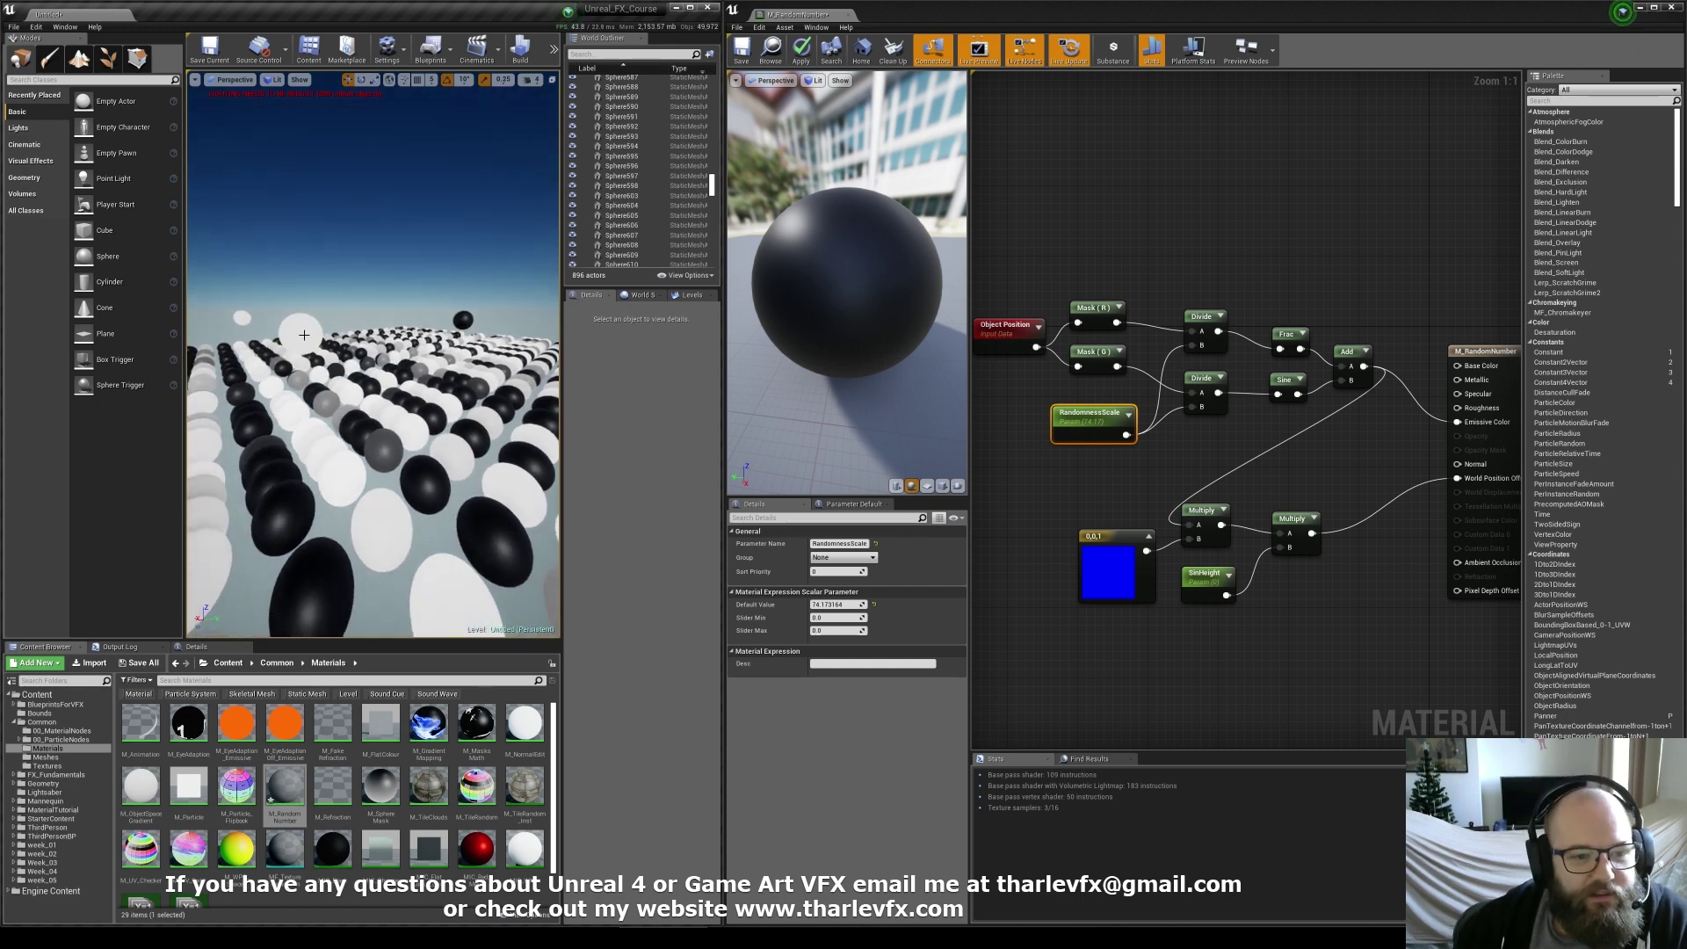
pyautogui.click(304, 334)
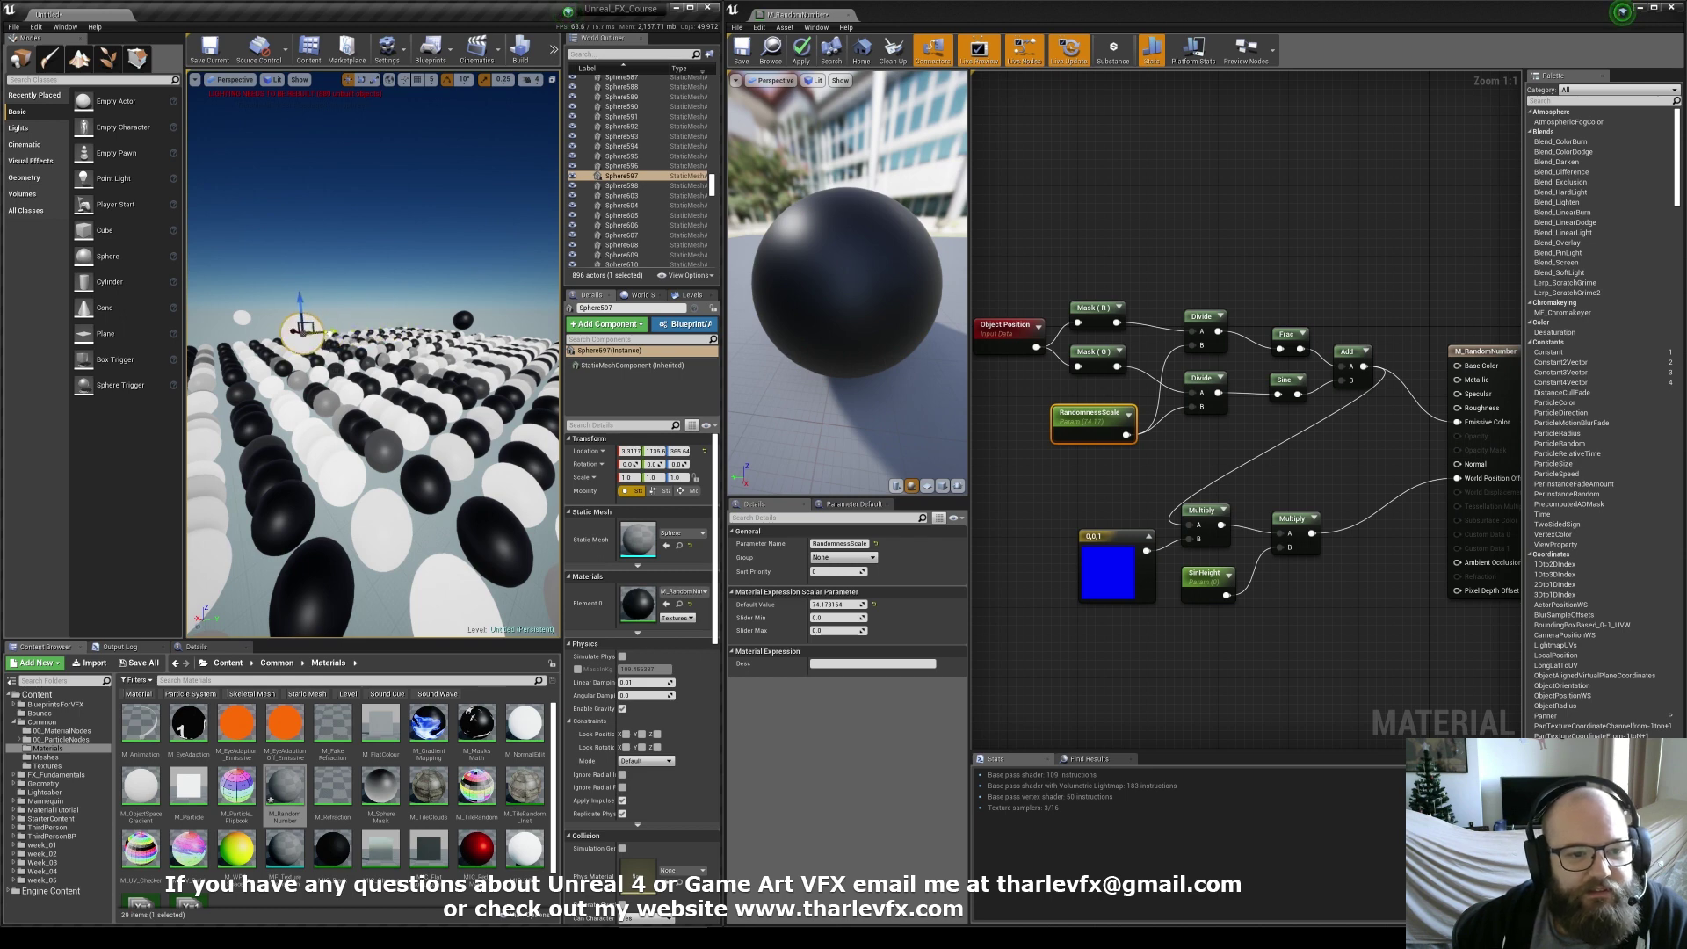
pyautogui.moveTo(329, 332); pyautogui.dragTo(301, 336)
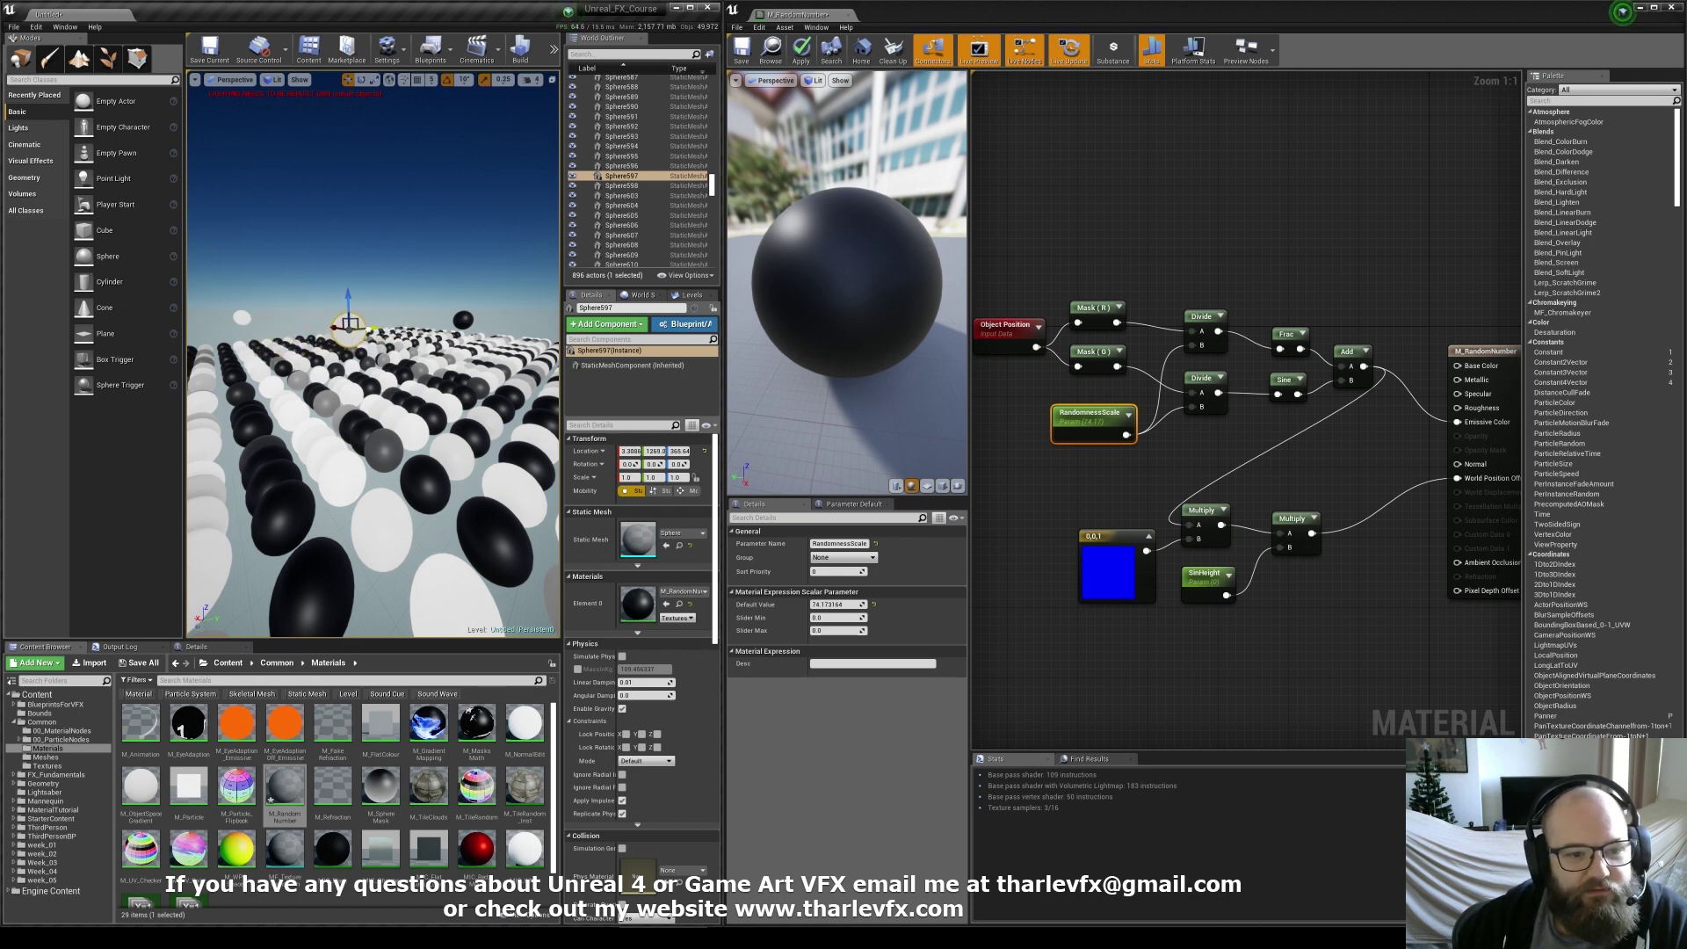
pyautogui.press('Escape')
pyautogui.moveTo(357, 324); pyautogui.dragTo(384, 332, button='right')
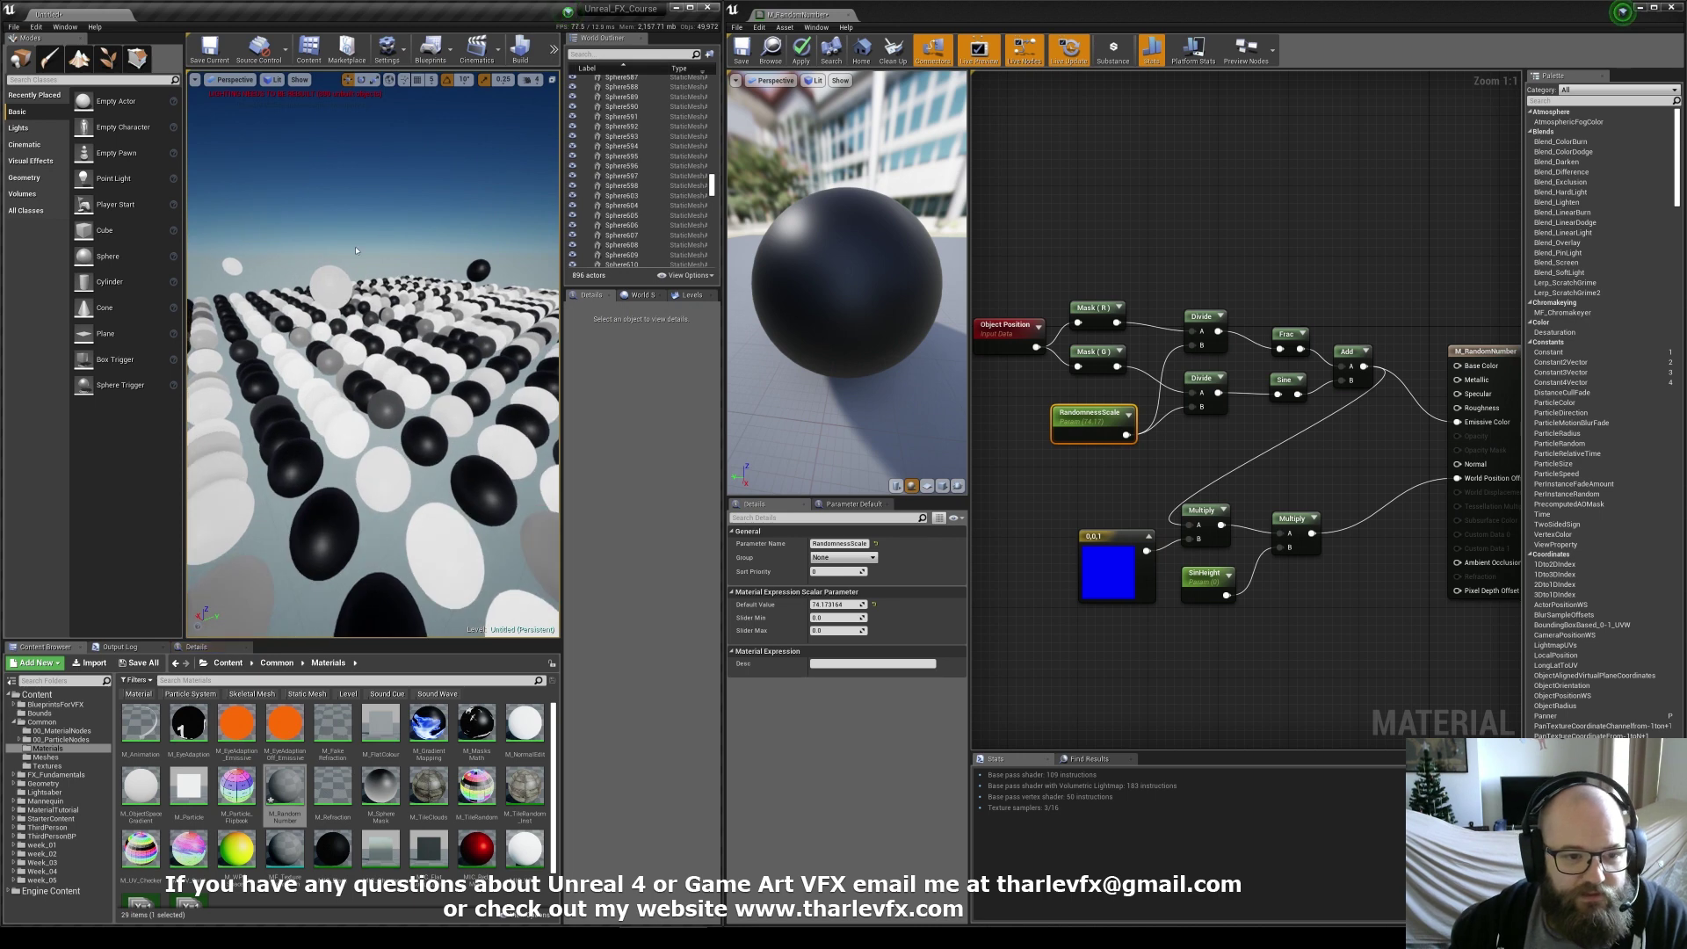
# Select all the spheres in the level and hide them, leaving the checkered floor clear
pyautogui.click(110, 63)
pyautogui.moveTo(276, 244); pyautogui.dragTo(278, 261, button='right')
pyautogui.moveTo(369, 396)
pyautogui.mouseDown(button='right')
pyautogui.moveTo(314, 383)
pyautogui.moveTo(316, 405)
pyautogui.mouseUp(button='right')
pyautogui.click(21, 59)
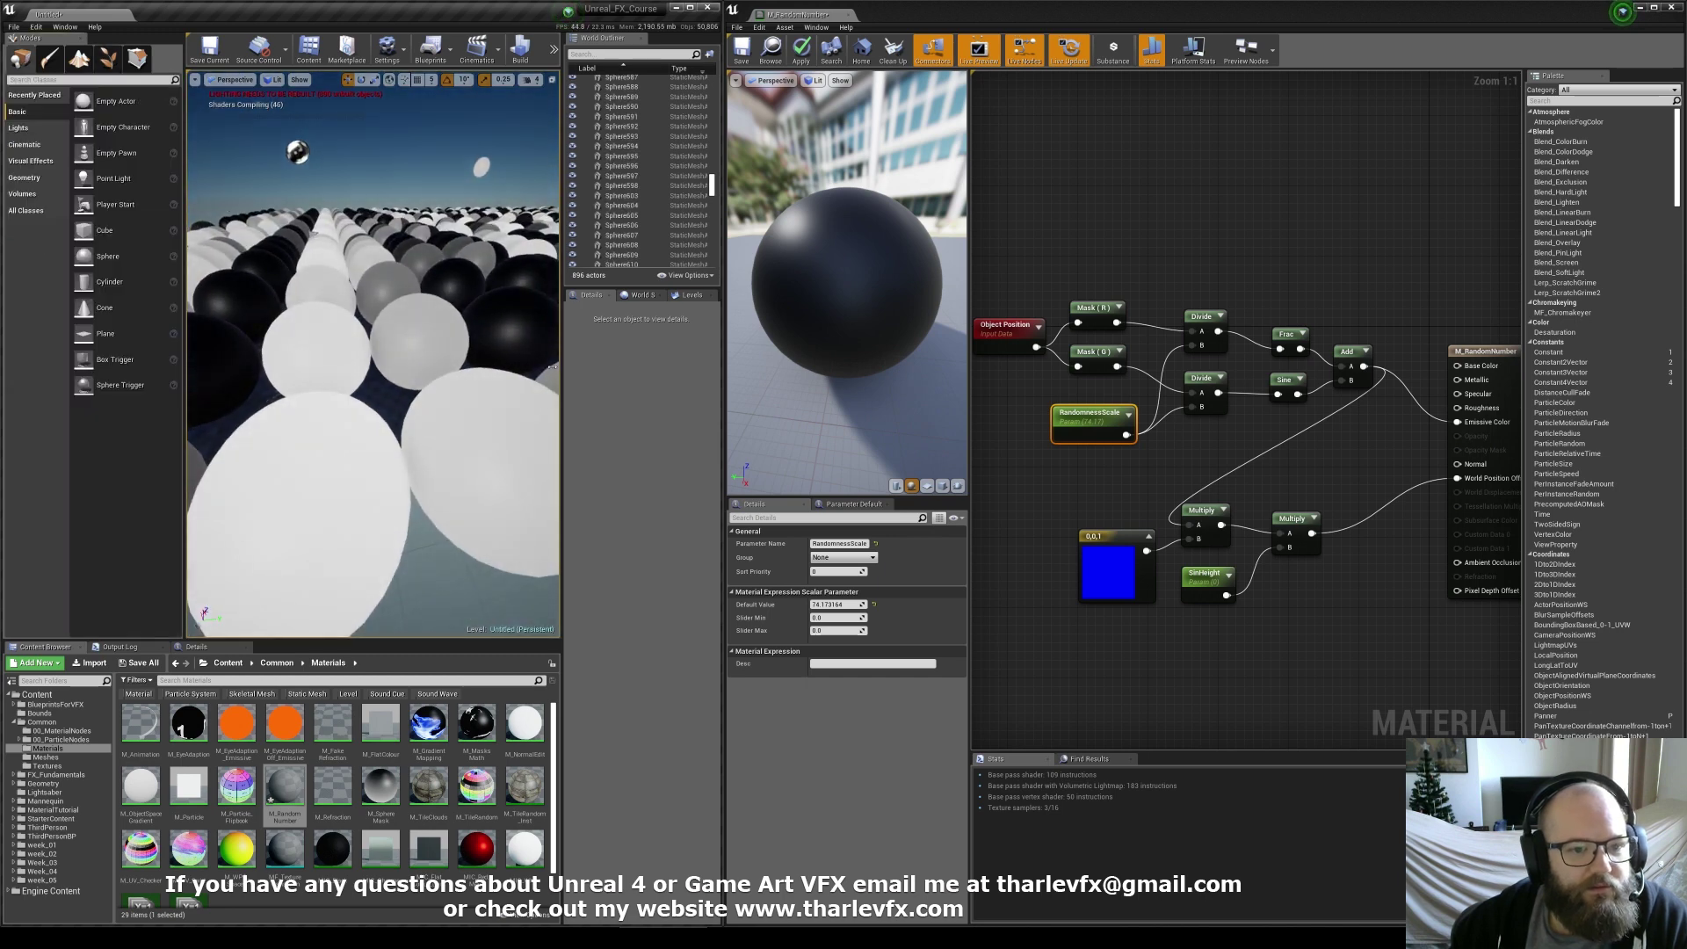
pyautogui.hotkey('ctrl', 'a')
pyautogui.press('h')
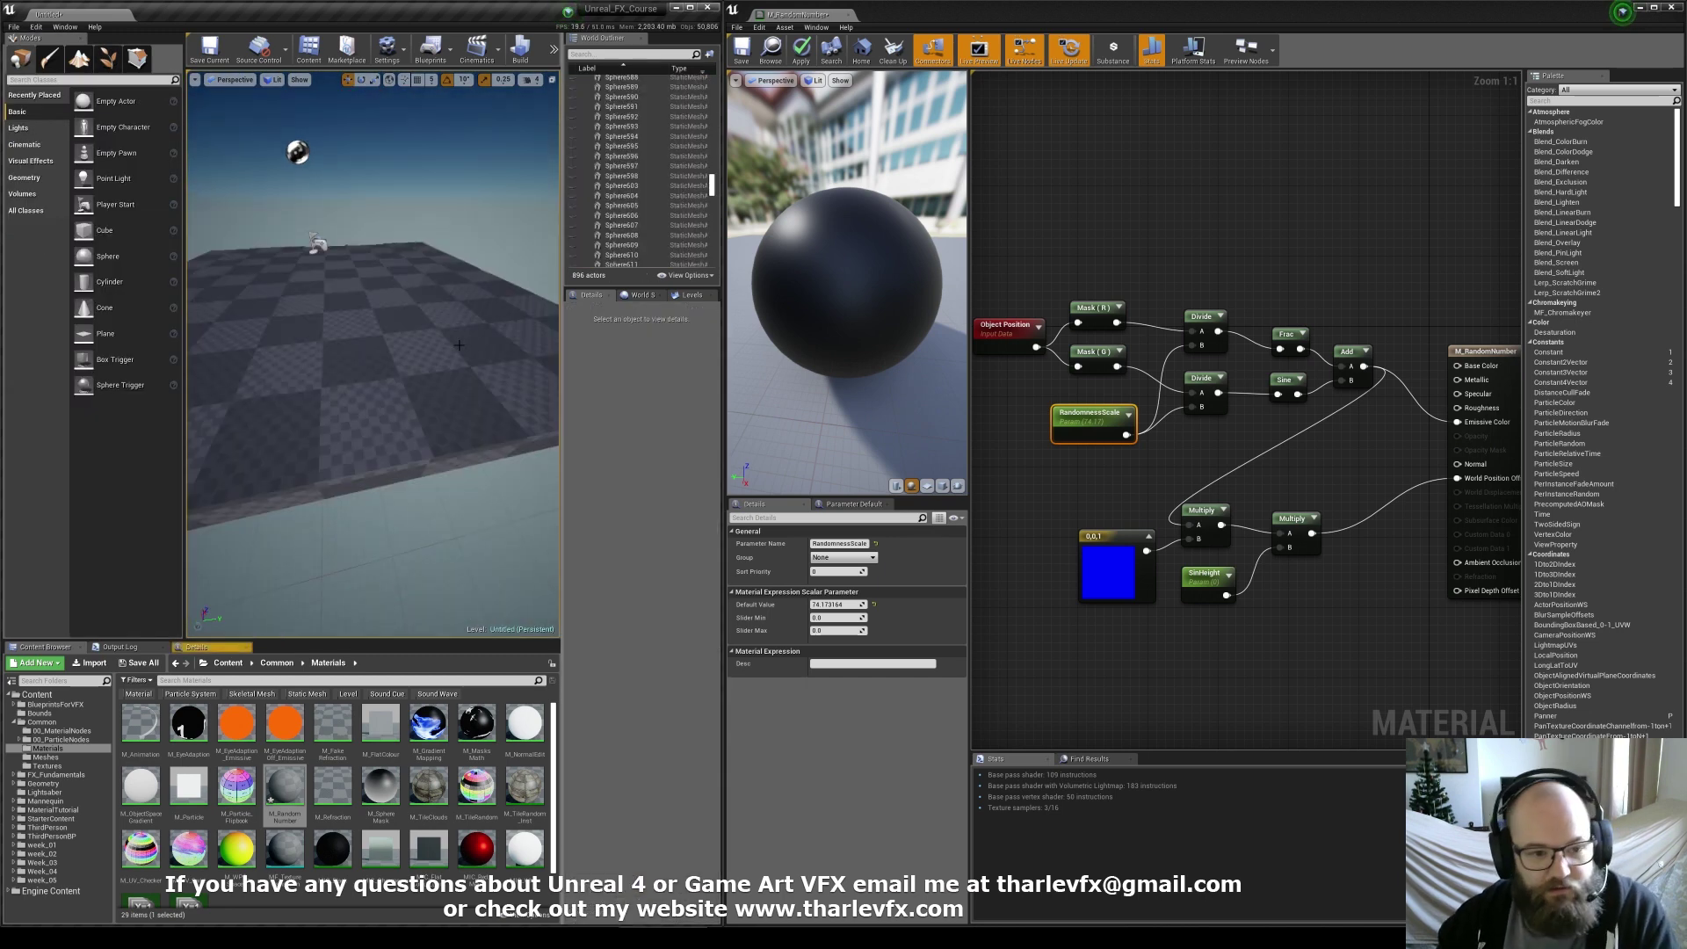
# Create a static mesh foliage type for painting and save it in the Content folder under the suggested name
pyautogui.click(316, 255)
pyautogui.press('f')
pyautogui.click(111, 65)
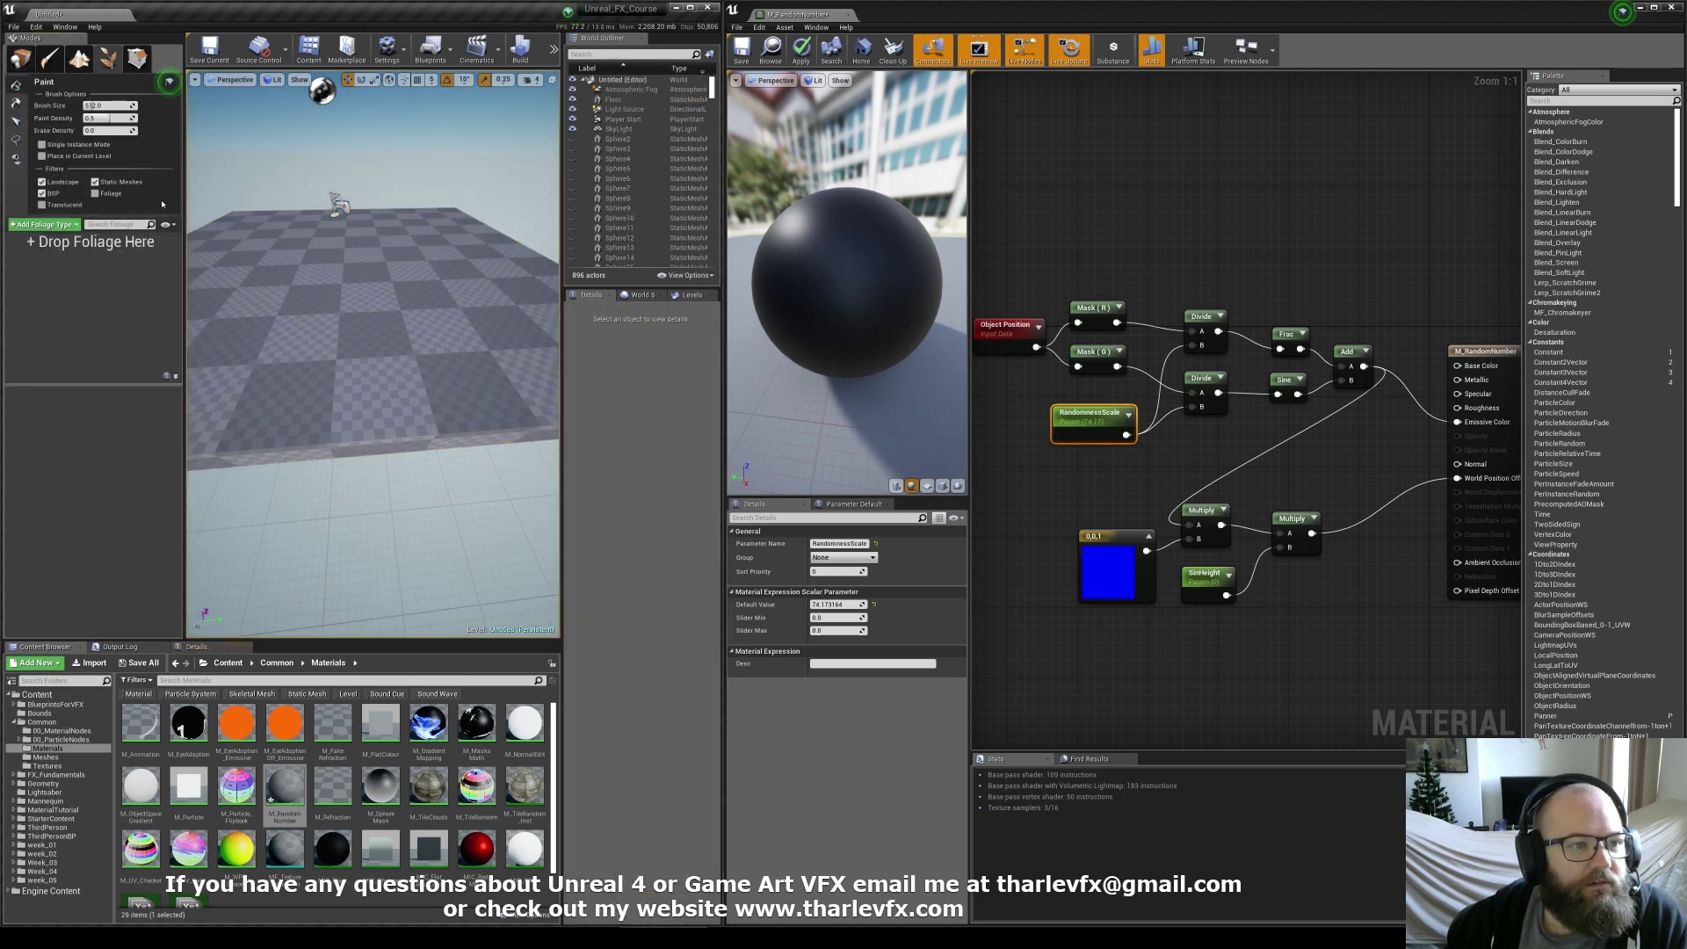
pyautogui.click(47, 225)
pyautogui.click(59, 247)
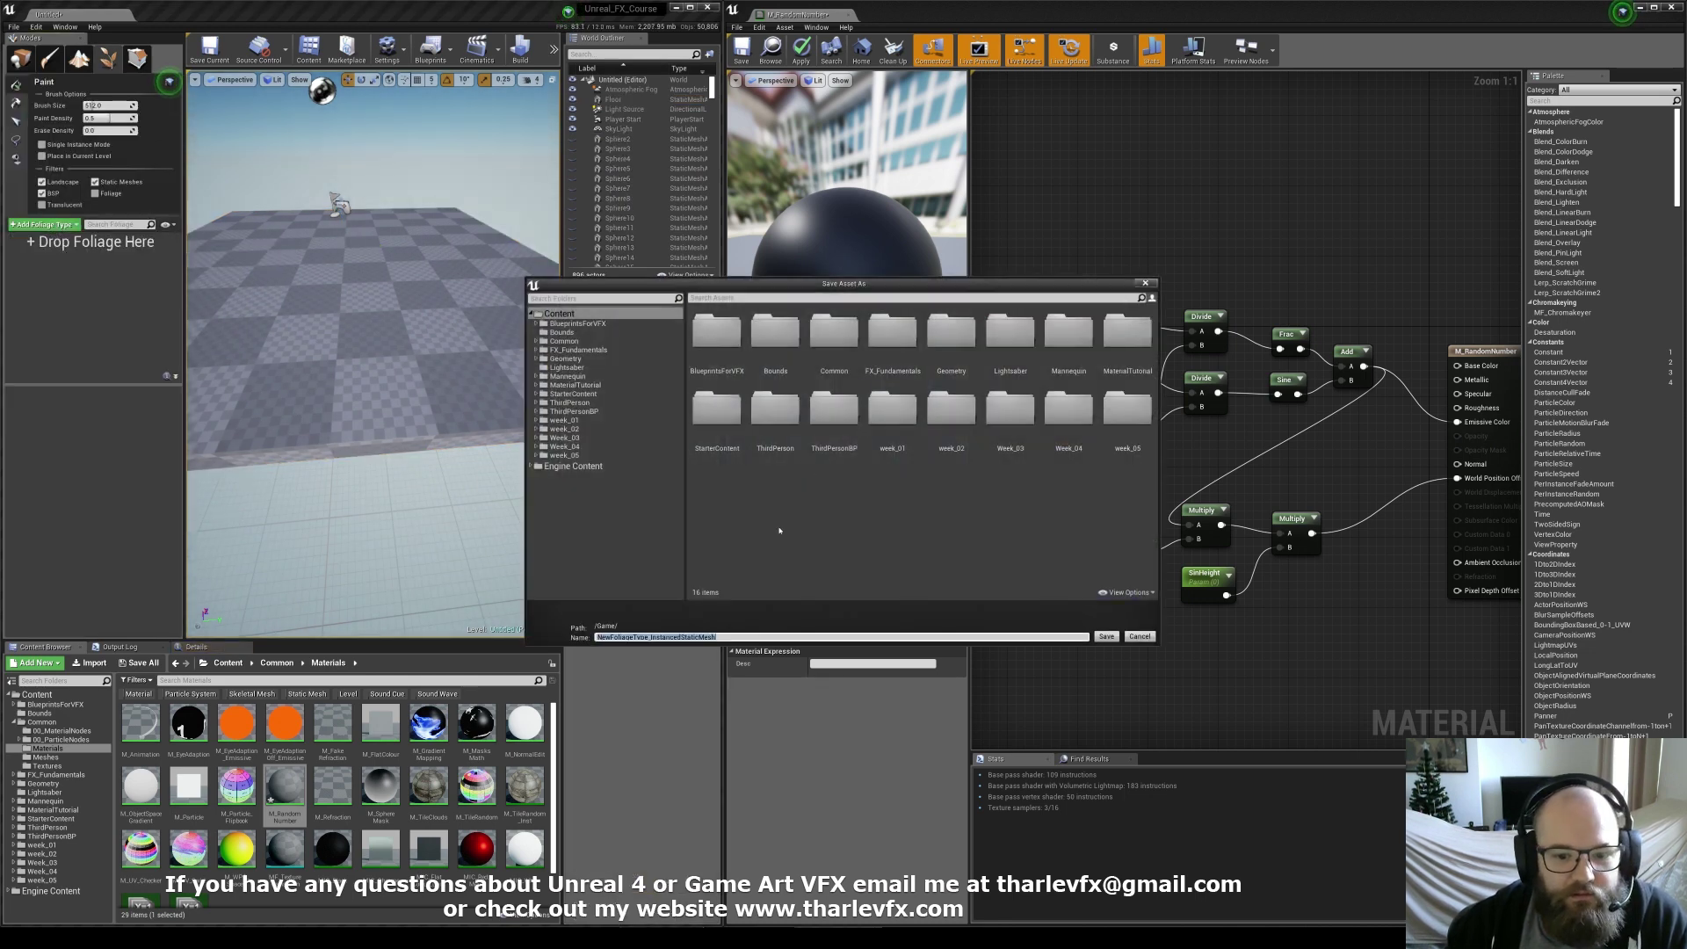
pyautogui.press('Return')
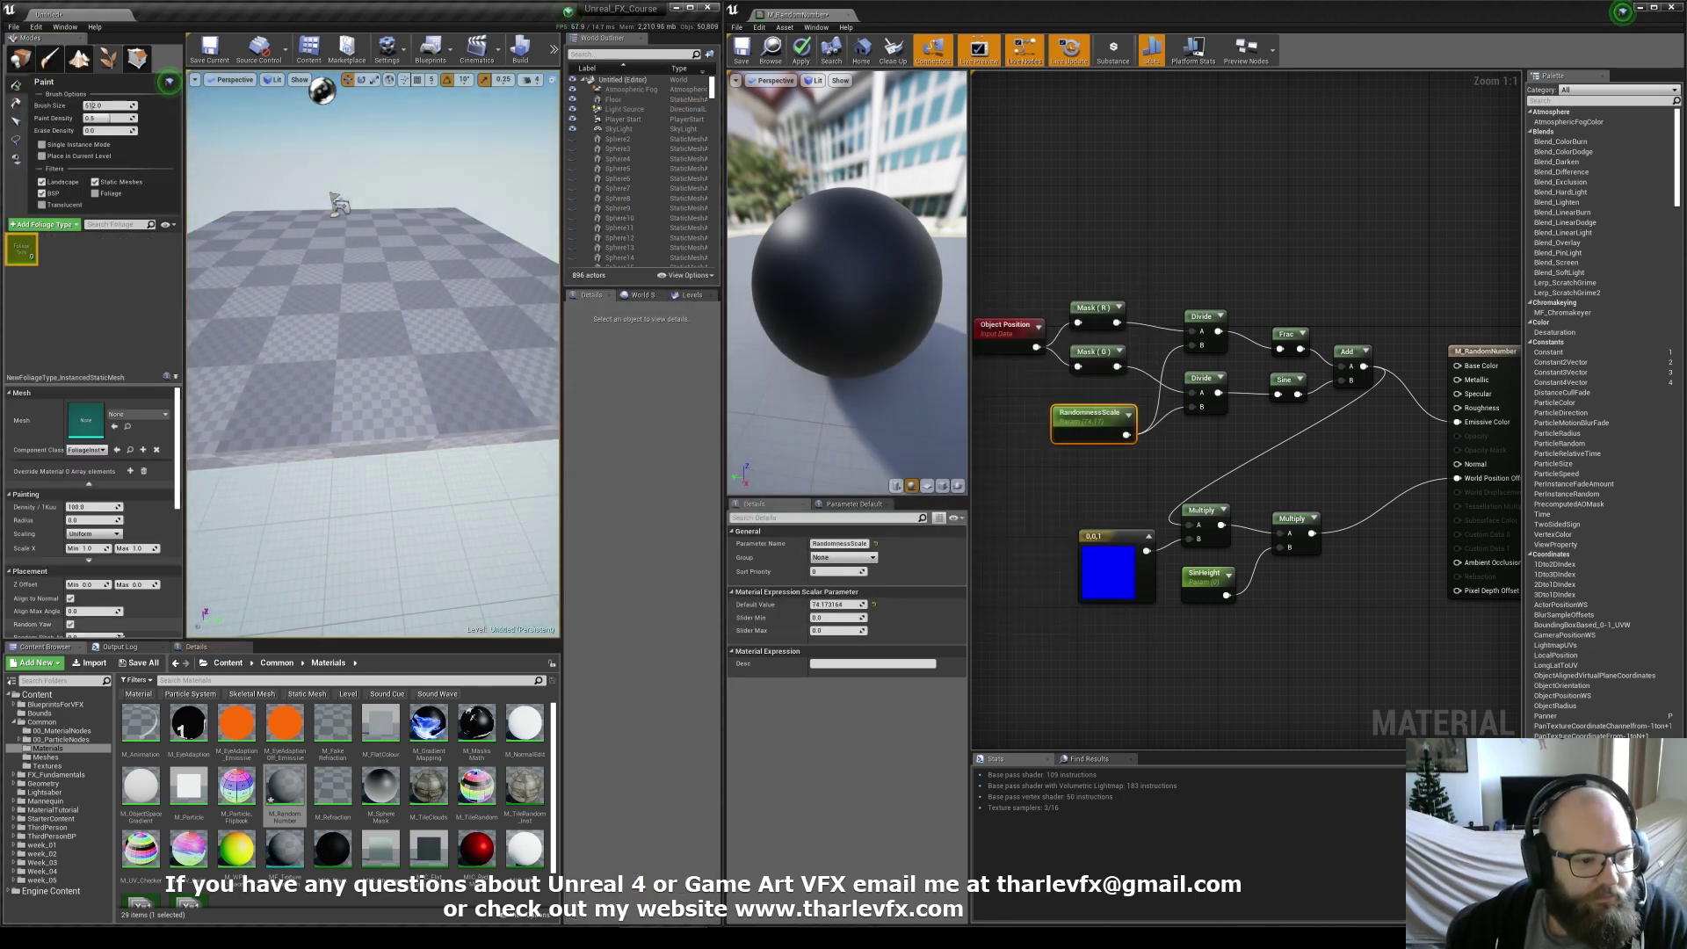
# Search the foliage type's mesh choices for "sphere" and assign EditorSphere as its mesh
pyautogui.click(126, 418)
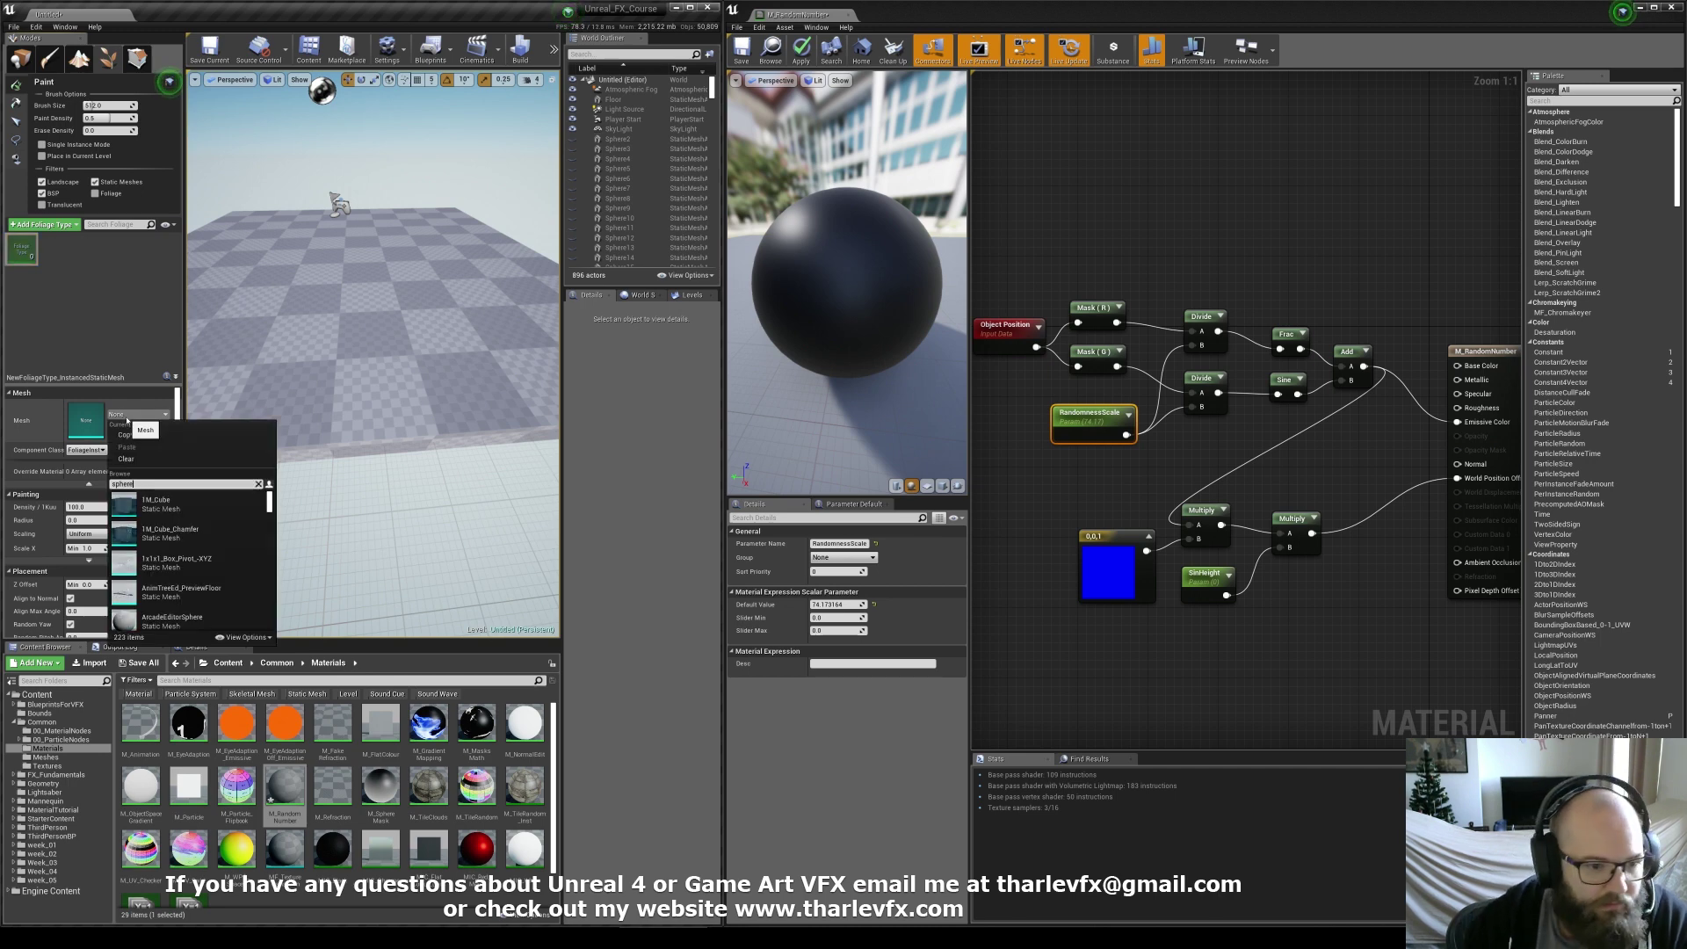
pyautogui.scroll(-1, 197, 575)
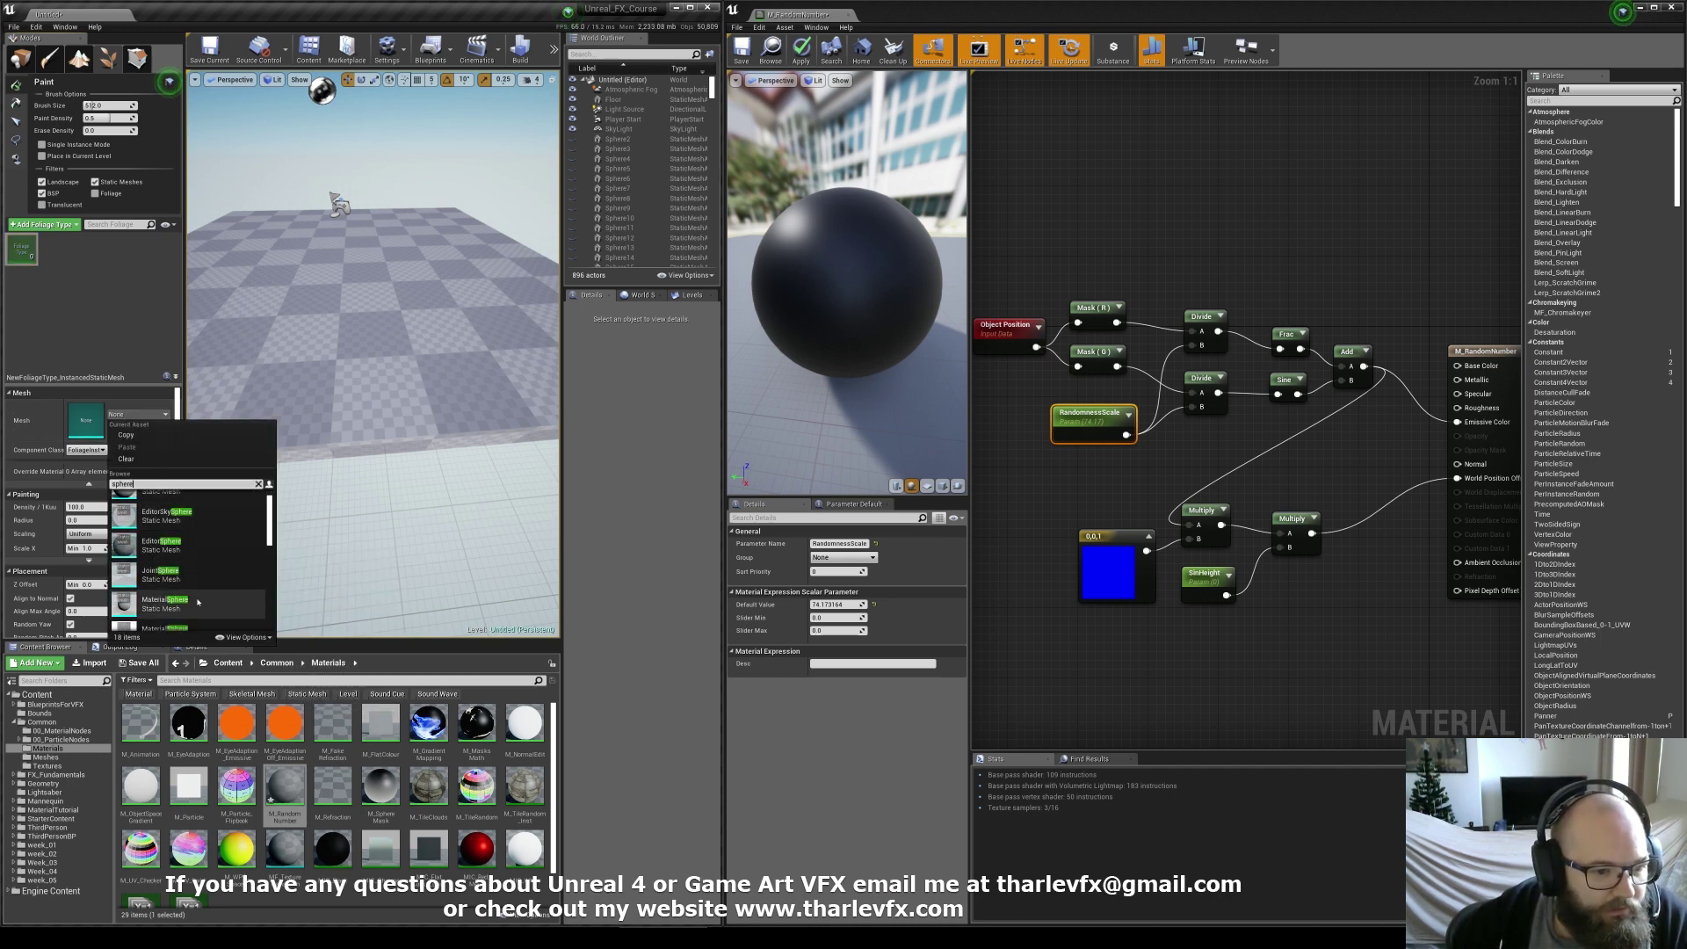
pyautogui.click(186, 545)
# Activate the sphere foliage type and paint a cluster of sphere instances across the floor
pyautogui.scroll(-6, 268, 440)
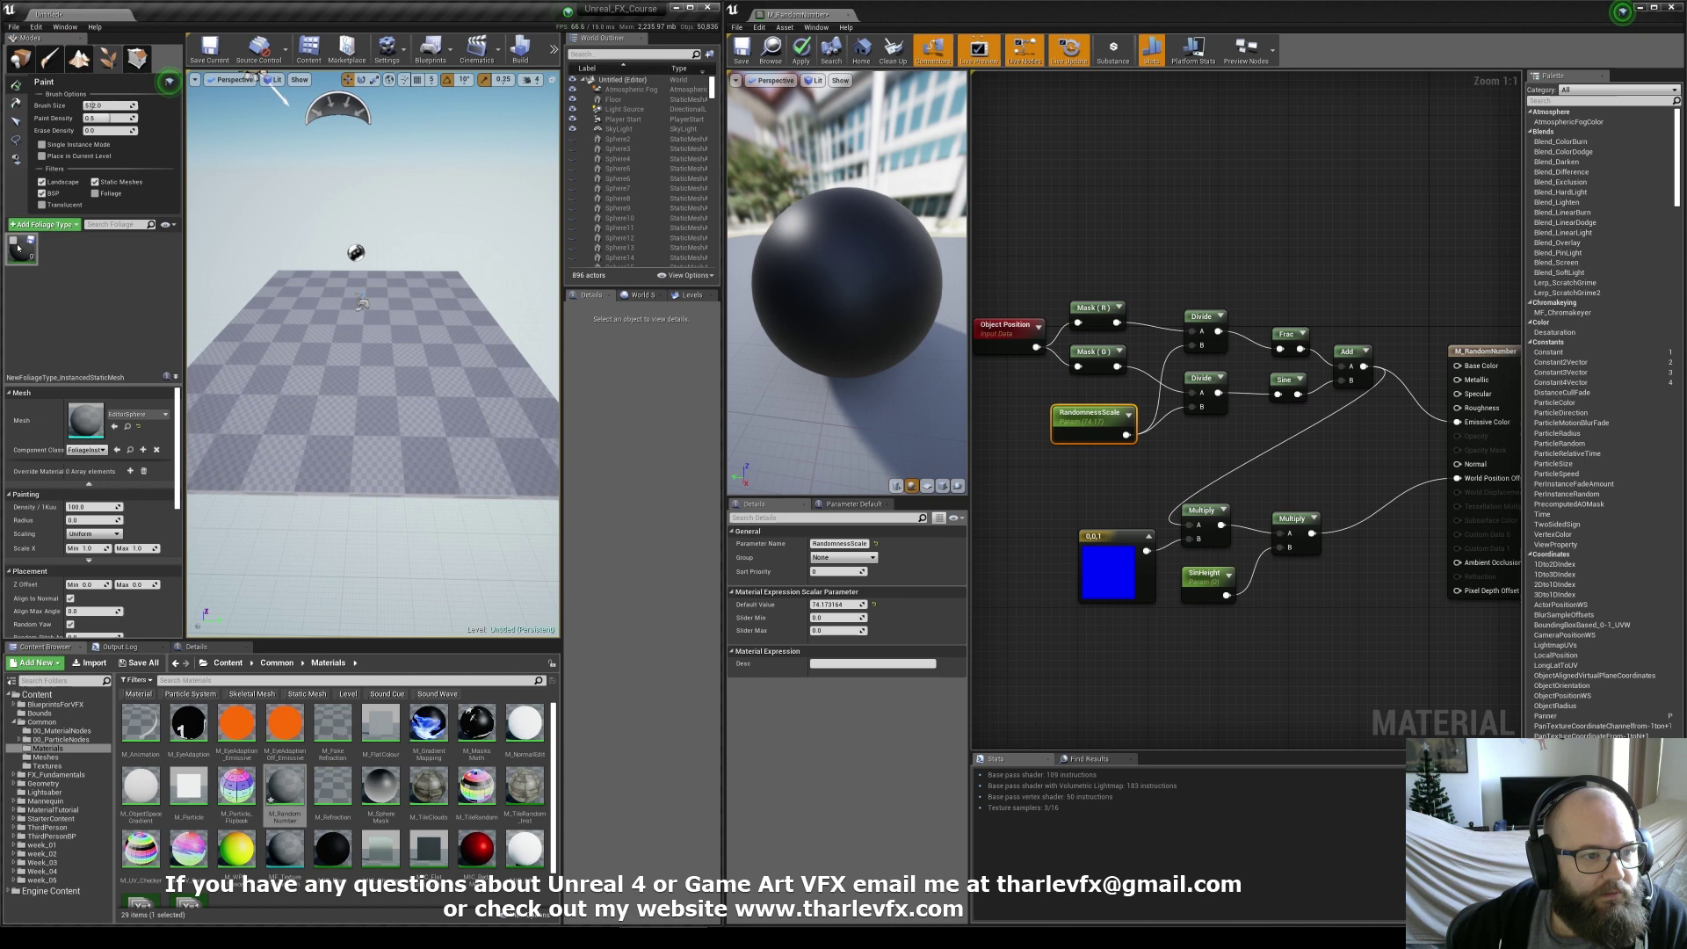
pyautogui.click(13, 242)
pyautogui.click(303, 413)
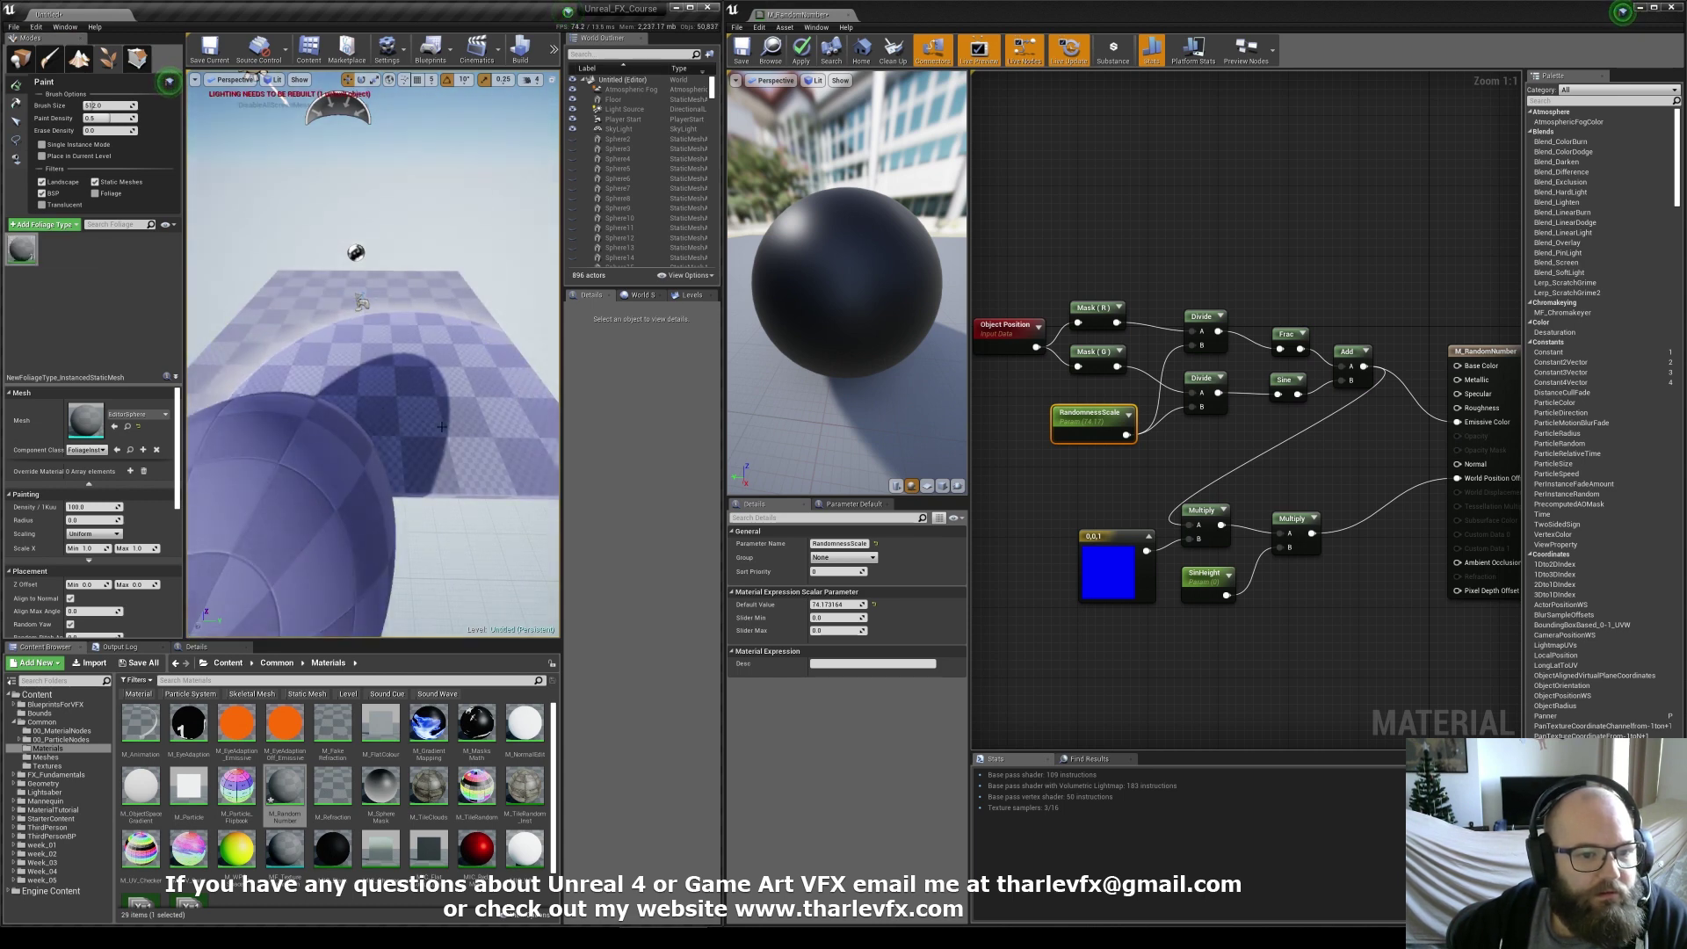
pyautogui.moveTo(303, 413)
pyautogui.keyDown('alt'); pyautogui.mouseDown()
pyautogui.moveTo(224, 413)
pyautogui.moveTo(501, 405)
pyautogui.mouseUp(); pyautogui.keyUp('alt')
pyautogui.click(422, 395)
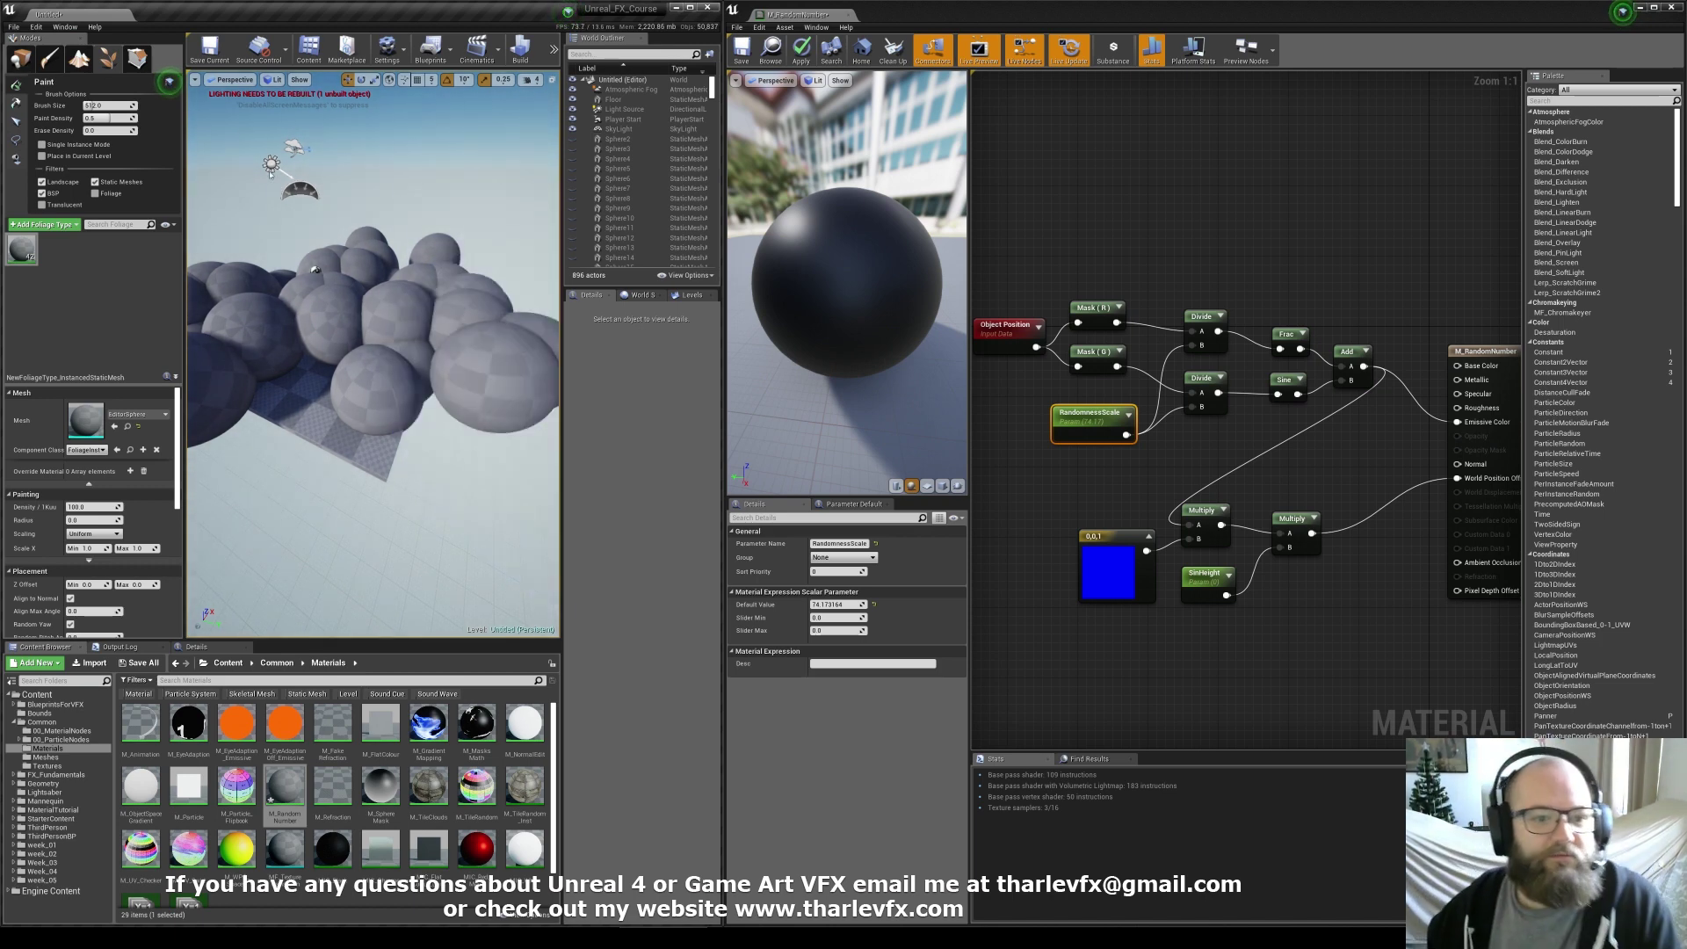
# Select the painted foliage actor and inspect the general properties of the M_RandomNumber material
pyautogui.click(20, 58)
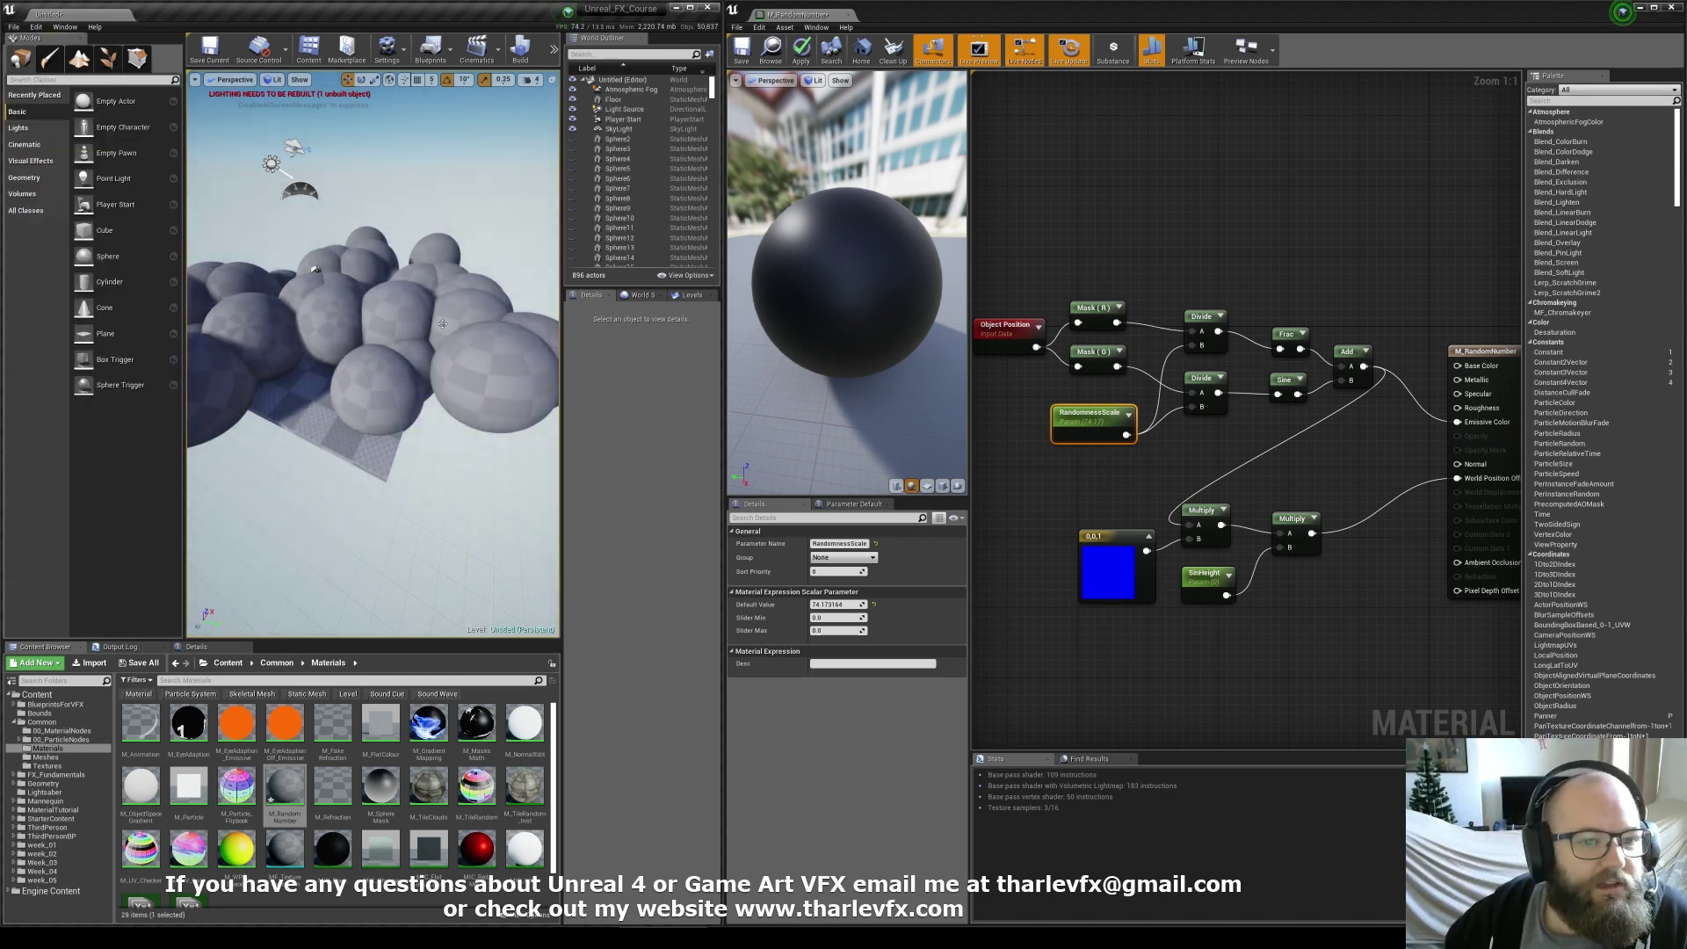
pyautogui.click(371, 293)
pyautogui.keyDown('alt'); pyautogui.moveTo(371, 294); pyautogui.dragTo(387, 372); pyautogui.keyUp('alt')
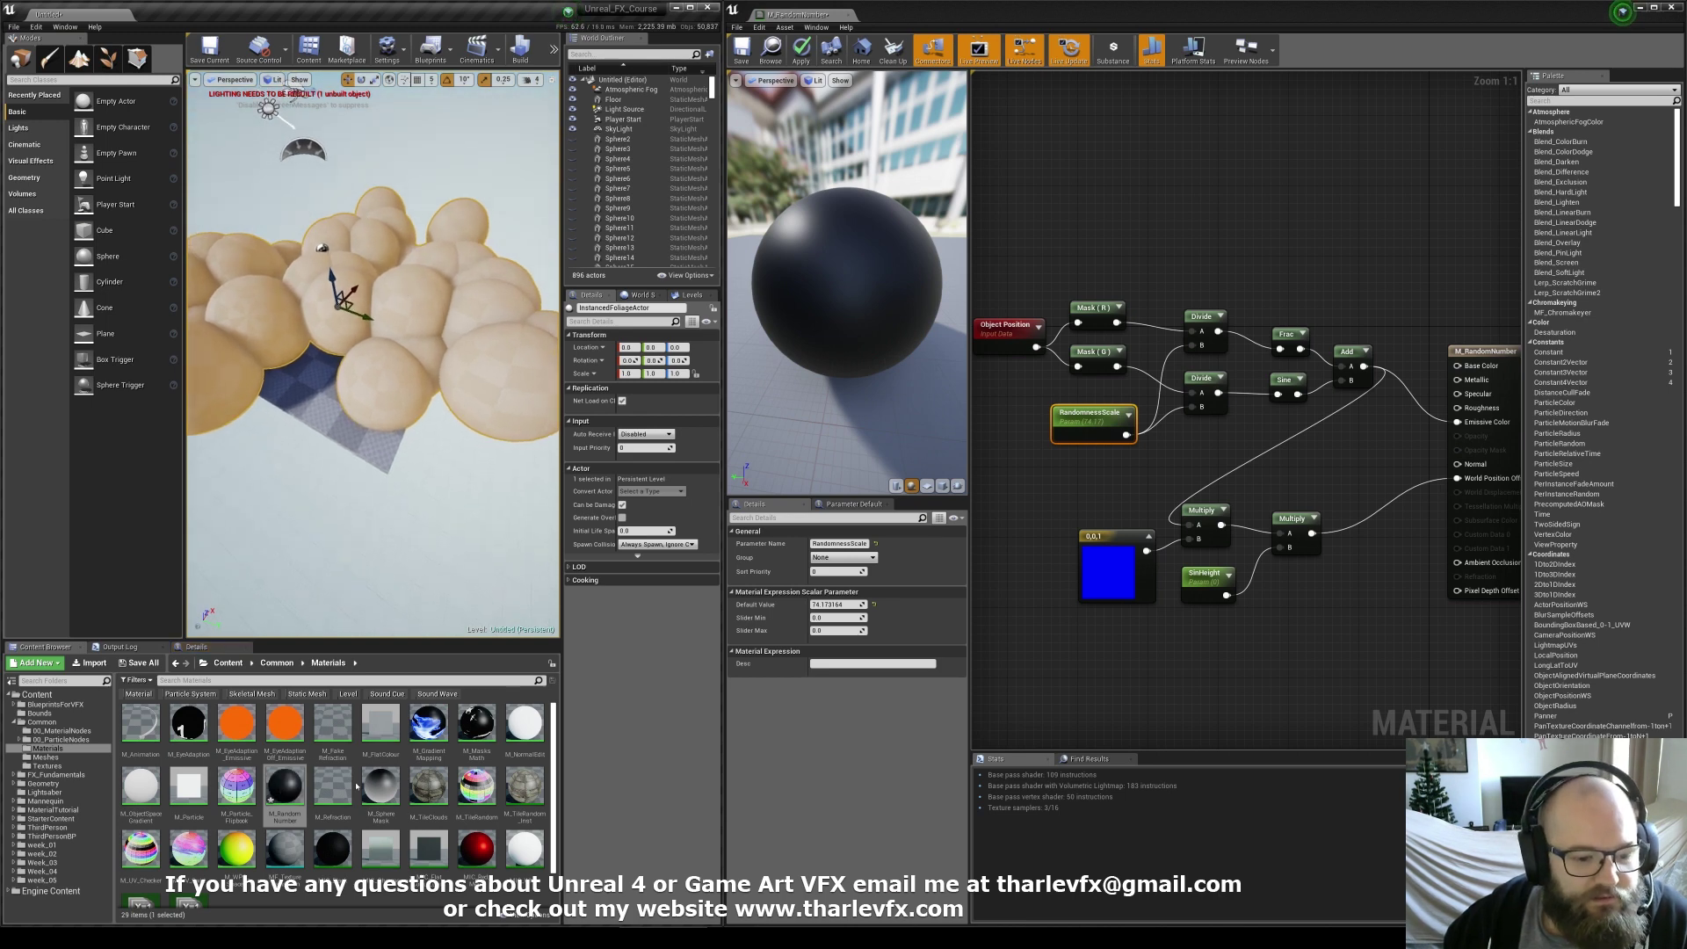
pyautogui.doubleClick(284, 786)
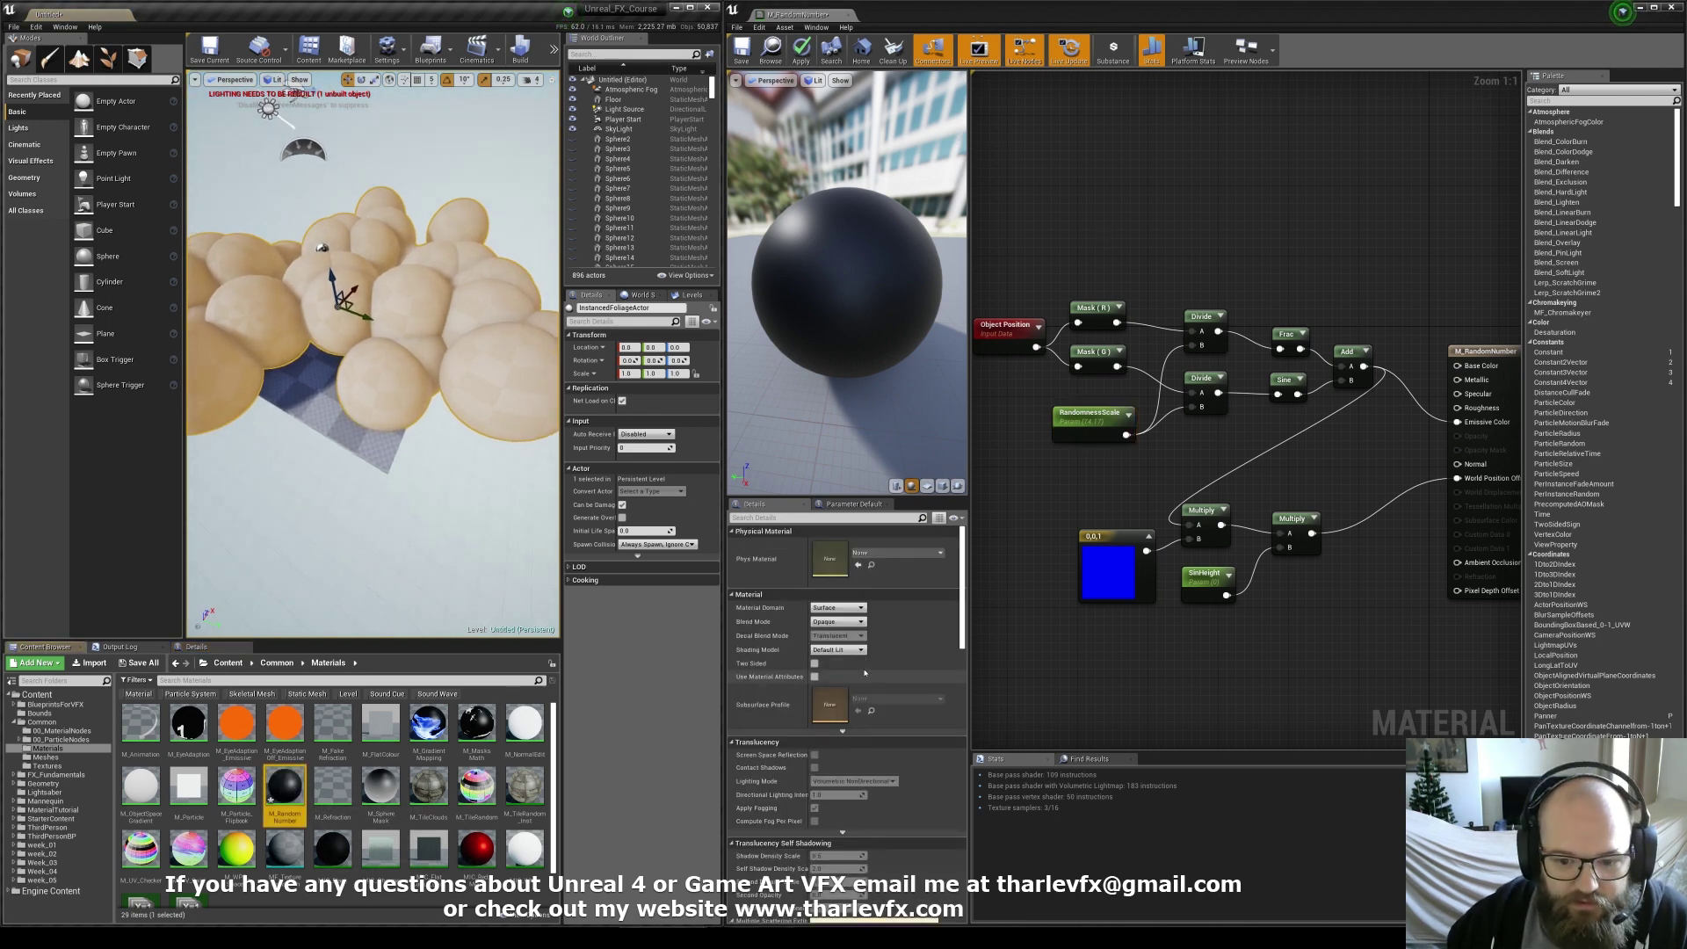
pyautogui.click(870, 567)
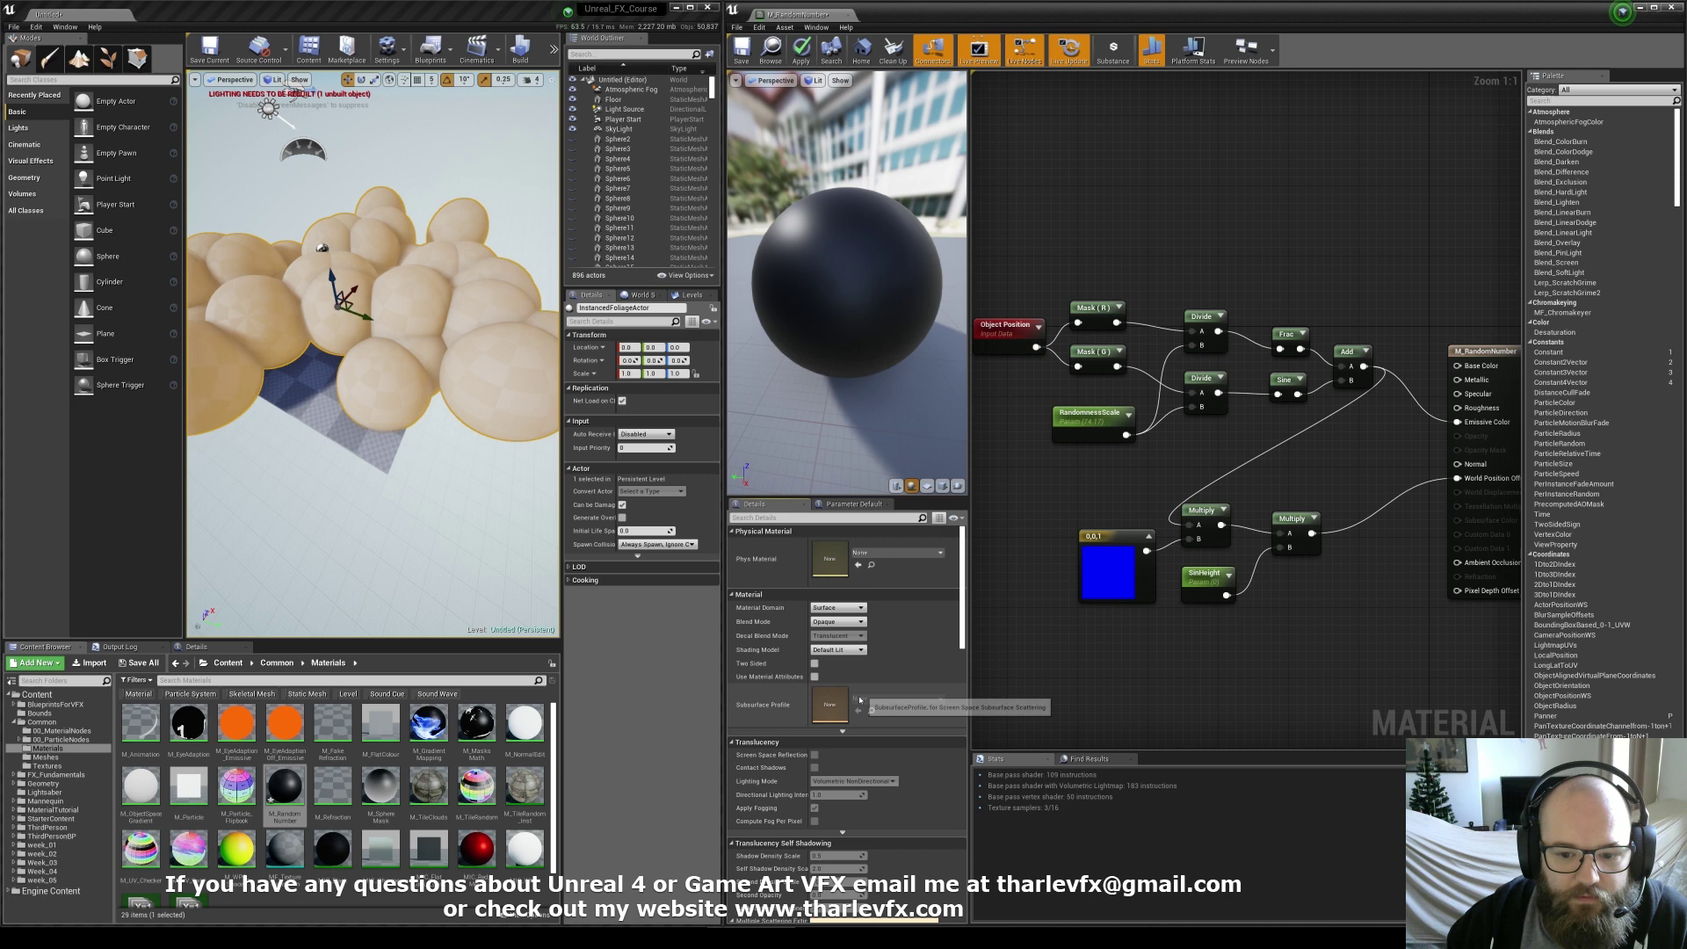
# Add an override material element to the sphere foliage type and assign M_RandomNumber to it
pyautogui.click(108, 58)
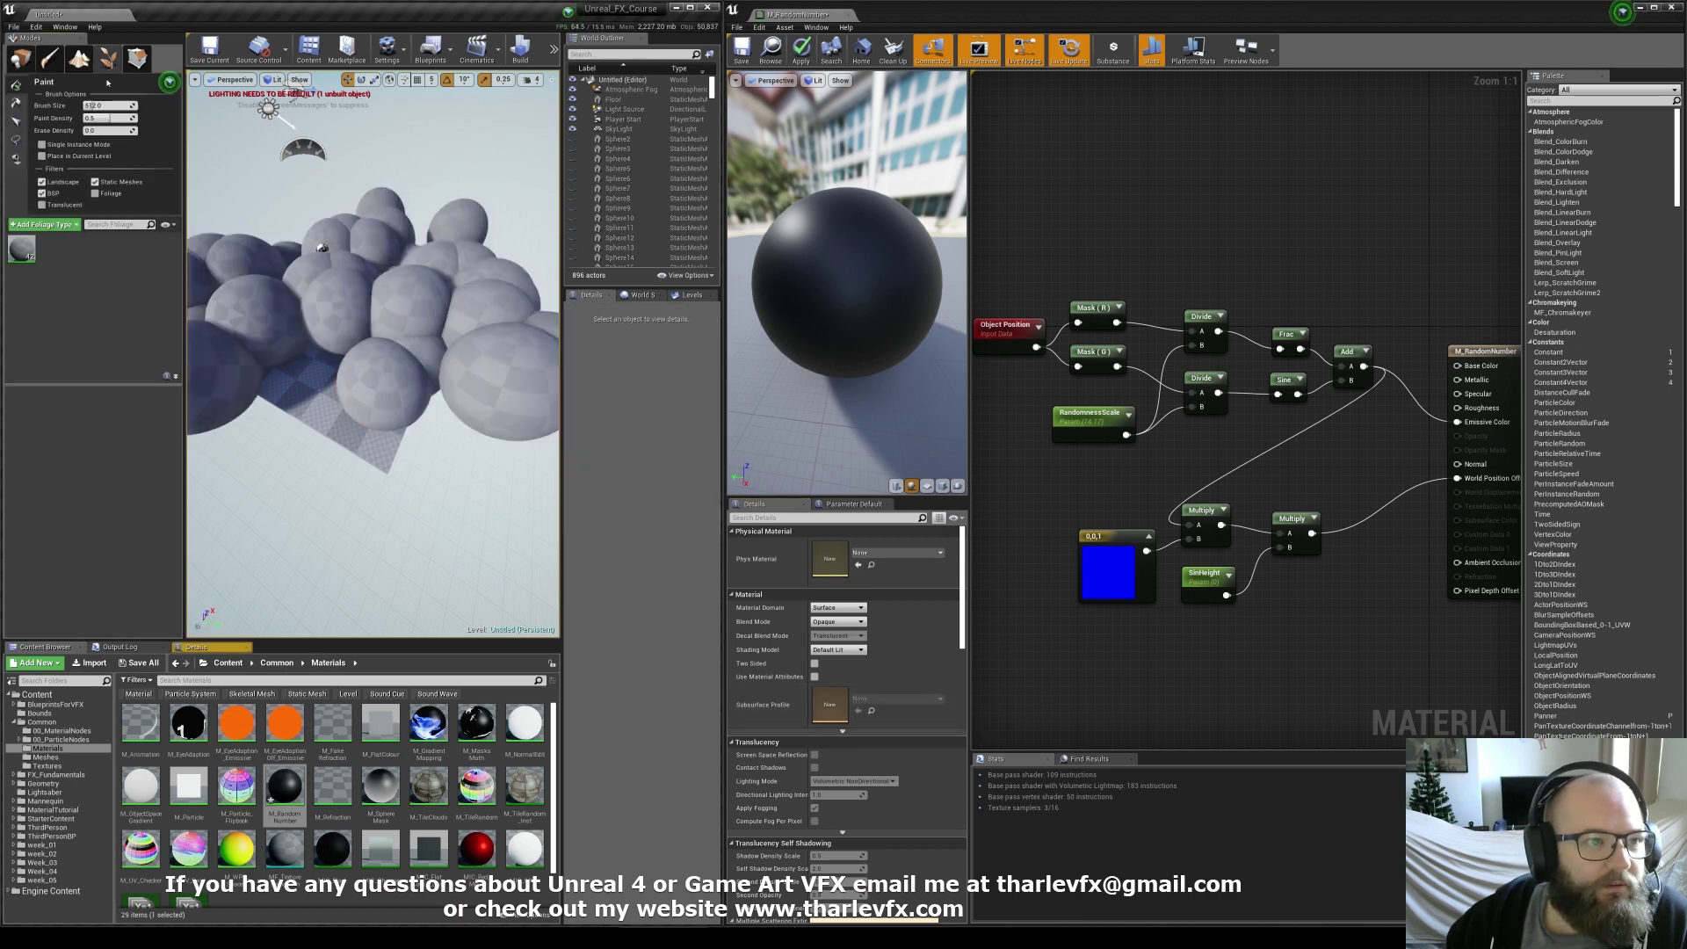
pyautogui.click(33, 248)
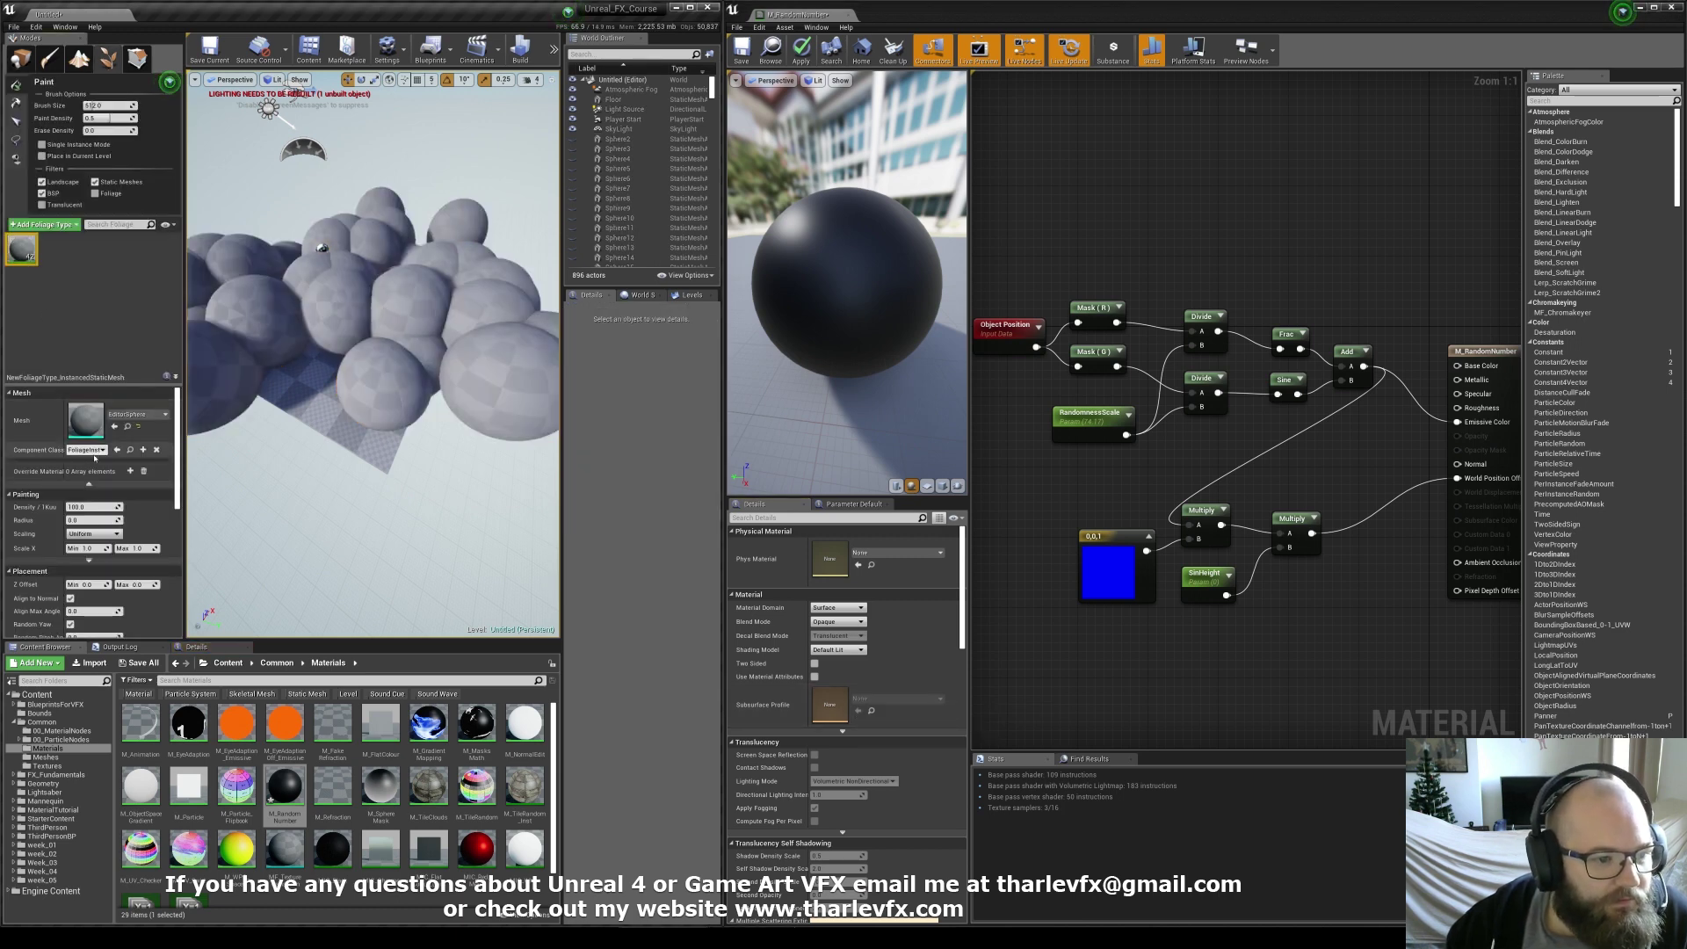
pyautogui.click(131, 473)
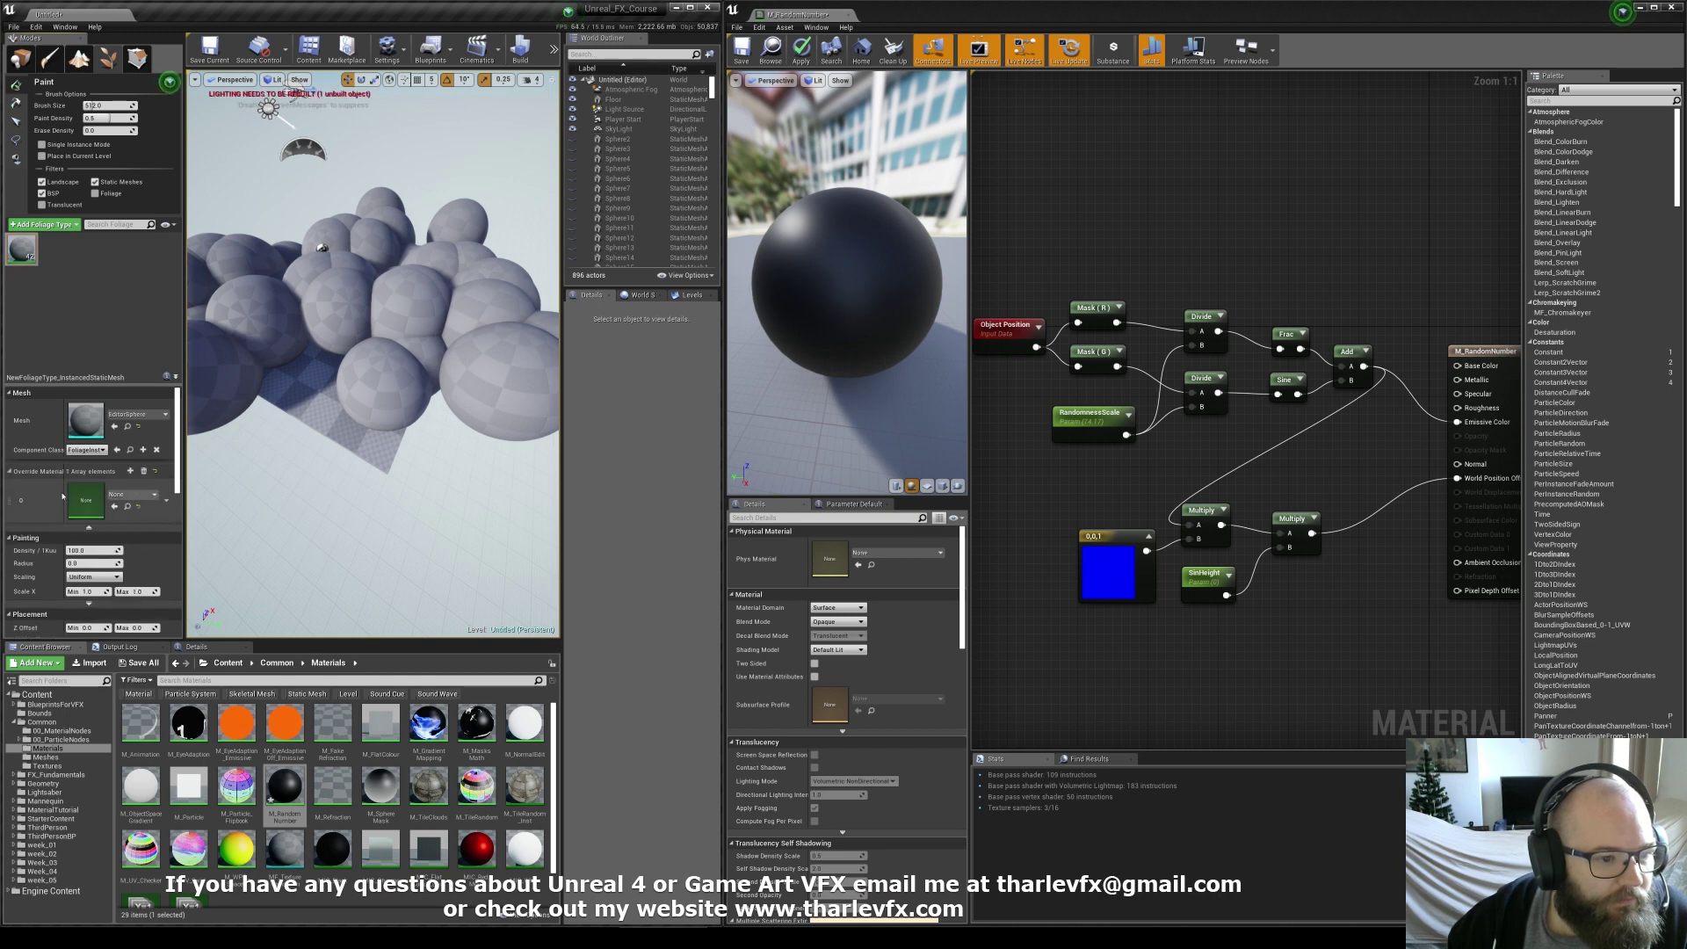
pyautogui.click(125, 494)
pyautogui.click(117, 506)
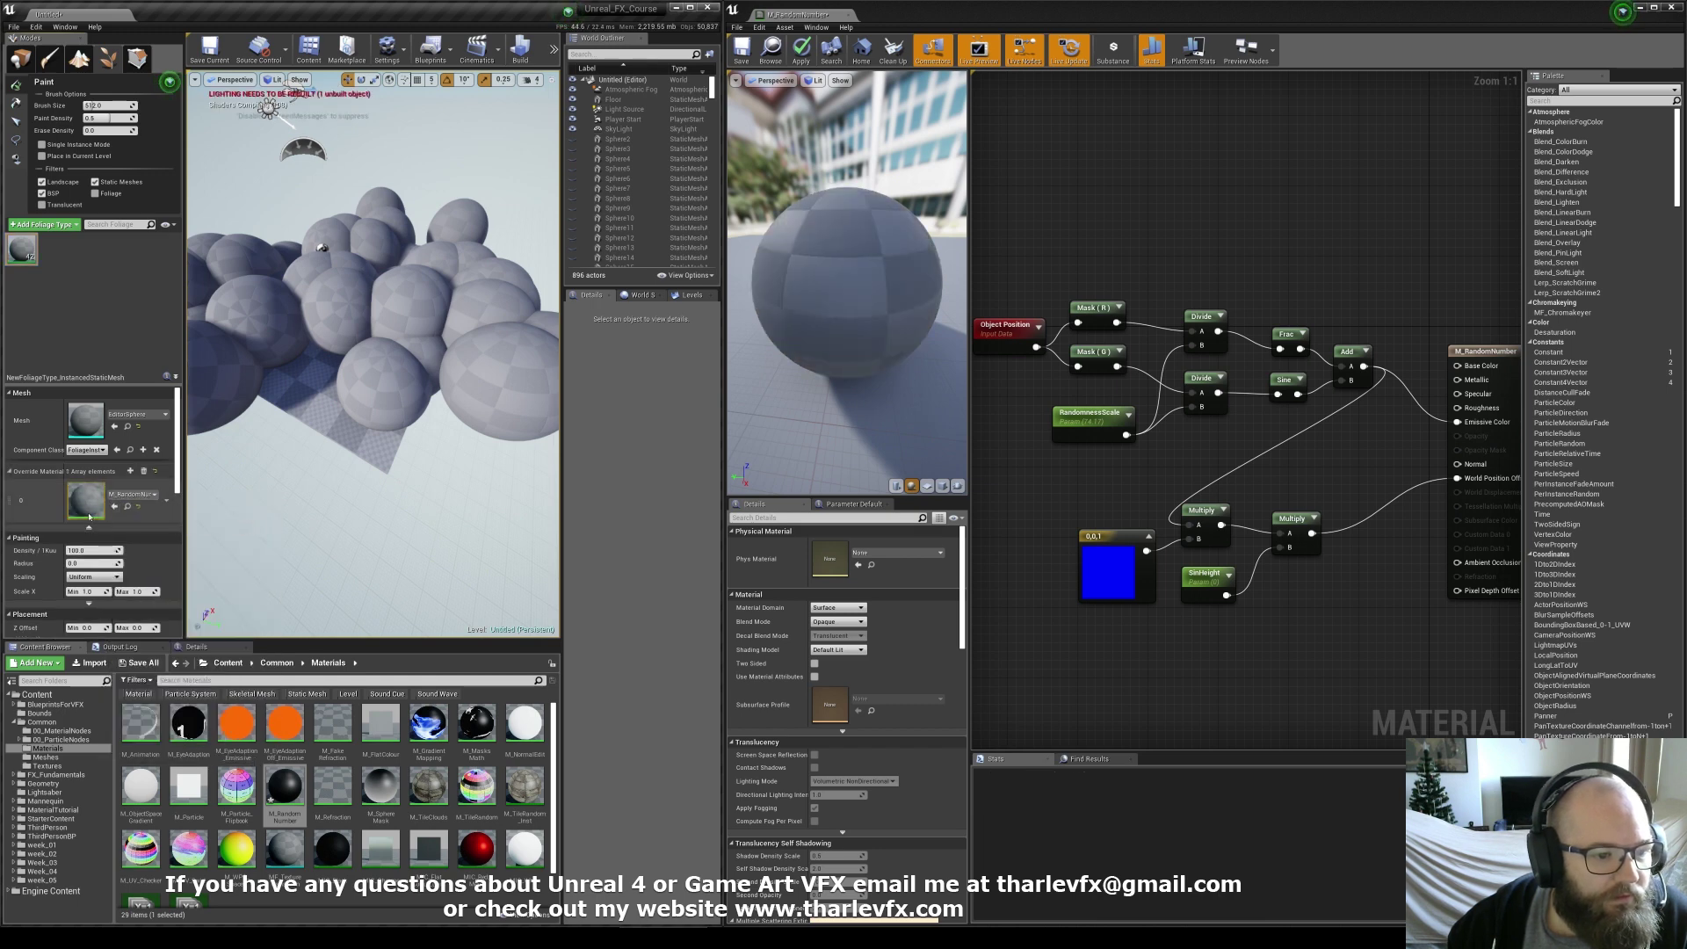
pyautogui.moveTo(307, 378); pyautogui.dragTo(277, 344, button='right')
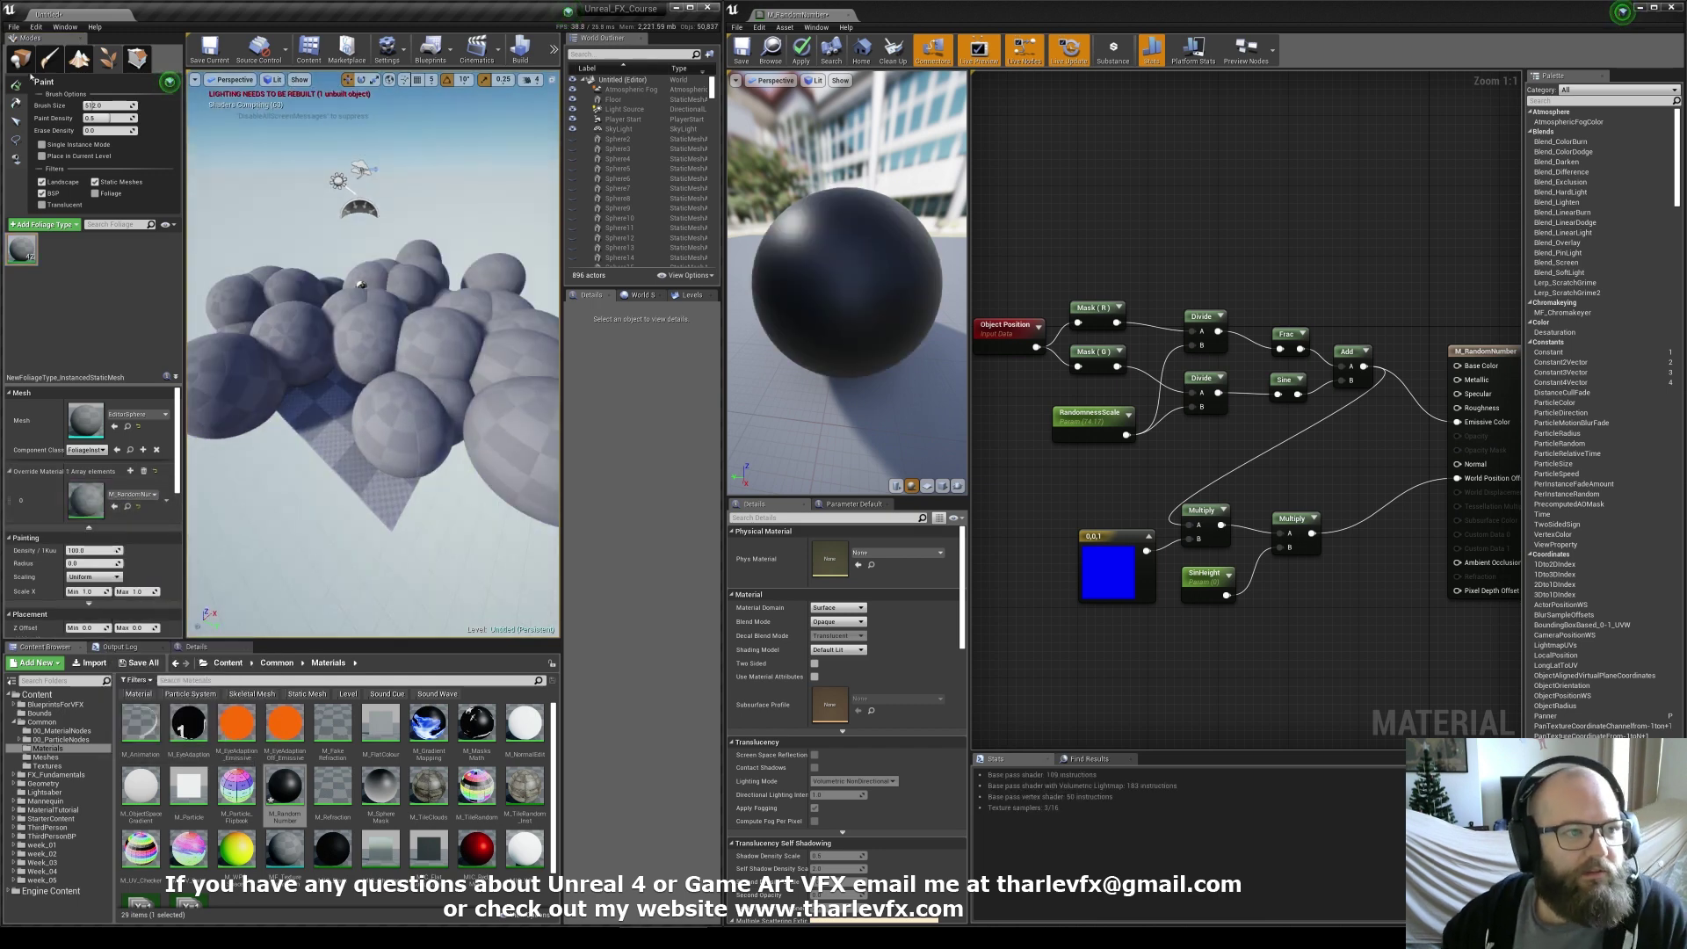
# Select the painted foliage actor and slide it along Y to check how its spheres' brightness responds, reapplying the material between moves
pyautogui.click(21, 58)
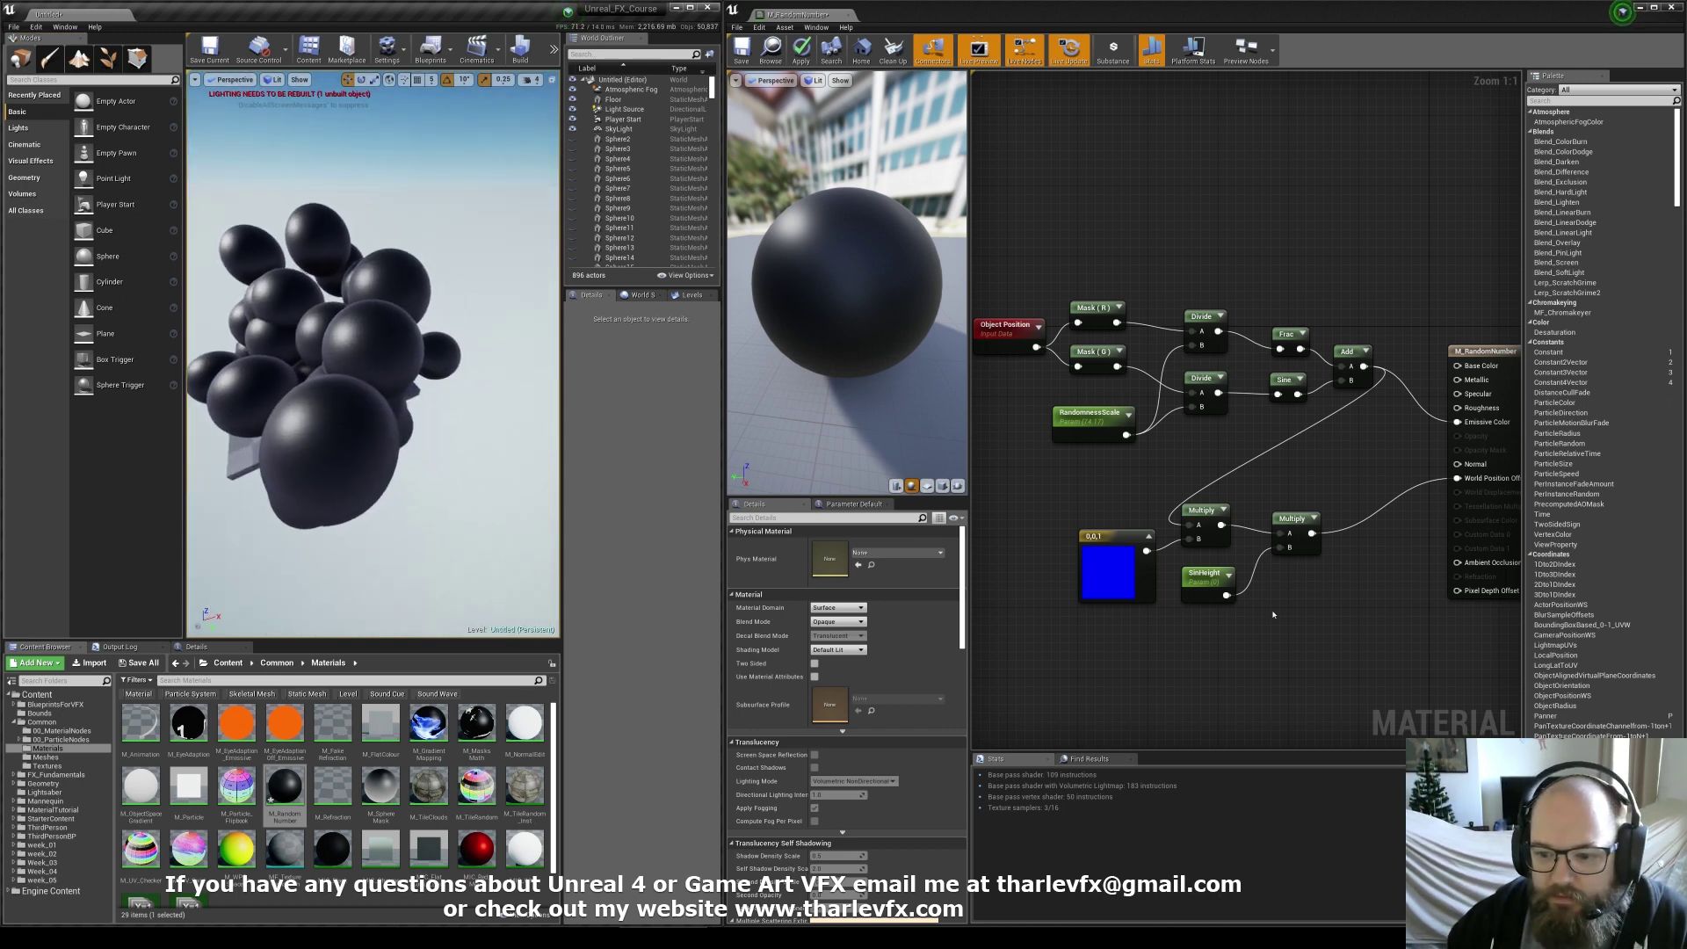
pyautogui.click(449, 450)
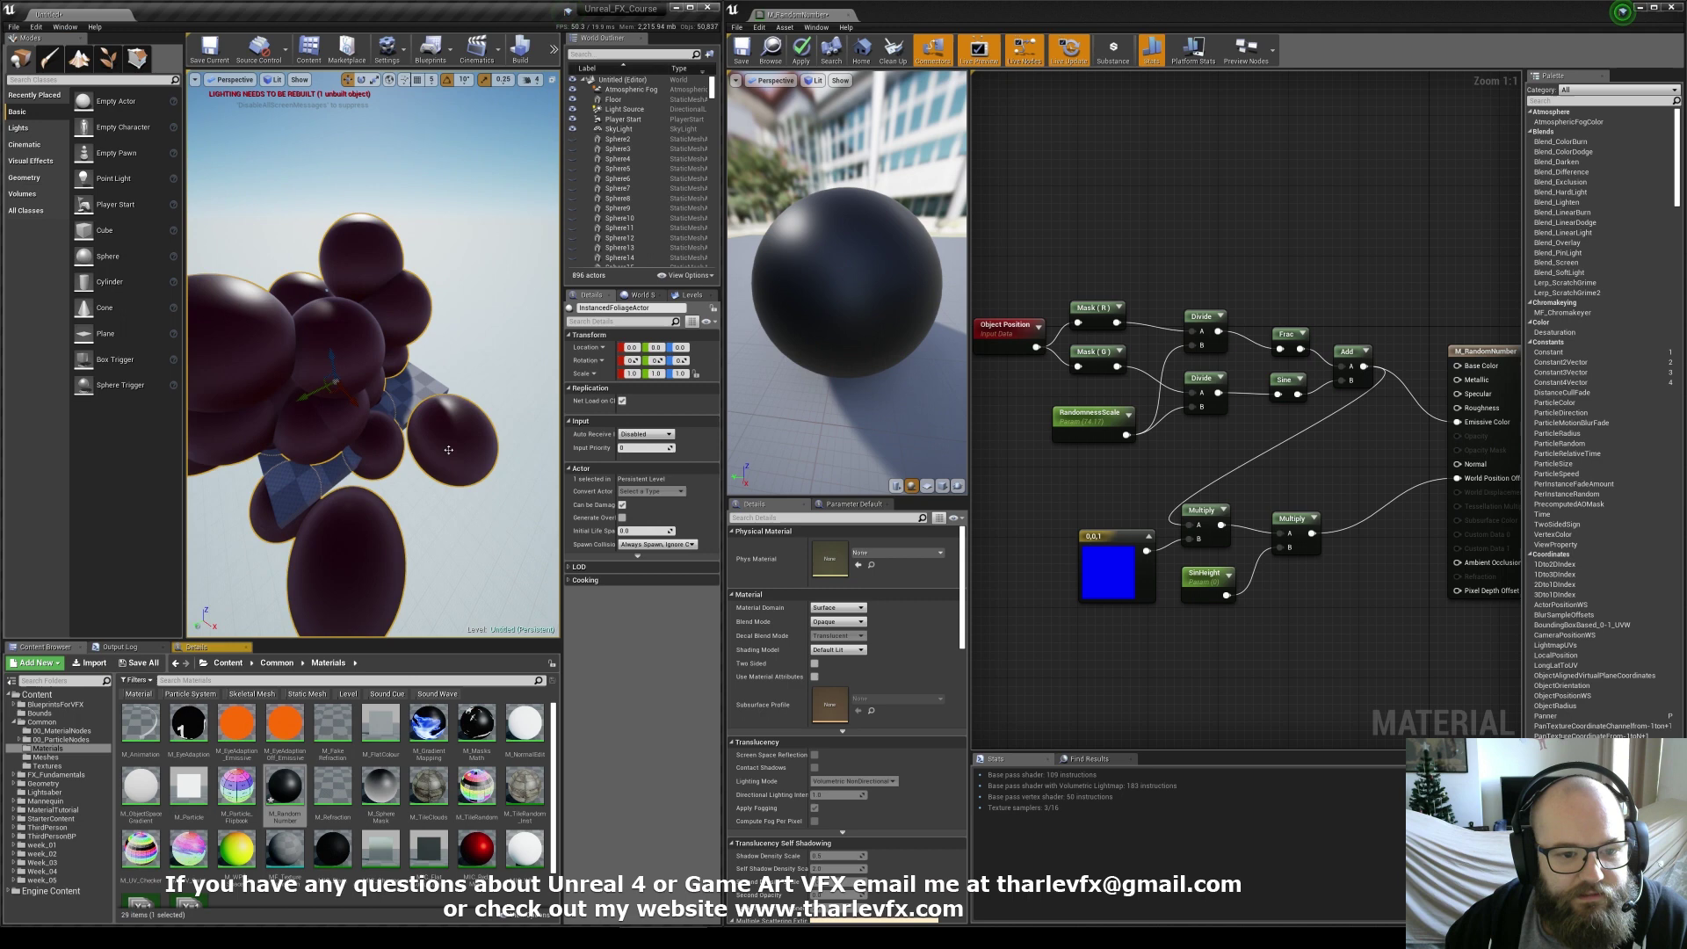
pyautogui.press('f')
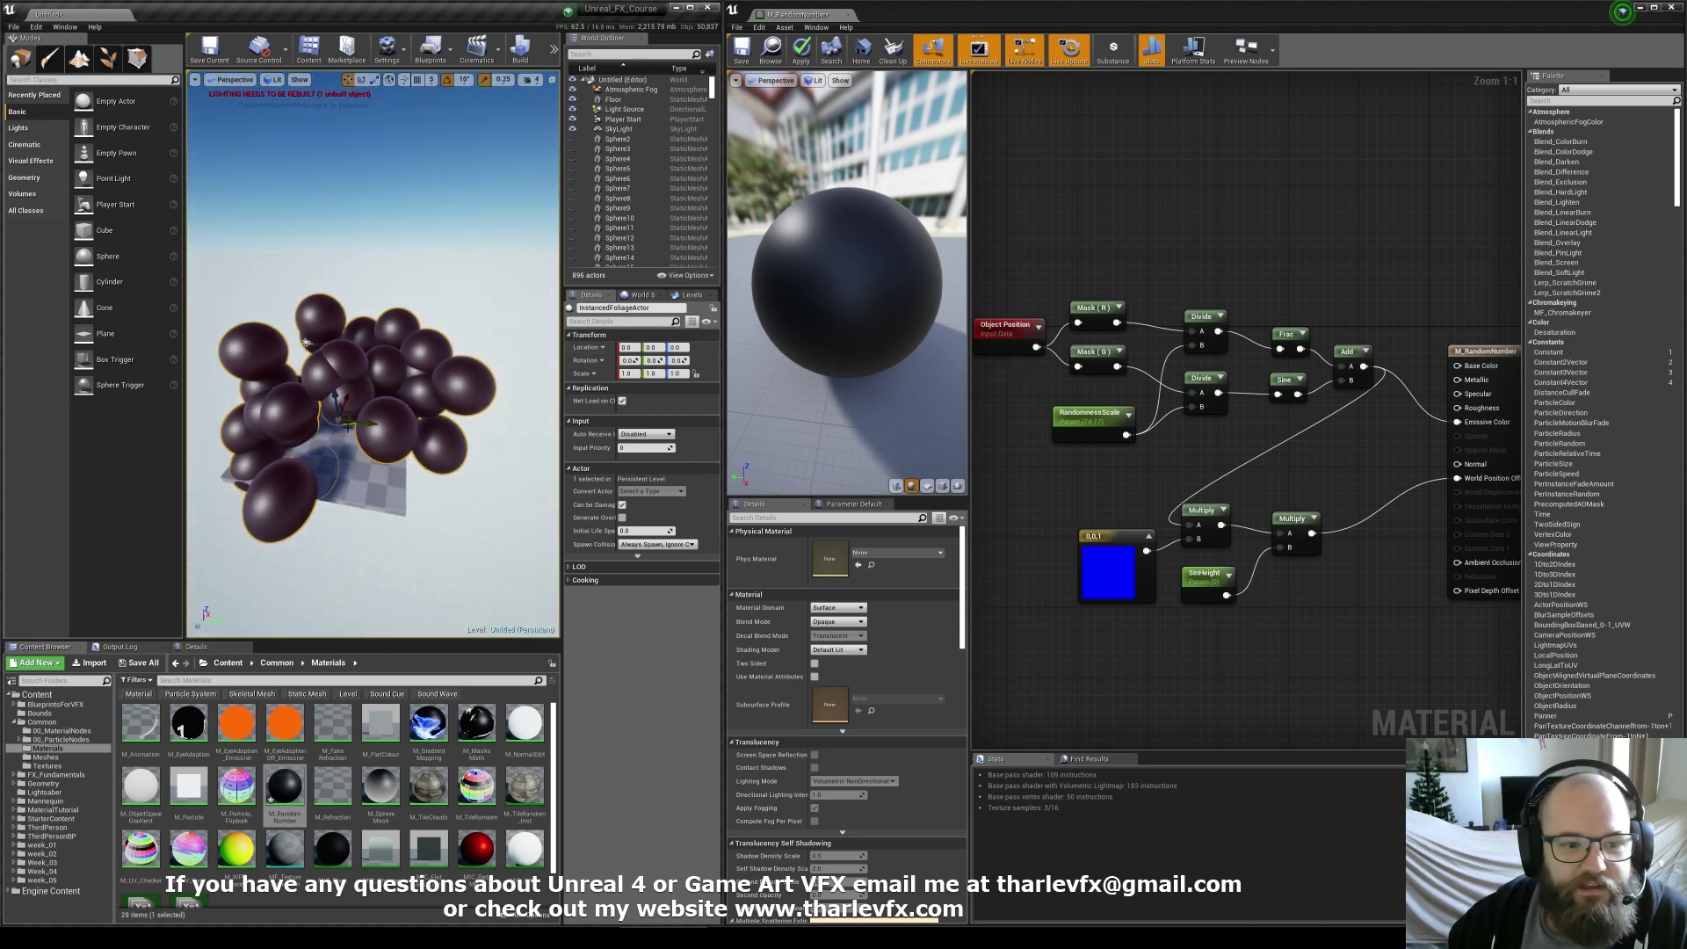
pyautogui.moveTo(652, 347)
pyautogui.mouseDown()
pyautogui.moveTo(675, 347)
pyautogui.moveTo(644, 347)
pyautogui.mouseUp()
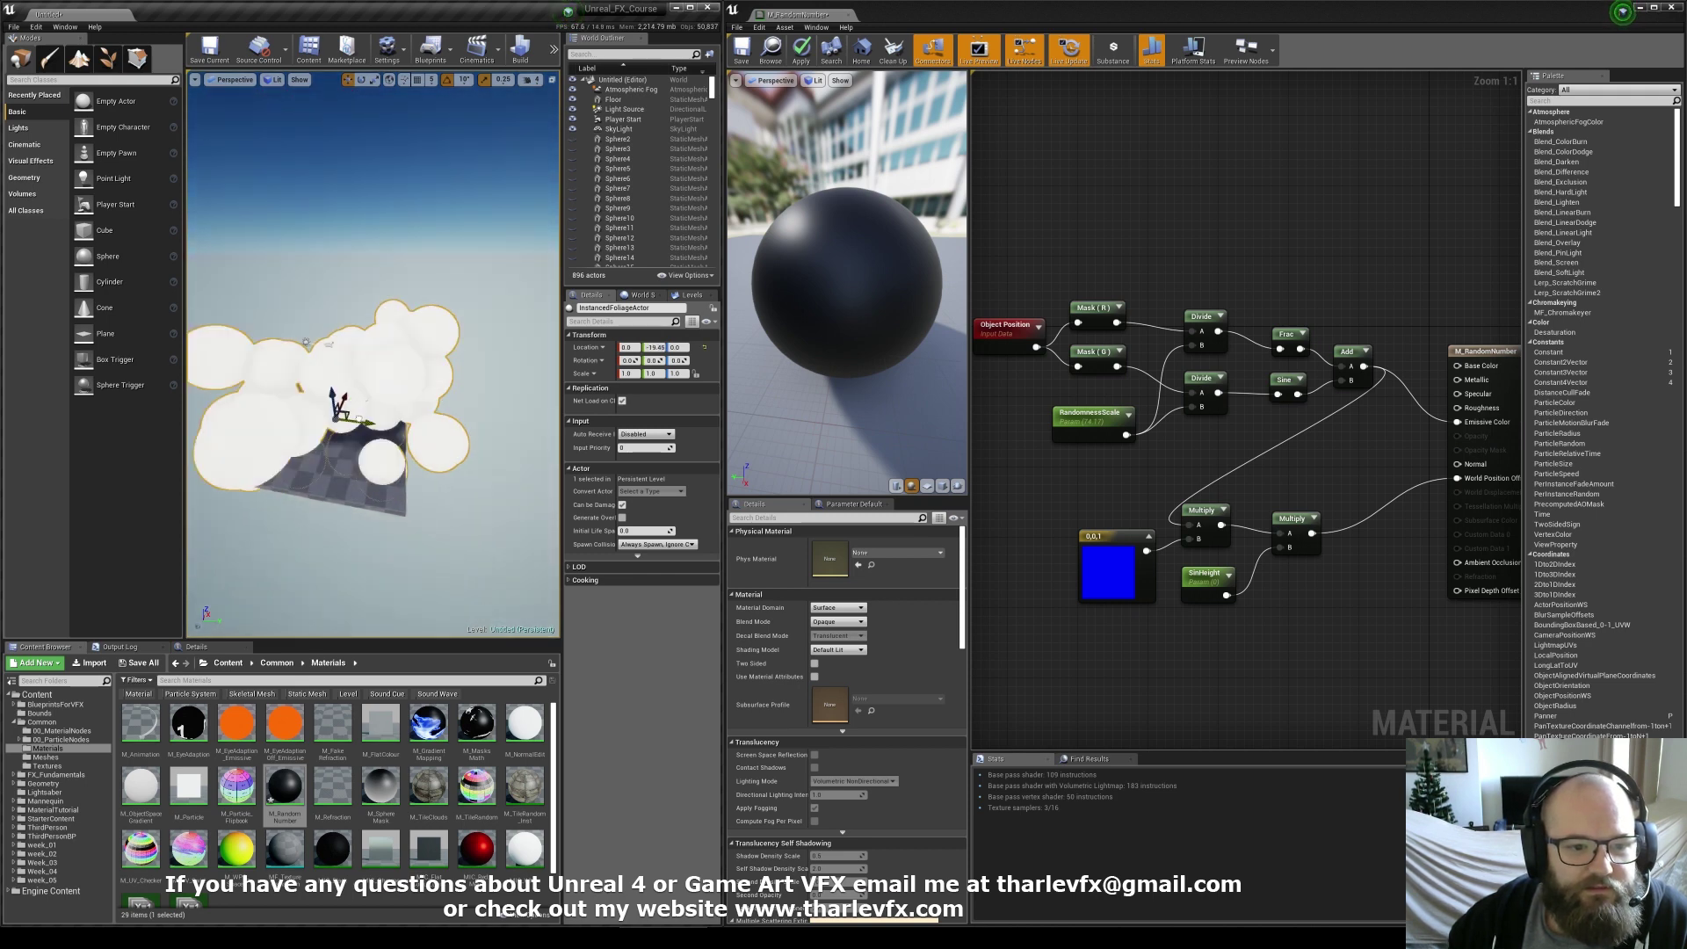
pyautogui.moveTo(359, 419); pyautogui.dragTo(361, 420)
pyautogui.moveTo(668, 347); pyautogui.dragTo(733, 347)
pyautogui.moveTo(400, 423); pyautogui.dragTo(398, 422)
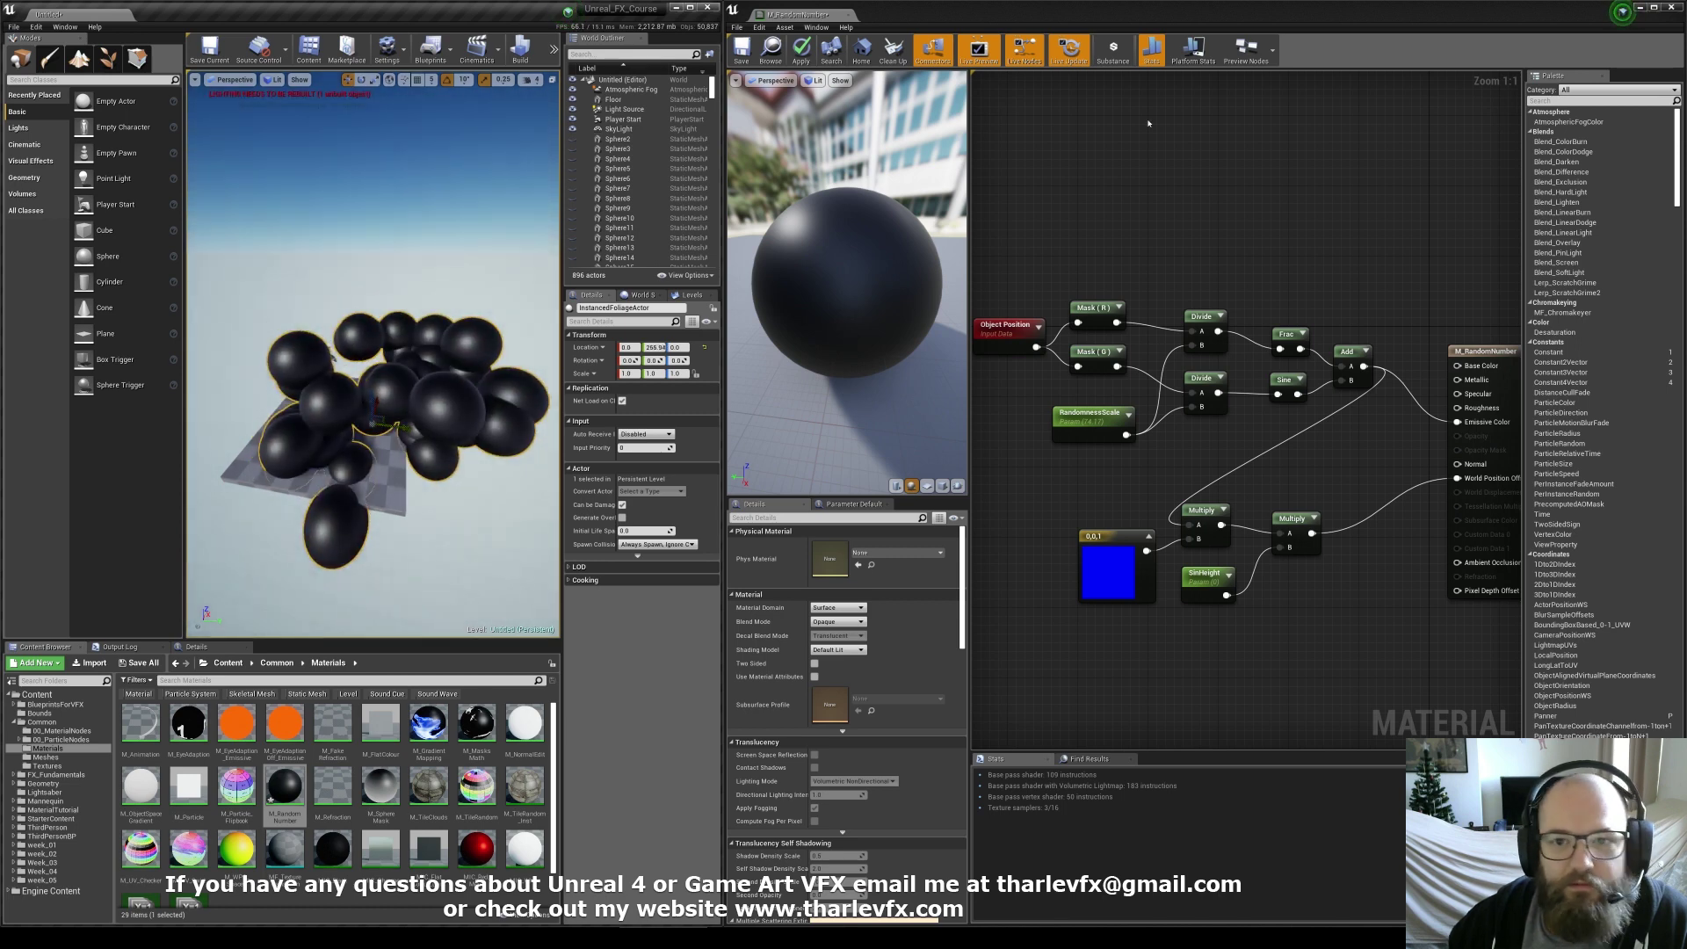
pyautogui.click(810, 60)
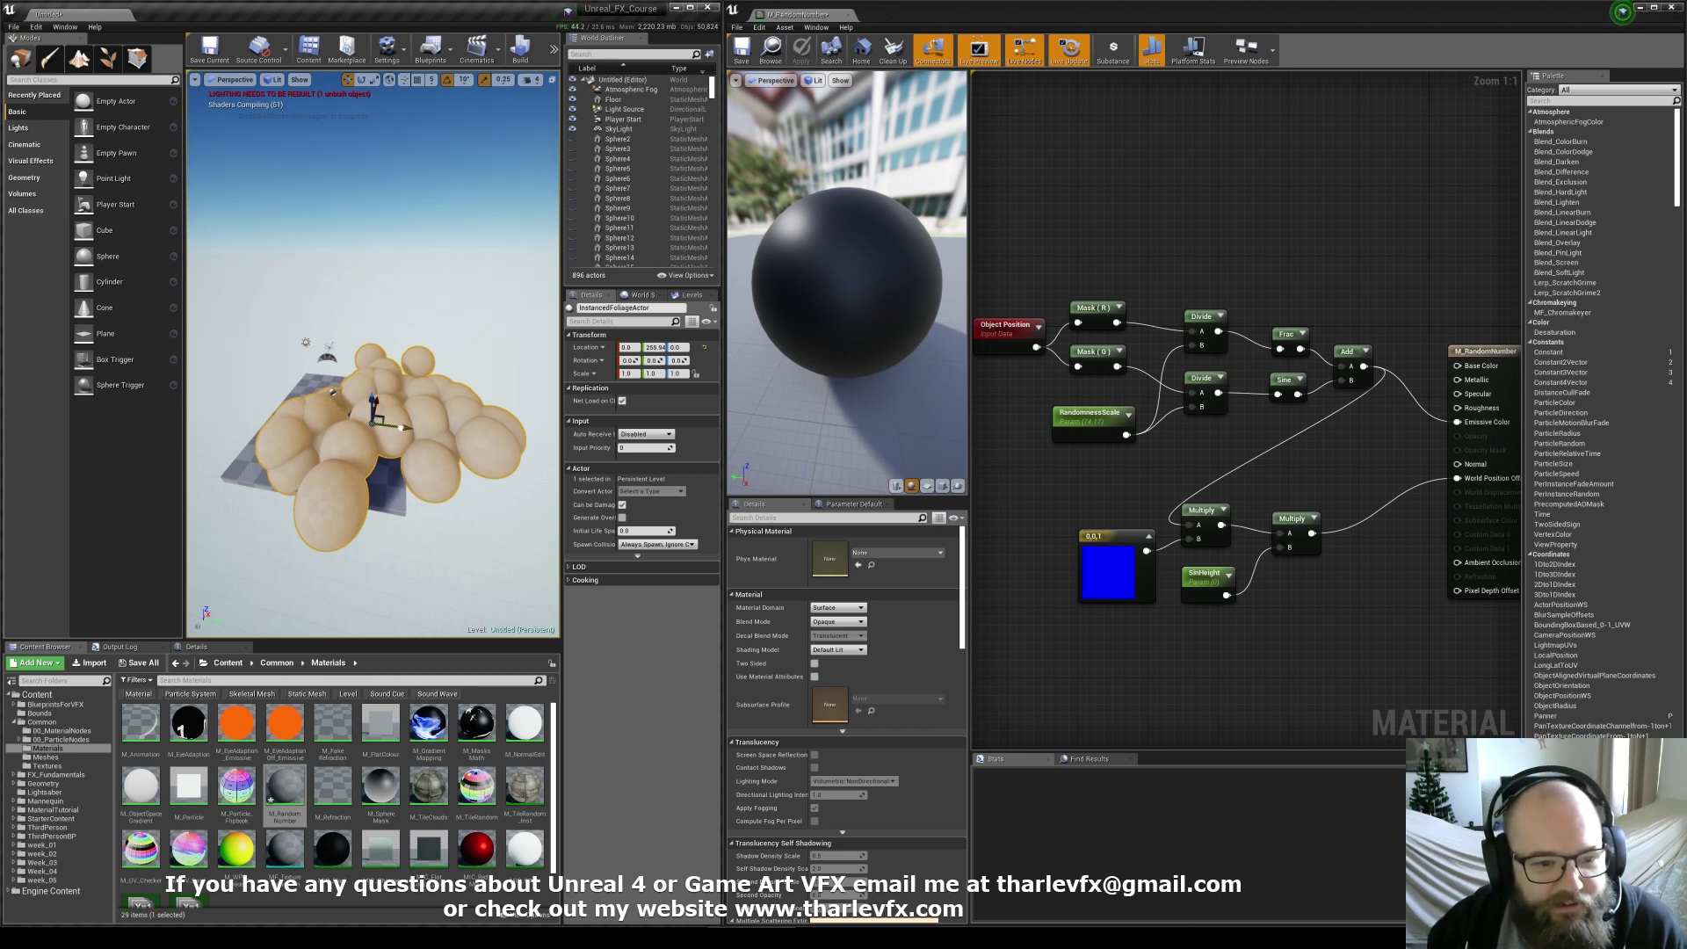
pyautogui.moveTo(404, 433)
pyautogui.mouseDown()
pyautogui.moveTo(324, 420)
pyautogui.moveTo(397, 428)
pyautogui.mouseUp()
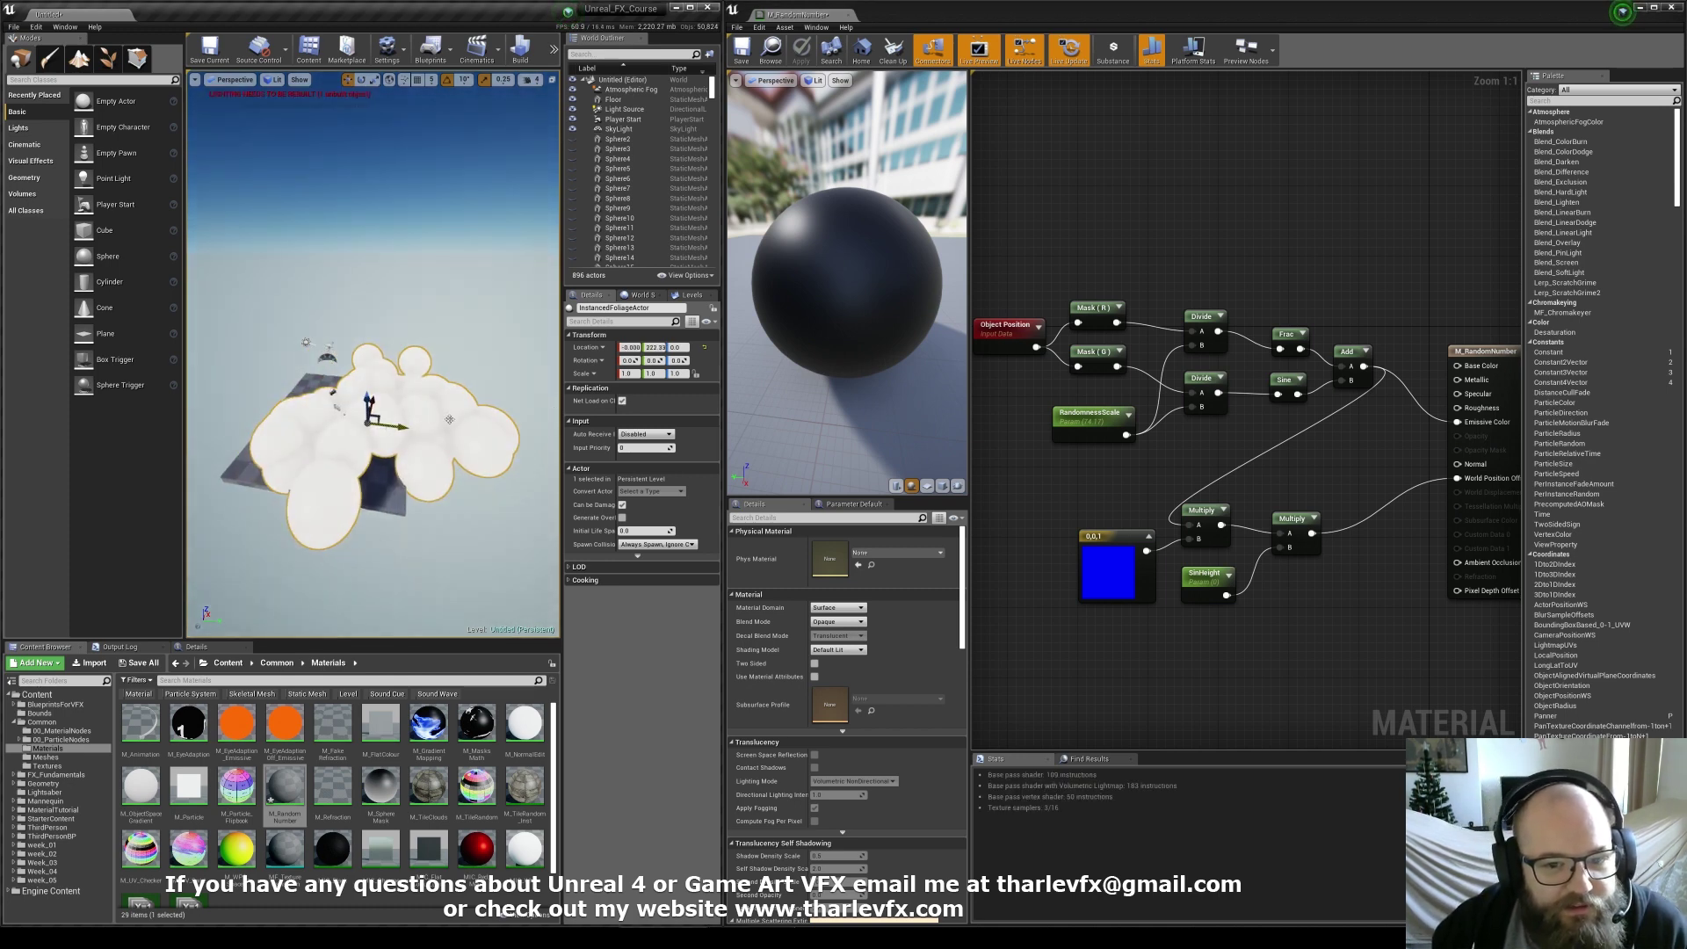
# Set the SinHeight parameter's default value to 500, trying 150 first
pyautogui.click(1202, 578)
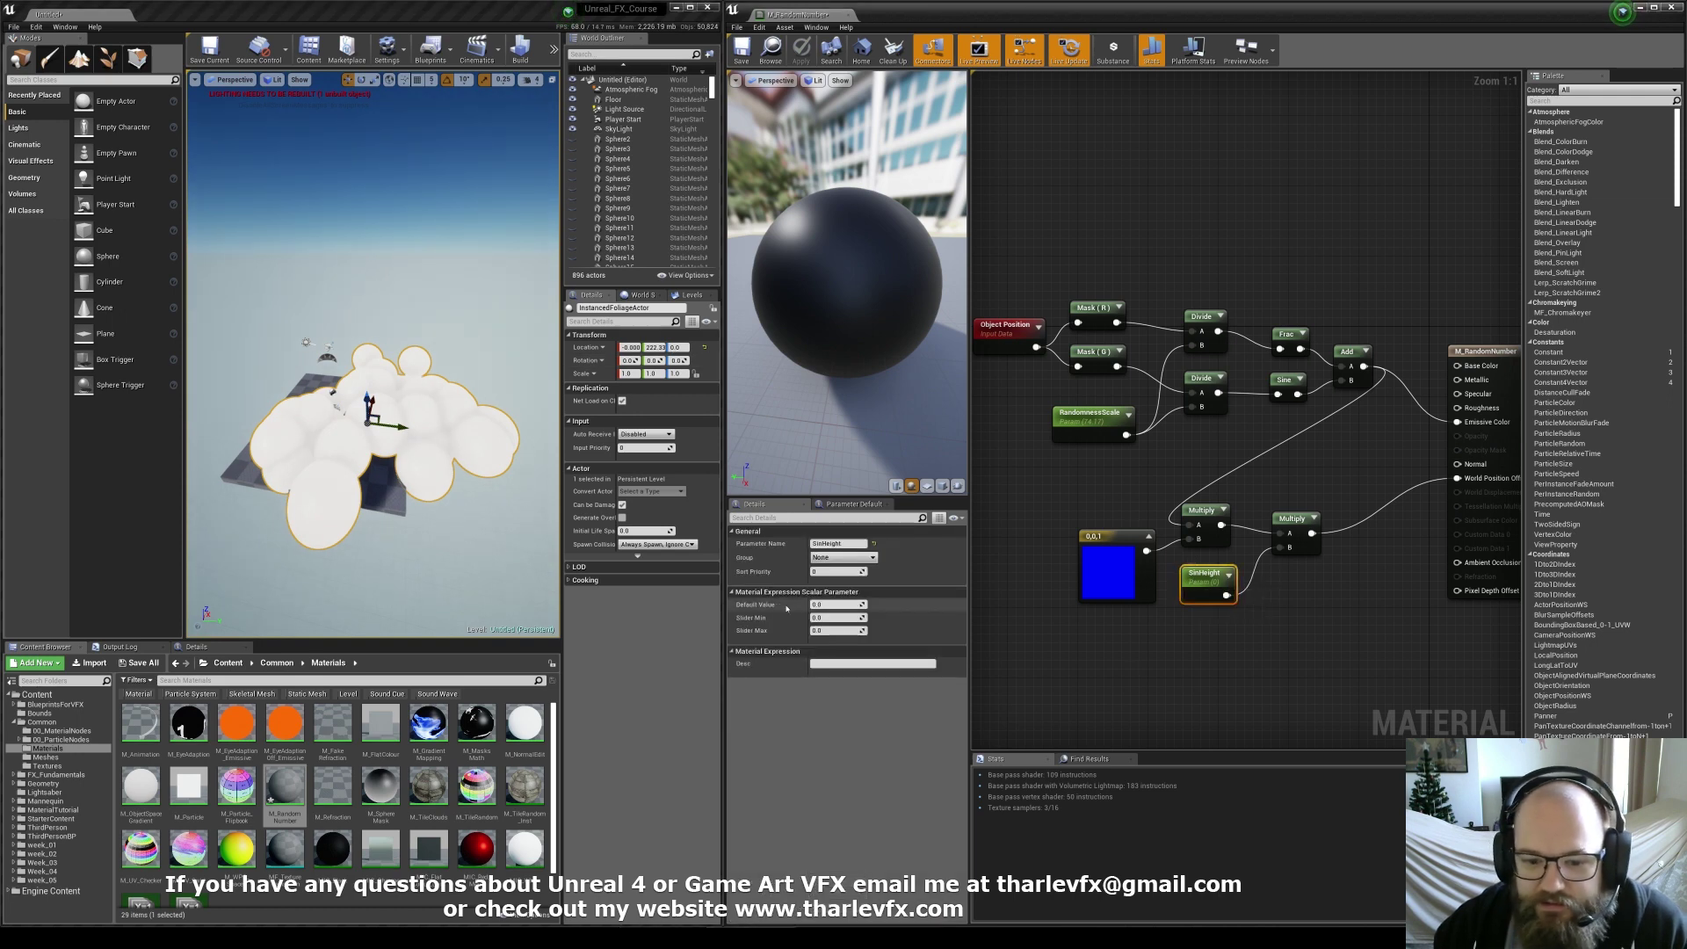
pyautogui.click(839, 605)
pyautogui.write('150')
pyautogui.press('Return')
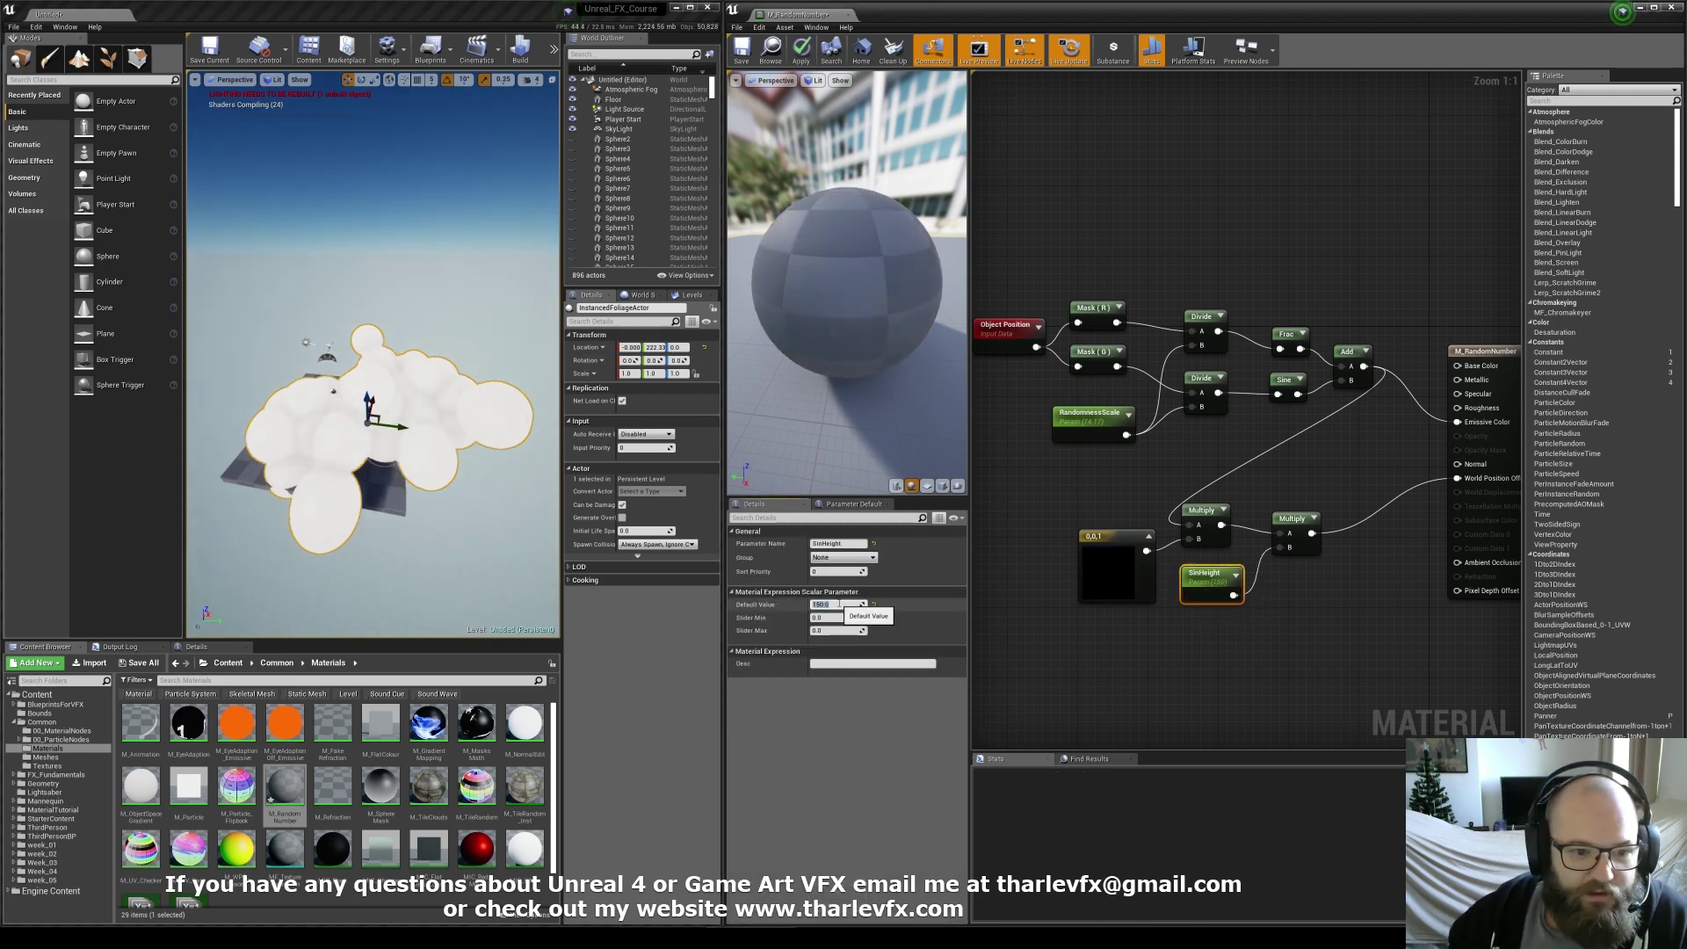
pyautogui.write('500')
pyautogui.press('Return')
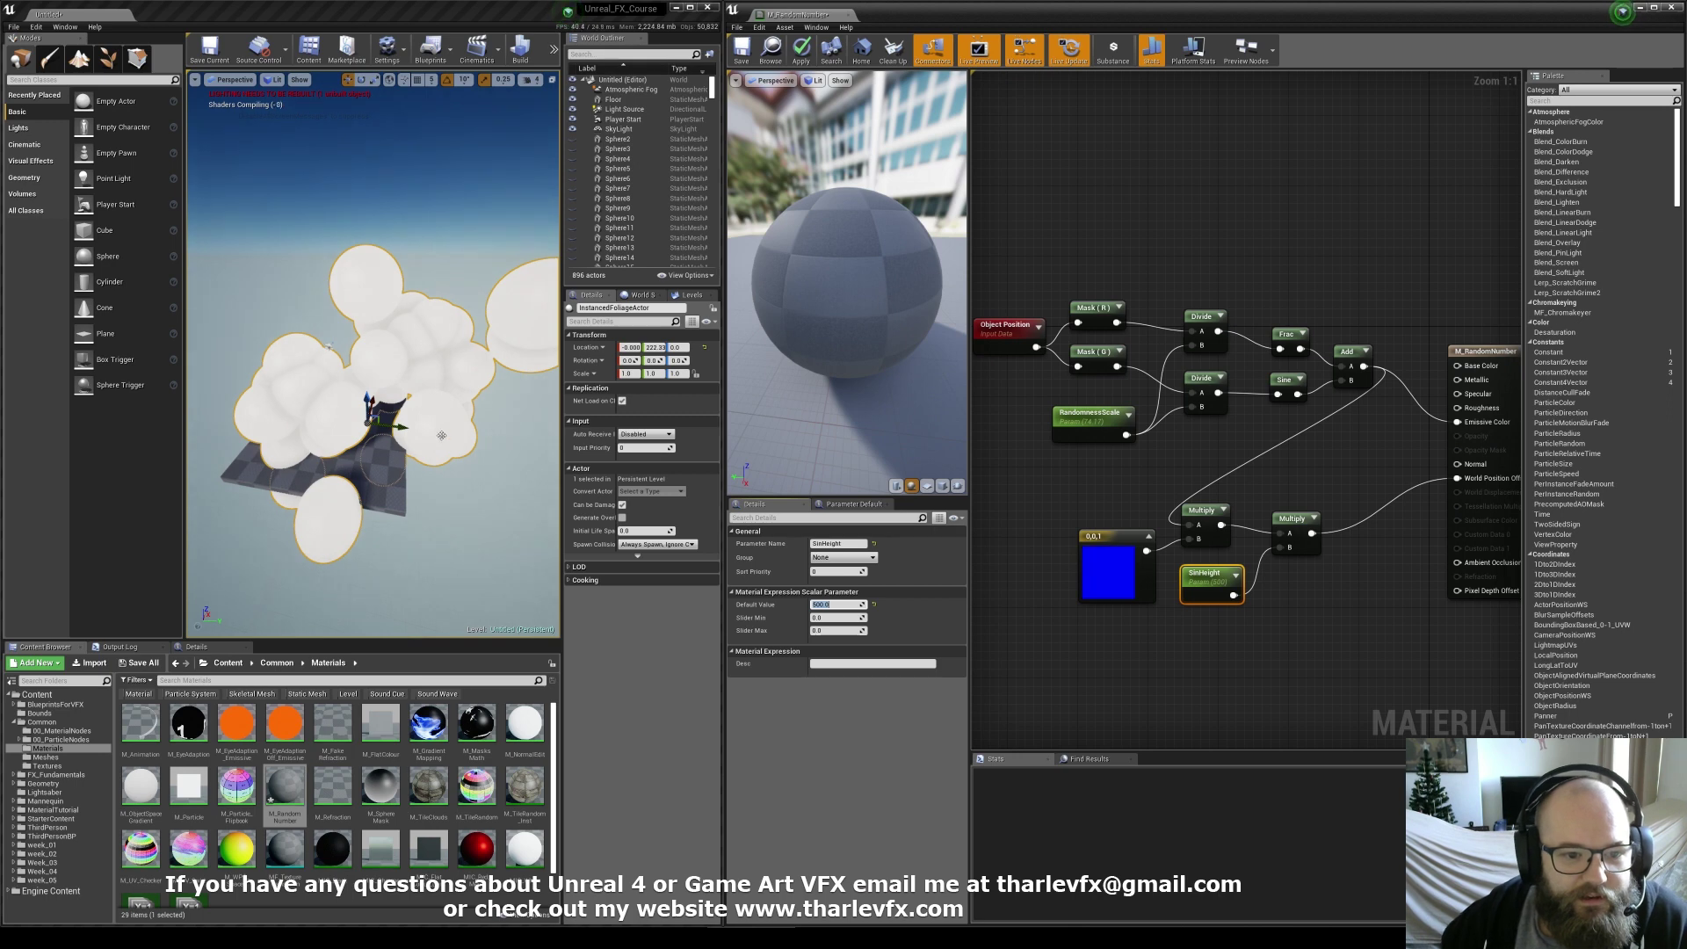
# Slide the foliage actor along Y and inspect how the height offset affects its spheres
pyautogui.moveTo(395, 428)
pyautogui.mouseDown()
pyautogui.moveTo(415, 427)
pyautogui.moveTo(388, 421)
pyautogui.mouseUp()
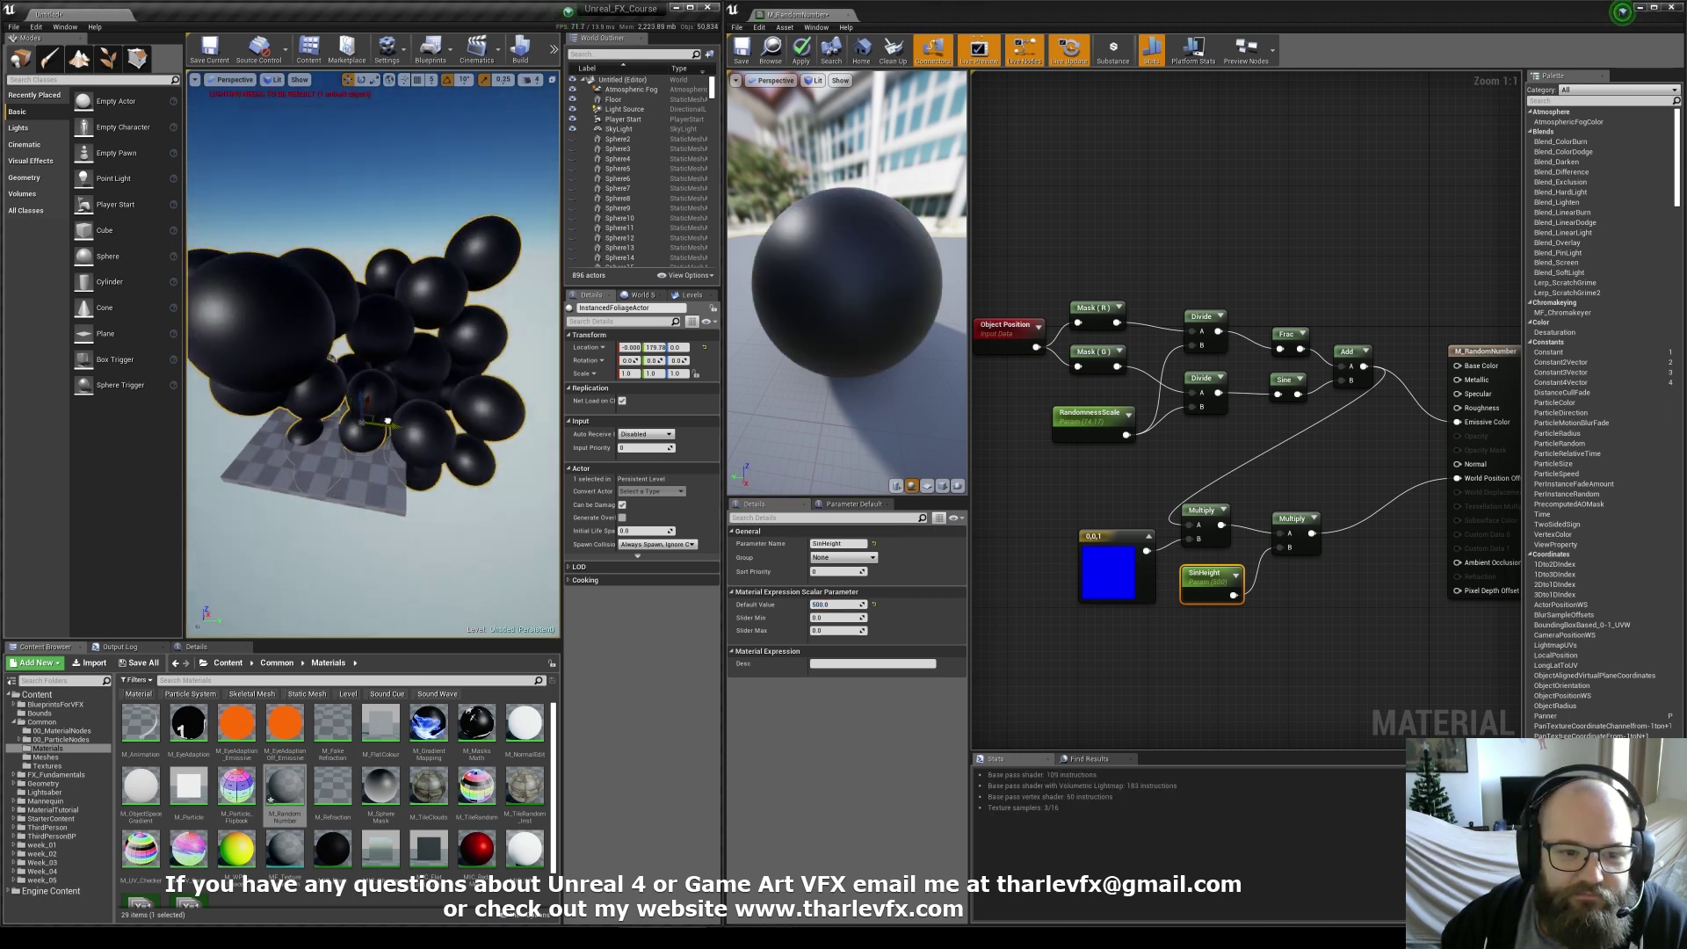
pyautogui.keyDown('alt'); pyautogui.moveTo(469, 354); pyautogui.dragTo(591, 441); pyautogui.keyUp('alt')
pyautogui.click(1250, 233)
pyautogui.moveTo(1051, 504)
pyautogui.mouseDown(button='right')
pyautogui.moveTo(1090, 510)
pyautogui.moveTo(1057, 478)
pyautogui.mouseUp(button='right')
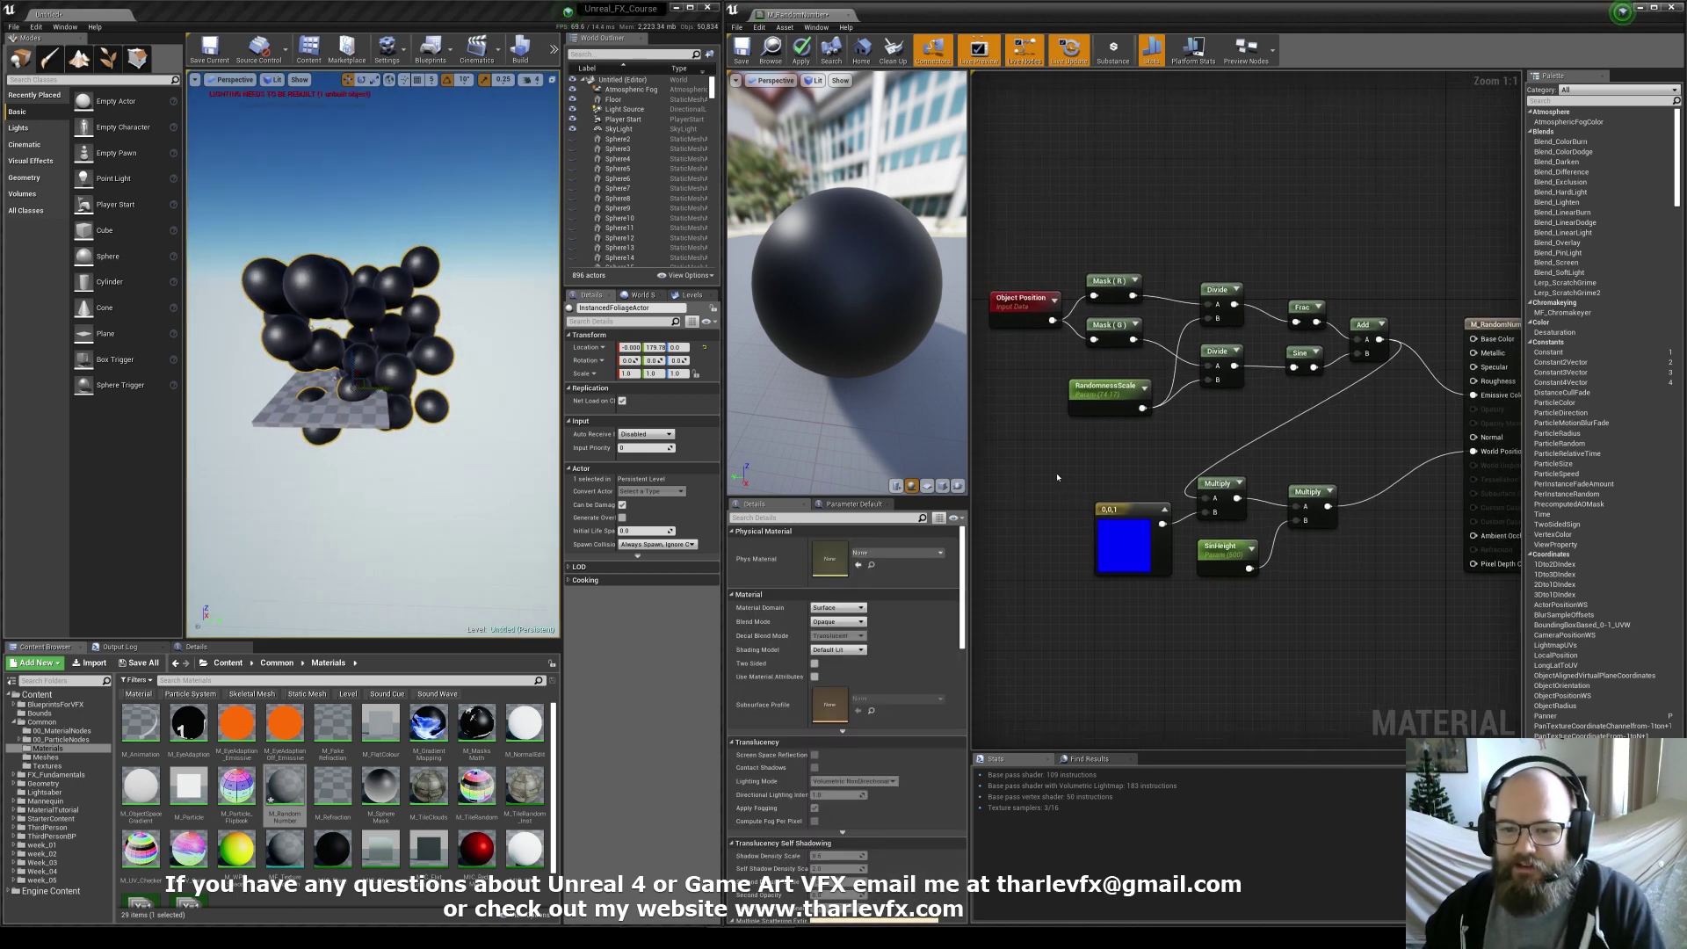
# Examine the Object Position input and the height-offset nodes in relation to the painted foliage
pyautogui.click(1013, 311)
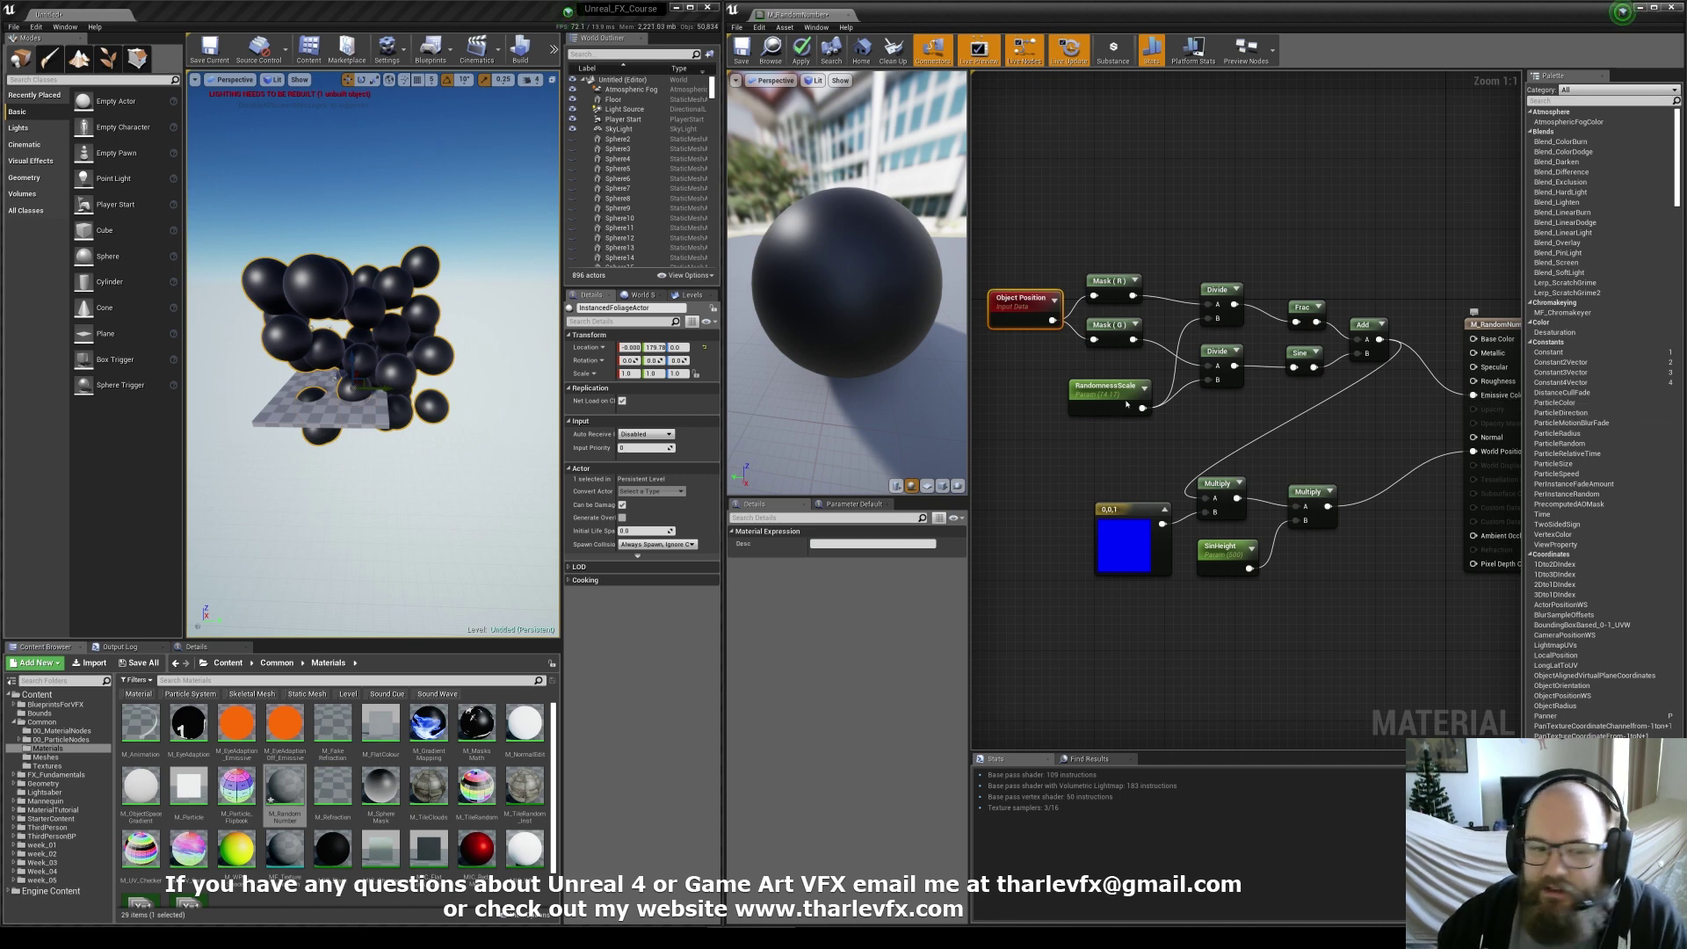
pyautogui.doubleClick(370, 325)
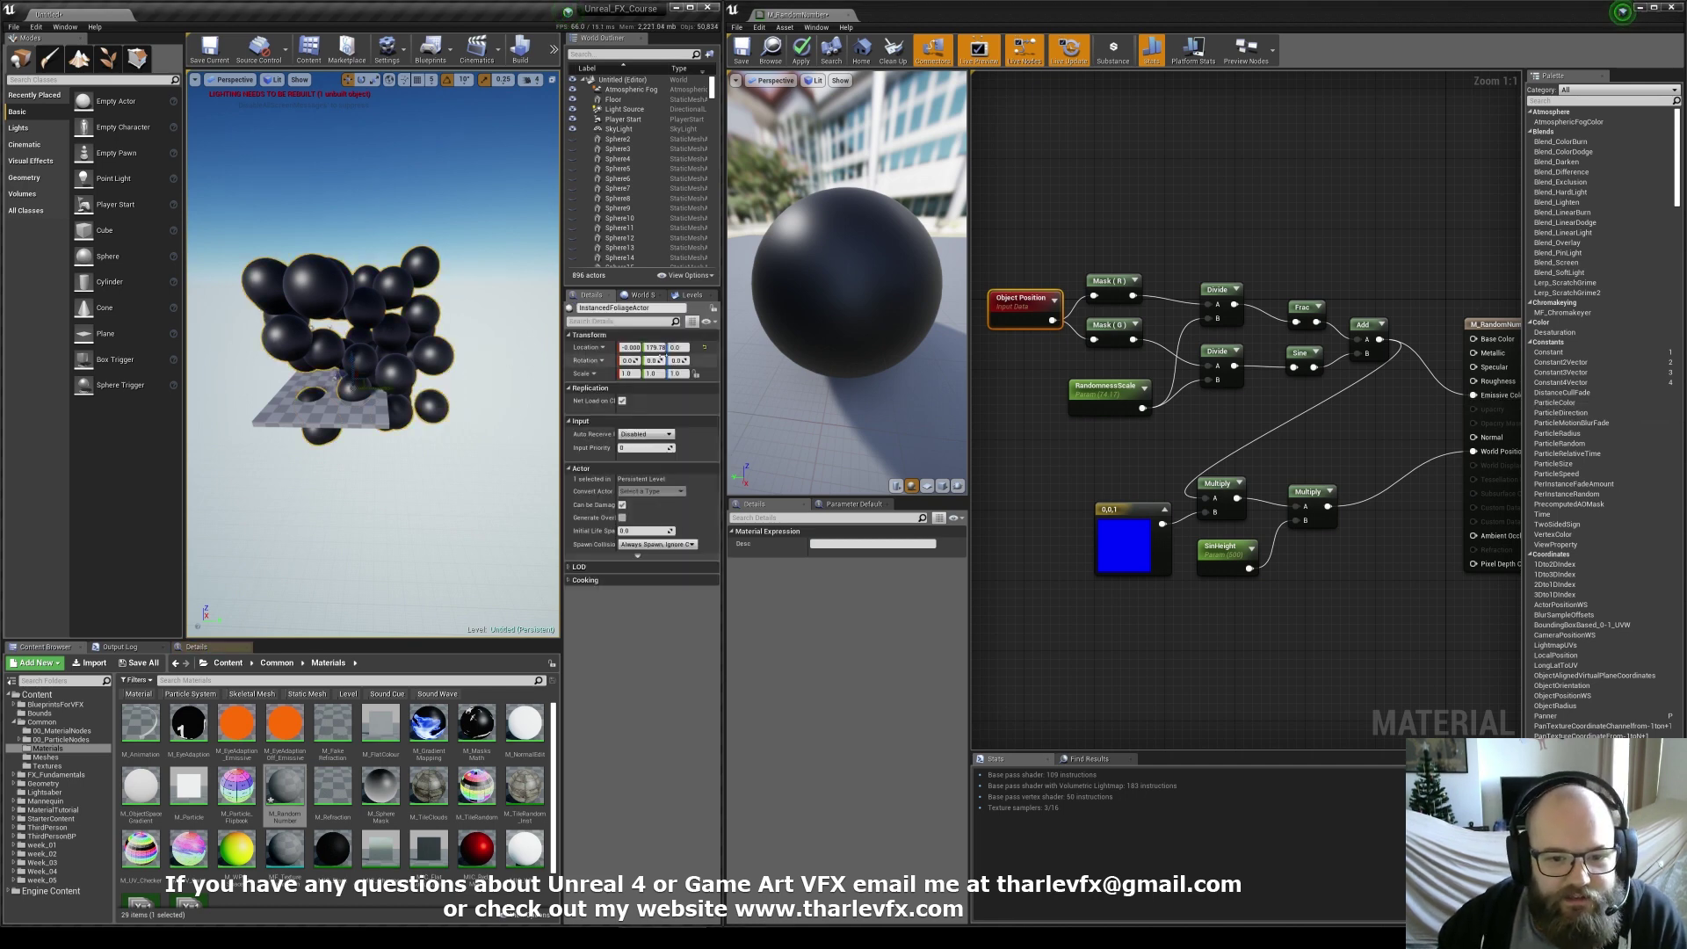
pyautogui.click(1203, 558)
pyautogui.moveTo(1305, 596); pyautogui.dragTo(1163, 474)
pyautogui.click(1167, 473)
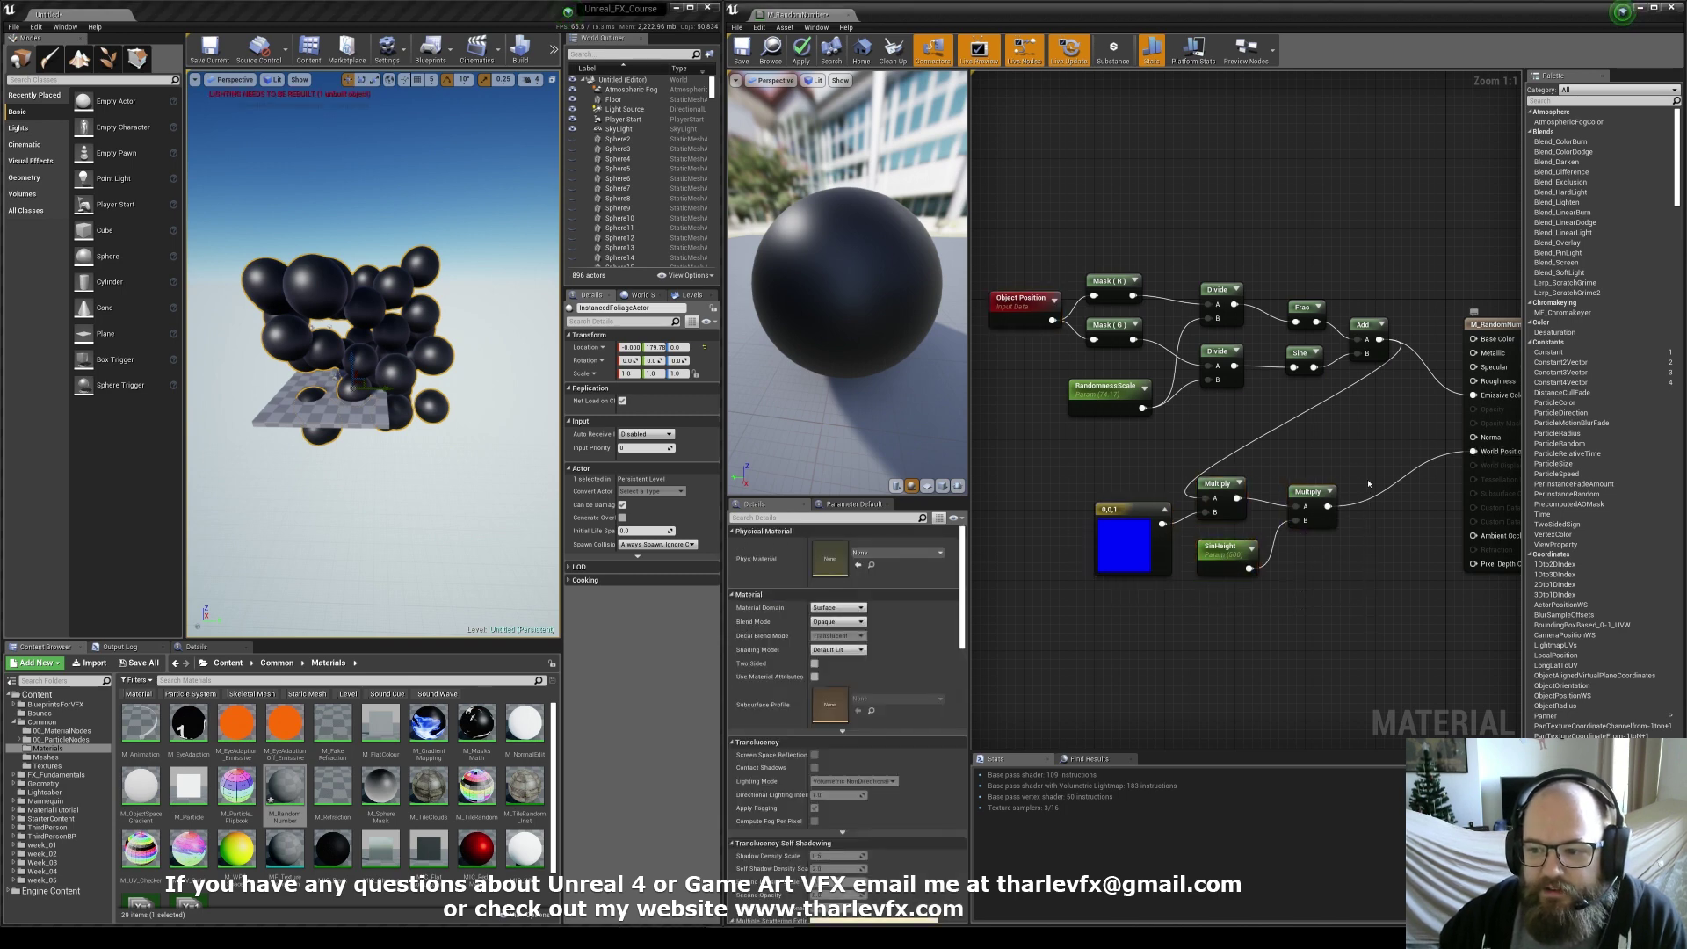
pyautogui.click(1036, 312)
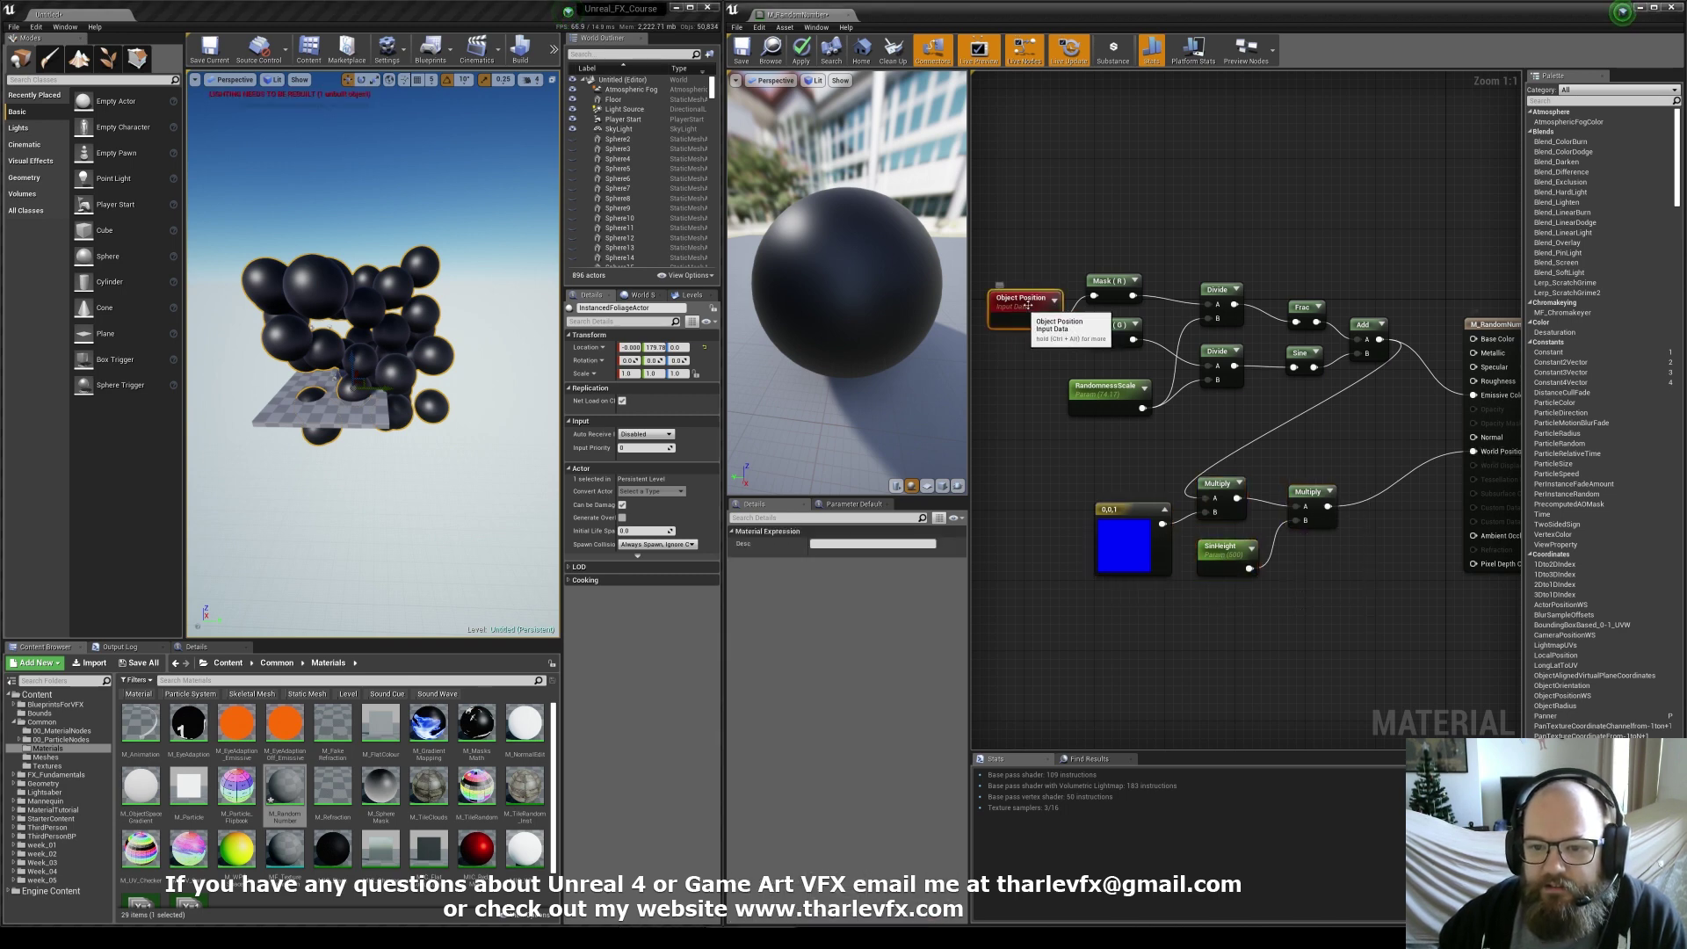
# Slide the painted foliage actor a short way back along Y in the level
pyautogui.click(365, 345)
pyautogui.moveTo(386, 389); pyautogui.dragTo(379, 387)
pyautogui.click(1190, 403)
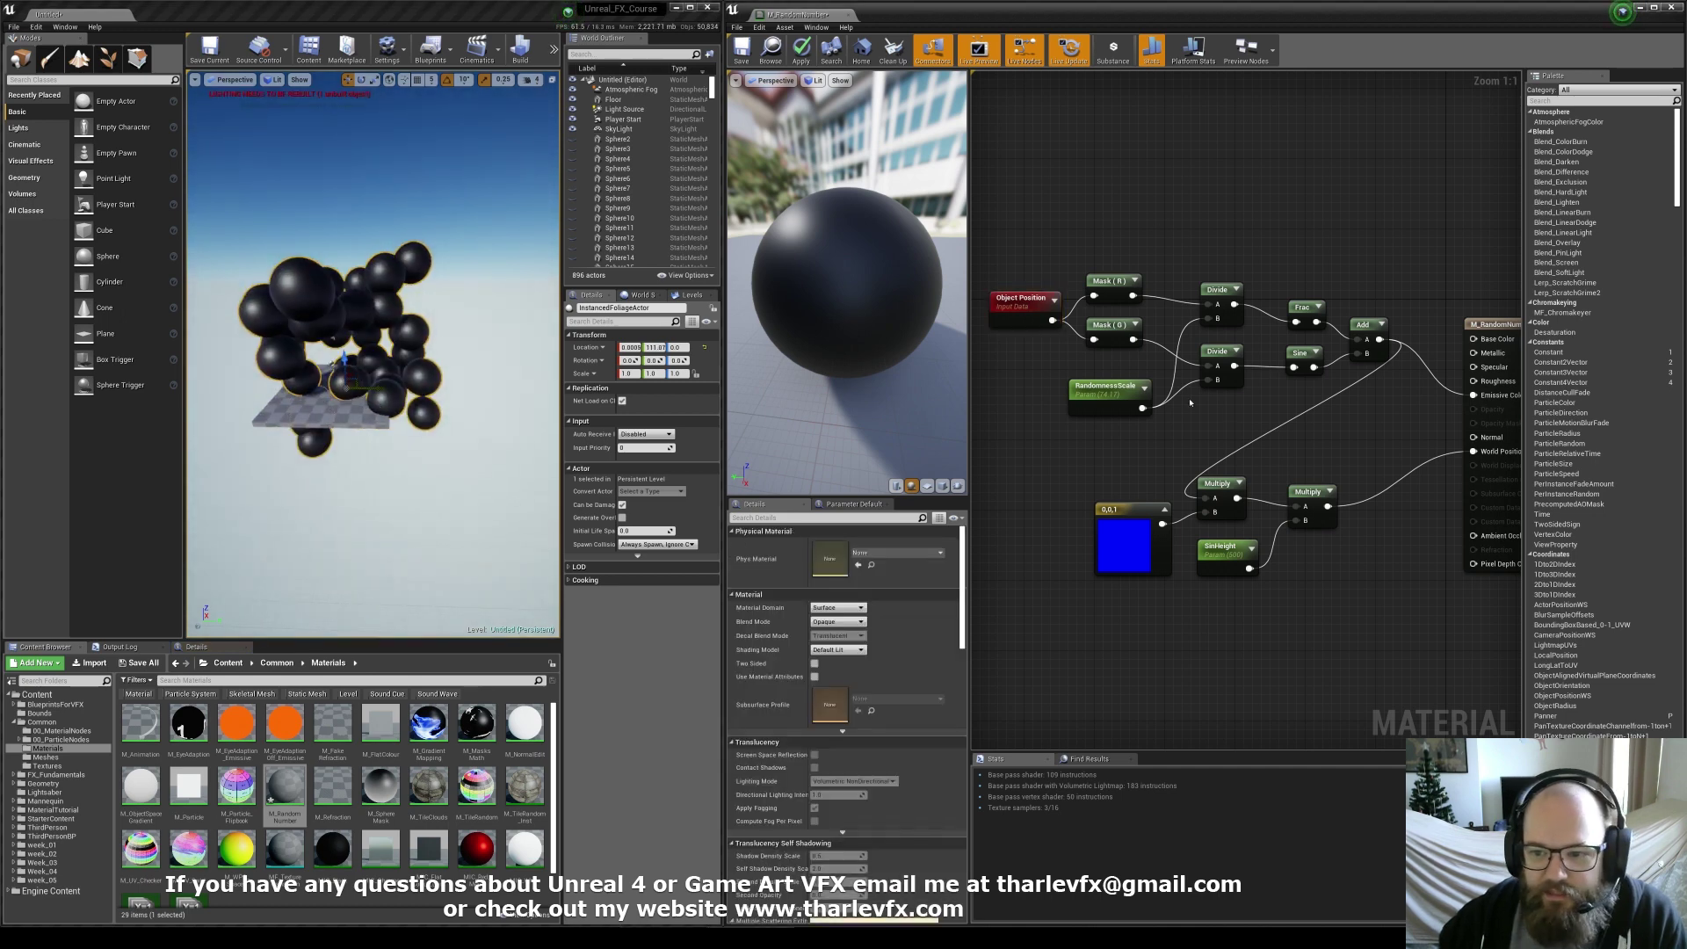
# Add a VertexInterpolator node to the material graph and place it above the blue constant vector
pyautogui.hotkey('ctrl', 'a')
pyautogui.moveTo(1239, 358); pyautogui.dragTo(1107, 306, button='right')
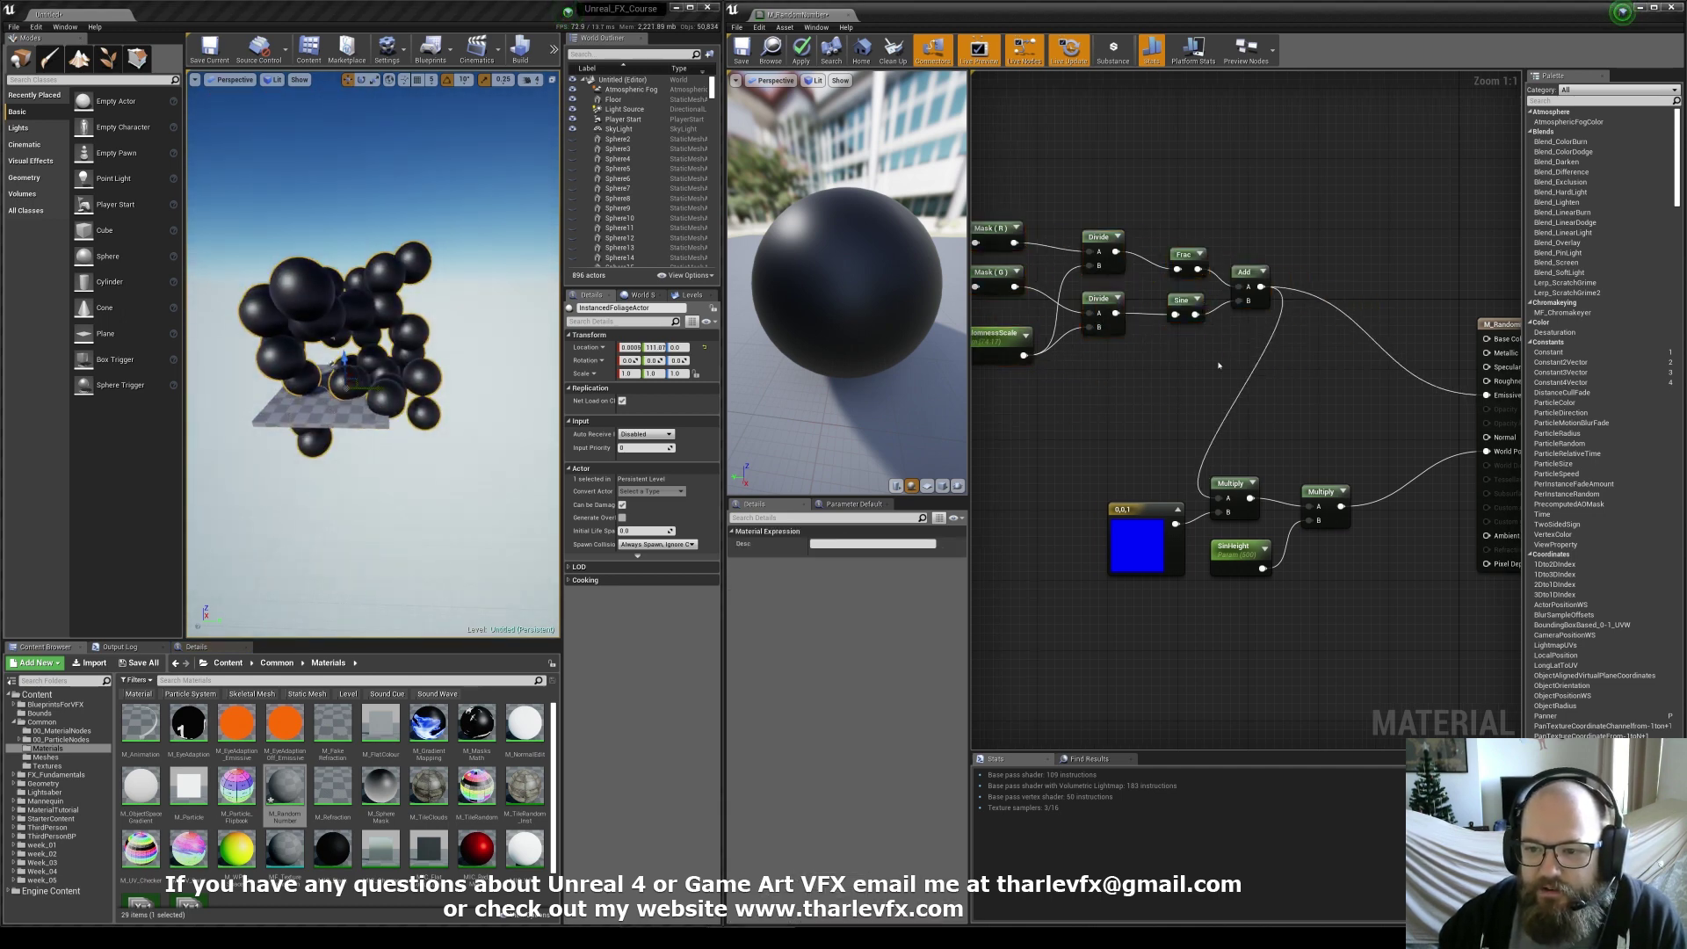
pyautogui.click(1141, 379)
pyautogui.rightClick(1140, 379)
pyautogui.write('vert')
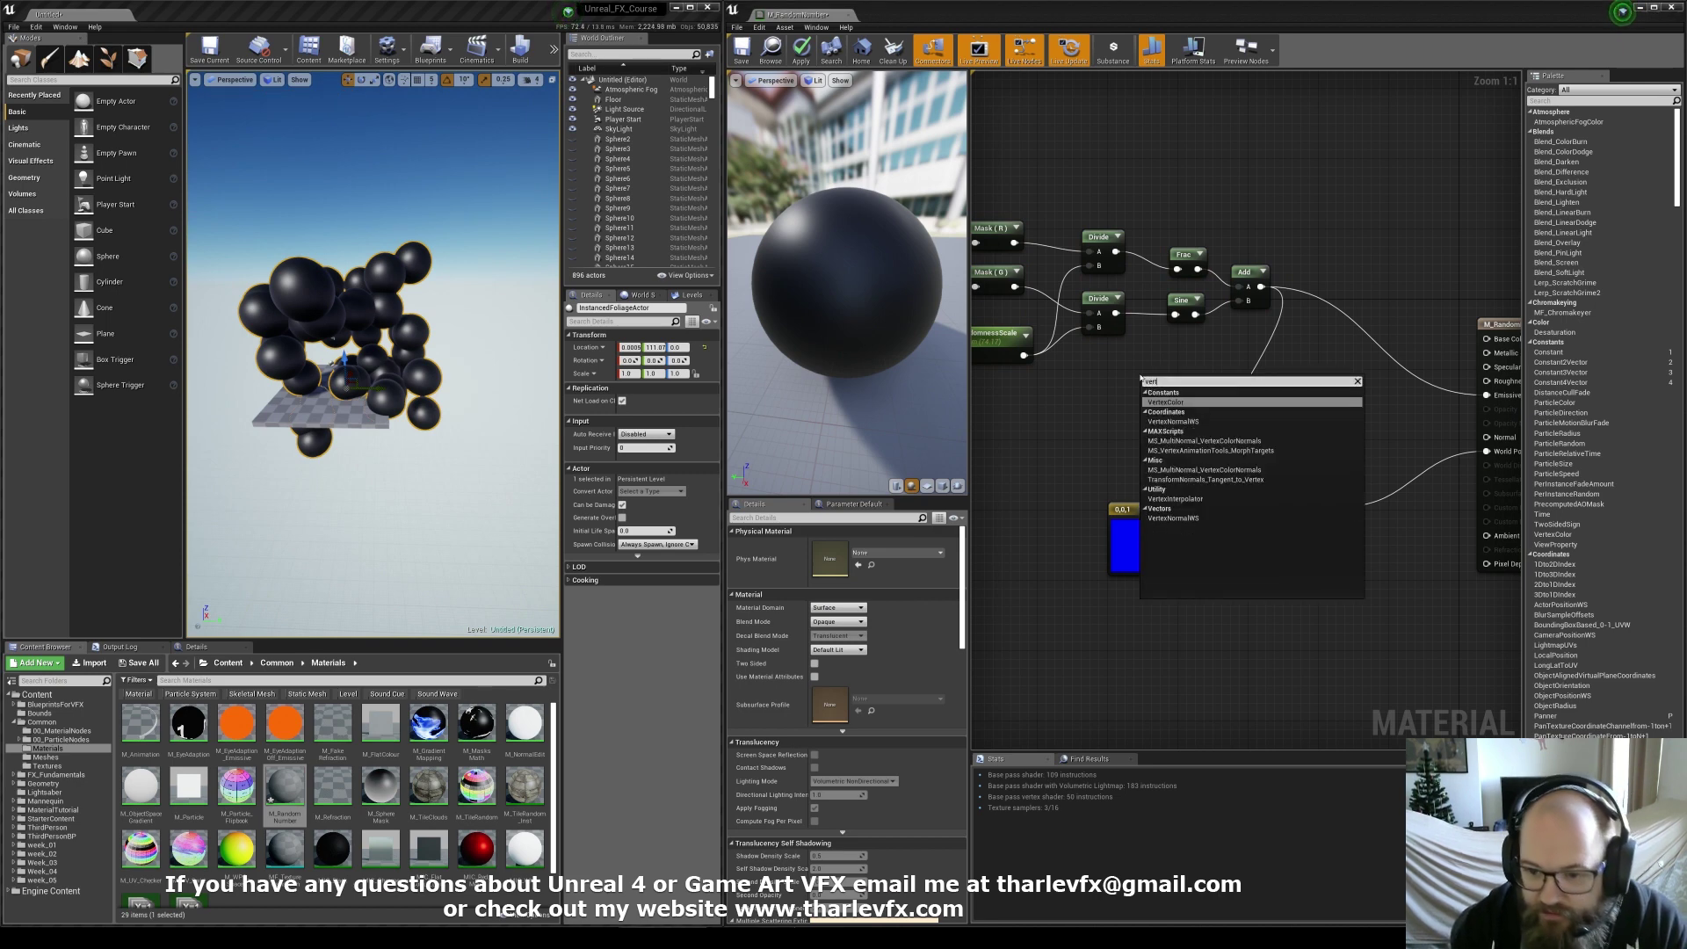
pyautogui.click(1175, 498)
pyautogui.moveTo(1178, 387); pyautogui.dragTo(1136, 445)
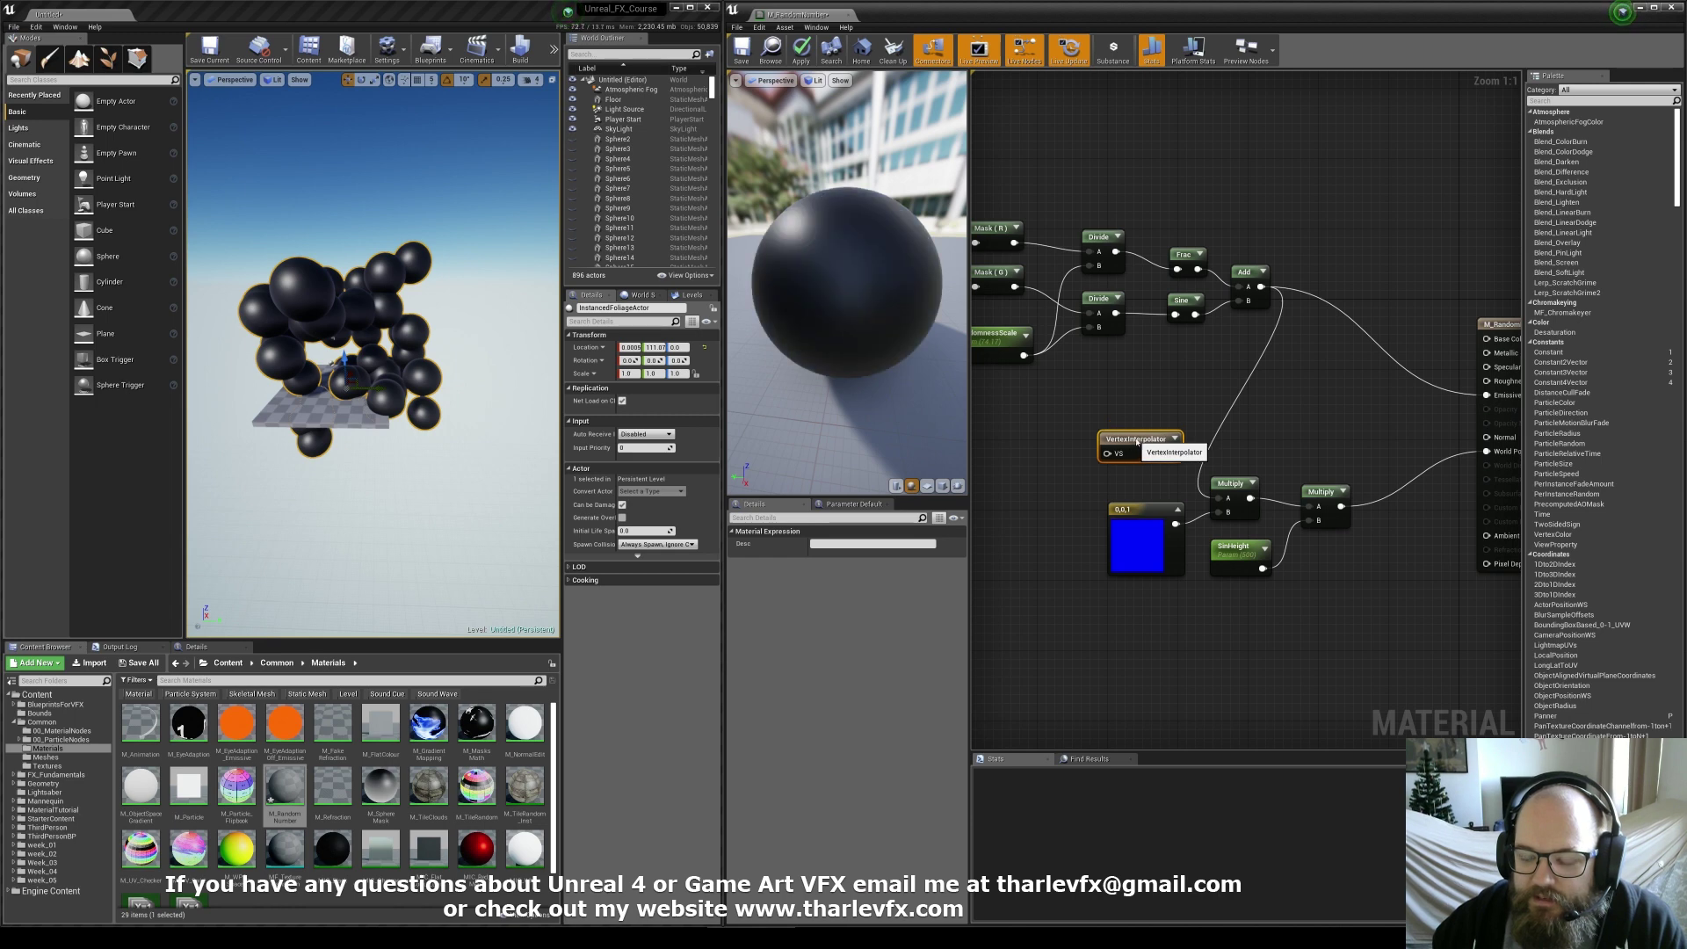
# Try routing the Add output through the VertexInterpolator into the height-offset Multiply
pyautogui.moveTo(1308, 369); pyautogui.dragTo(1174, 199)
pyautogui.moveTo(1390, 363); pyautogui.dragTo(1214, 403, button='right')
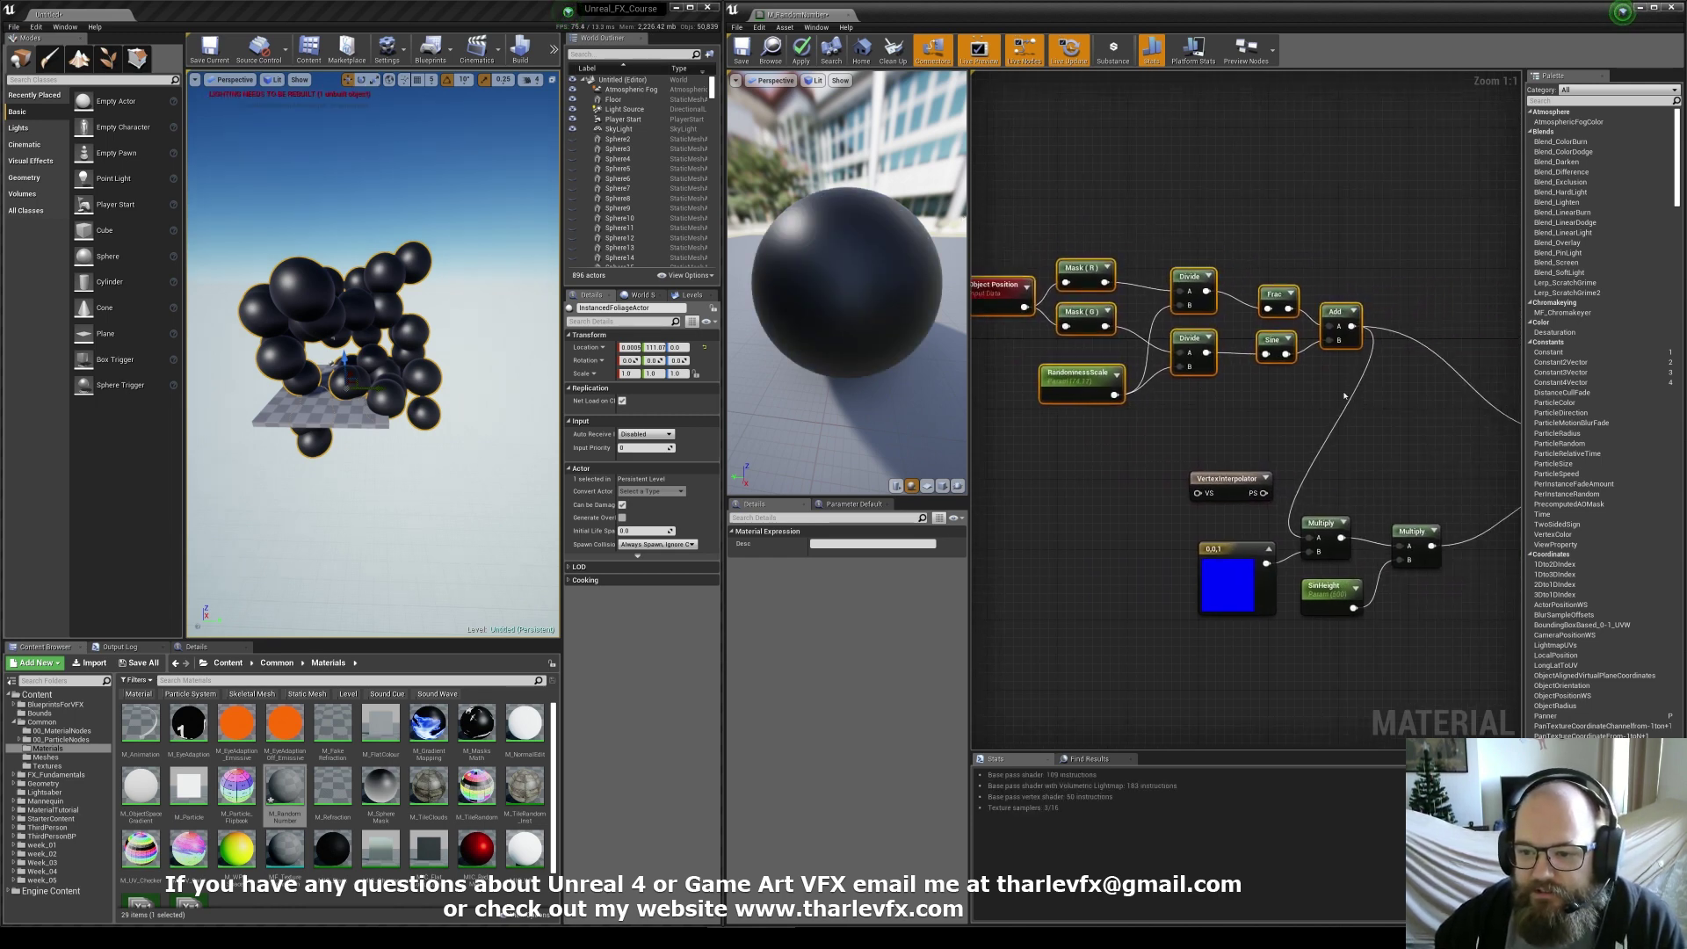
pyautogui.moveTo(1353, 326); pyautogui.dragTo(1310, 538)
pyautogui.click(1369, 482)
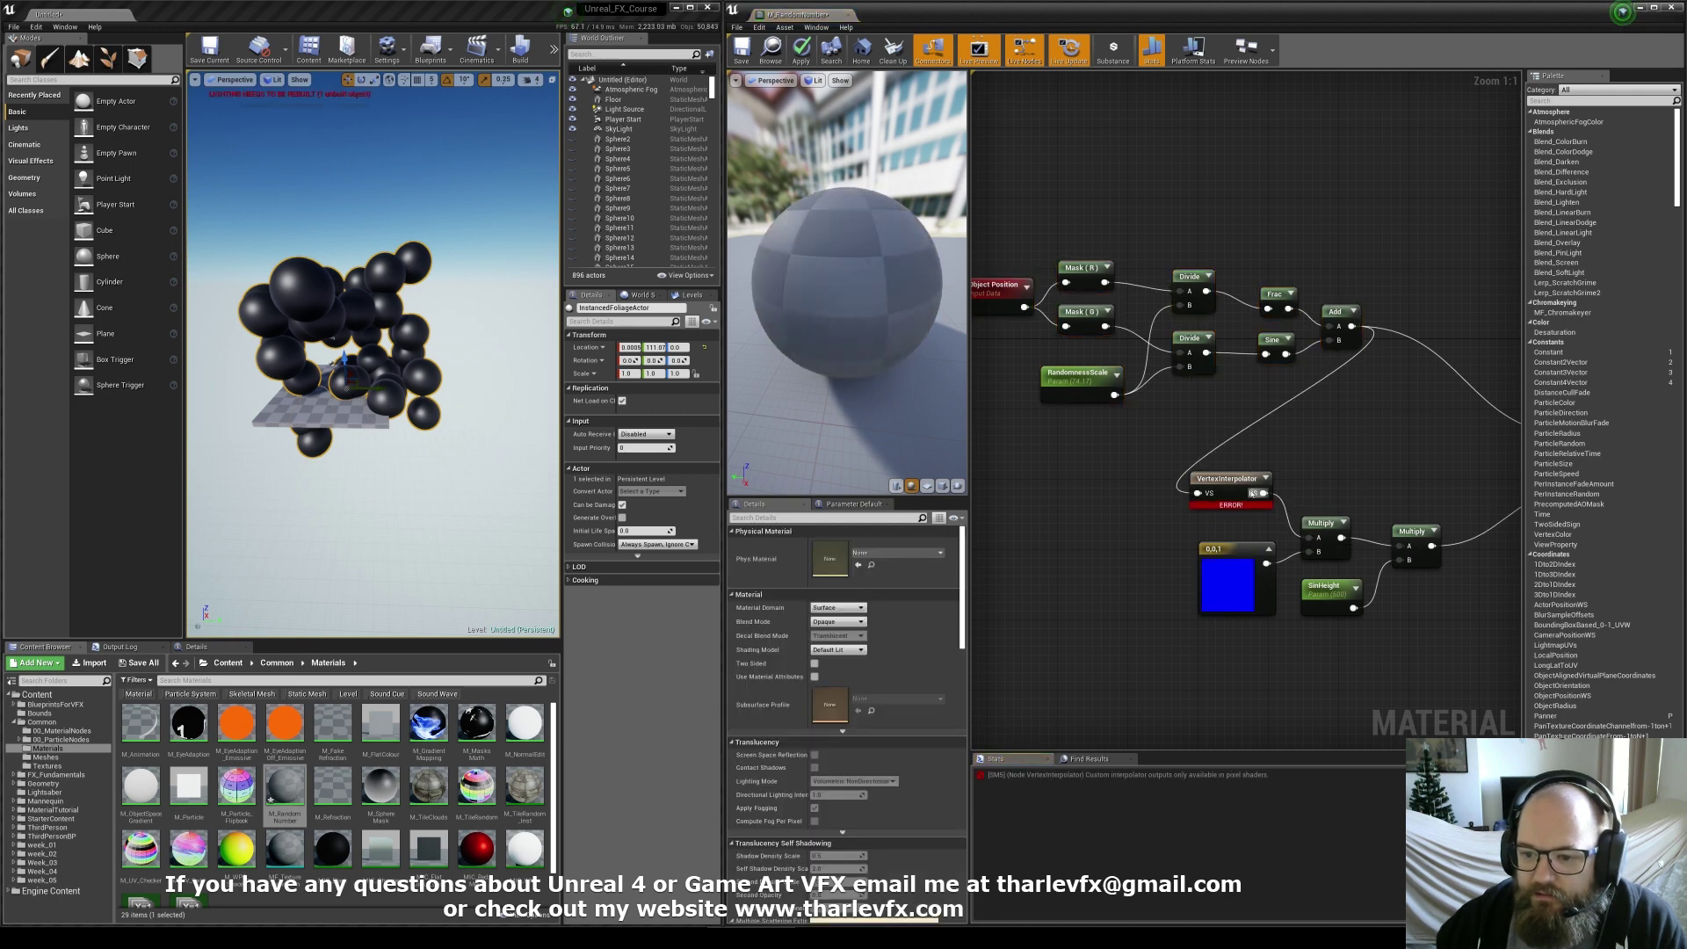
# Place the VertexInterpolator between the Add node and Emissive Color, and feed the height Multiply directly from Add
pyautogui.moveTo(1243, 488); pyautogui.dragTo(1402, 442)
pyautogui.moveTo(1400, 407); pyautogui.dragTo(1259, 466, button='right')
pyautogui.moveTo(1235, 512); pyautogui.dragTo(1445, 494)
pyautogui.moveTo(1318, 413); pyautogui.dragTo(1169, 597)
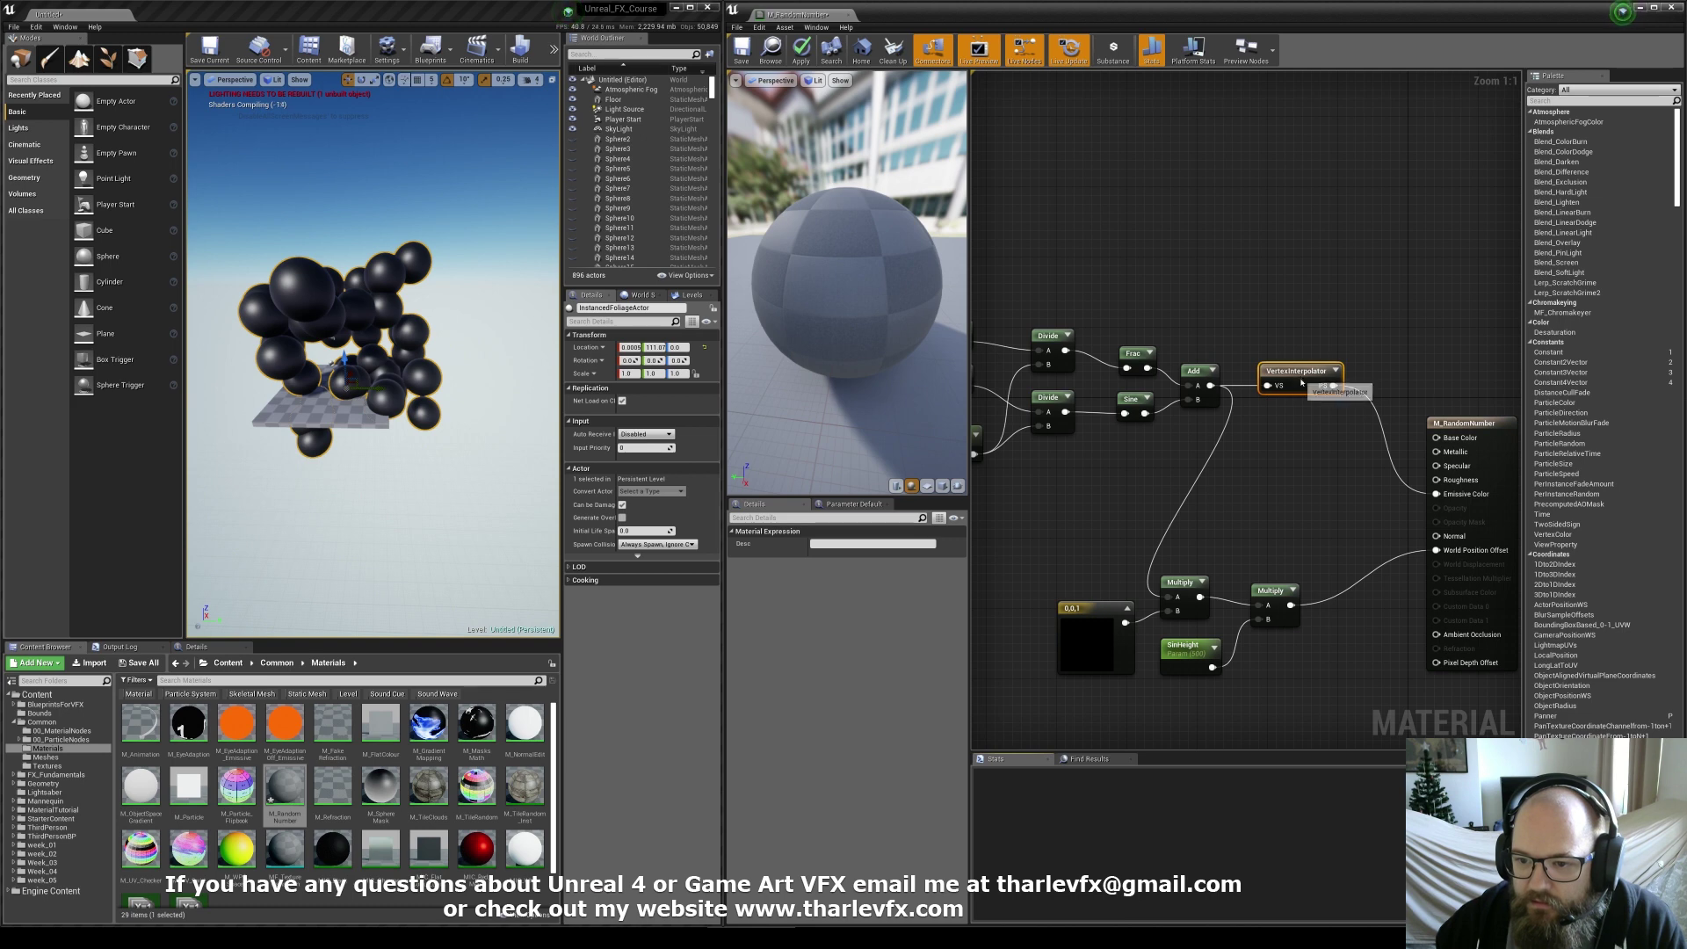
# Apply the material changes and inspect the painted foliage spheres from different angles
pyautogui.click(1190, 442)
pyautogui.moveTo(1188, 476); pyautogui.dragTo(1245, 488, button='right')
pyautogui.scroll(-1, 1246, 488)
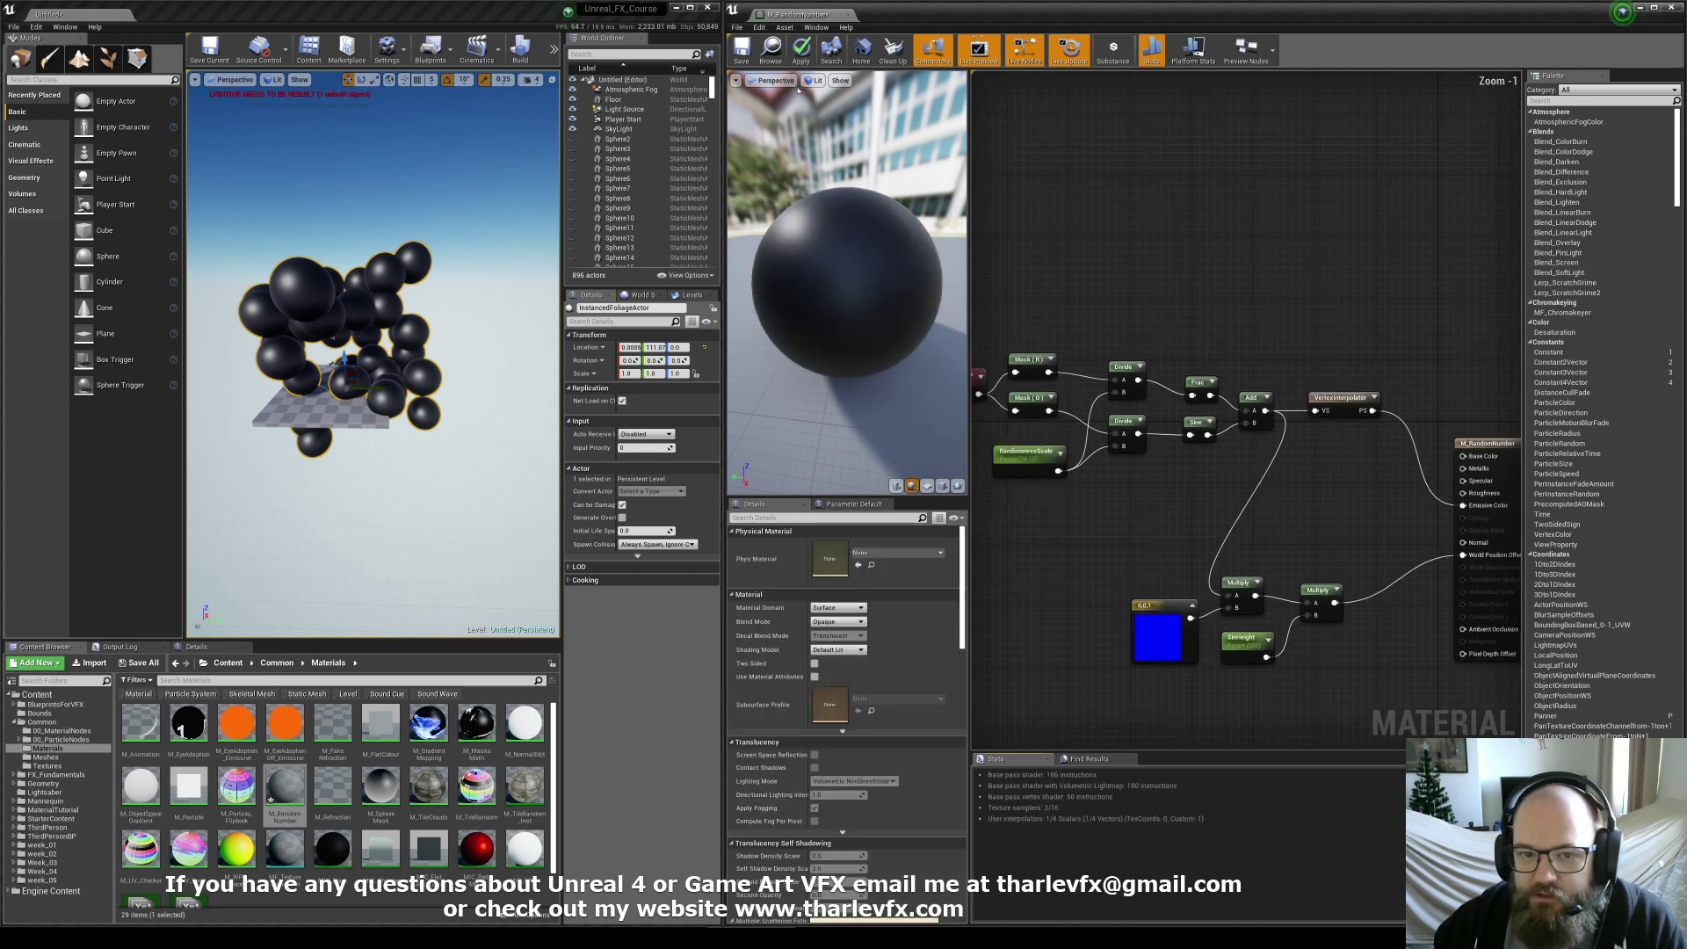
pyautogui.click(803, 55)
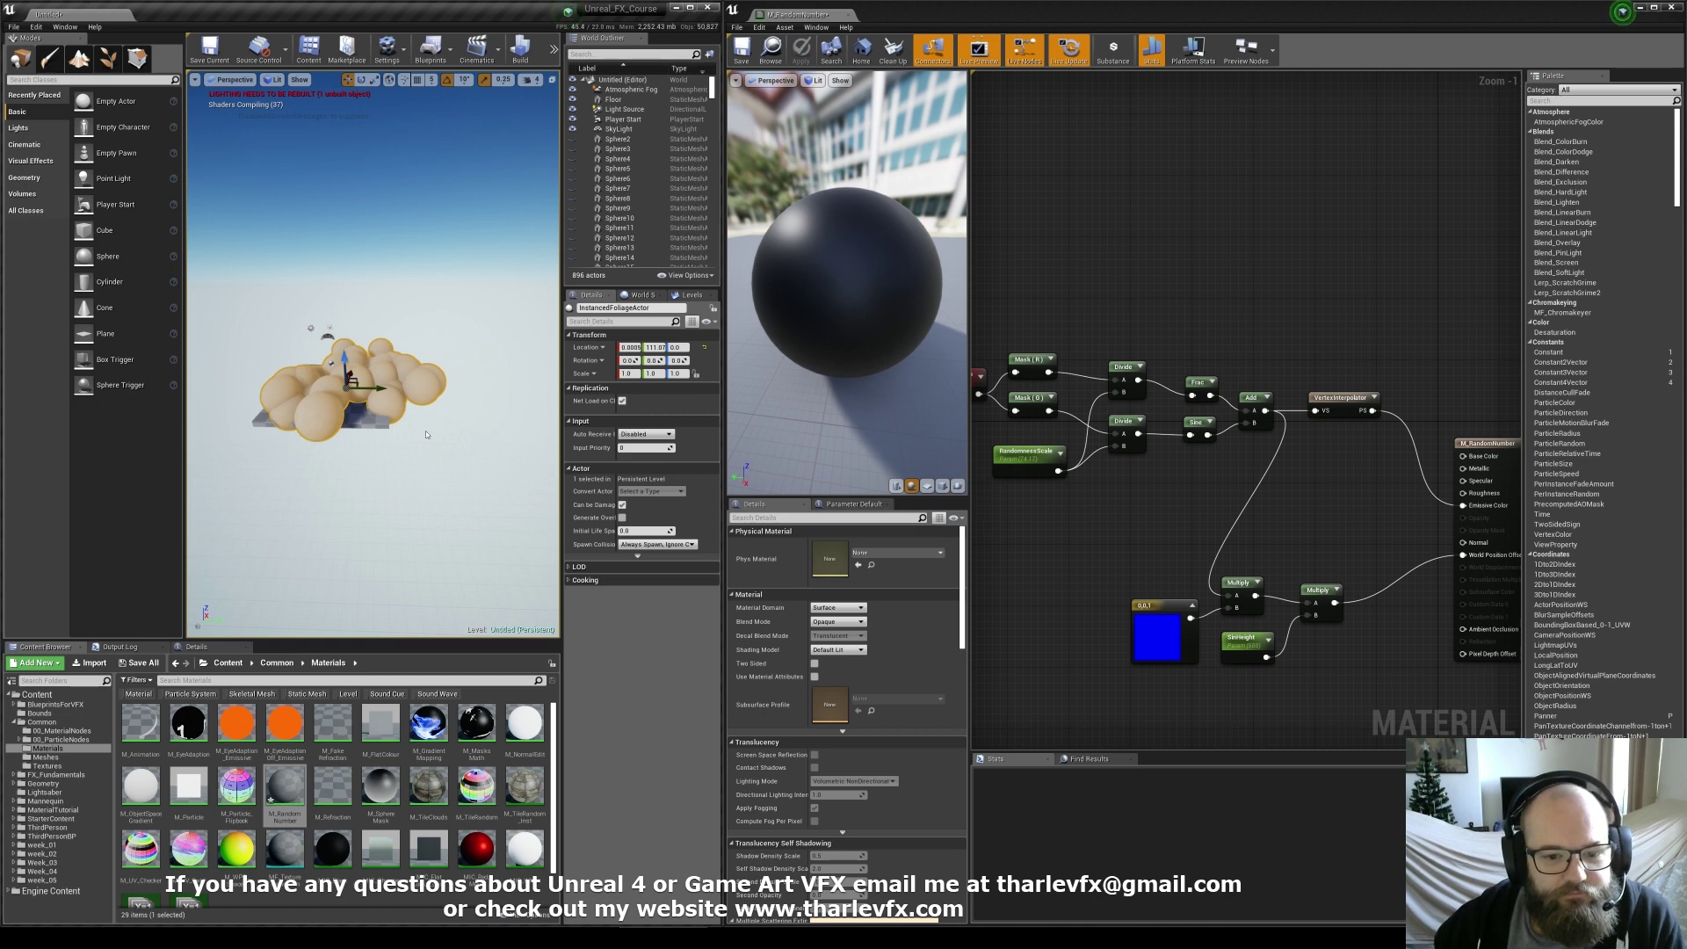
pyautogui.moveTo(426, 434)
pyautogui.keyDown('alt'); pyautogui.mouseDown()
pyautogui.moveTo(468, 466)
pyautogui.moveTo(430, 429)
pyautogui.mouseUp(); pyautogui.keyUp('alt')
pyautogui.click(428, 436)
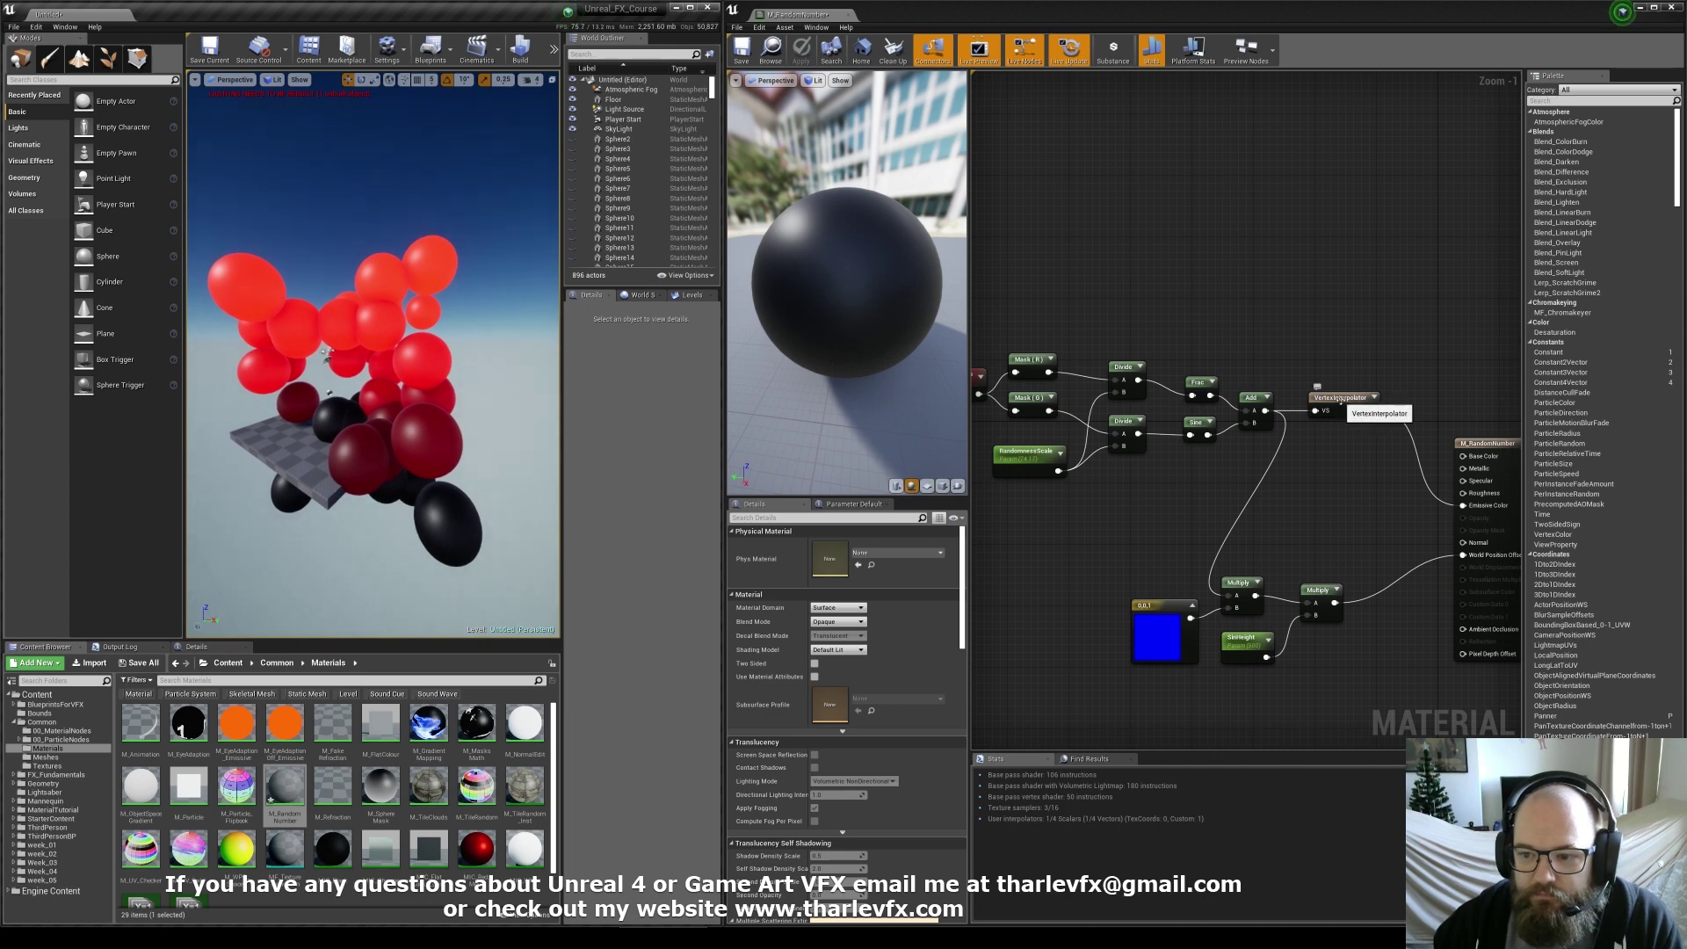
pyautogui.moveTo(430, 434)
pyautogui.mouseDown(button='right')
pyautogui.moveTo(470, 399)
pyautogui.moveTo(439, 423)
pyautogui.moveTo(417, 405)
pyautogui.mouseUp(button='right')
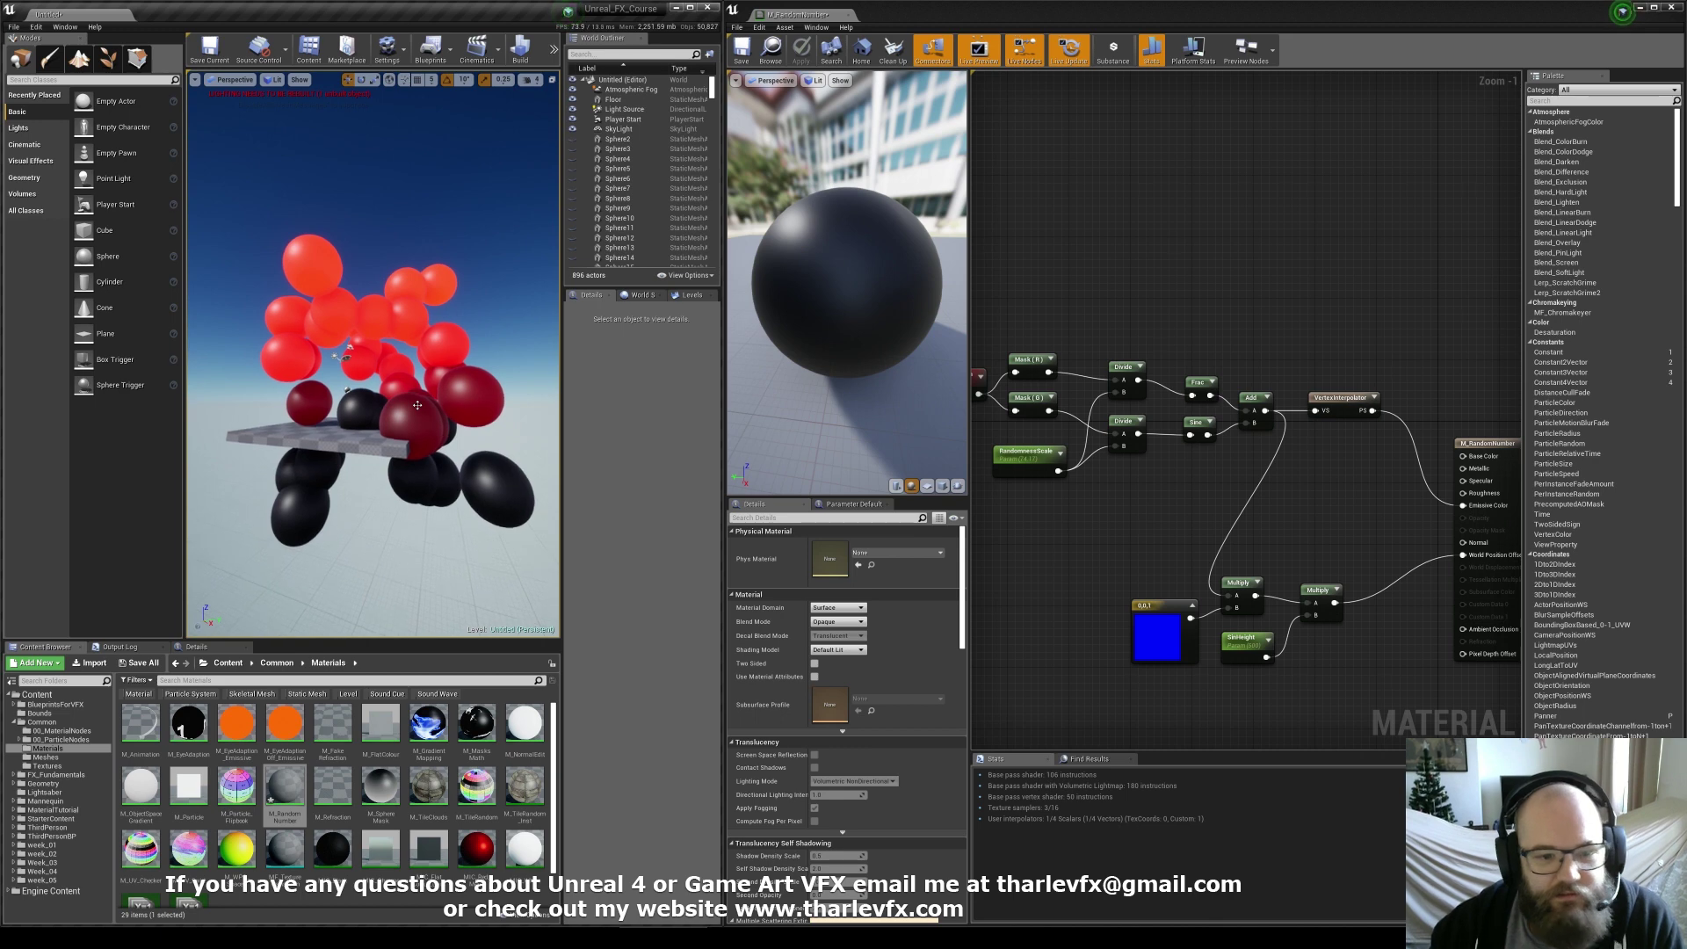
# Examine the chain from Object Position to Add, the height-offset nodes and the VertexInterpolator feeding Emissive Color
pyautogui.moveTo(1086, 318); pyautogui.dragTo(1184, 321, button='right')
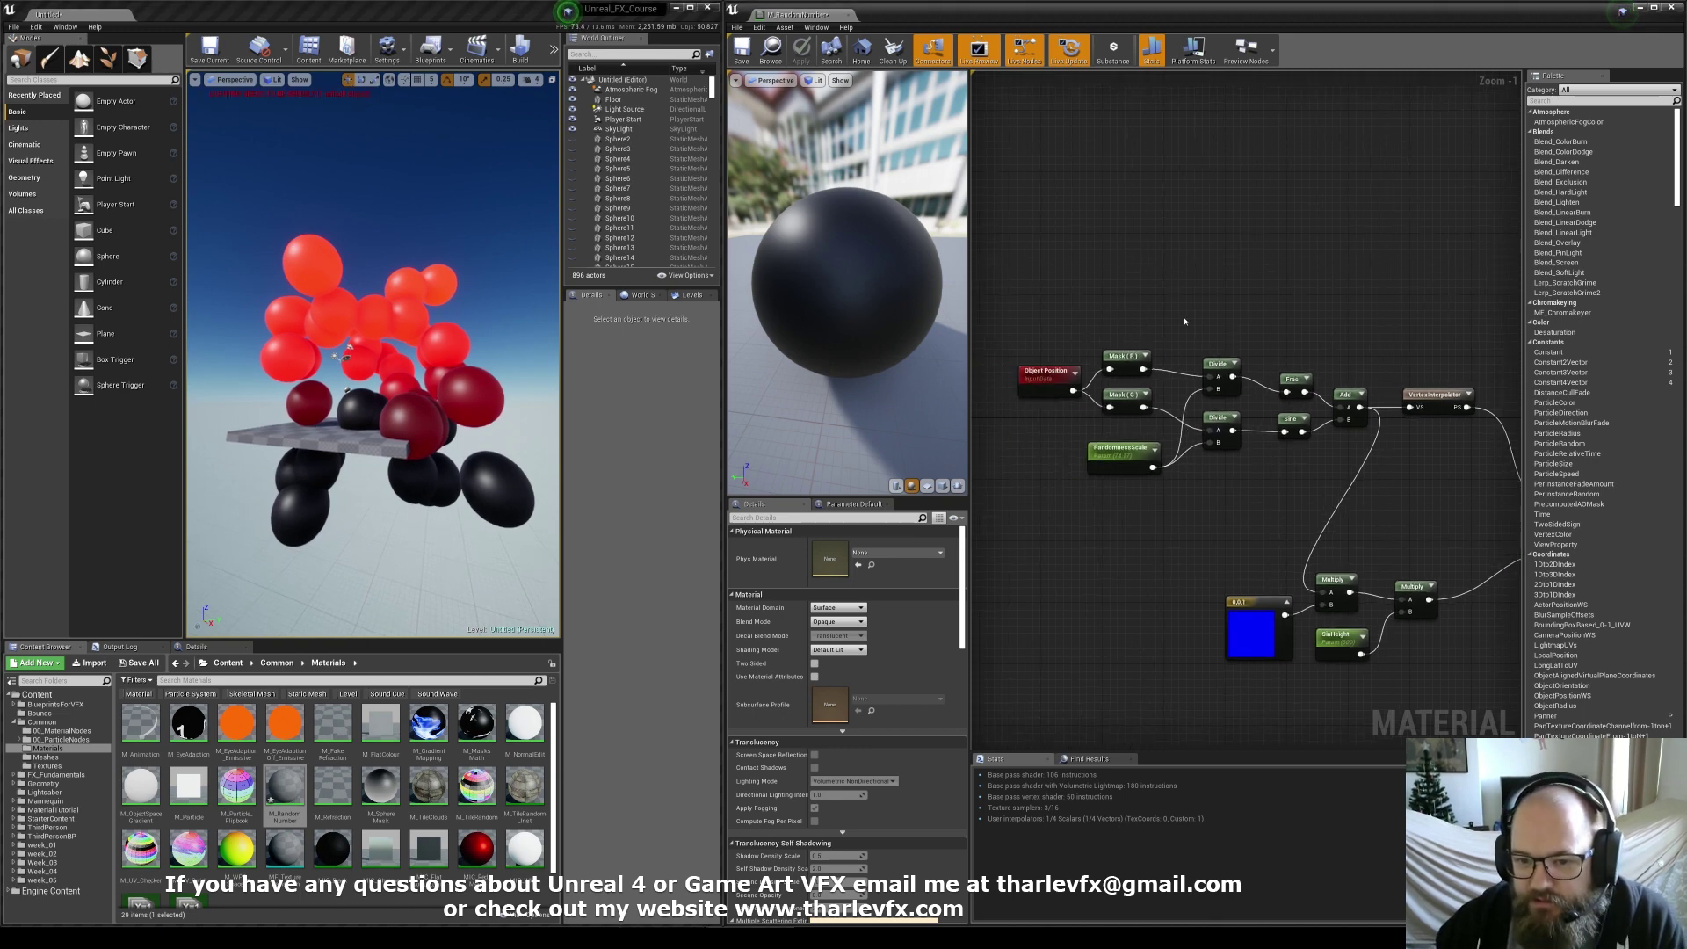
pyautogui.click(1039, 374)
pyautogui.moveTo(1004, 446); pyautogui.dragTo(955, 416, button='right')
pyautogui.moveTo(1373, 630); pyautogui.dragTo(1165, 512)
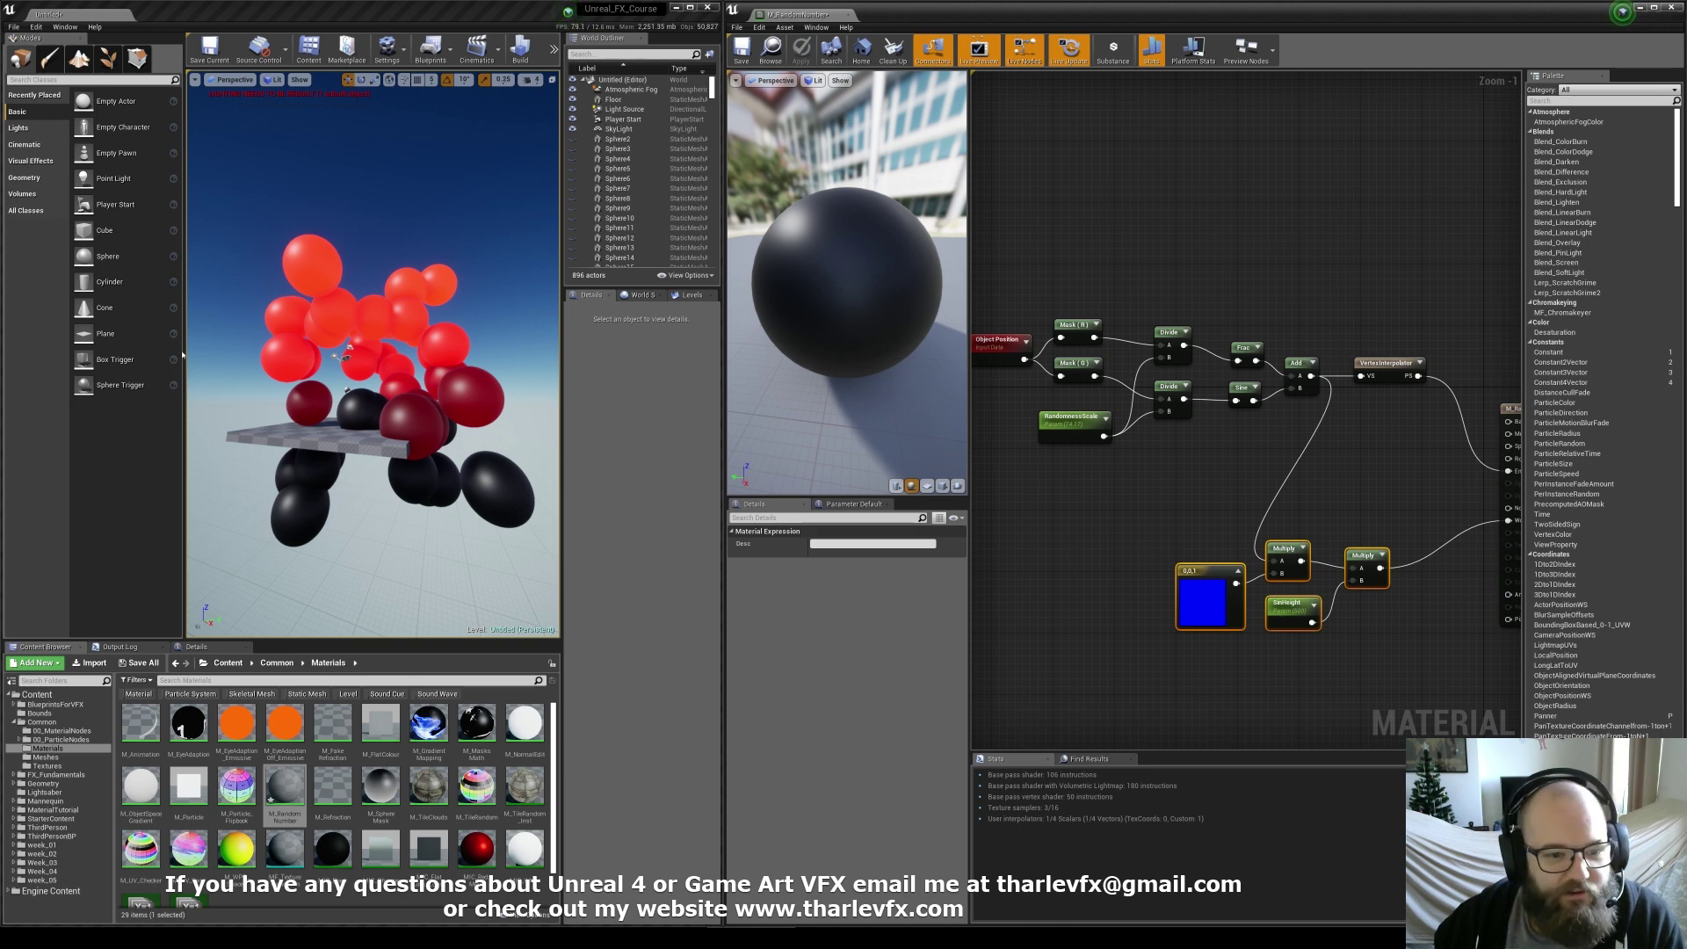
pyautogui.moveTo(1413, 295); pyautogui.dragTo(1309, 283, button='right')
pyautogui.moveTo(1291, 290); pyautogui.dragTo(1271, 392)
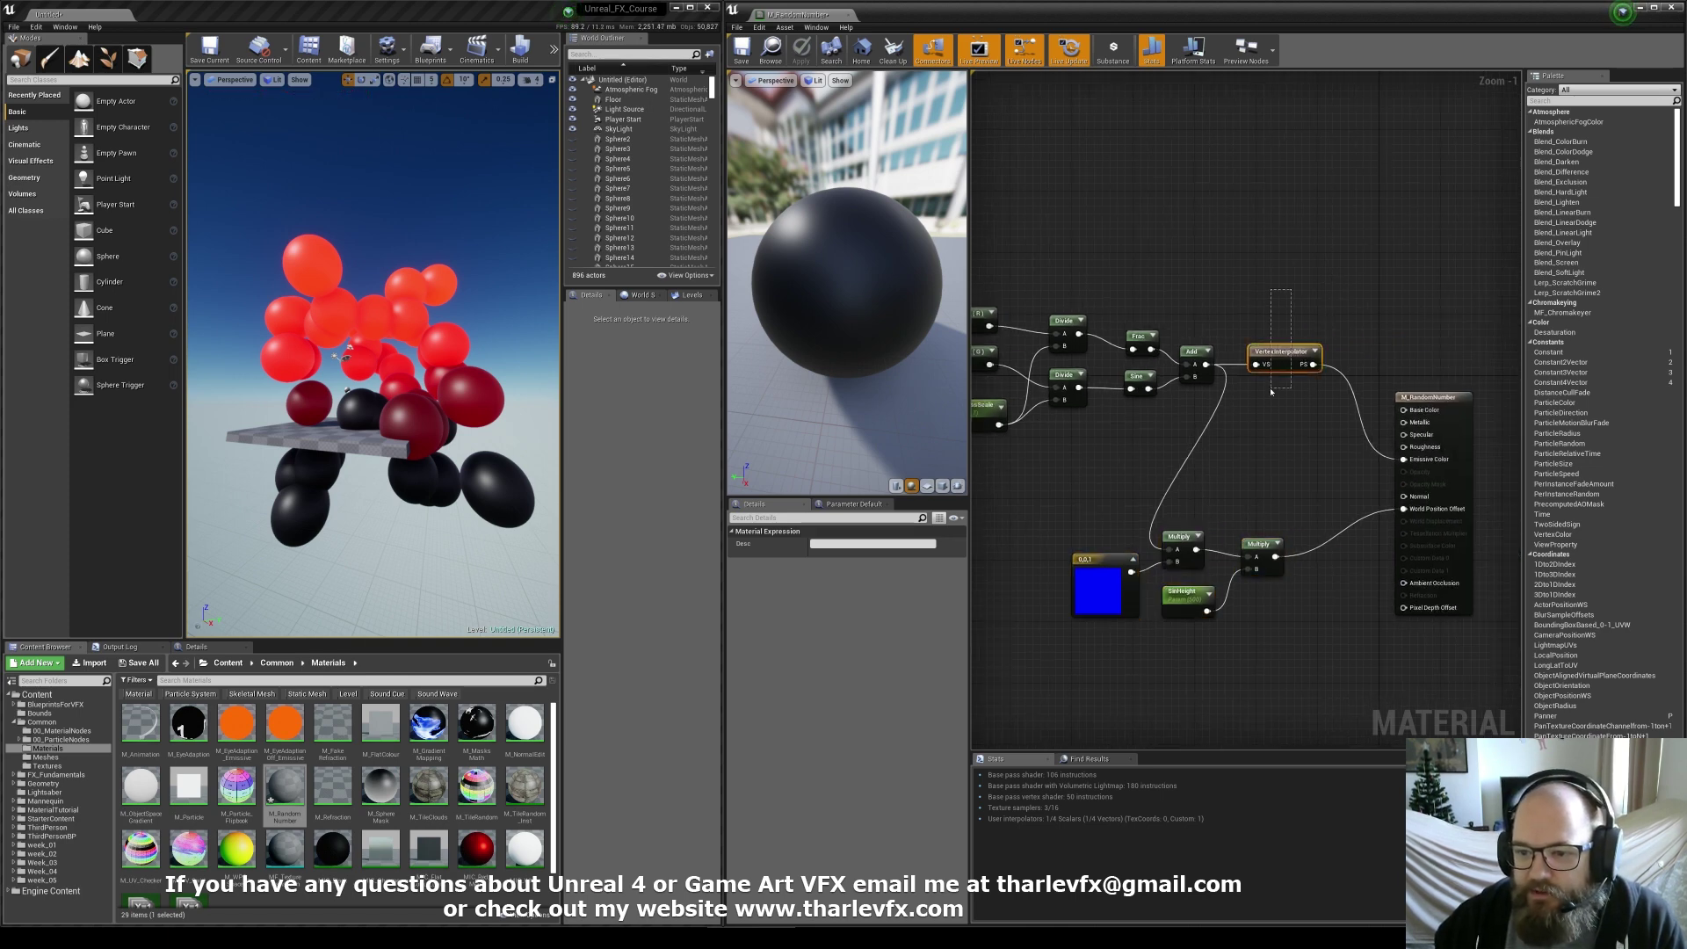
pyautogui.moveTo(1150, 282); pyautogui.dragTo(1157, 249, button='right')
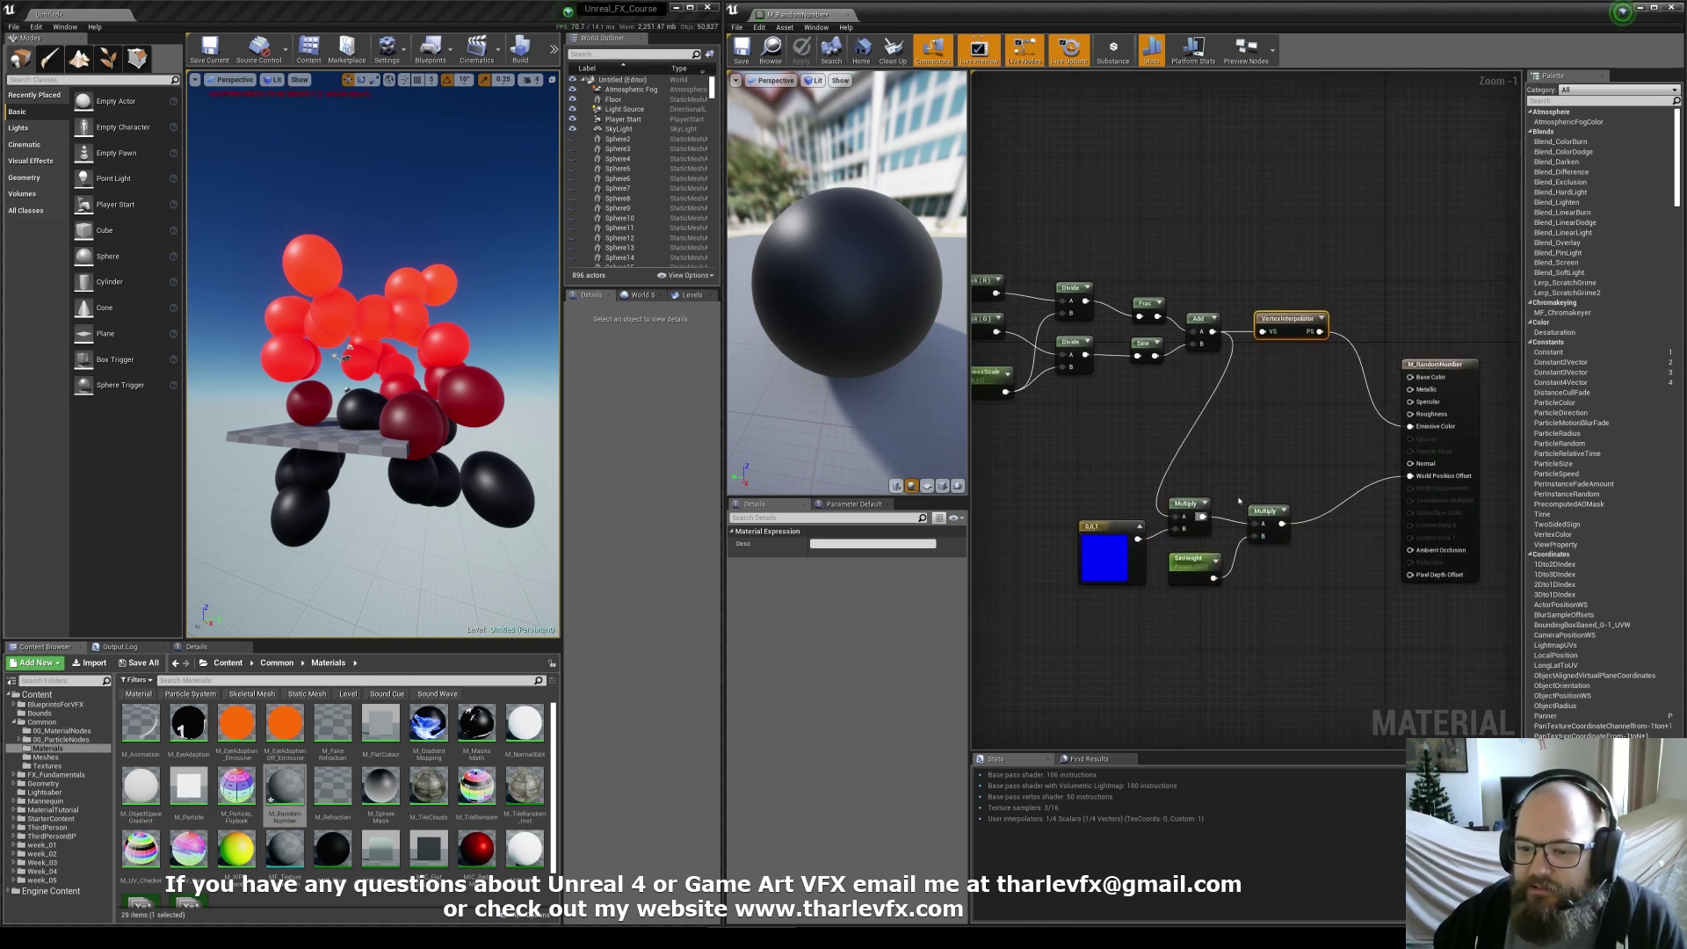
pyautogui.moveTo(1159, 322); pyautogui.dragTo(1225, 336, button='right')
pyautogui.moveTo(1315, 218); pyautogui.dragTo(1048, 390)
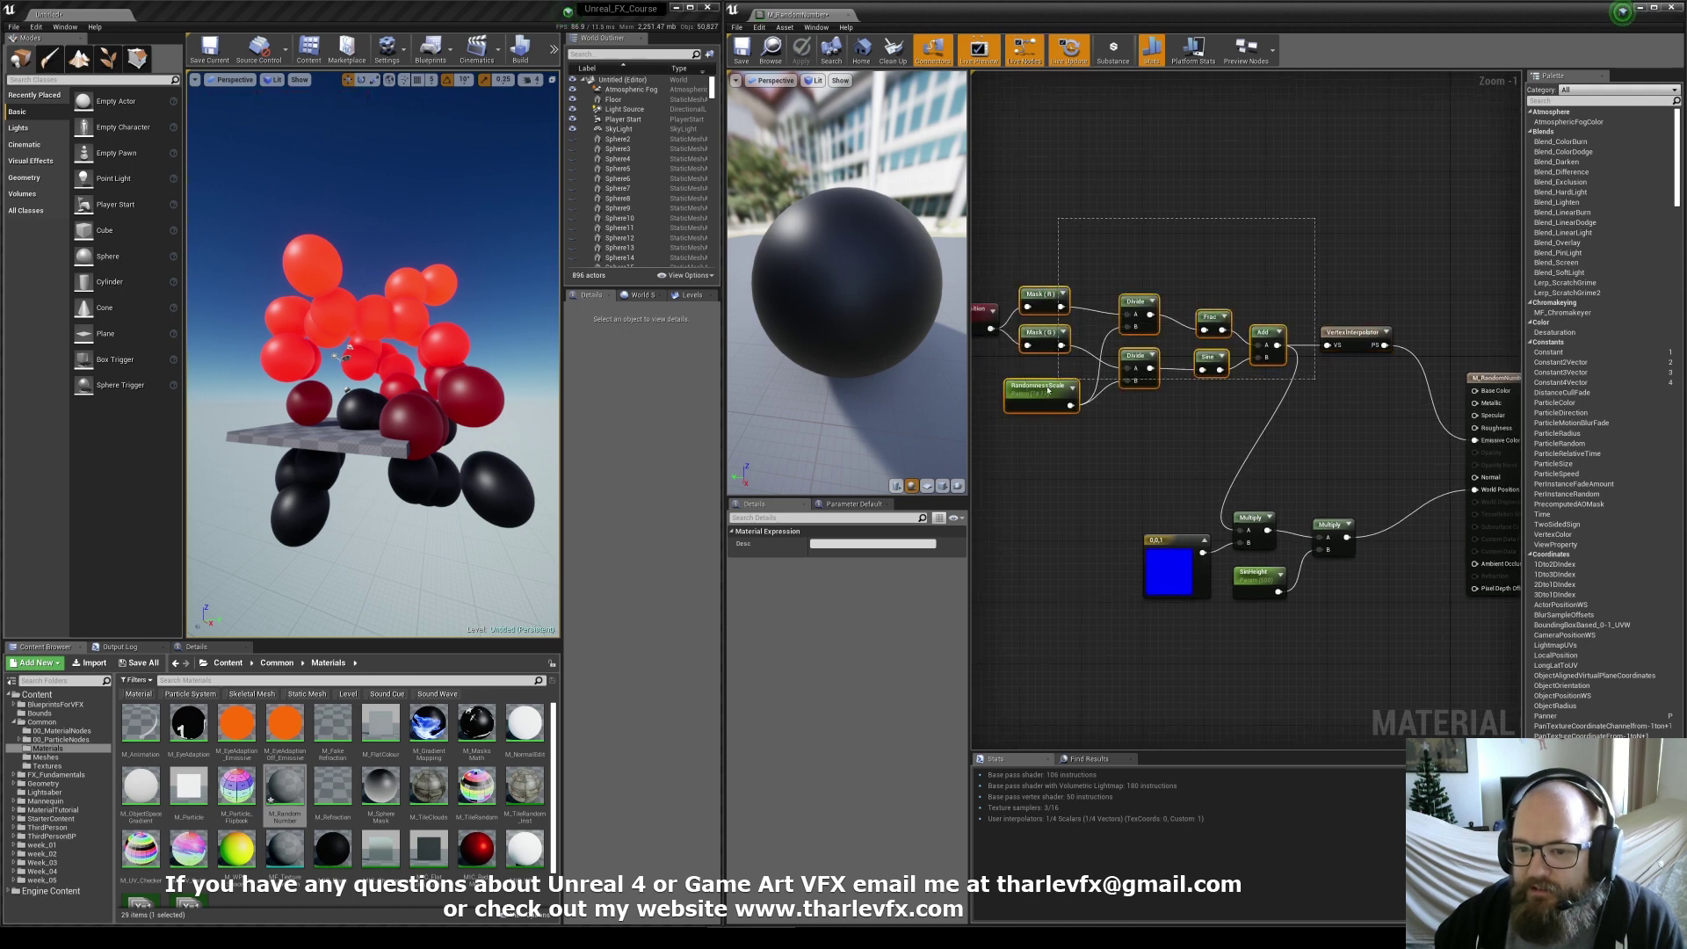
pyautogui.click(1196, 293)
pyautogui.moveTo(1313, 276); pyautogui.dragTo(1209, 256, button='right')
pyautogui.moveTo(1212, 264); pyautogui.dragTo(1242, 339)
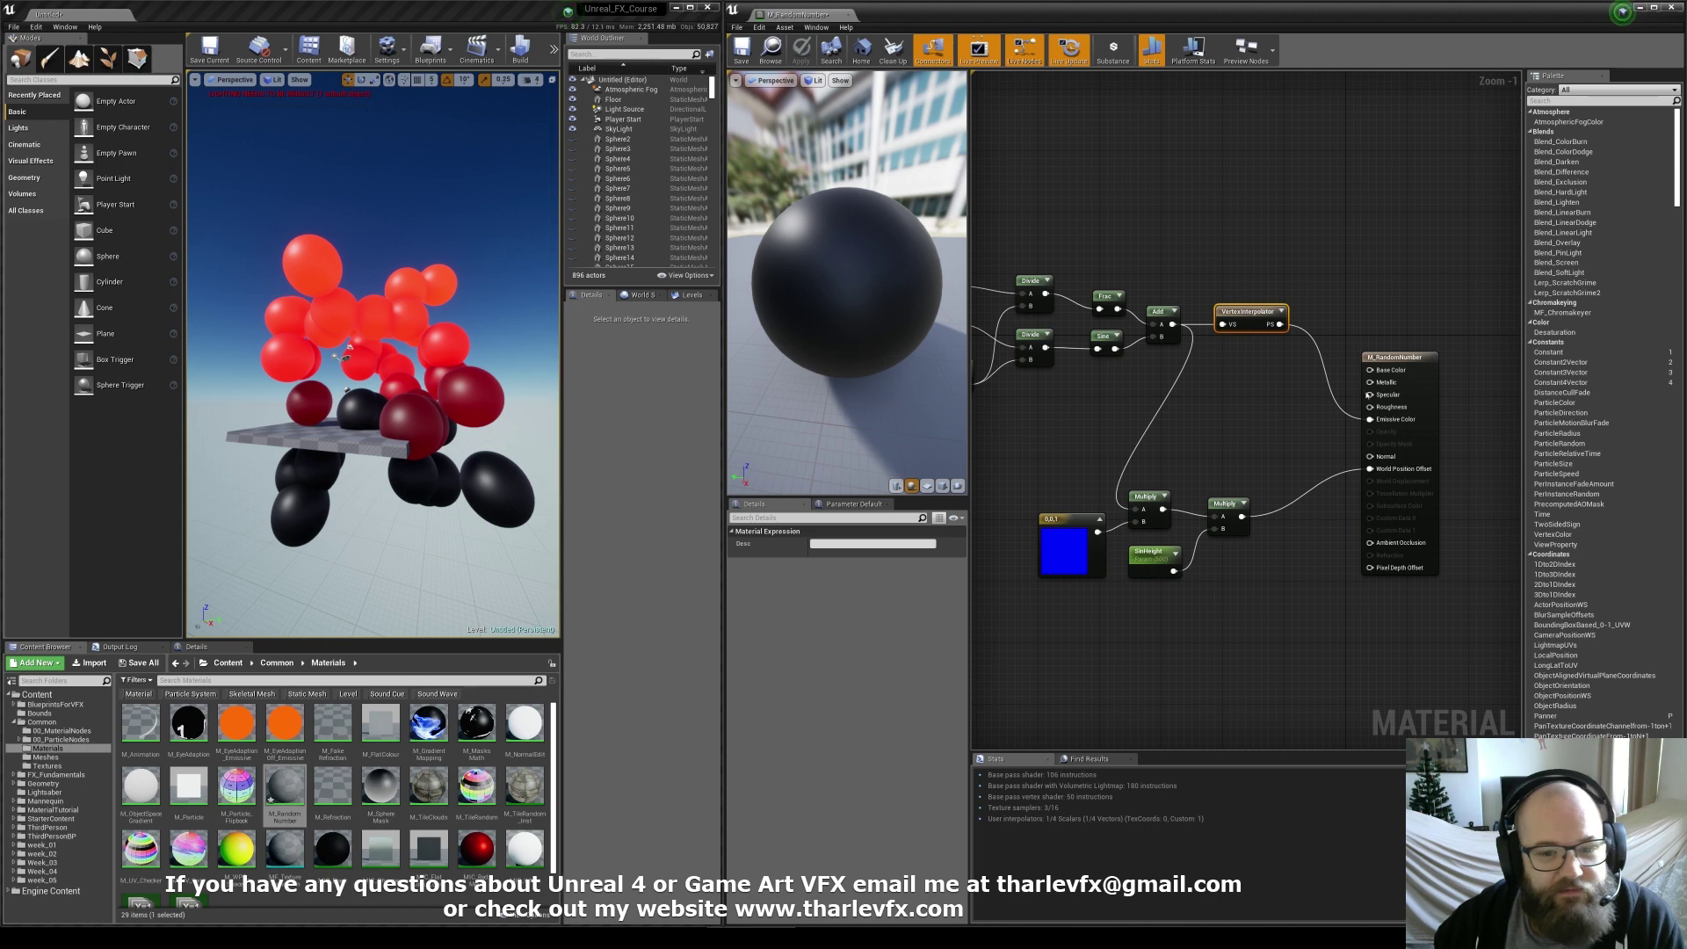
# Add a PerInstanceRandom node and place it above the VertexInterpolator
pyautogui.moveTo(1250, 423); pyautogui.dragTo(1344, 467, button='right')
pyautogui.click(1128, 267)
pyautogui.moveTo(1127, 267); pyautogui.dragTo(1131, 269, button='right')
pyautogui.moveTo(949, 241); pyautogui.dragTo(1012, 277, button='right')
pyautogui.rightClick(1012, 277)
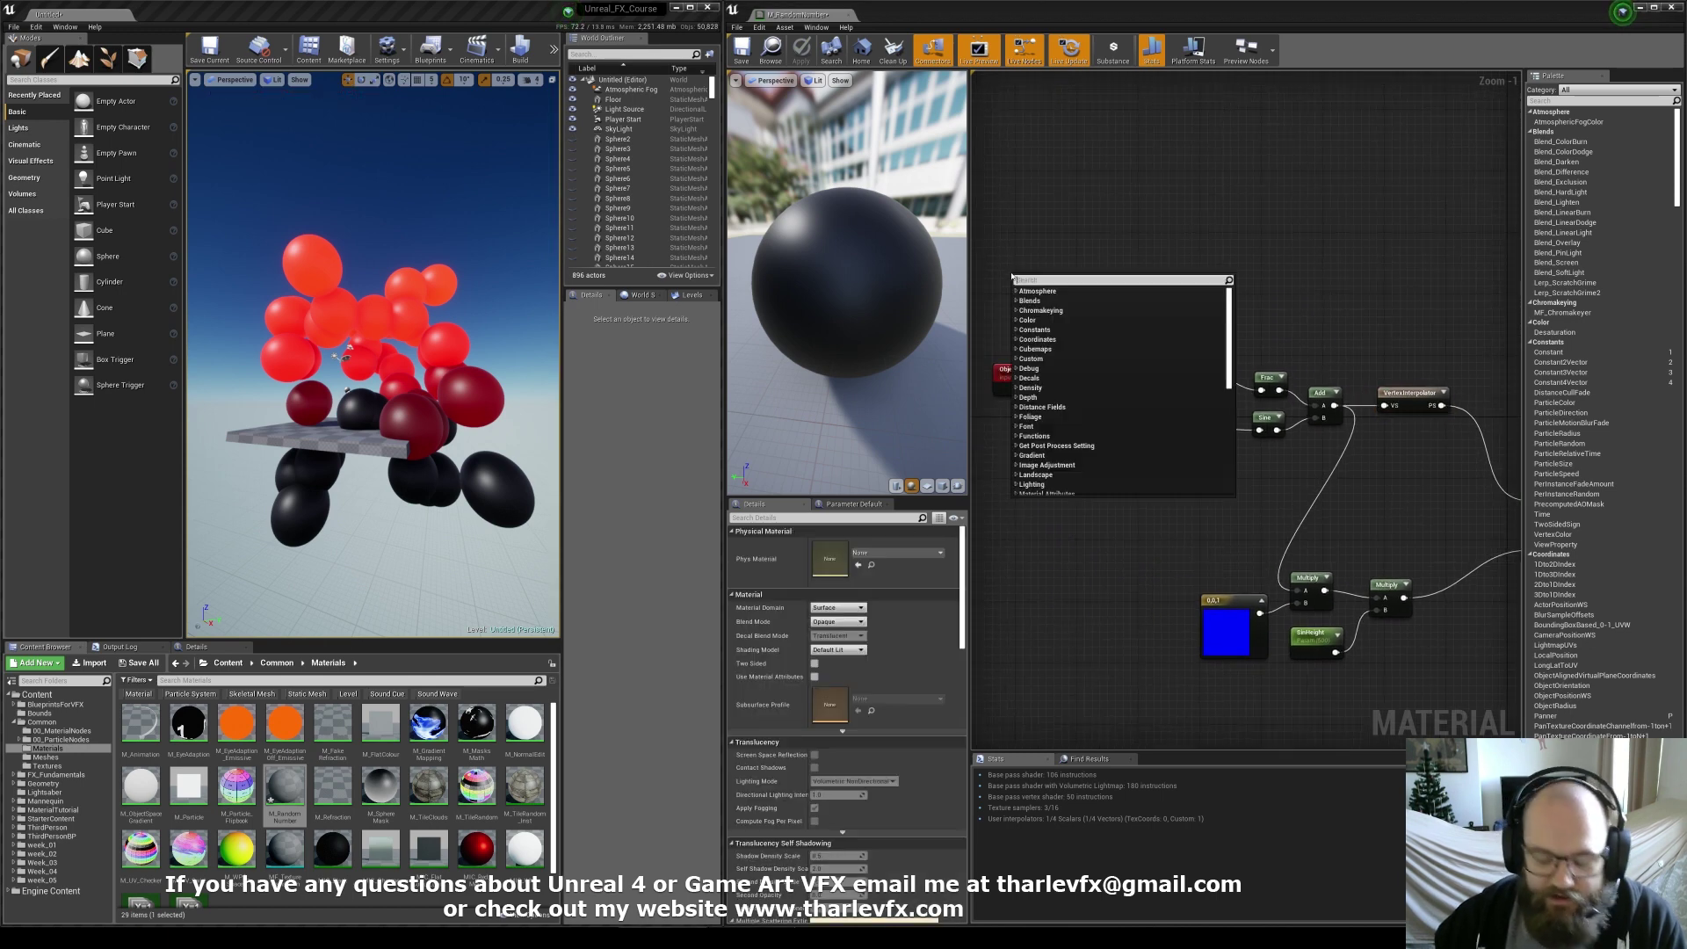
pyautogui.write('per')
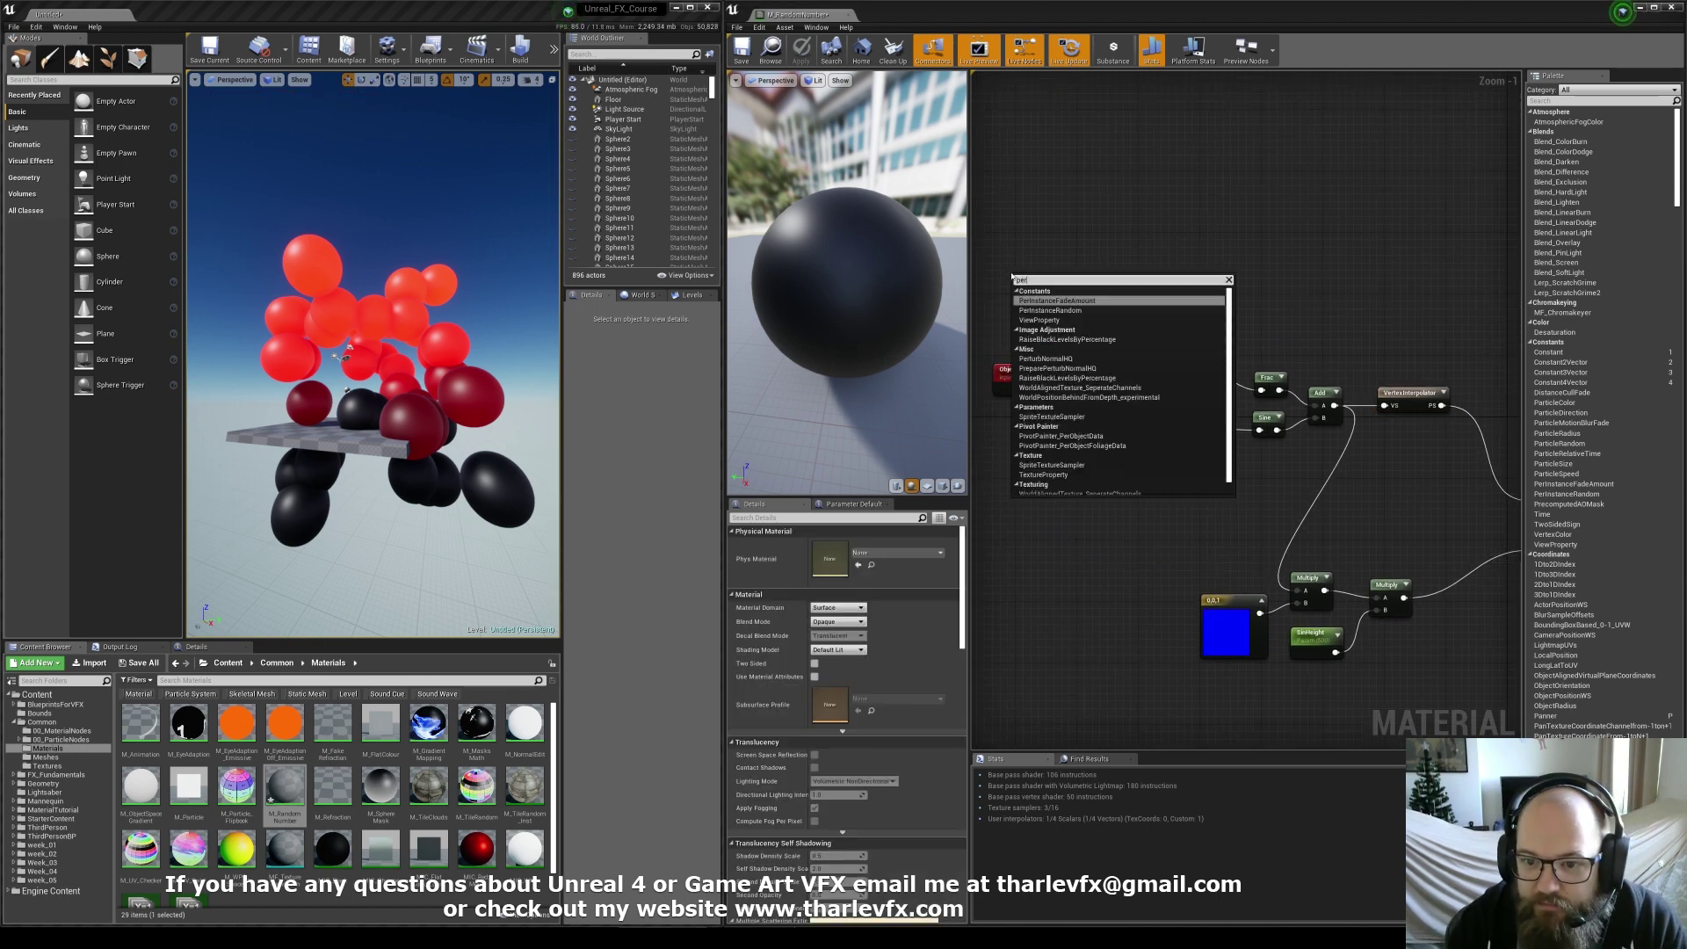
pyautogui.press('Down')
pyautogui.press('Return')
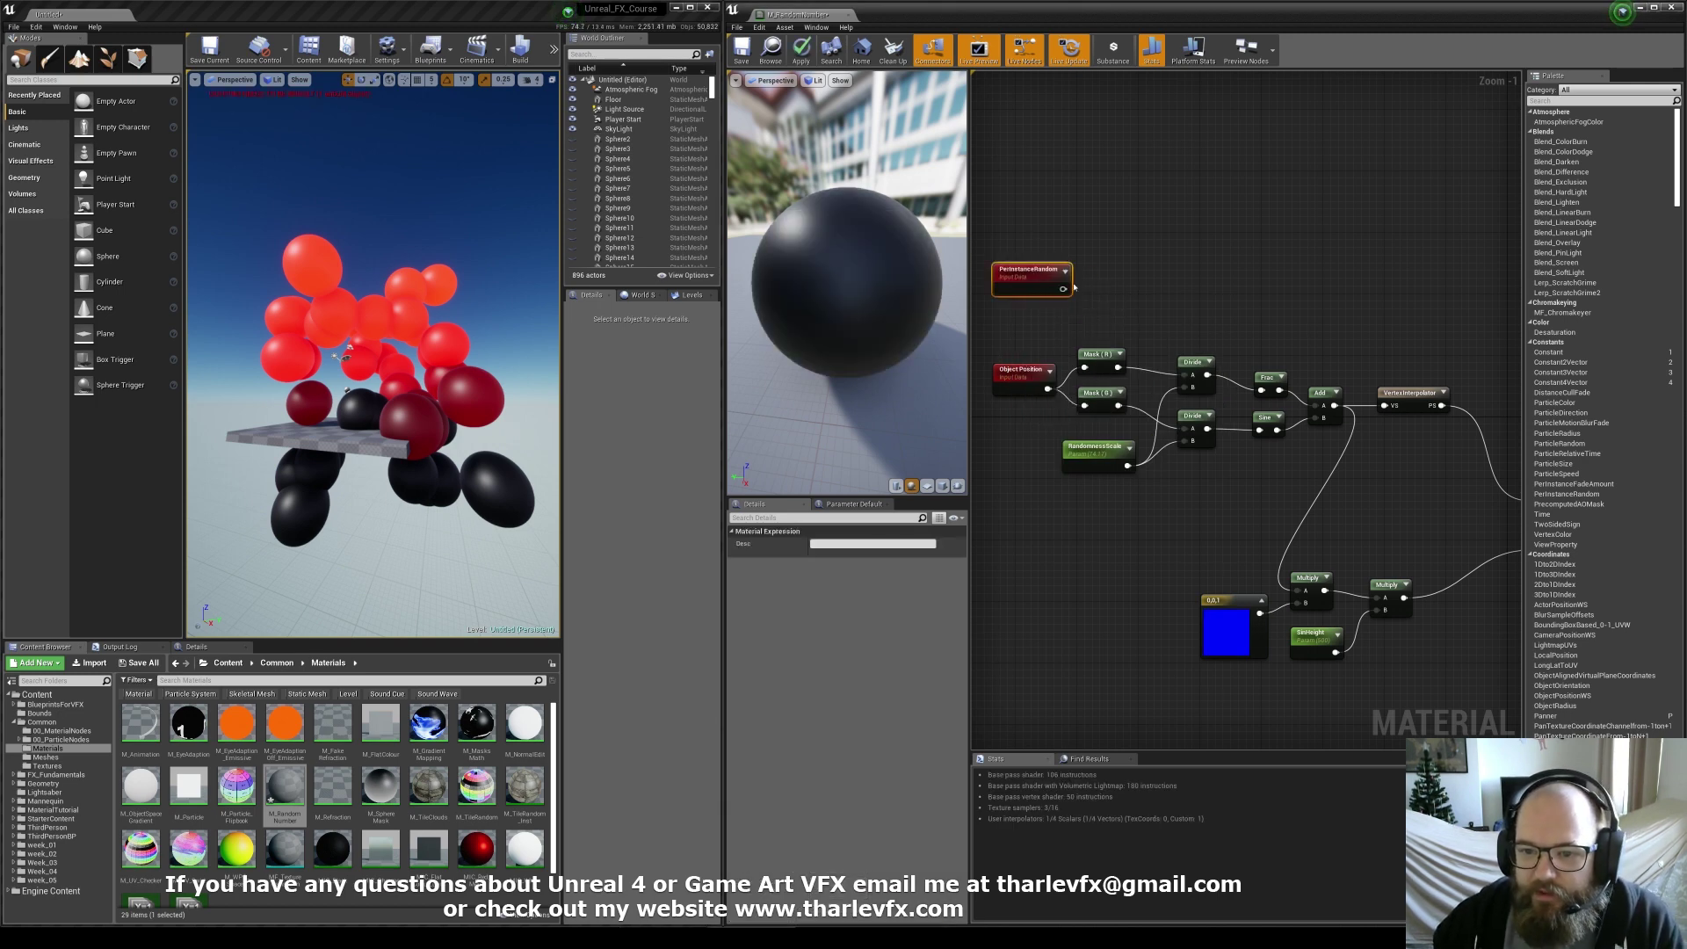
pyautogui.moveTo(1074, 288); pyautogui.dragTo(1066, 288, button='right')
pyautogui.moveTo(1027, 278); pyautogui.dragTo(1398, 327)
pyautogui.moveTo(1391, 309); pyautogui.dragTo(1215, 317, button='right')
# Connect PerInstanceRandom to Emissive Color, then apply the material and inspect the foliage spheres' brightness
pyautogui.click(1318, 465)
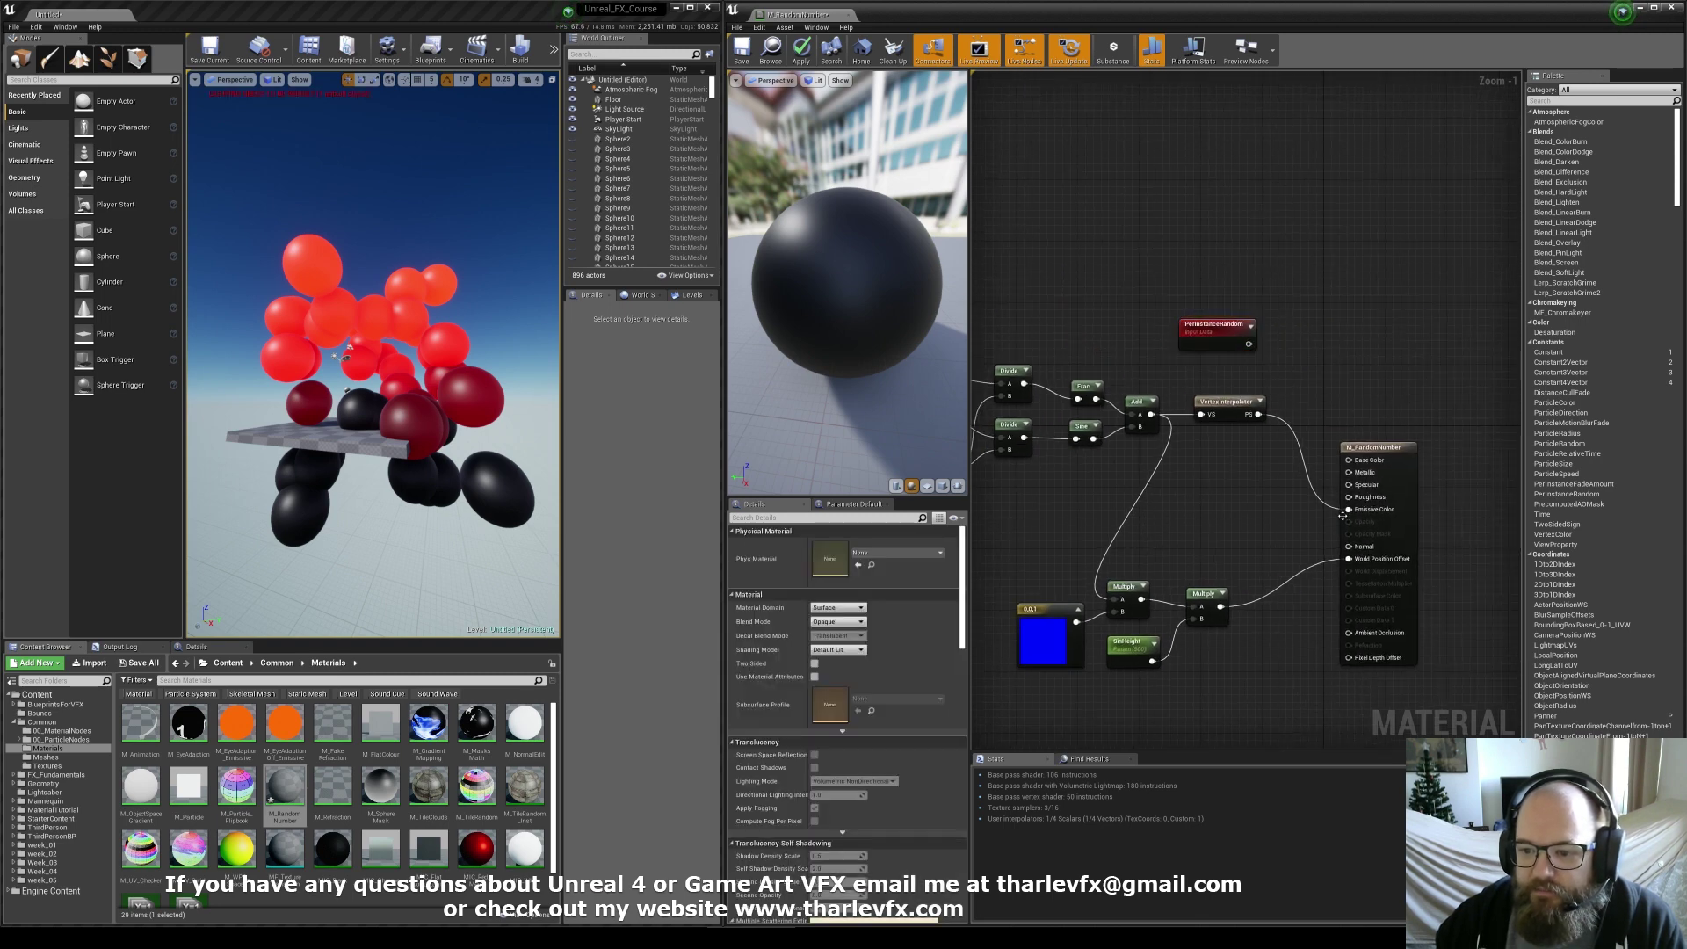
pyautogui.moveTo(1343, 516); pyautogui.dragTo(1238, 325)
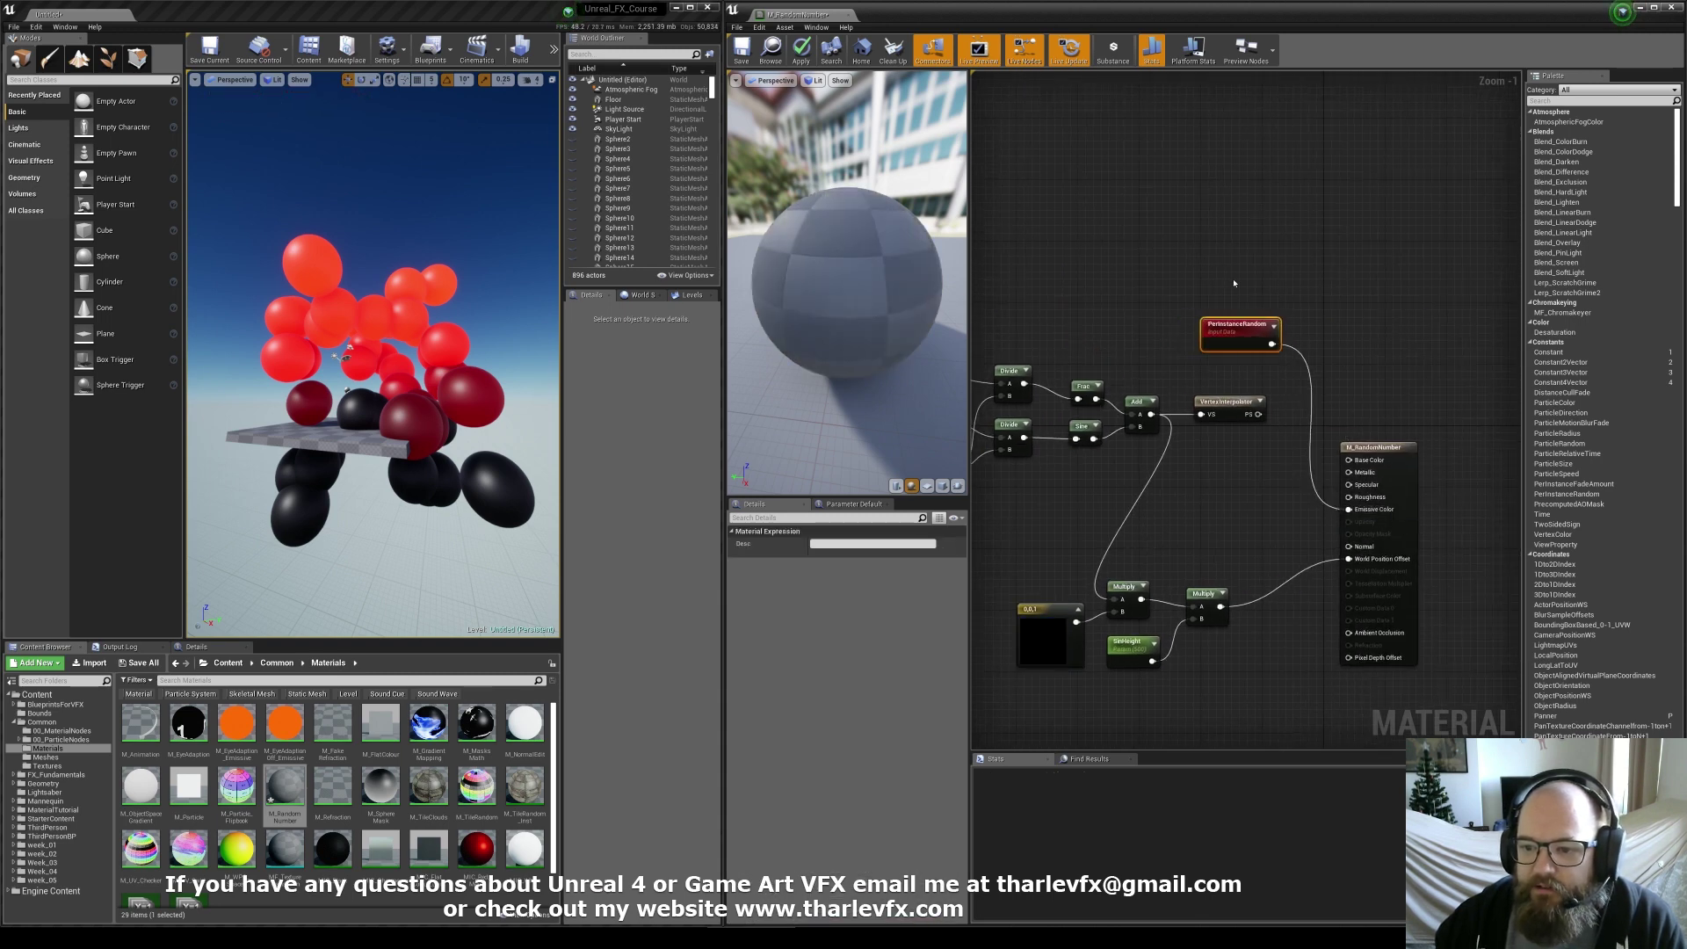
pyautogui.click(1234, 283)
pyautogui.click(800, 50)
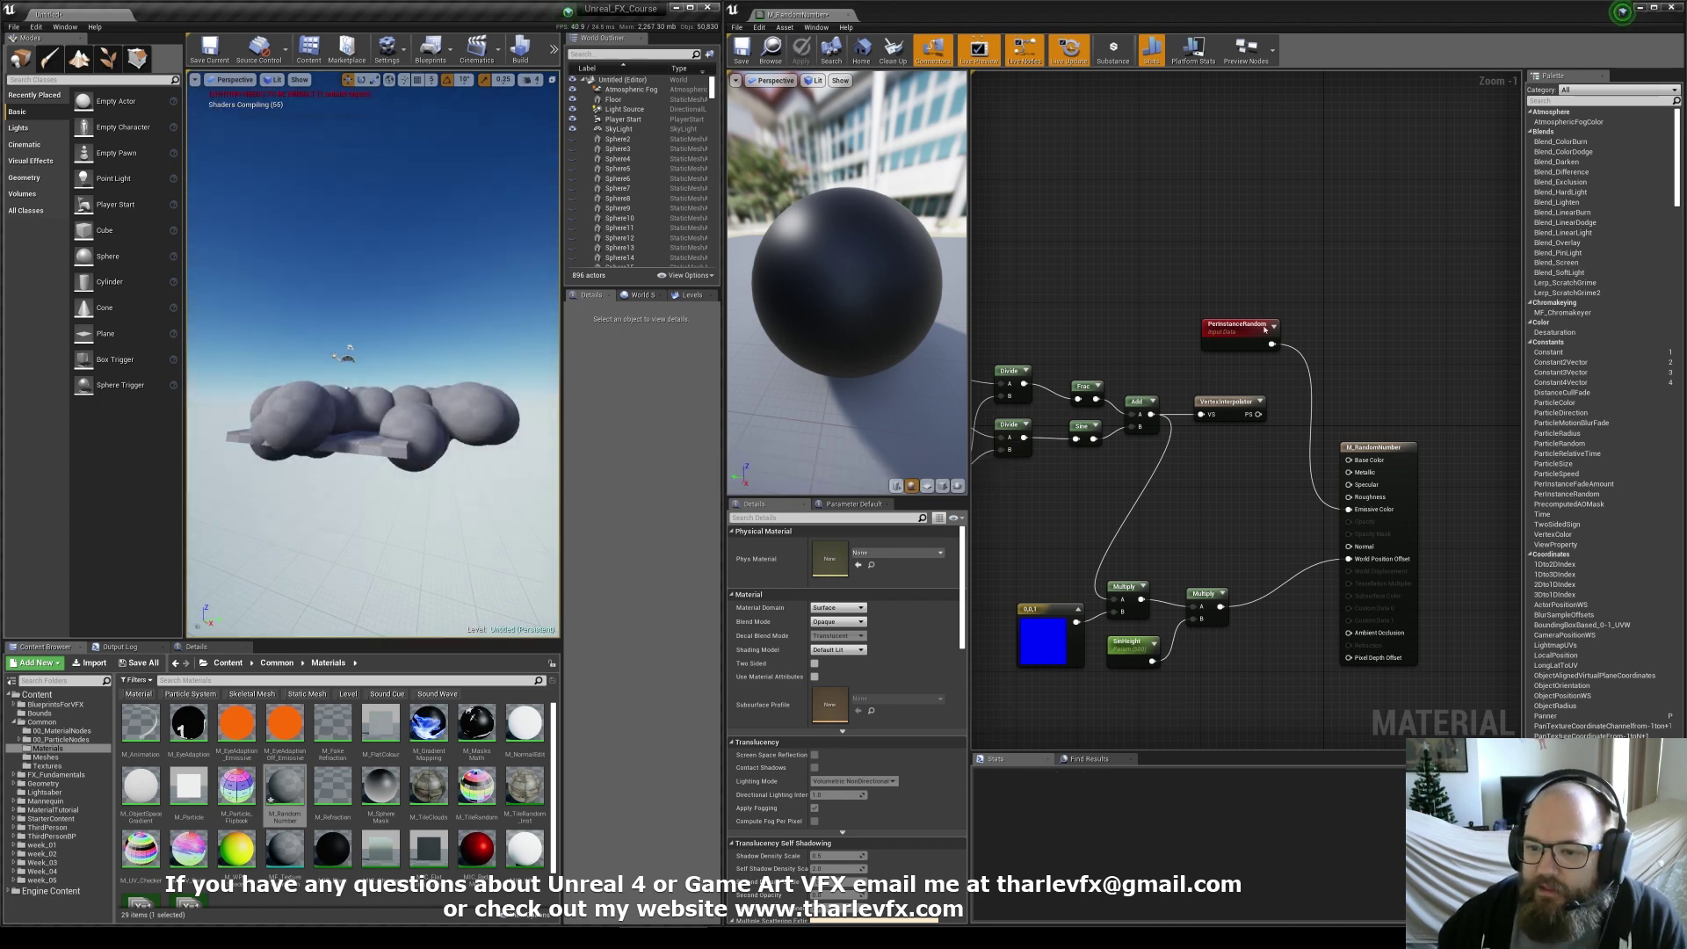
pyautogui.click(1265, 330)
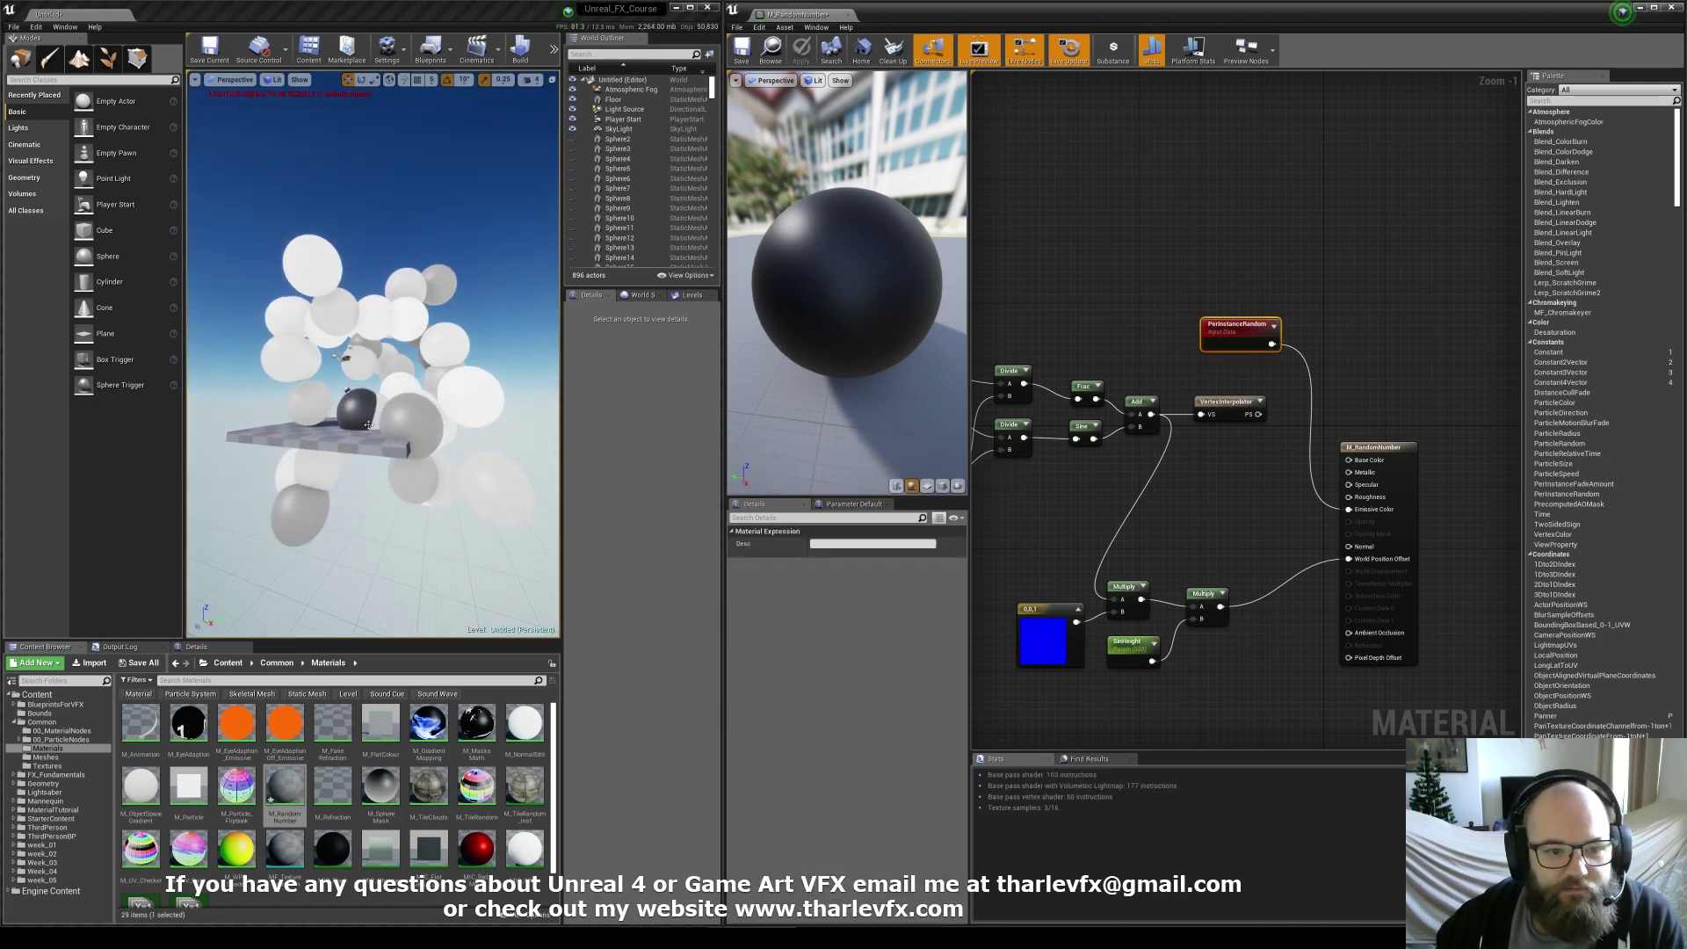
pyautogui.moveTo(426, 437); pyautogui.dragTo(554, 437, button='right')
pyautogui.keyDown('alt'); pyautogui.moveTo(376, 323); pyautogui.dragTo(328, 327); pyautogui.keyUp('alt')
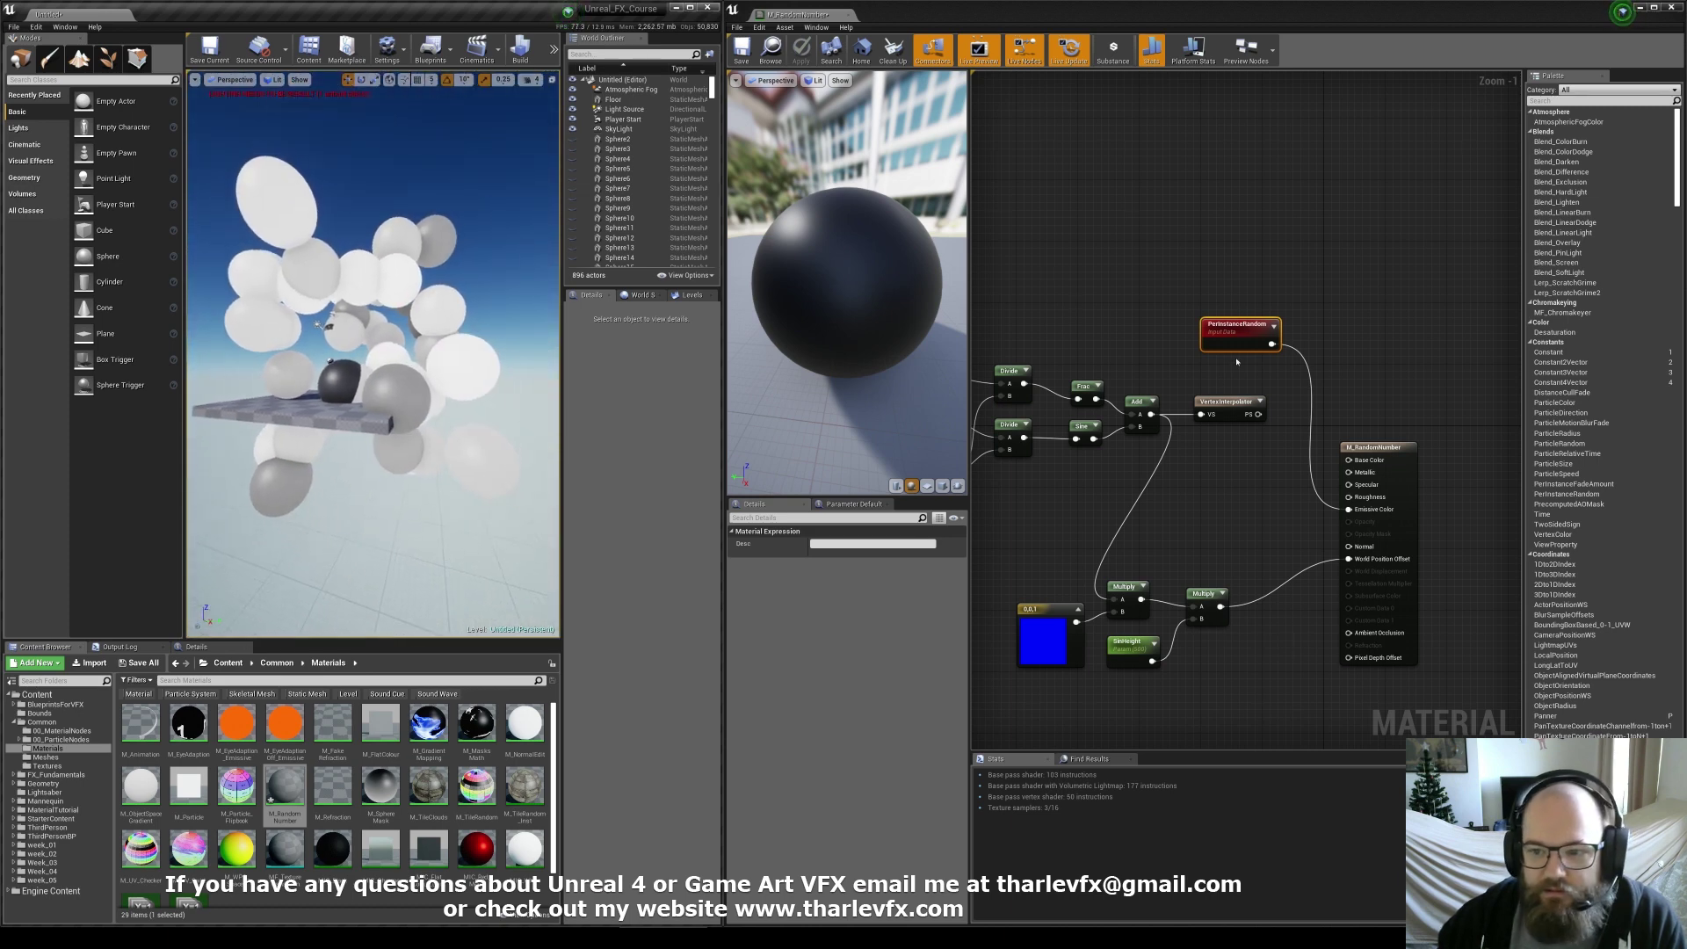
# Connect PerInstanceRandom to input A of the first height Multiply, apply the material and inspect the spheres
pyautogui.moveTo(1271, 344); pyautogui.dragTo(1114, 599)
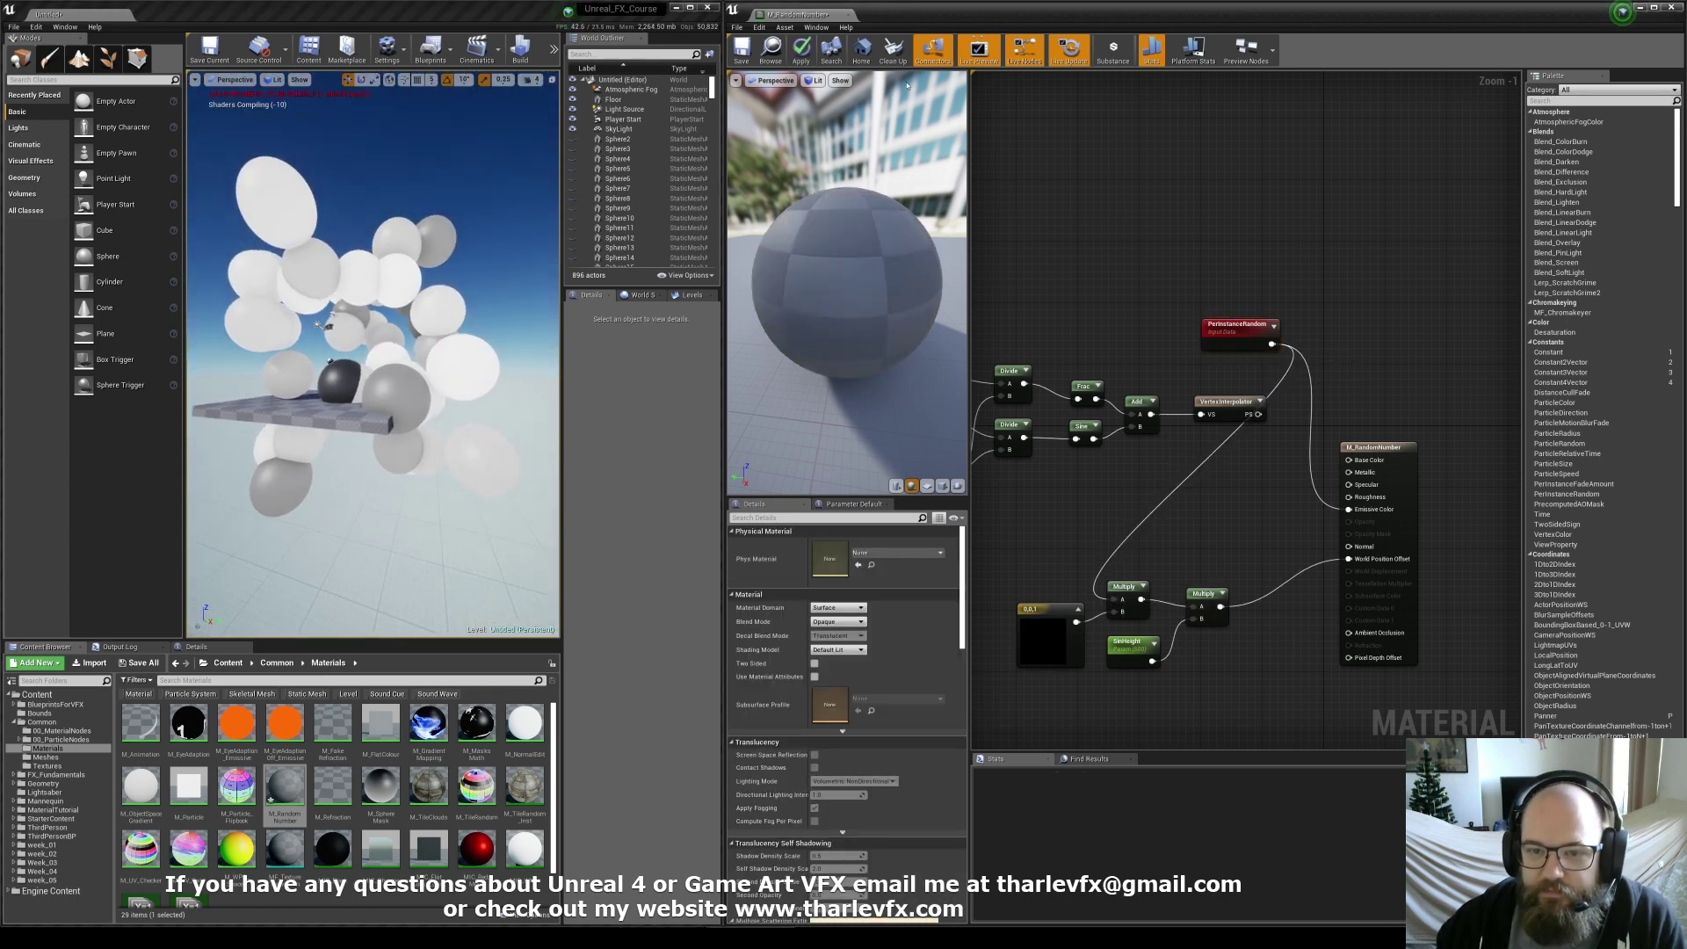
pyautogui.click(795, 54)
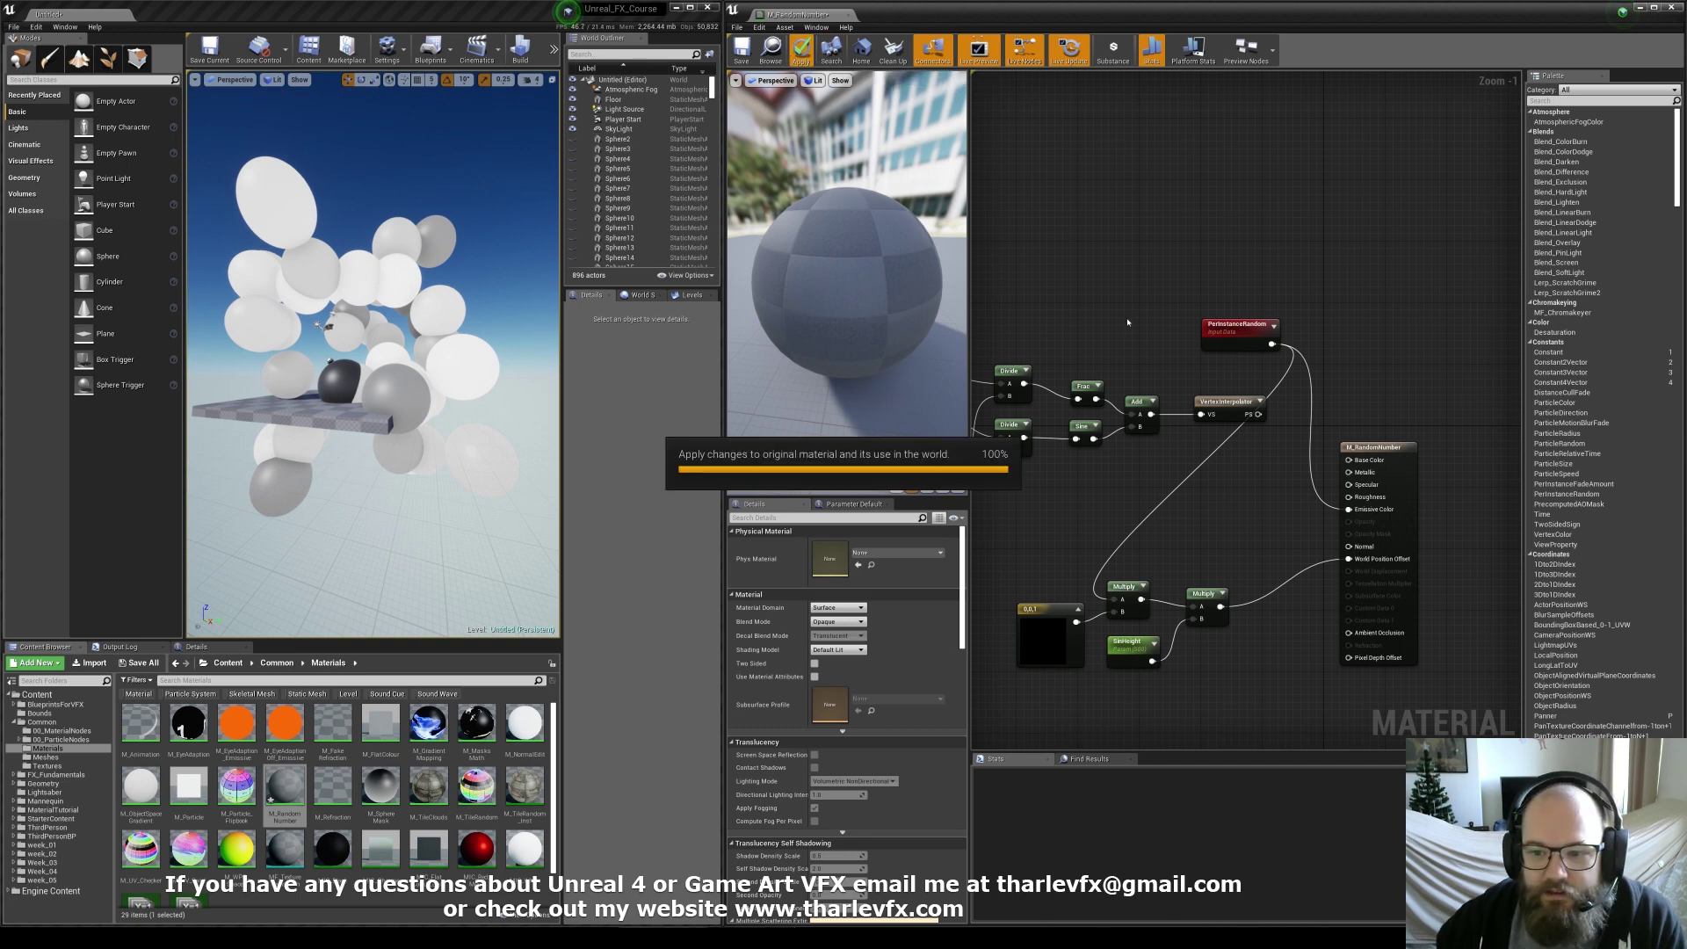
pyautogui.moveTo(1243, 416); pyautogui.dragTo(1226, 400)
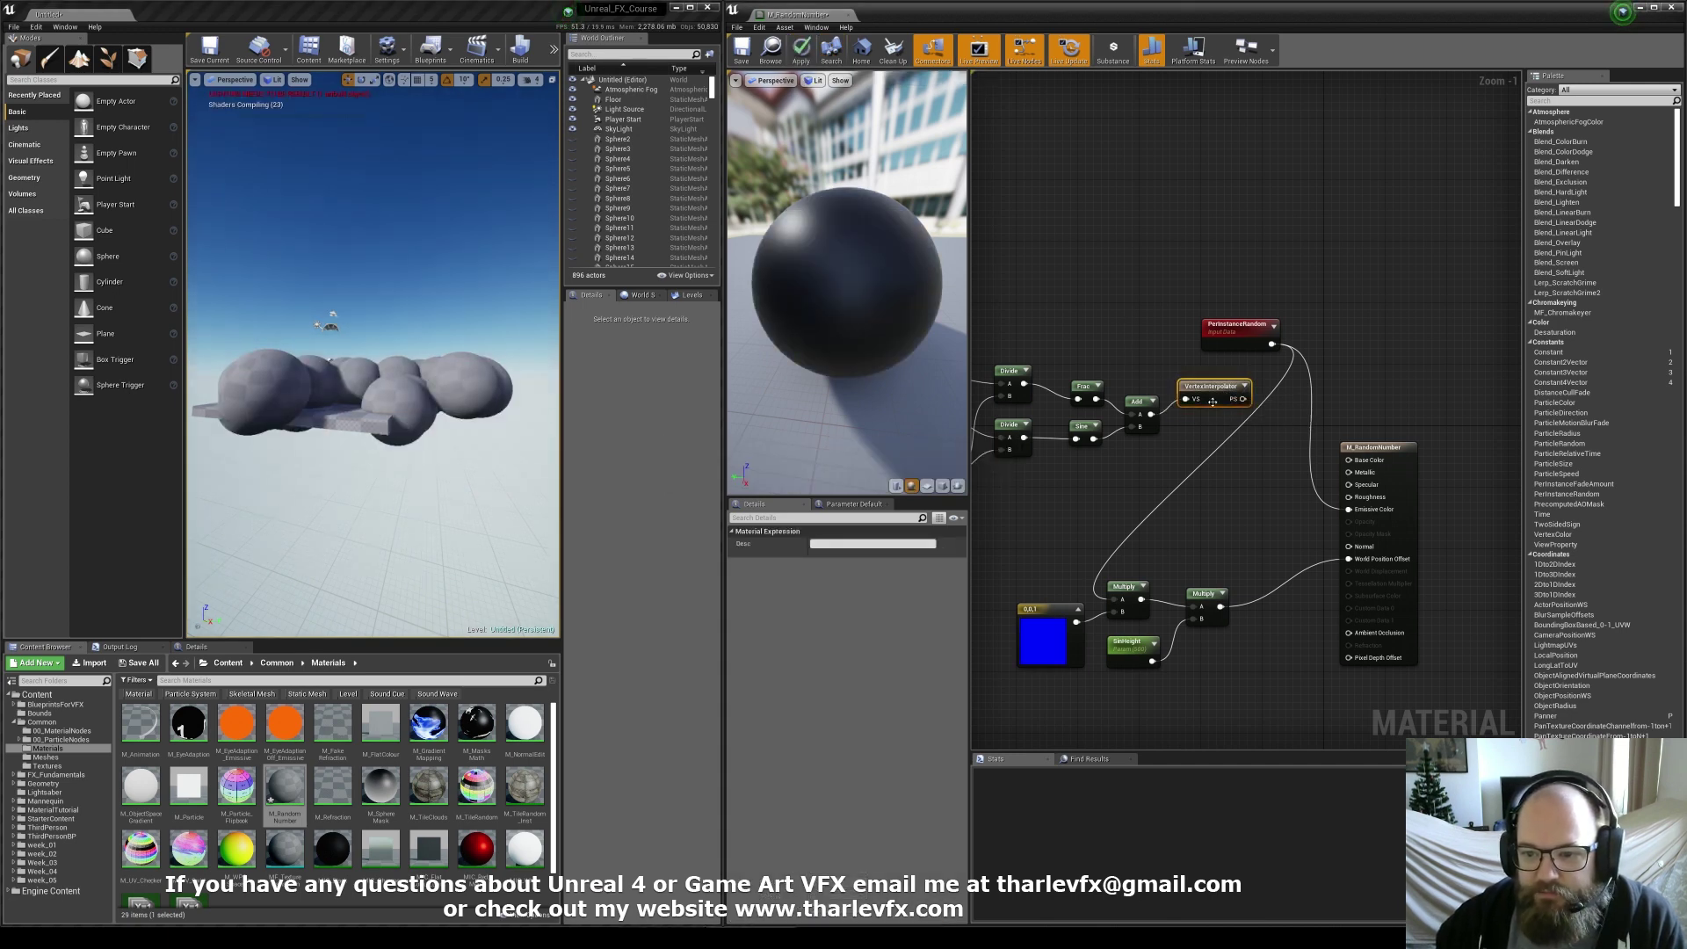
pyautogui.click(1211, 376)
pyautogui.keyDown('alt'); pyautogui.moveTo(367, 347); pyautogui.dragTo(481, 352); pyautogui.keyUp('alt')
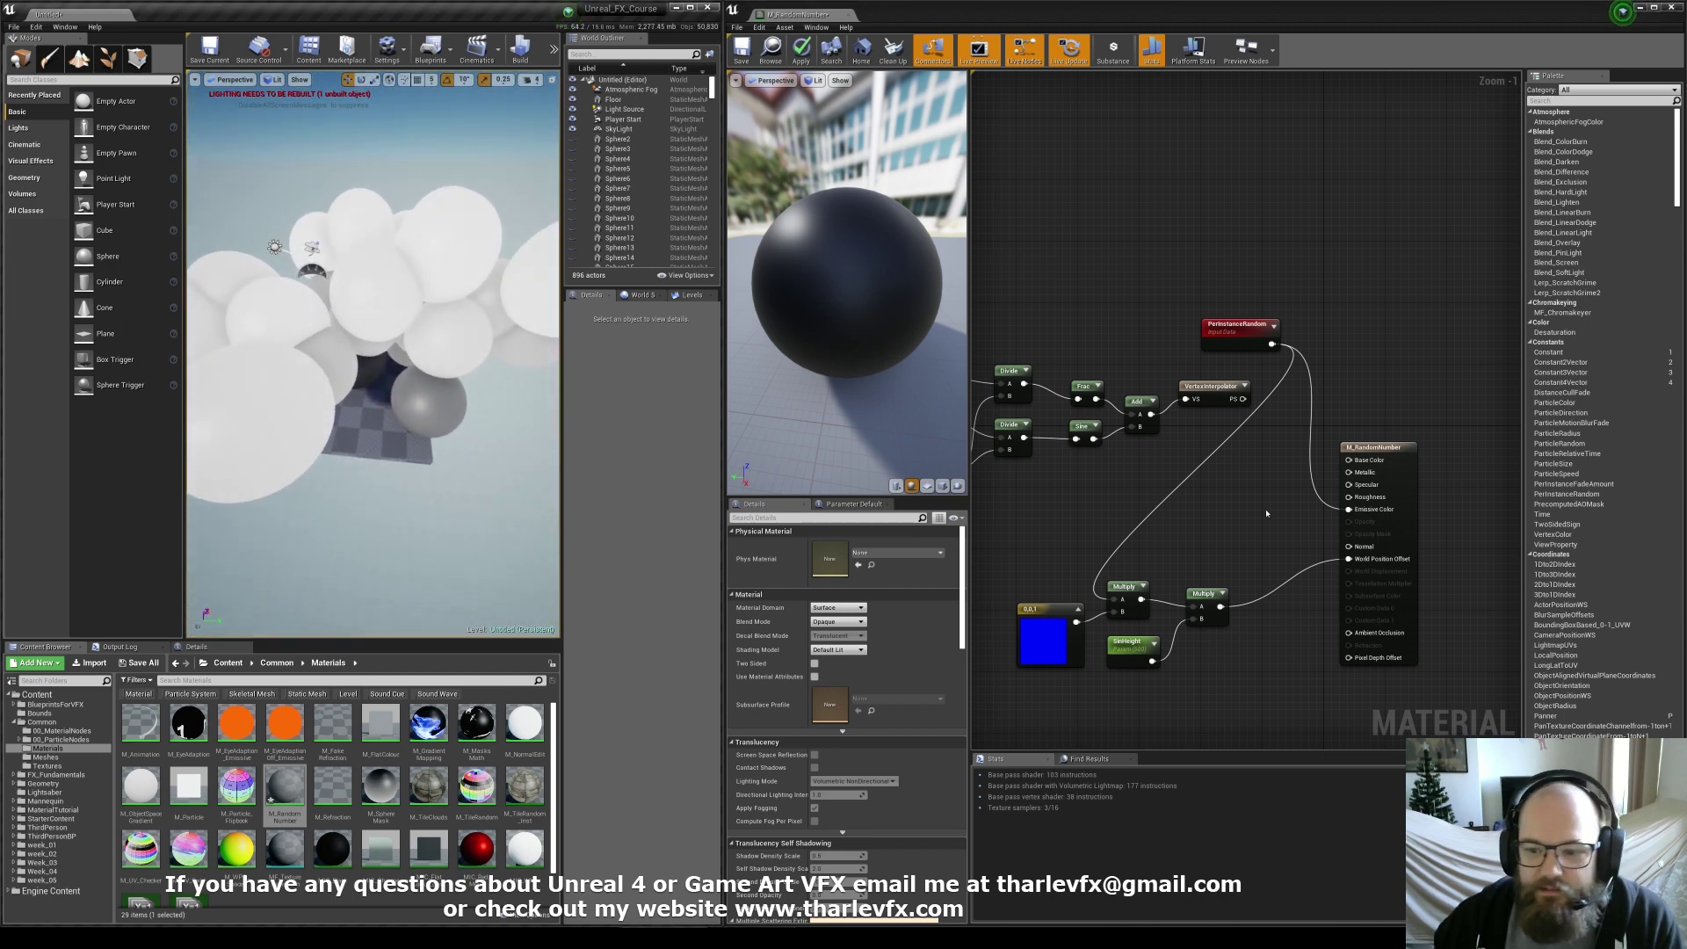
# Examine the VertexInterpolator, the Object Position chain and the foliage spheres driven by PerInstanceRandom
pyautogui.click(1222, 394)
pyautogui.moveTo(1039, 535); pyautogui.dragTo(1218, 554, button='right')
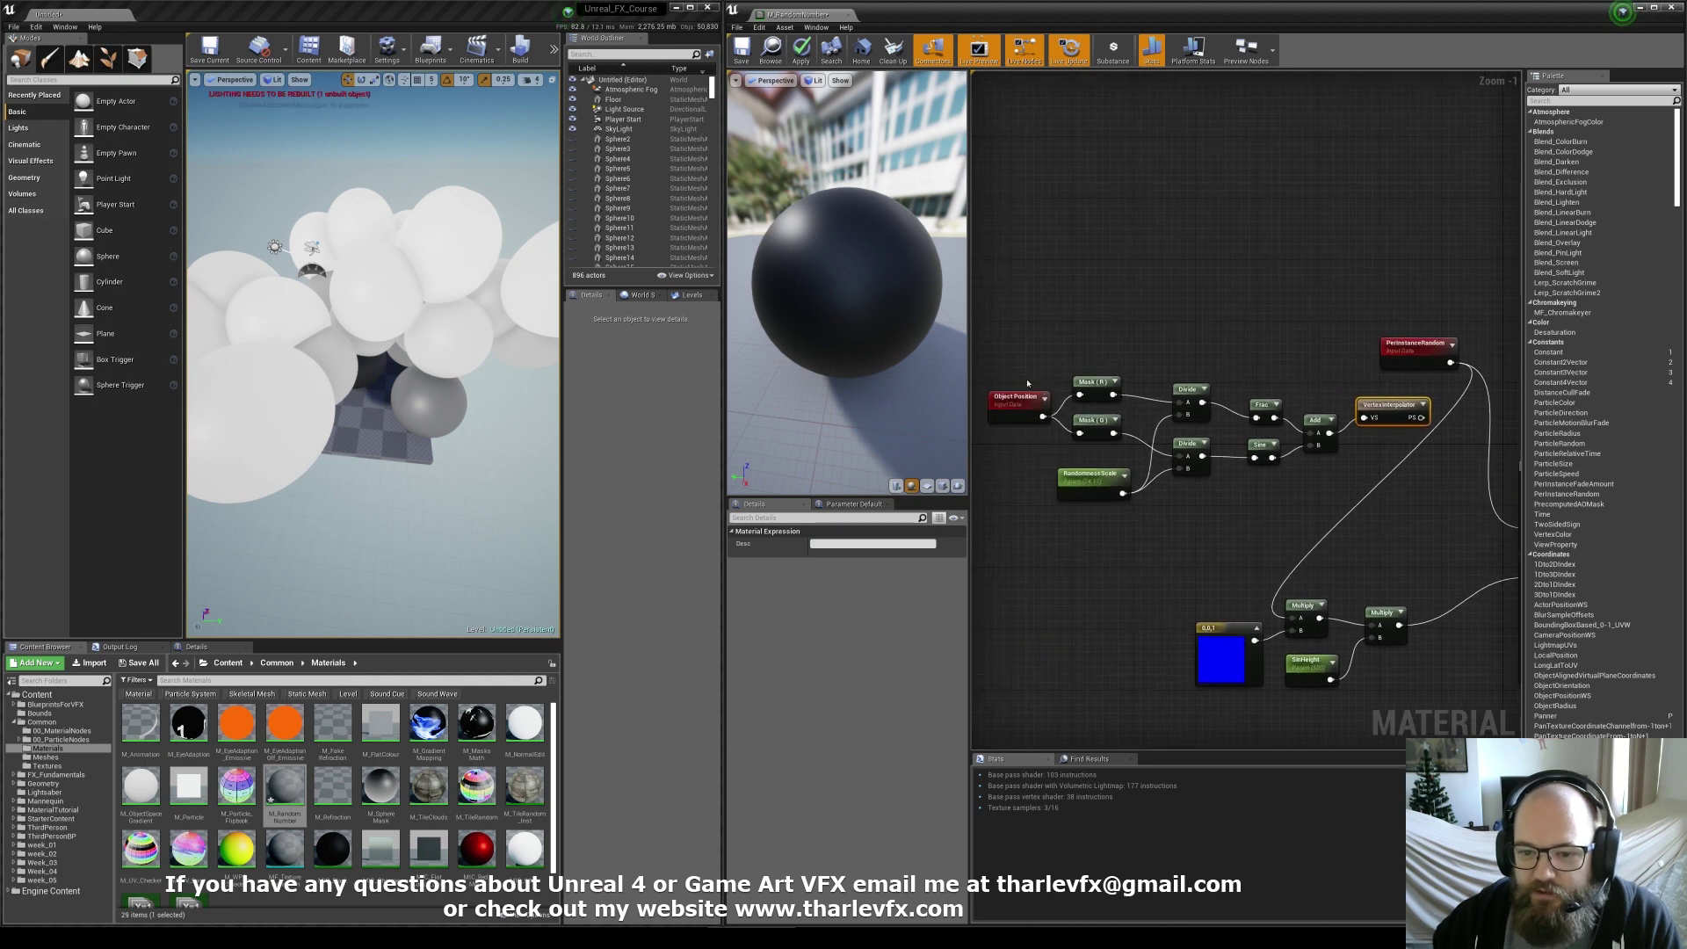
pyautogui.click(1022, 339)
pyautogui.click(1389, 406)
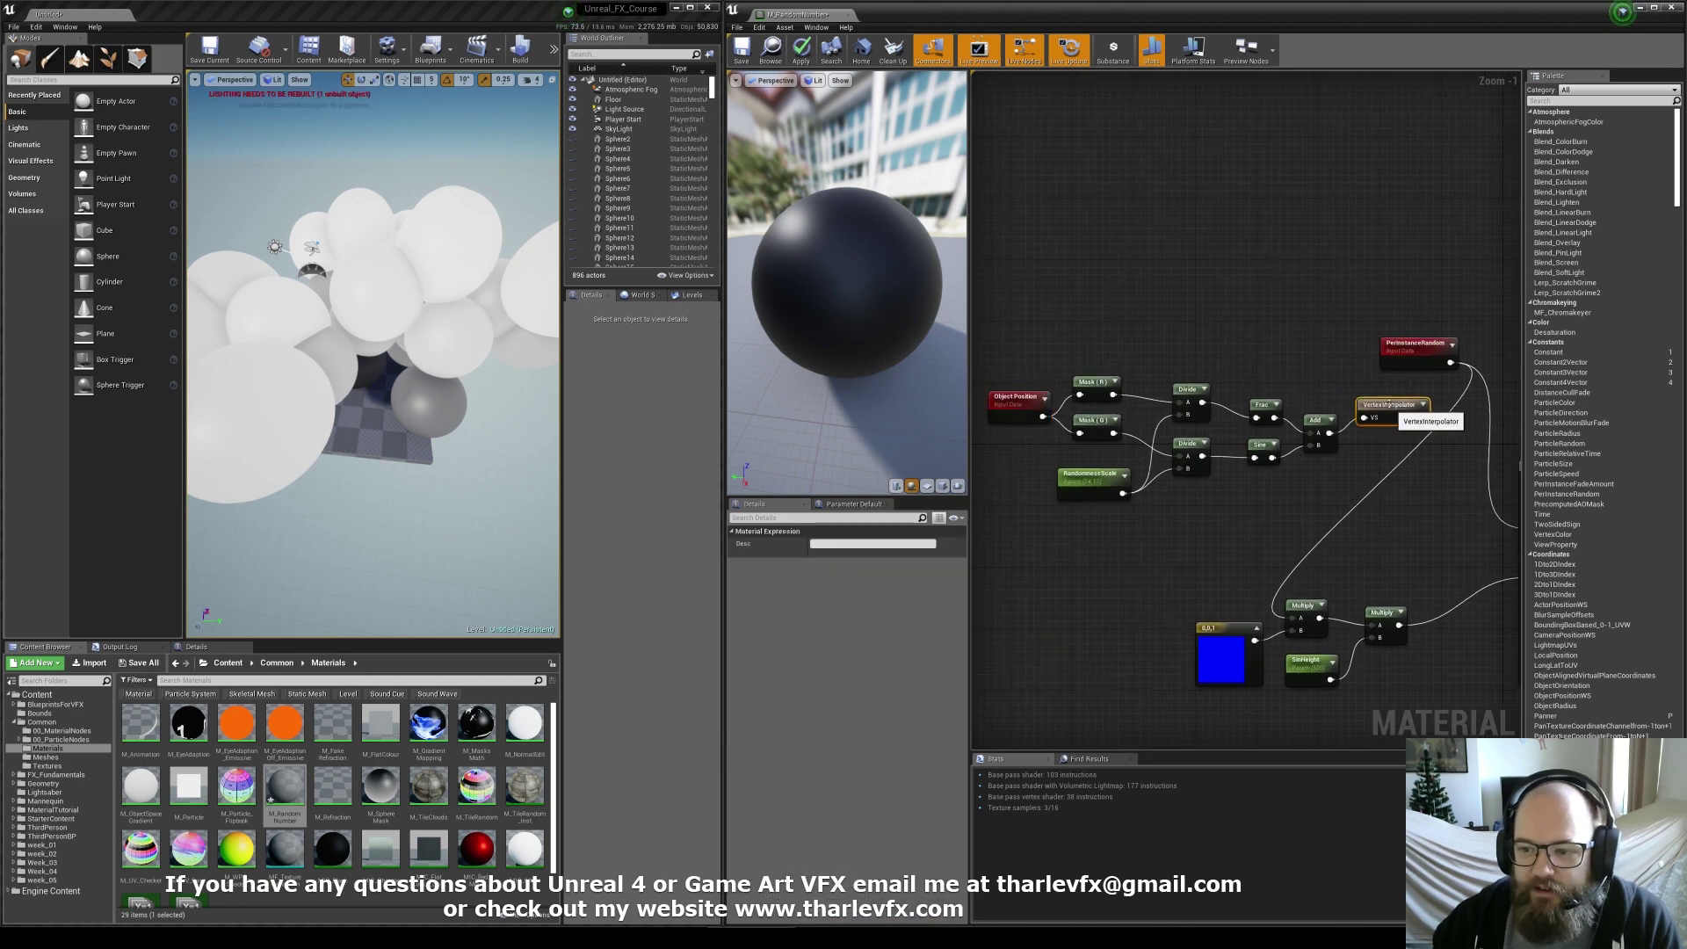
pyautogui.moveTo(1306, 407); pyautogui.dragTo(1229, 386, button='right')
pyautogui.click(1226, 489)
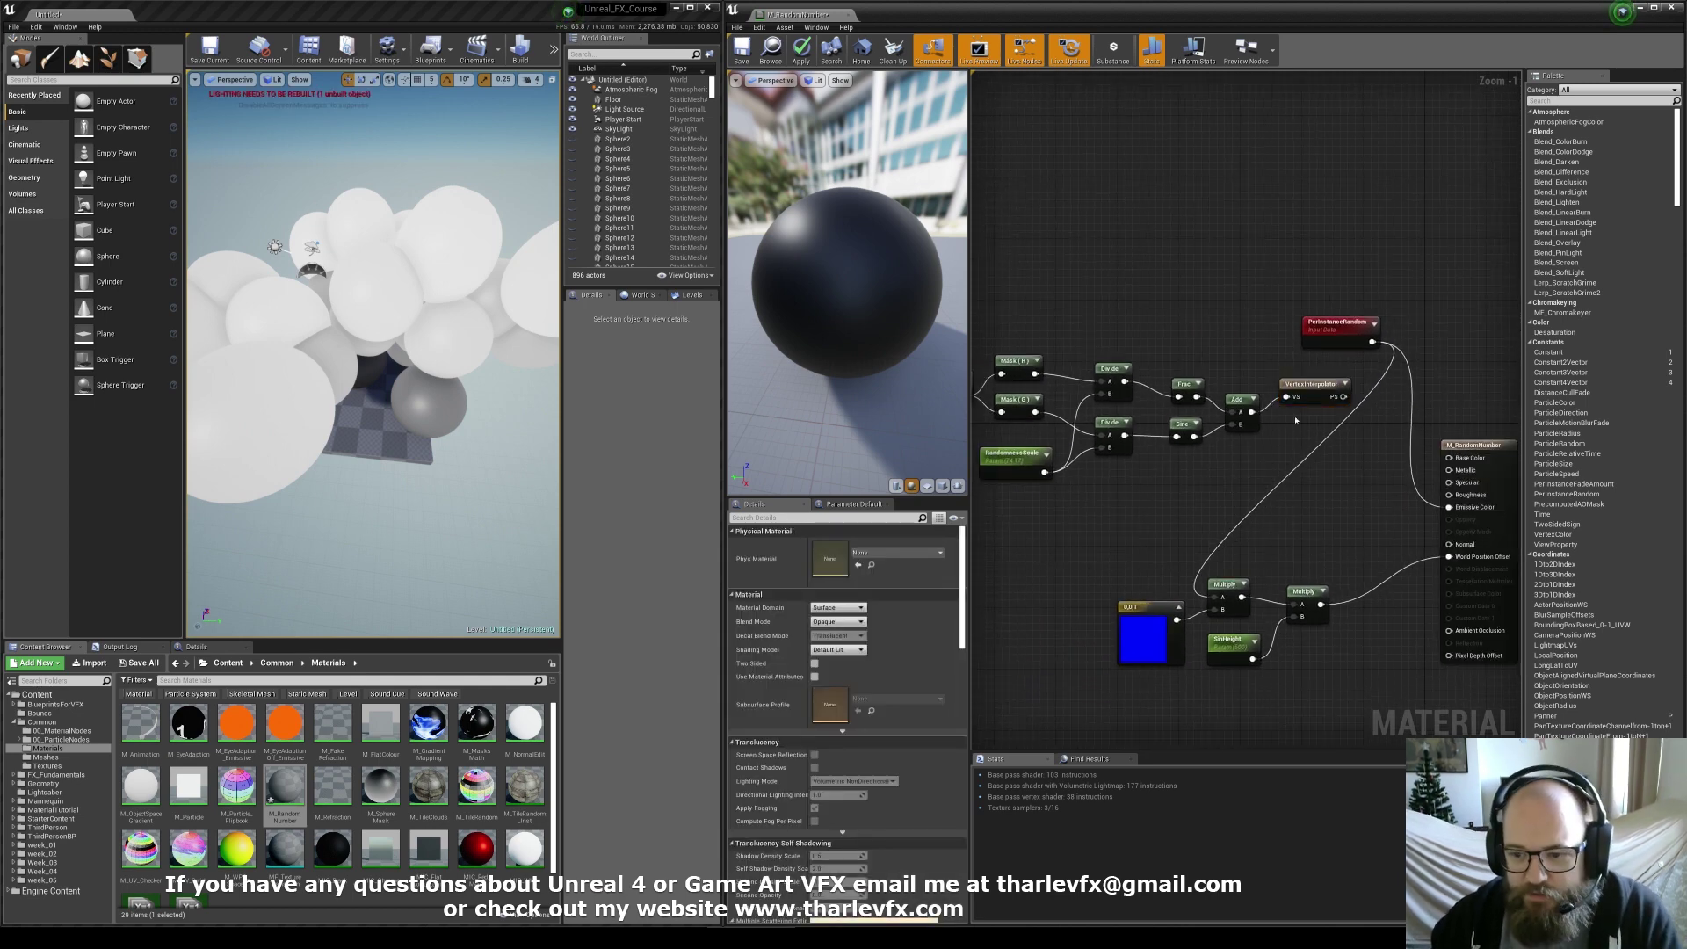
pyautogui.keyDown('alt'); pyautogui.moveTo(504, 412); pyautogui.dragTo(504, 351); pyautogui.keyUp('alt')
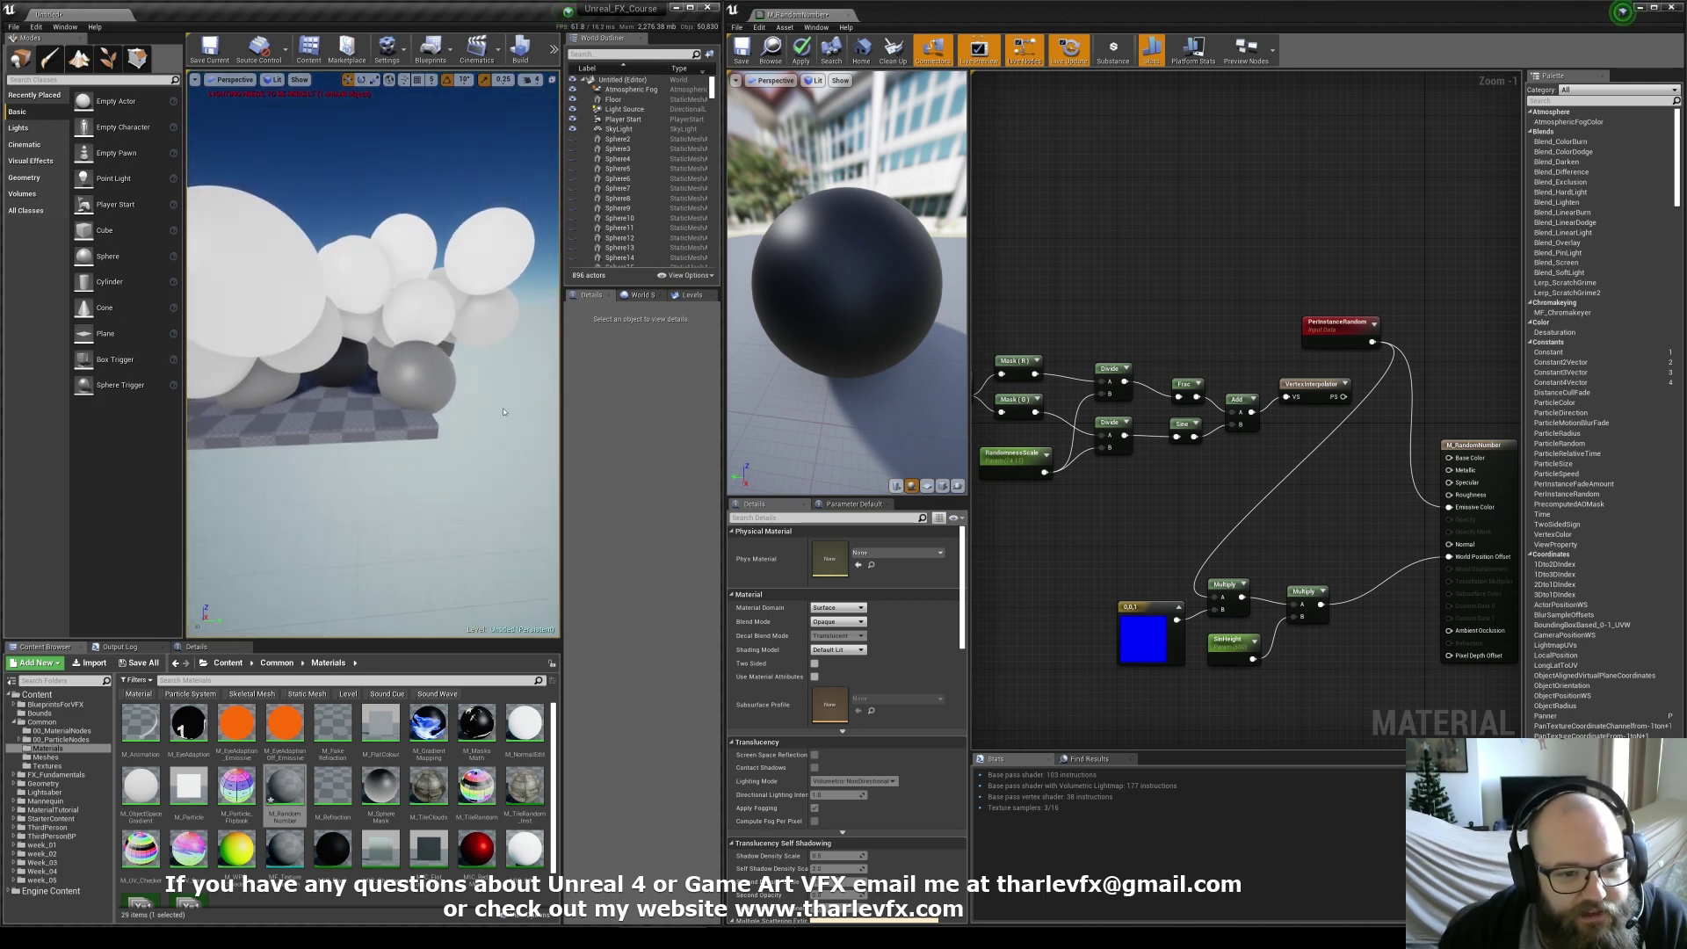
# Disconnect PerInstanceRandom, reconnecting the VertexInterpolator to Emissive Color and the Add node to the height Multiply
pyautogui.click(1336, 336)
pyautogui.moveTo(1336, 337); pyautogui.dragTo(1215, 597)
pyautogui.click(1374, 346)
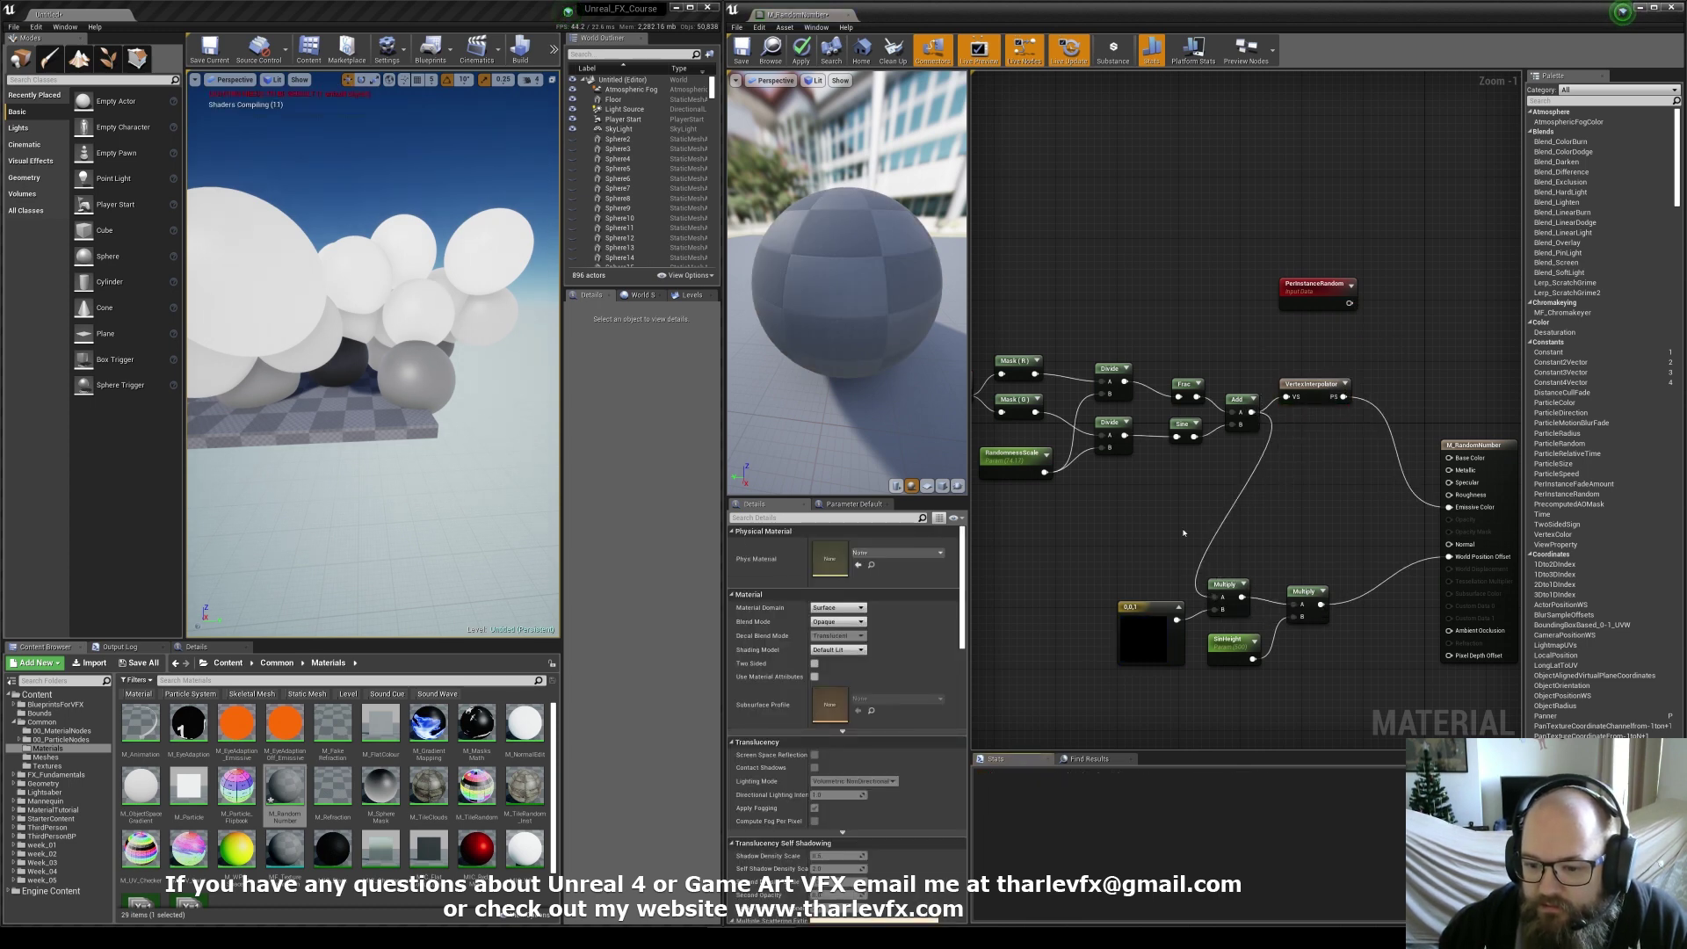
pyautogui.moveTo(1163, 514); pyautogui.dragTo(1194, 523, button='right')
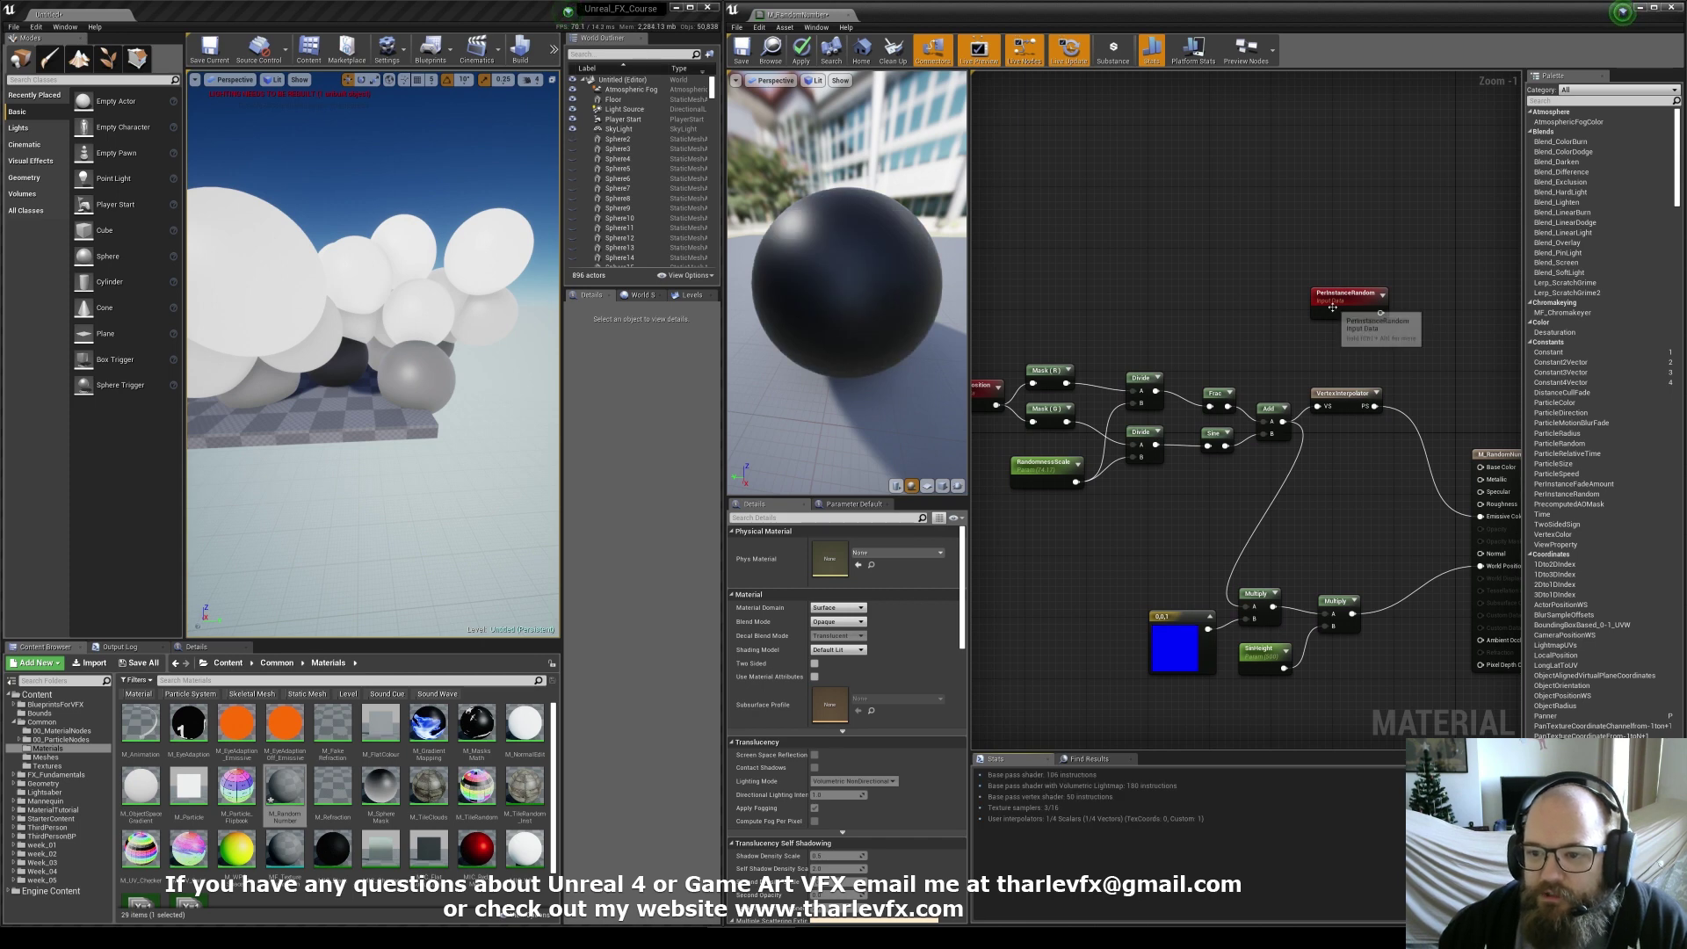
# Apply the material with the VertexInterpolator connected and place the PerInstanceRandom node between the VertexInterpolator and the height Multiply nodes
pyautogui.moveTo(1330, 300); pyautogui.dragTo(1330, 261)
pyautogui.click(1020, 368)
pyautogui.moveTo(980, 321); pyautogui.dragTo(1379, 550)
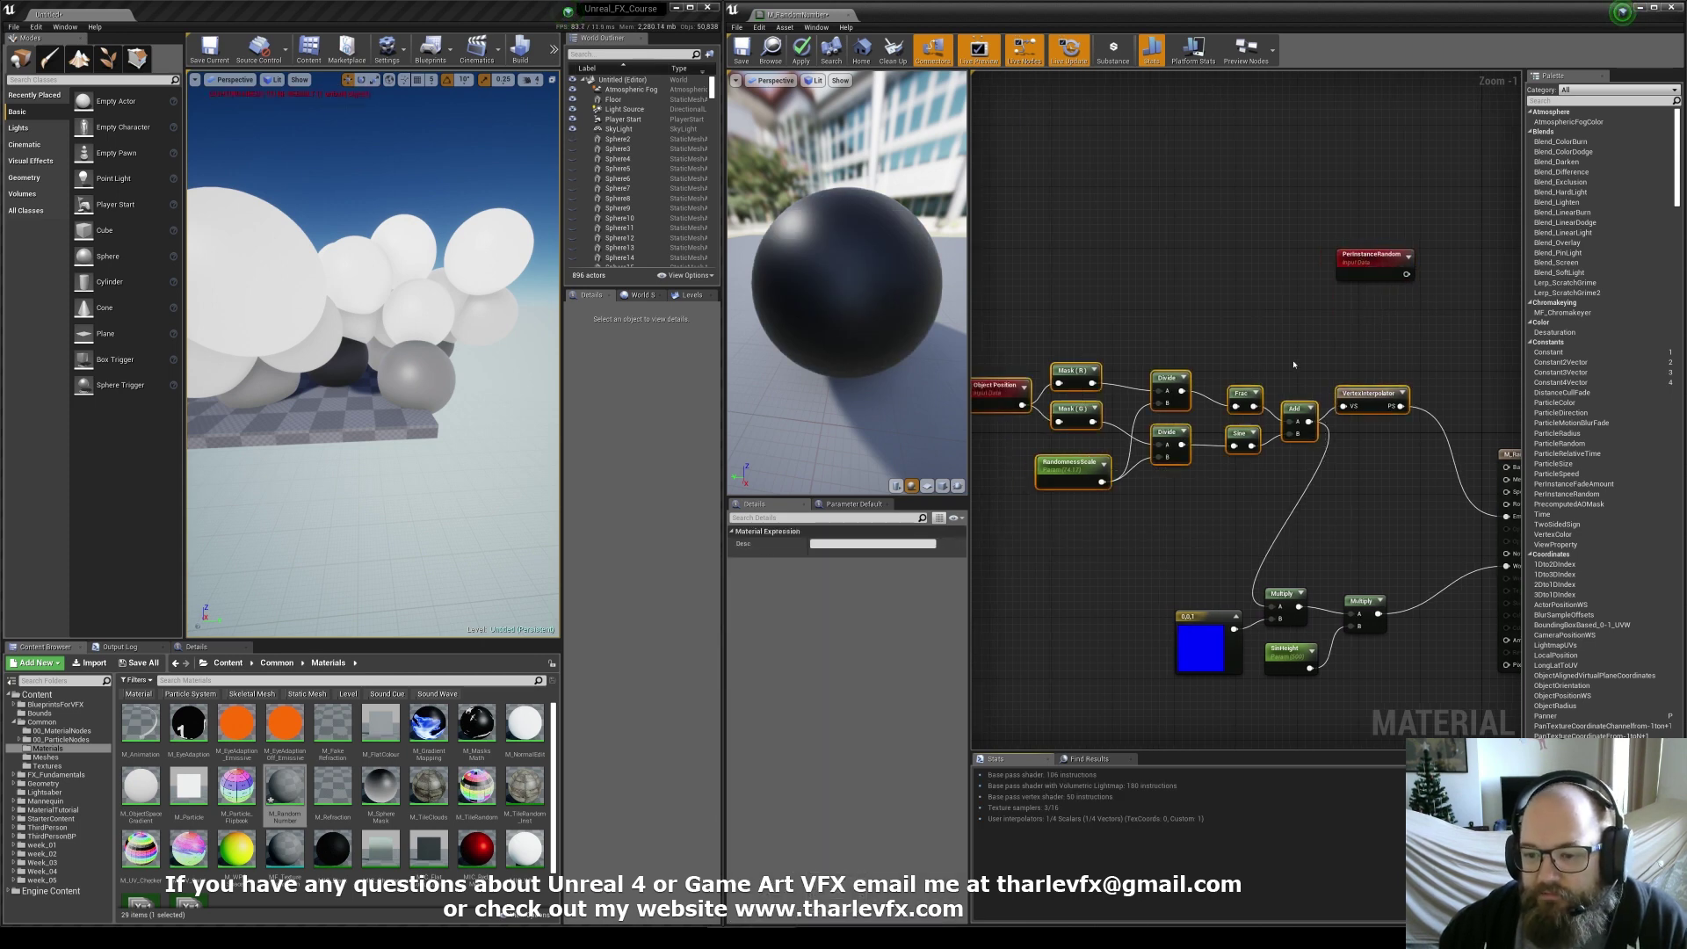
pyautogui.click(1320, 358)
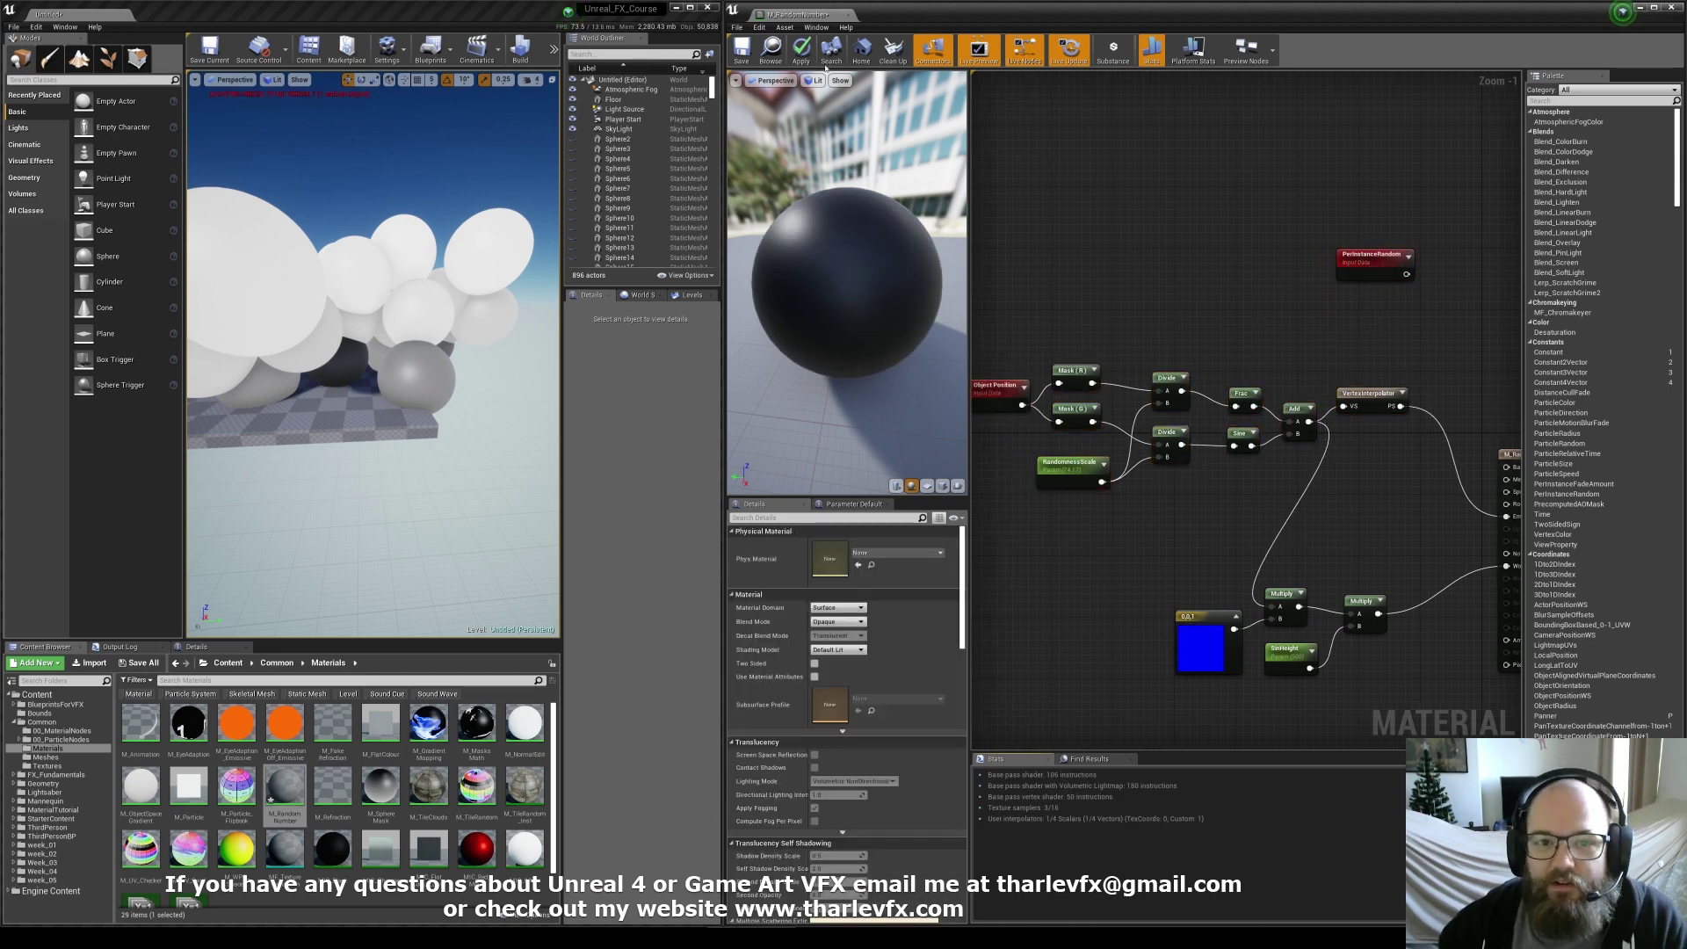
pyautogui.click(800, 54)
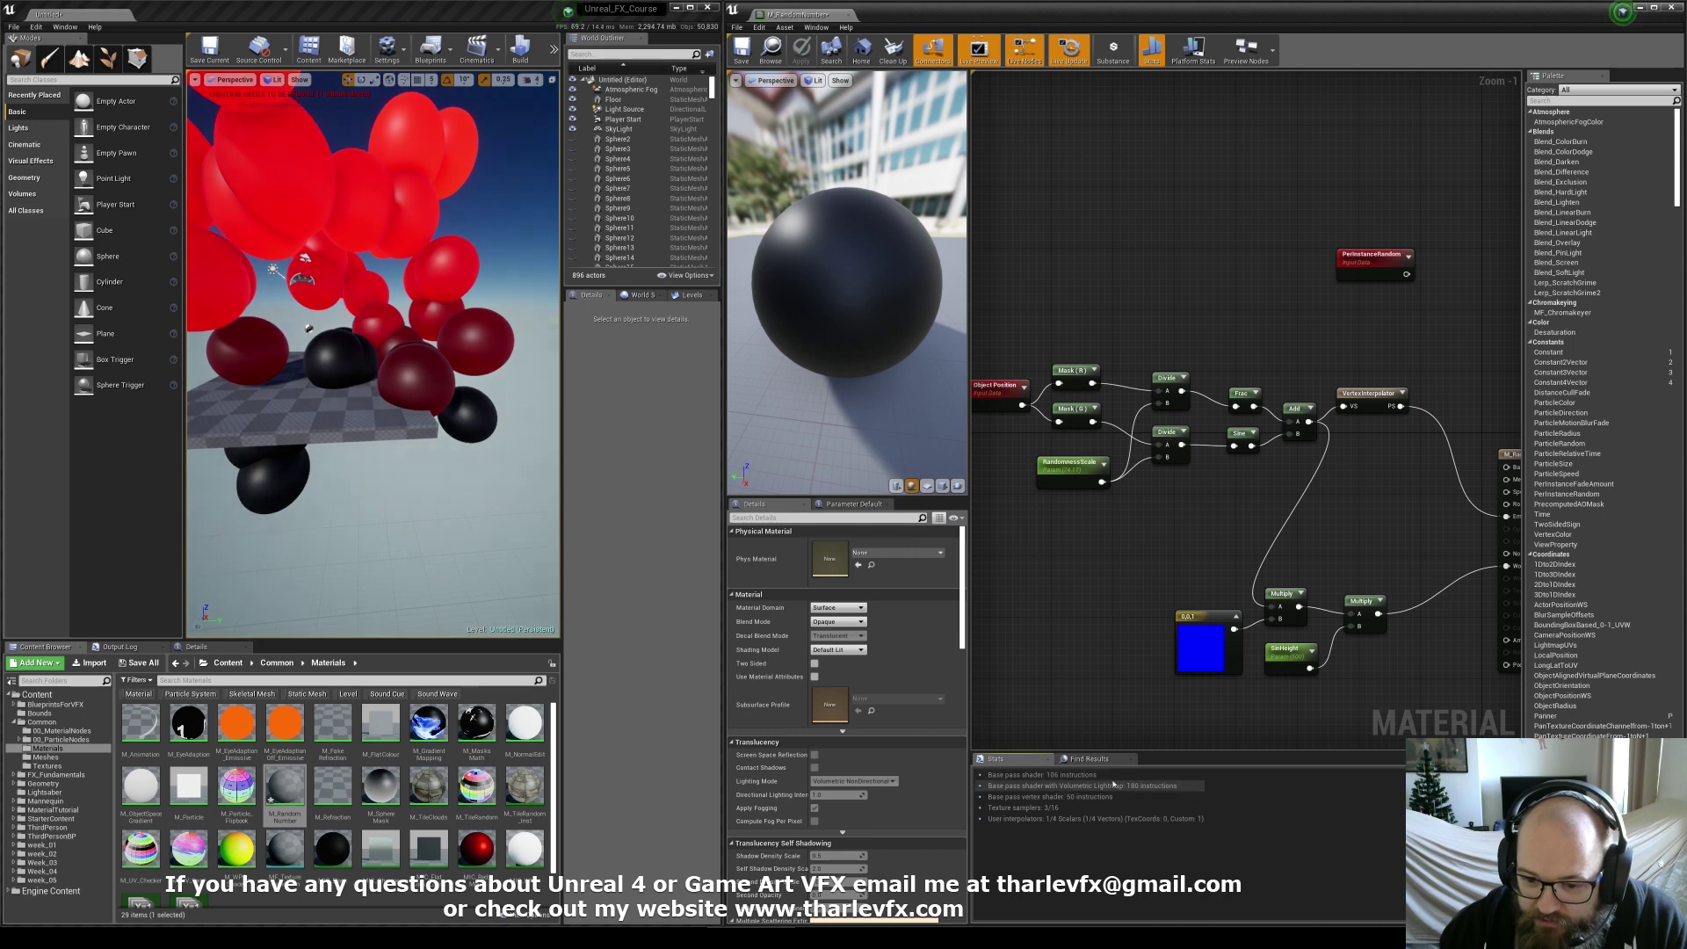
pyautogui.moveTo(1349, 438); pyautogui.dragTo(1287, 456, button='right')
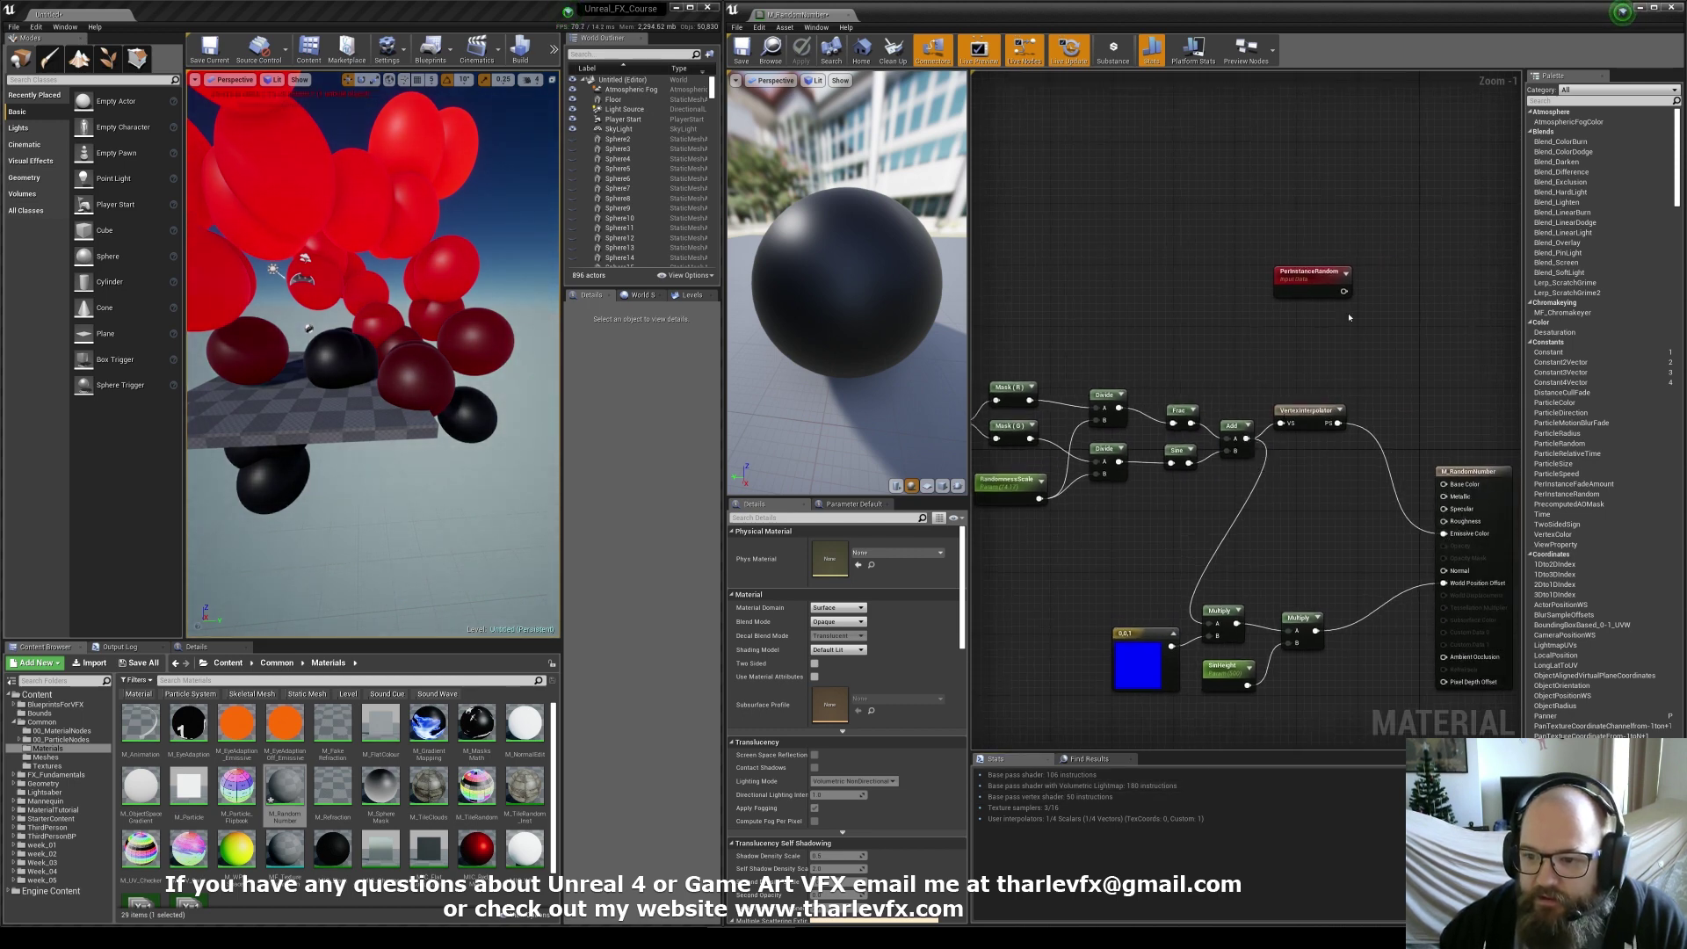
pyautogui.moveTo(1315, 279); pyautogui.dragTo(1315, 510)
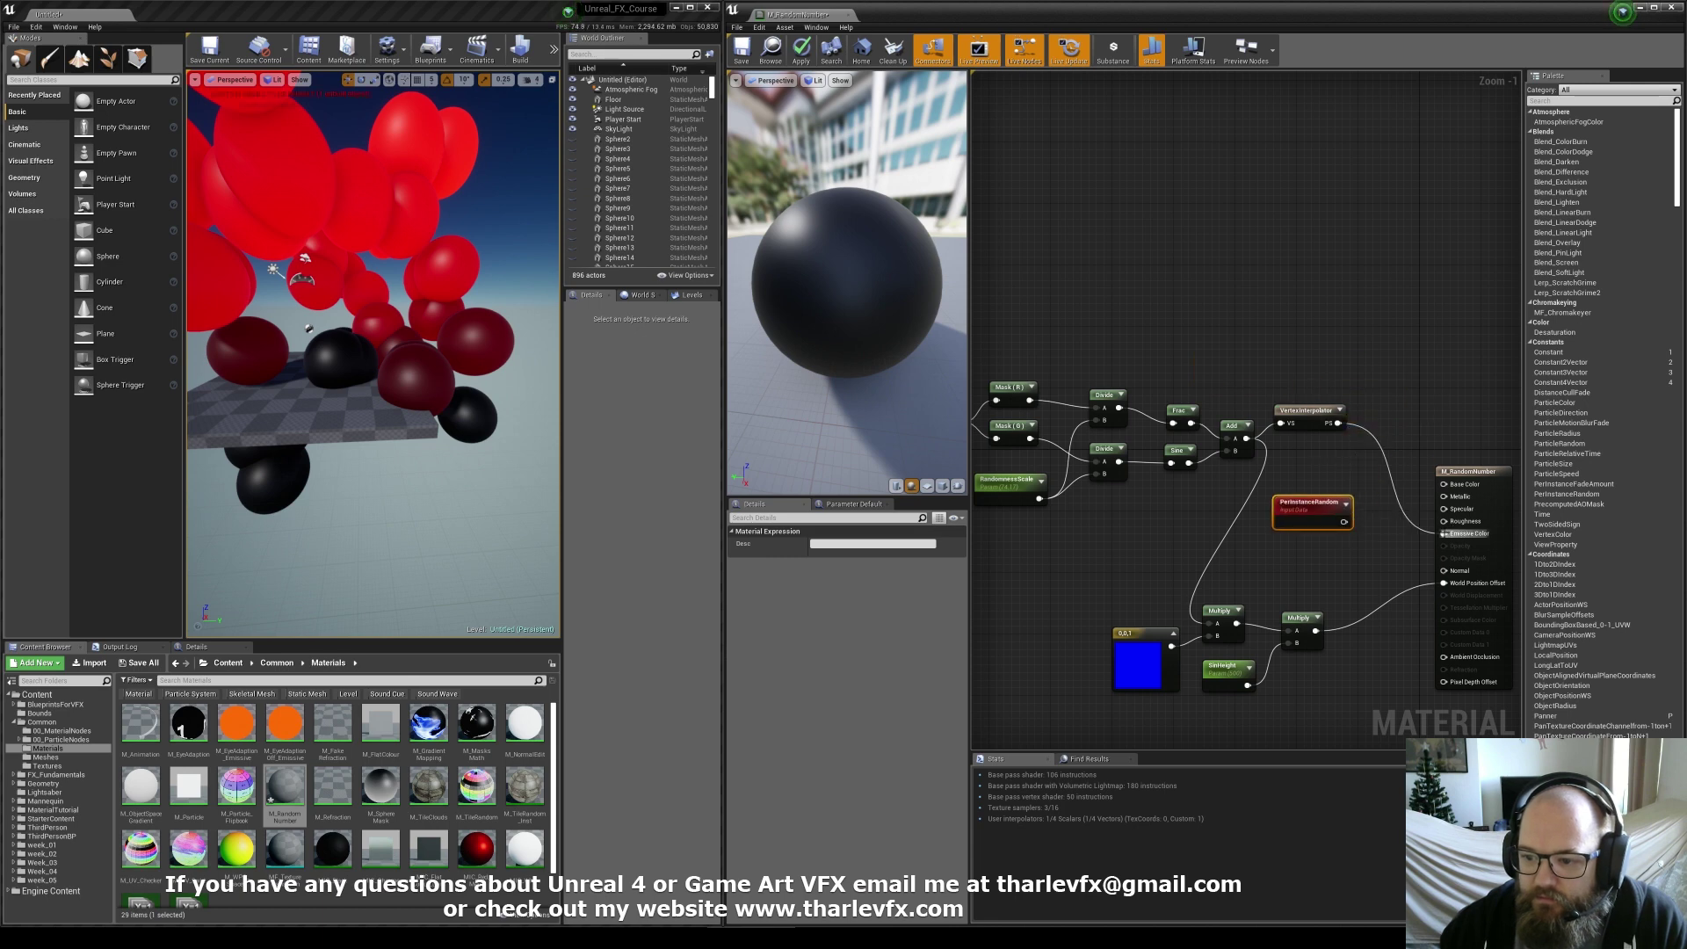
# Connect PerInstanceRandom to Emissive Color and the first height Multiply to check the shader instruction stats, and undo the connections
pyautogui.moveTo(1443, 534); pyautogui.dragTo(1344, 523)
pyautogui.moveTo(1343, 522); pyautogui.dragTo(1214, 625)
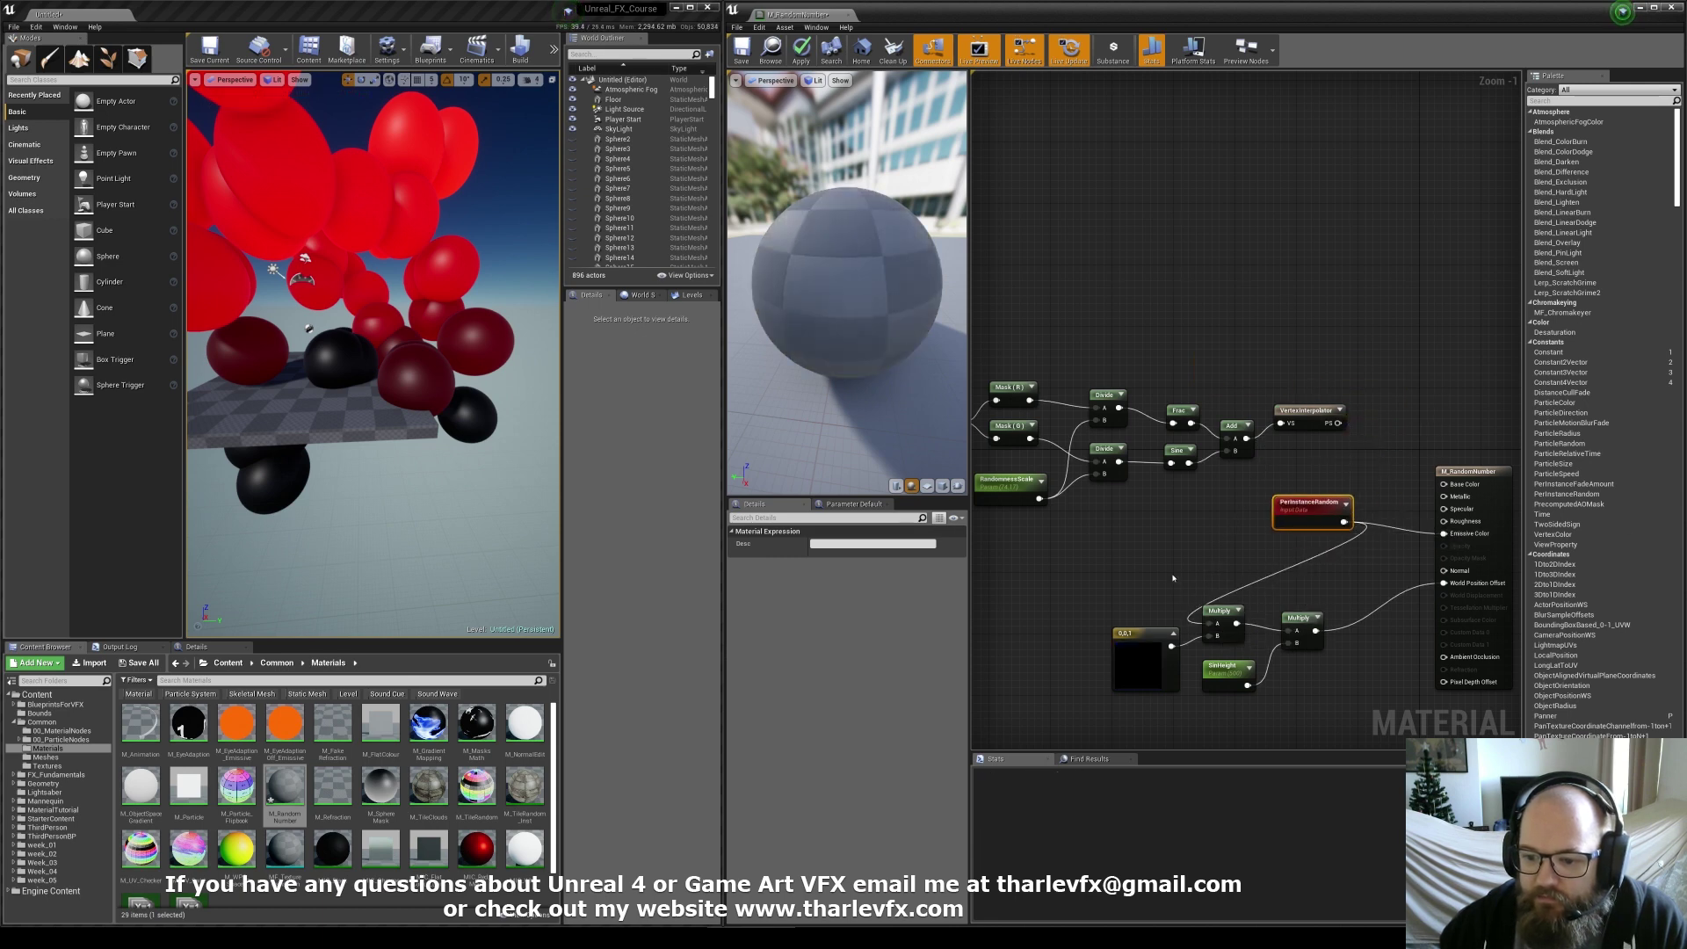
pyautogui.click(1172, 578)
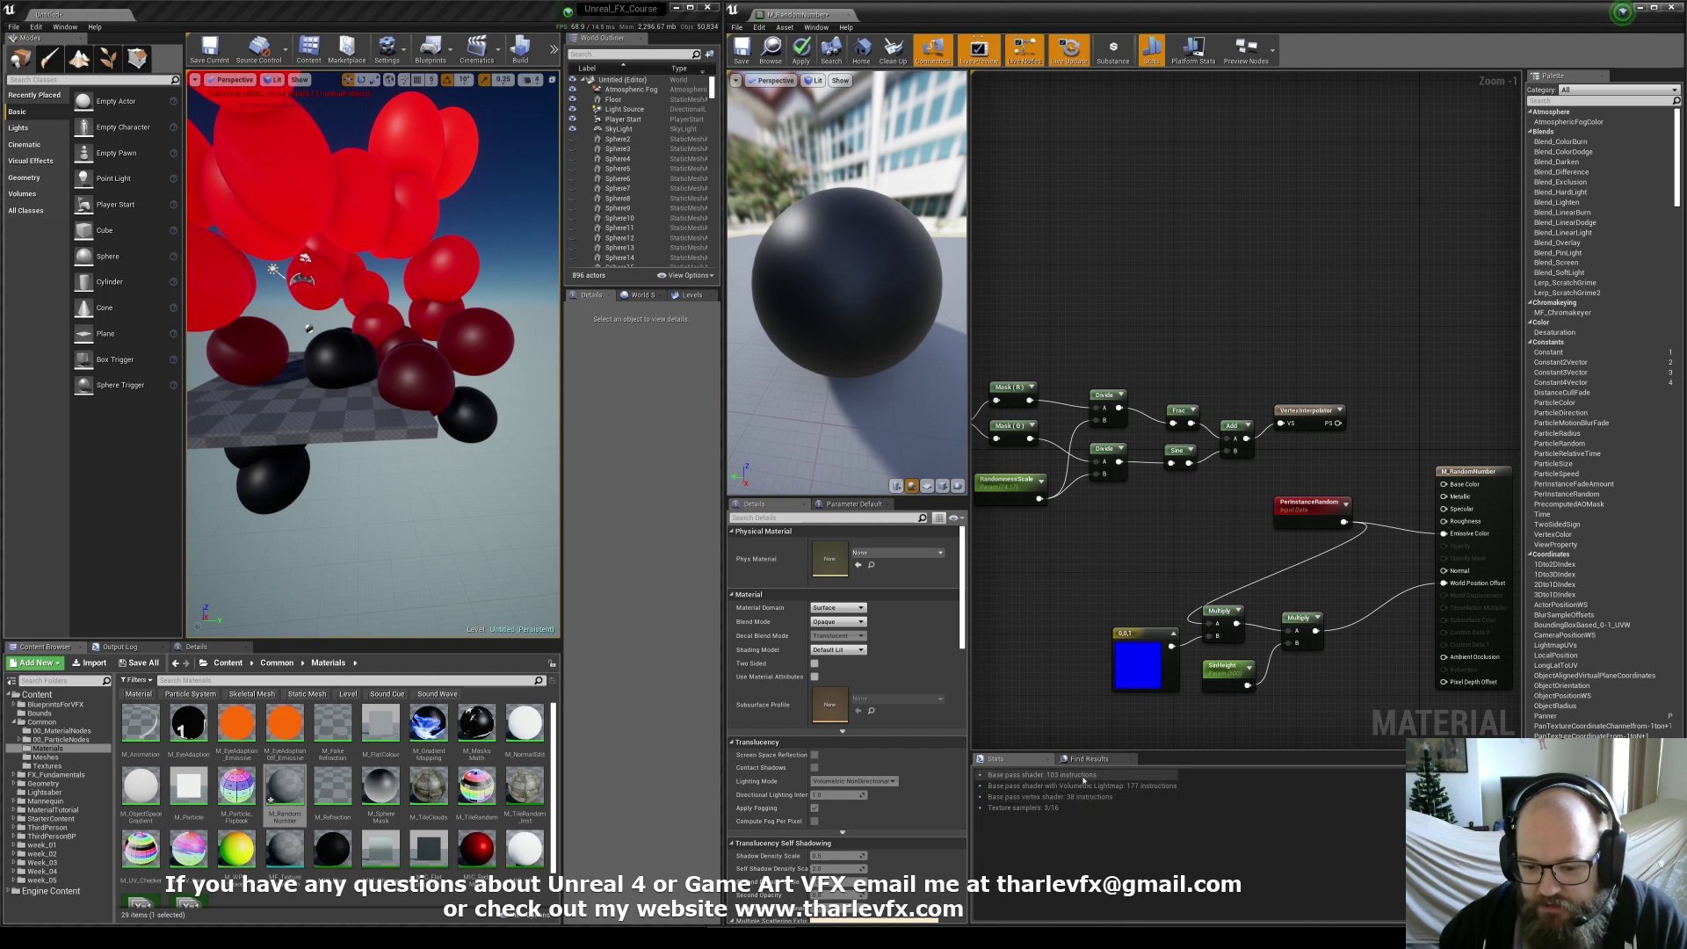
pyautogui.hotkey('ctrl', 'z')
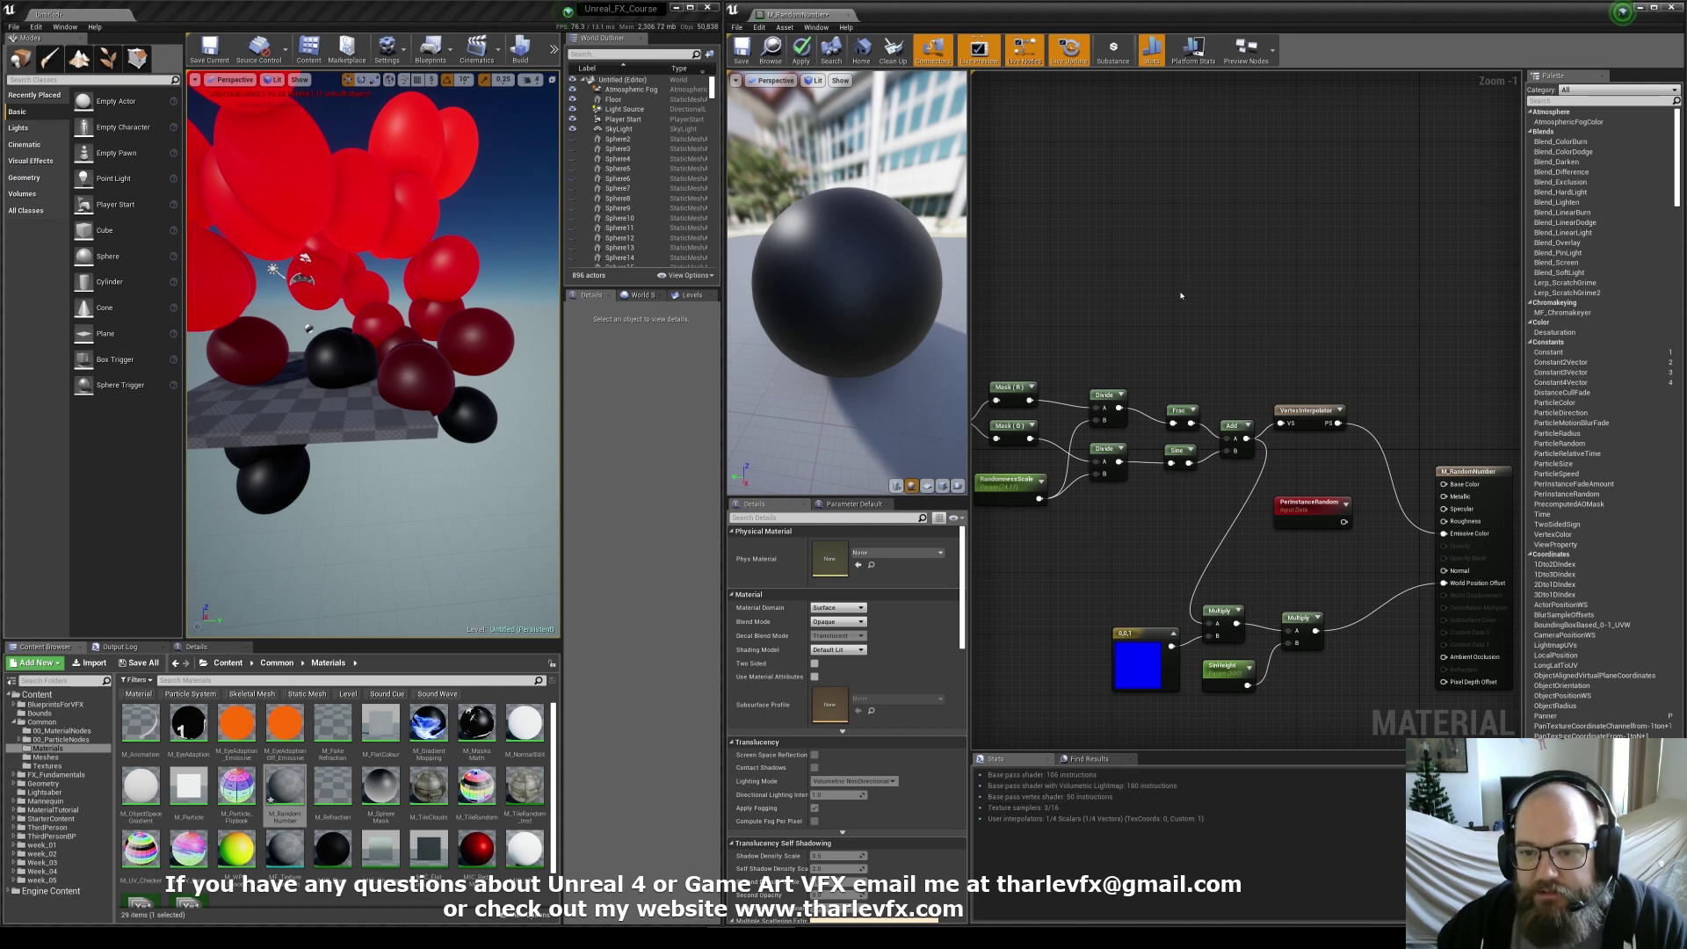
# Examine the painted foliage spheres as one foliage actor alongside the PerInstanceRandom and Object Position nodes
pyautogui.scroll(-2, 1180, 296)
pyautogui.moveTo(361, 408); pyautogui.dragTo(439, 401, button='right')
pyautogui.moveTo(373, 351); pyautogui.dragTo(411, 324, button='right')
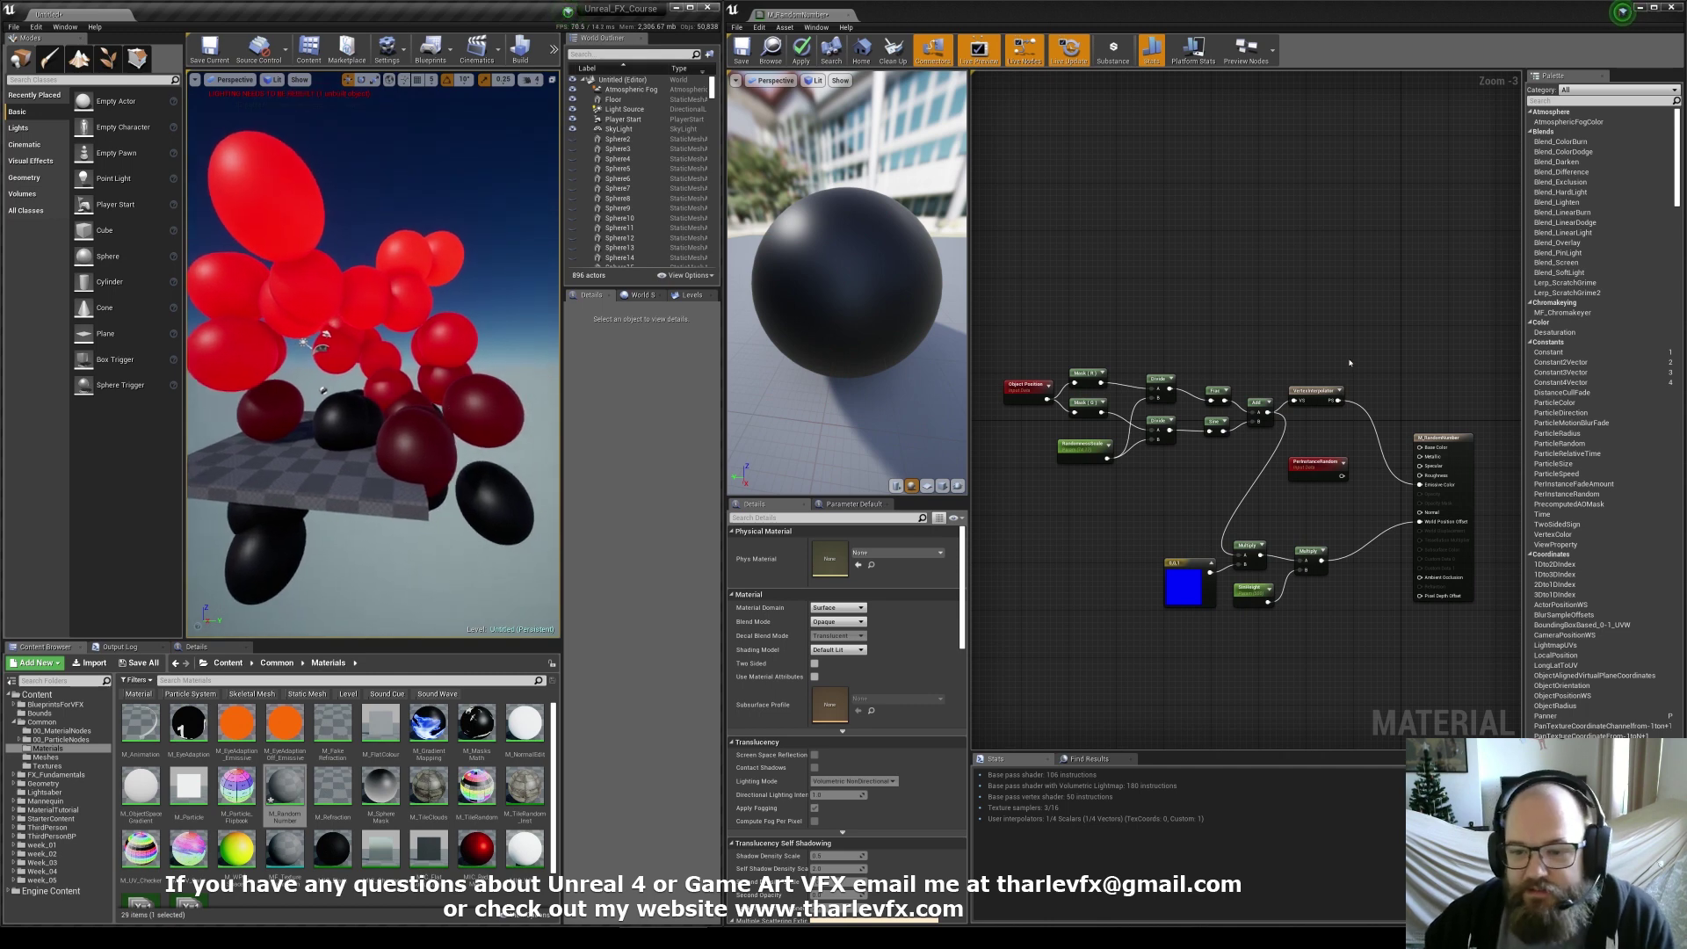
pyautogui.click(1254, 333)
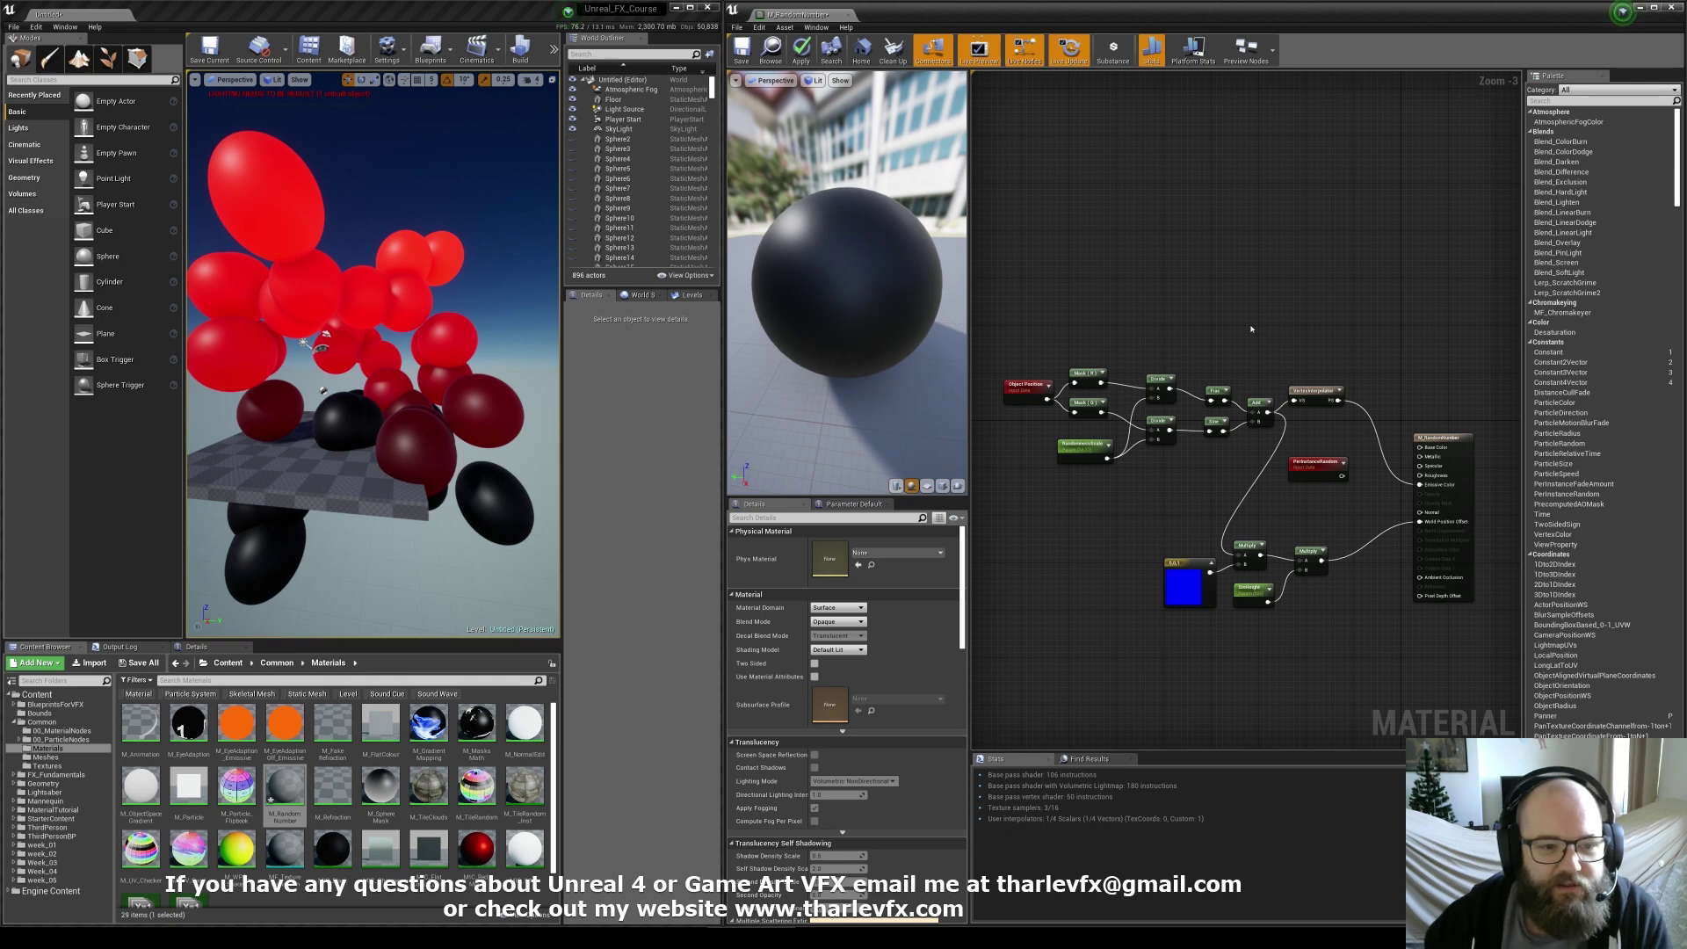
pyautogui.click(263, 351)
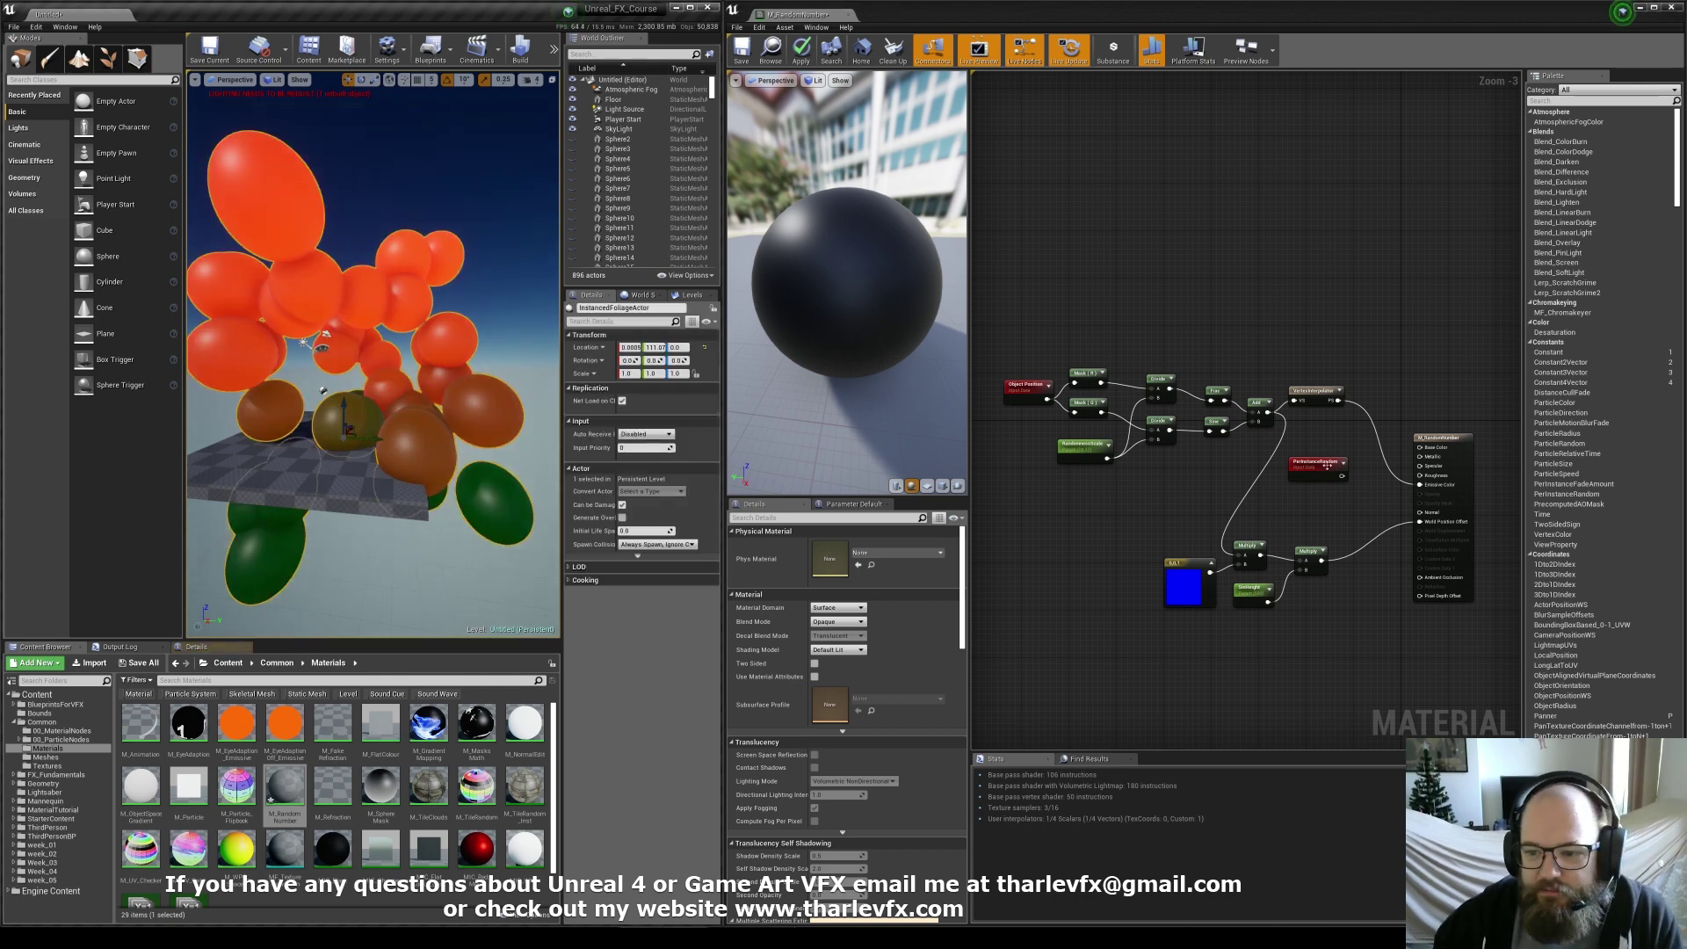
pyautogui.click(1316, 462)
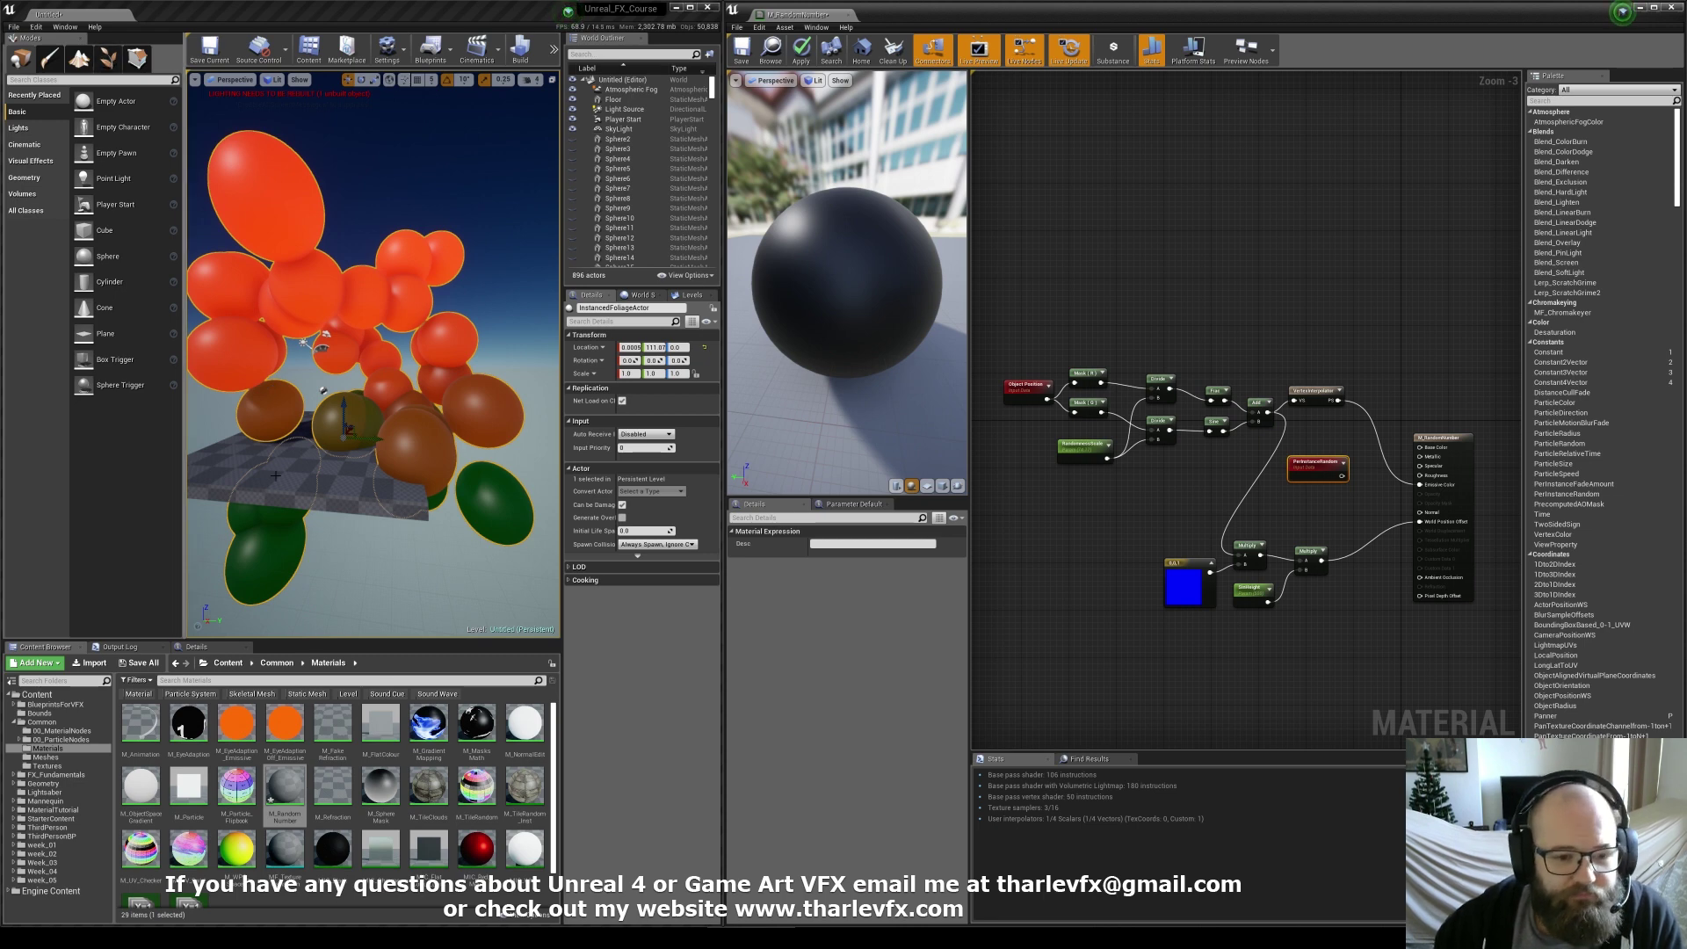
pyautogui.click(1023, 391)
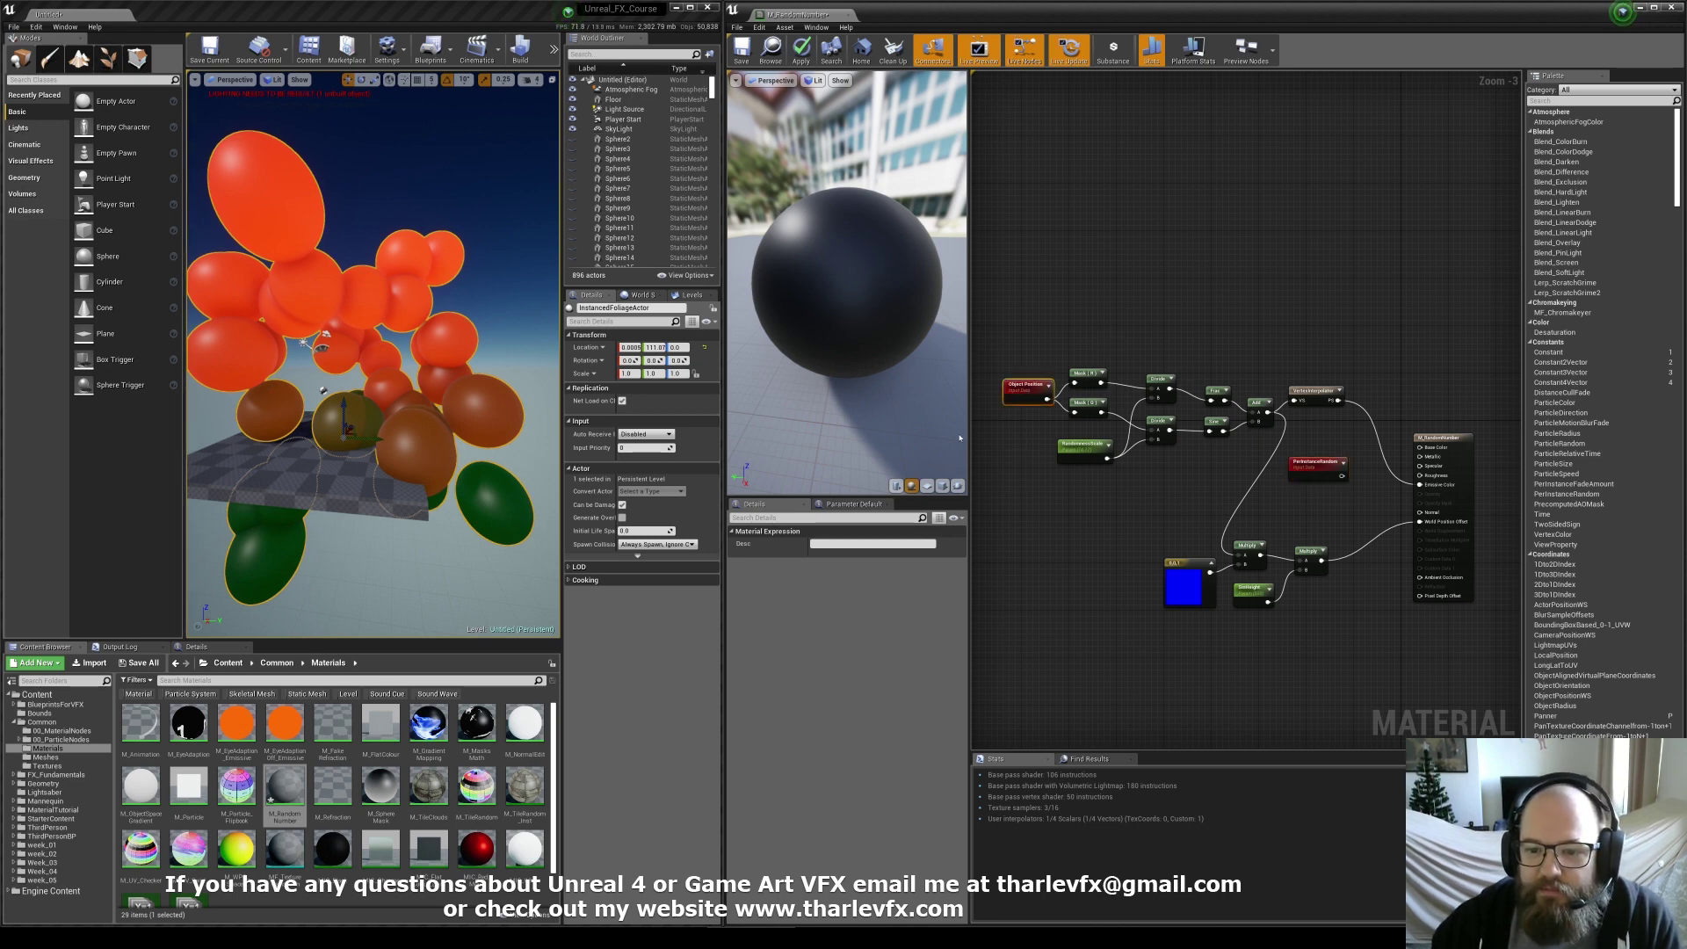
# Vary the RandomnessScale parameter's default value from very large down to about 50, comparing the foliage spheres' distribution, and clear the node selection
pyautogui.click(1082, 446)
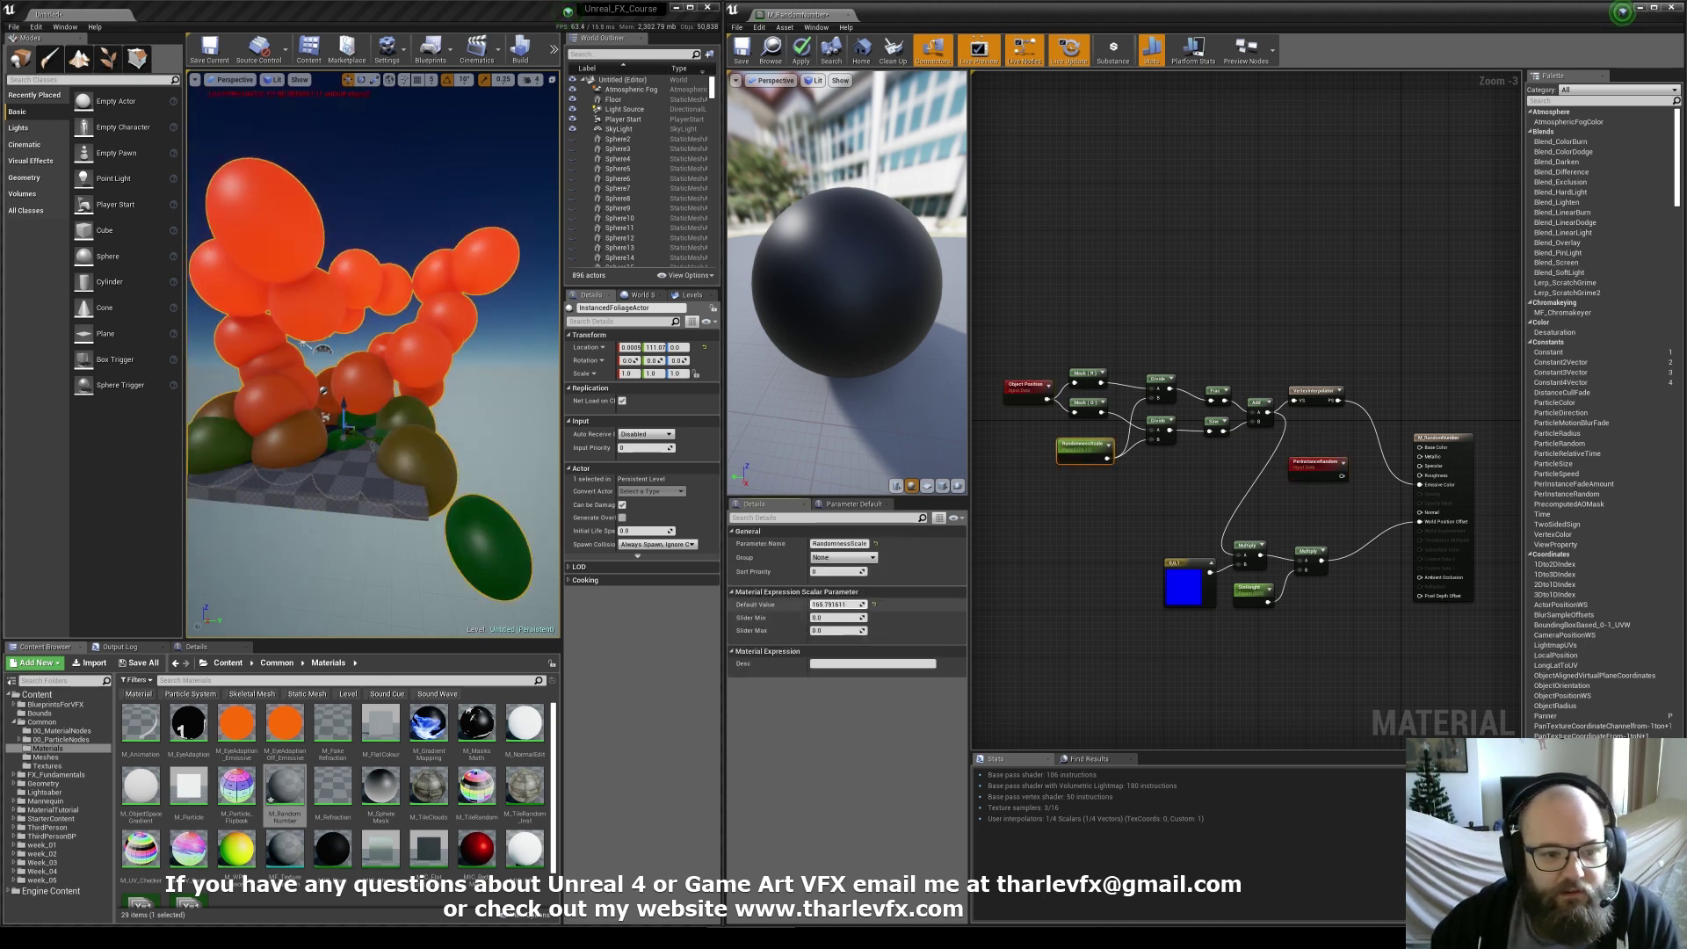
pyautogui.moveTo(837, 605); pyautogui.dragTo(1142, 605)
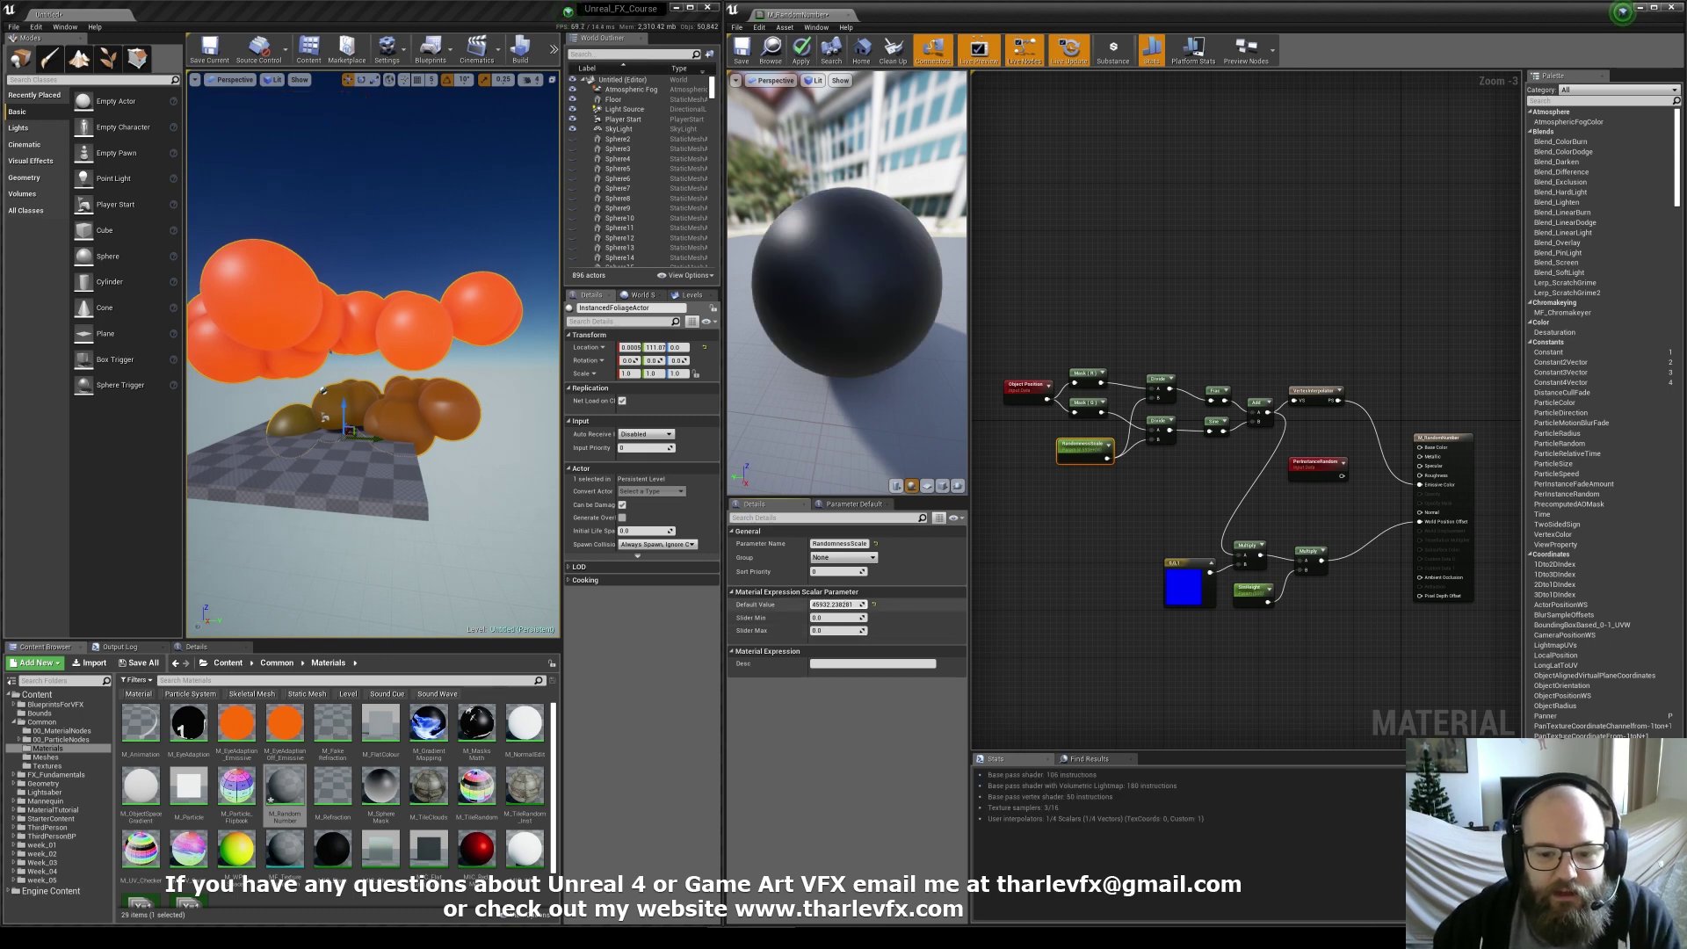
pyautogui.moveTo(839, 604); pyautogui.dragTo(641, 528)
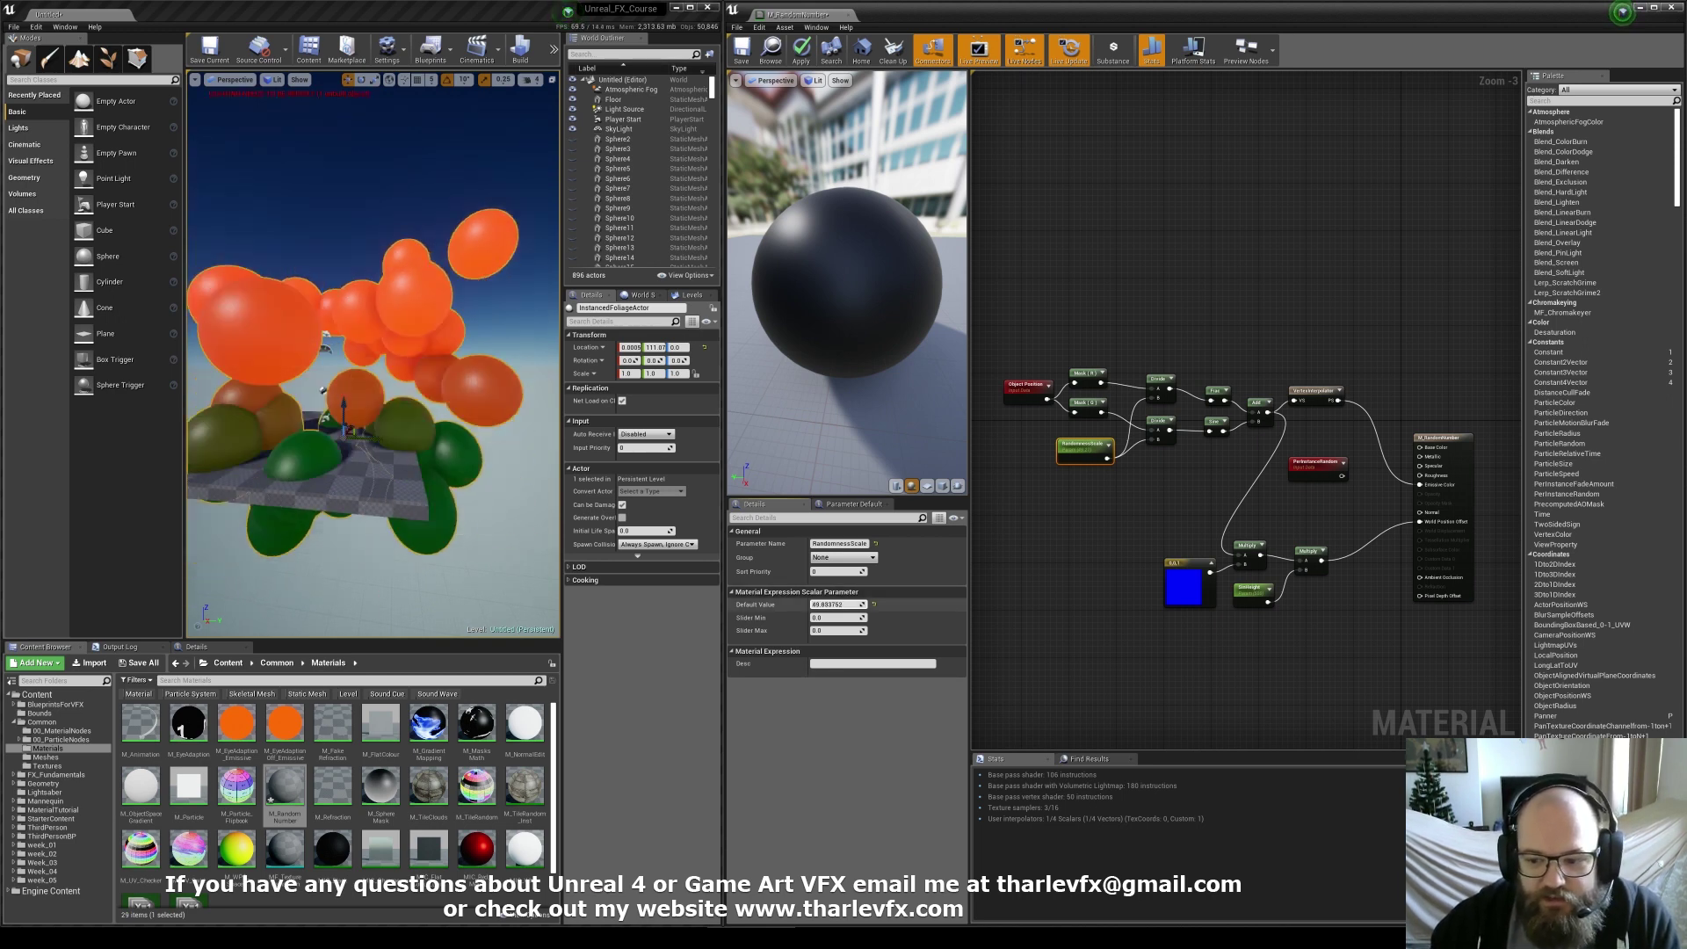
pyautogui.click(1055, 536)
pyautogui.moveTo(1088, 571); pyautogui.dragTo(1091, 564, button='right')
pyautogui.moveTo(1369, 329); pyautogui.dragTo(1023, 647)
pyautogui.click(1082, 579)
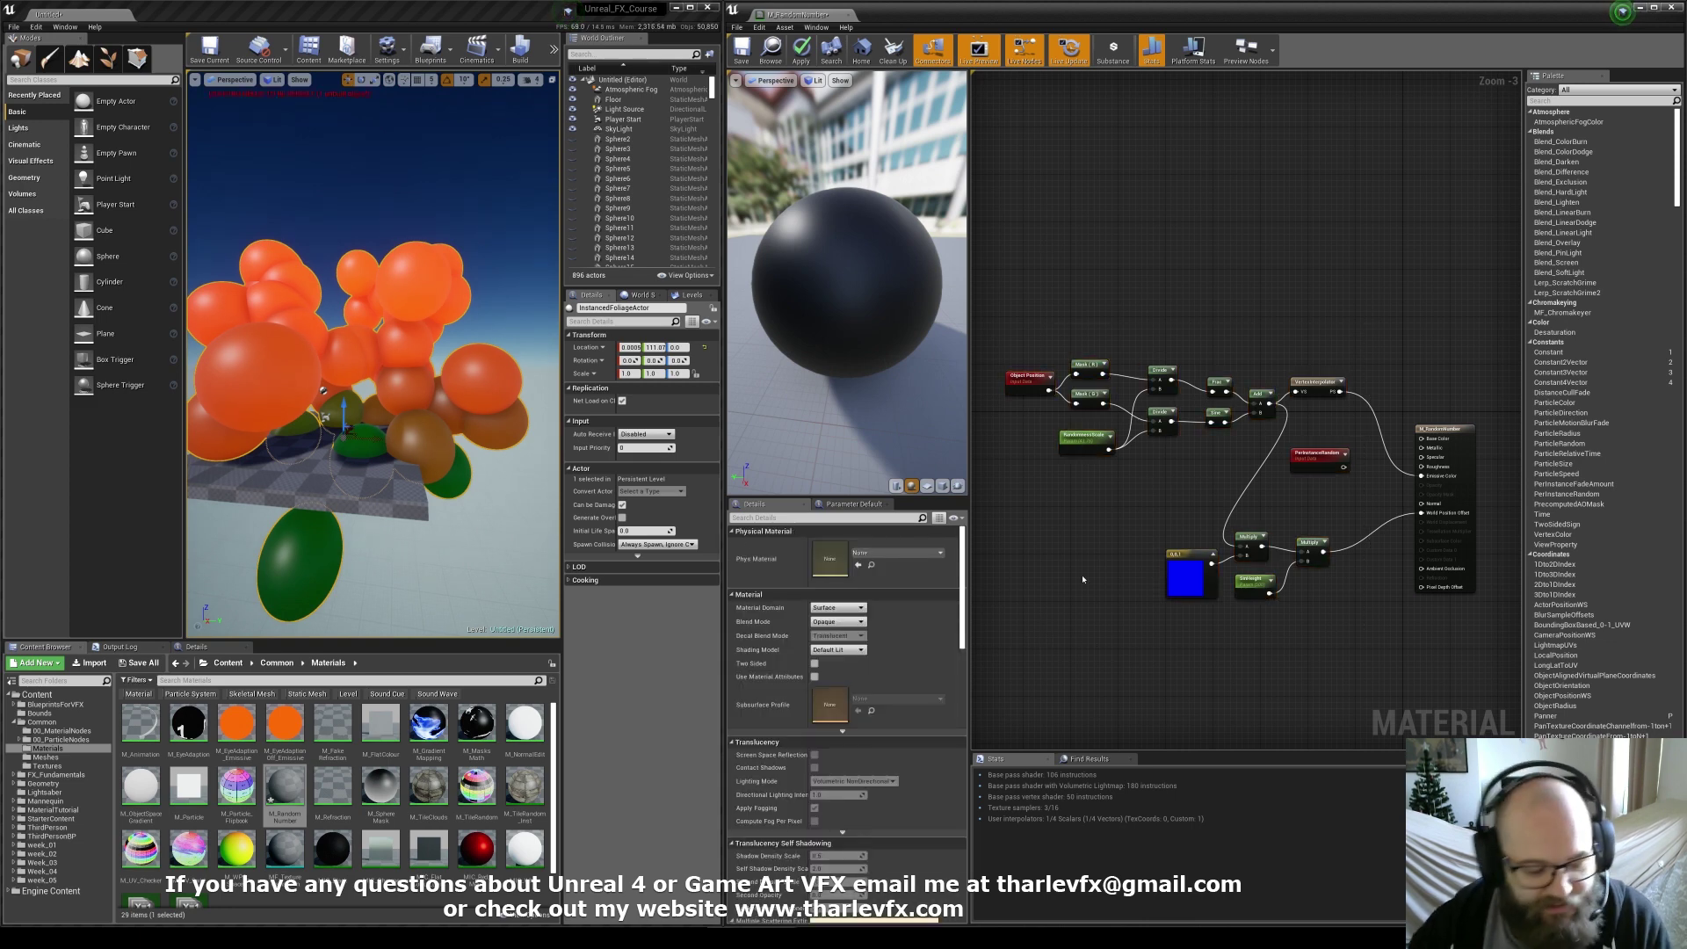